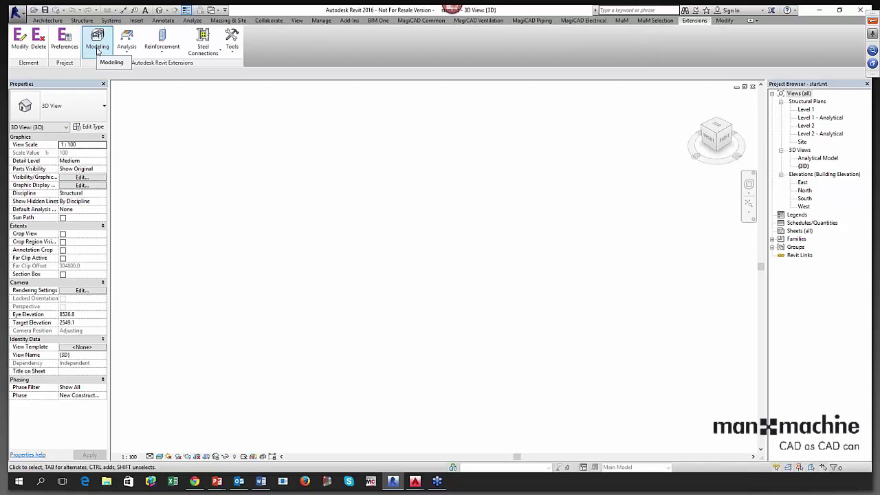
Start the Frame Generator extension and load the saved settings file Frame Generator.rxd.
{"action": "left_click", "coordinate": [98, 48]}
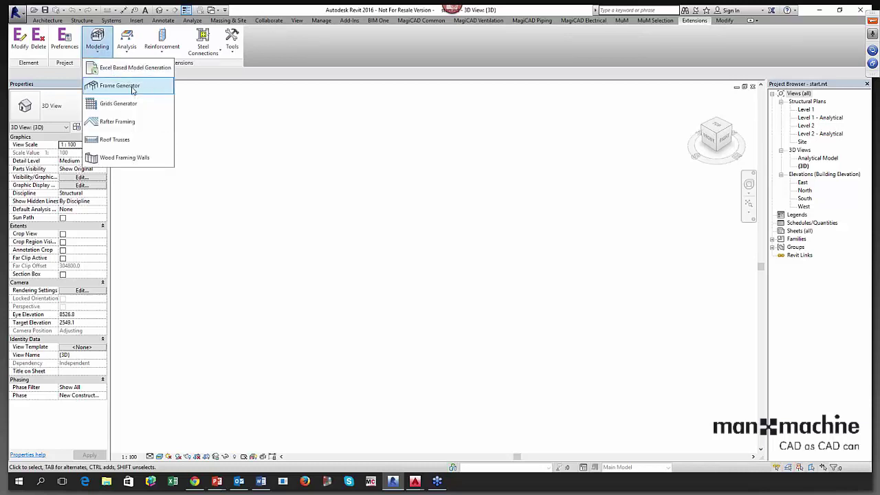
{"action": "left_click", "coordinate": [133, 88]}
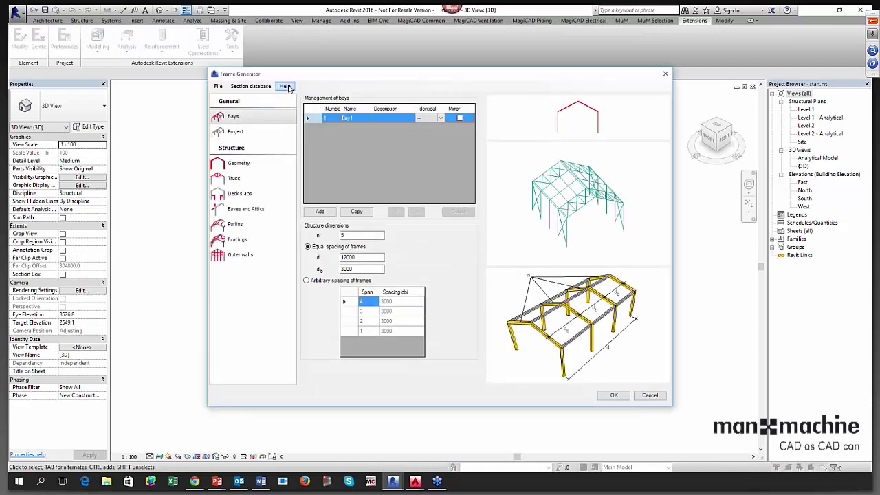
{"action": "left_click_drag", "start_coordinate": [329, 78], "coordinate": [289, 69]}
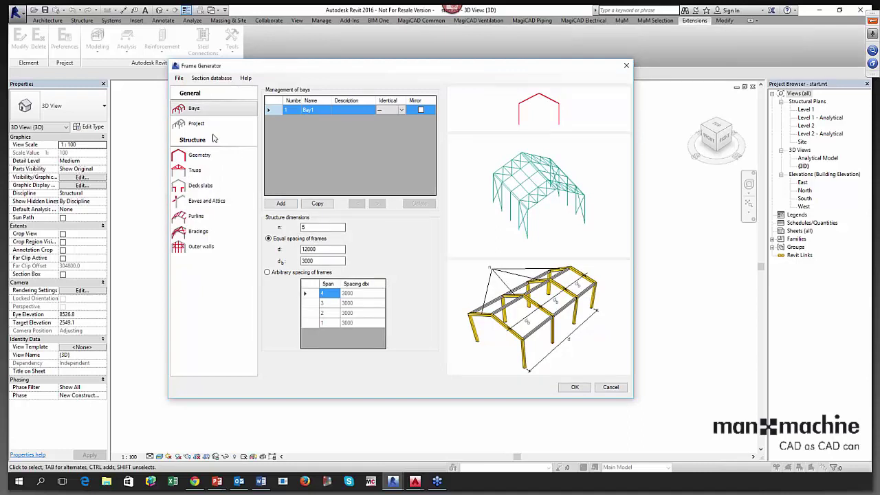
{"action": "left_click", "coordinate": [178, 78]}
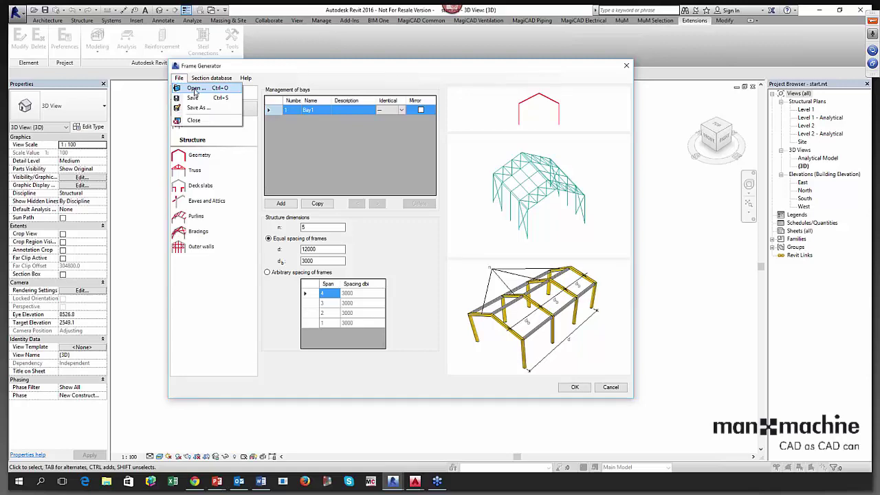
{"action": "left_click", "coordinate": [195, 89]}
{"action": "left_click", "coordinate": [385, 207]}
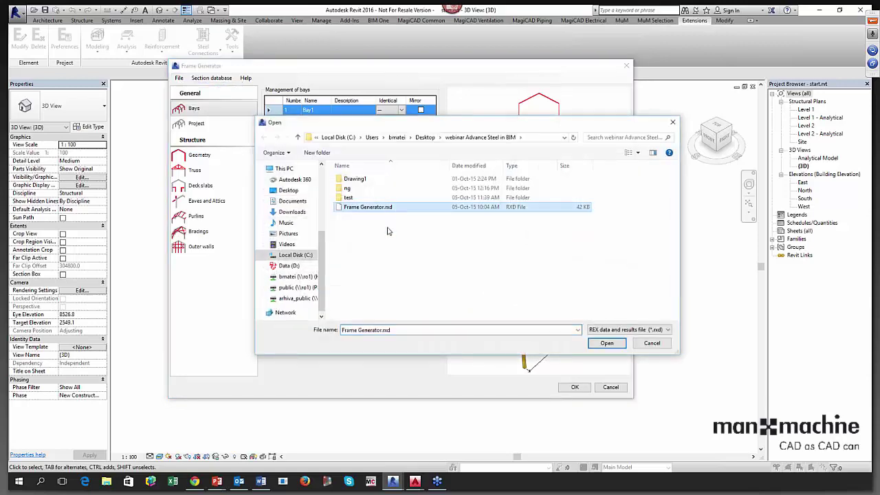
{"action": "left_click", "coordinate": [607, 343]}
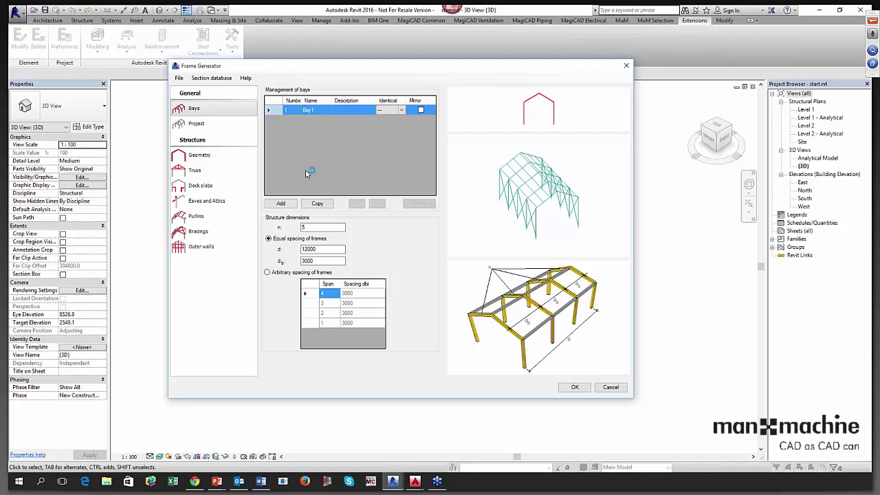
Review the Bay1 settings for geometry, truss, eaves, purlins, bracings and outer walls, plus the standard steel section database.
{"action": "left_click", "coordinate": [218, 155]}
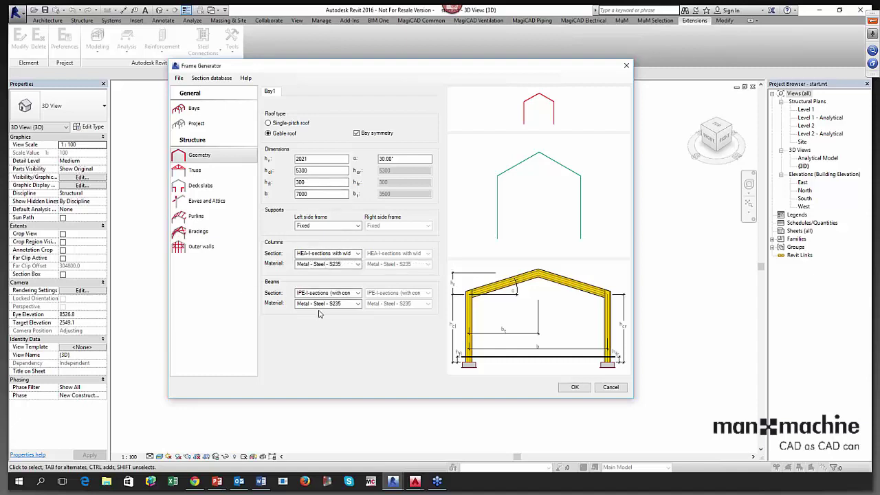
{"action": "left_click", "coordinate": [196, 170]}
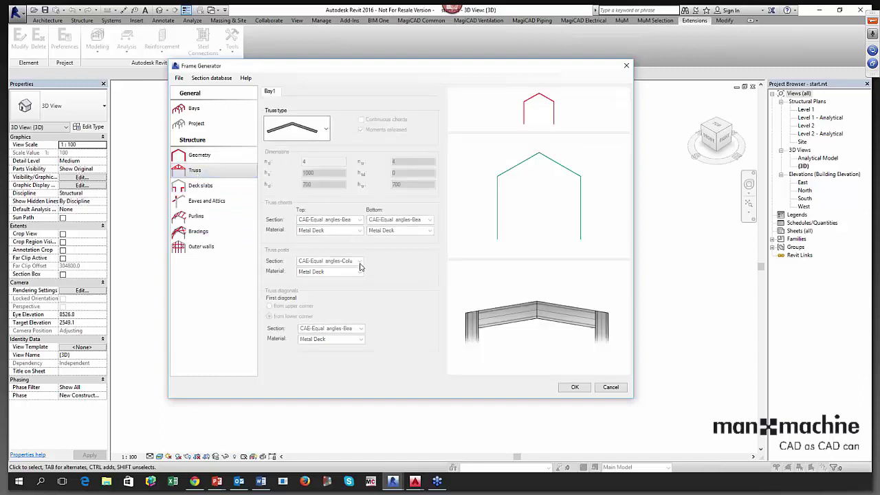
{"action": "left_click", "coordinate": [206, 201]}
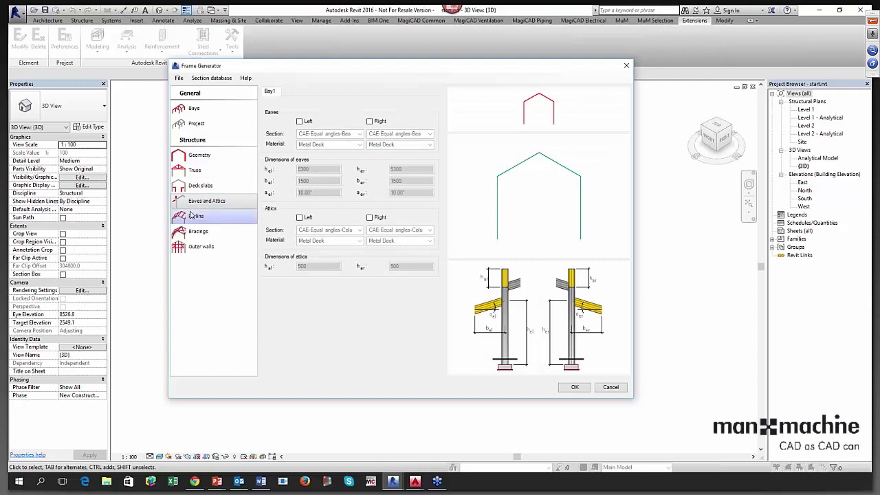
{"action": "left_click", "coordinate": [198, 216]}
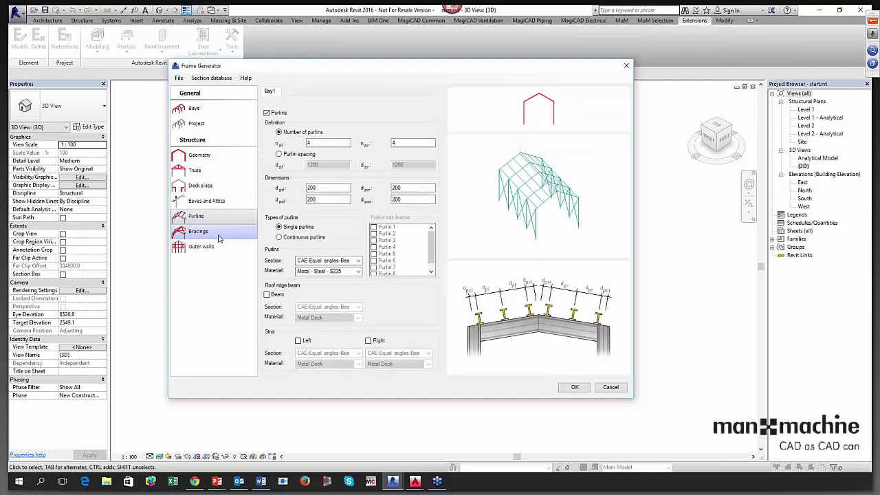
{"action": "left_click", "coordinate": [219, 232]}
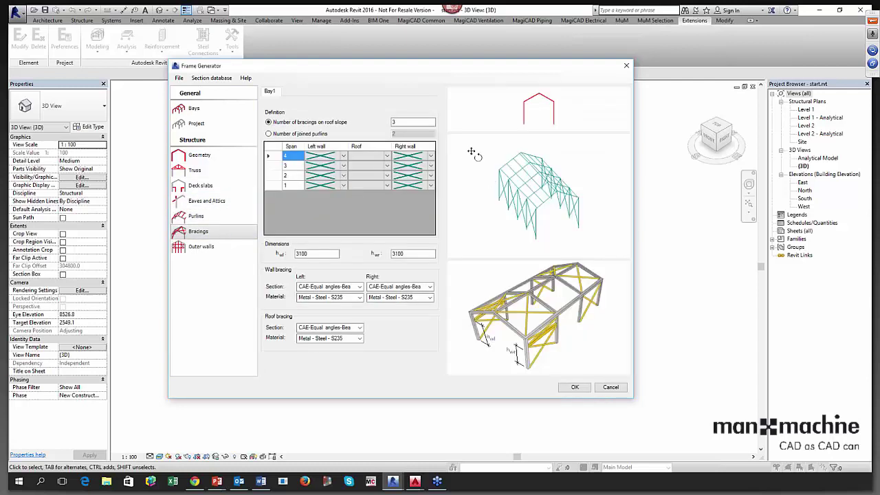
{"action": "left_click", "coordinate": [221, 250]}
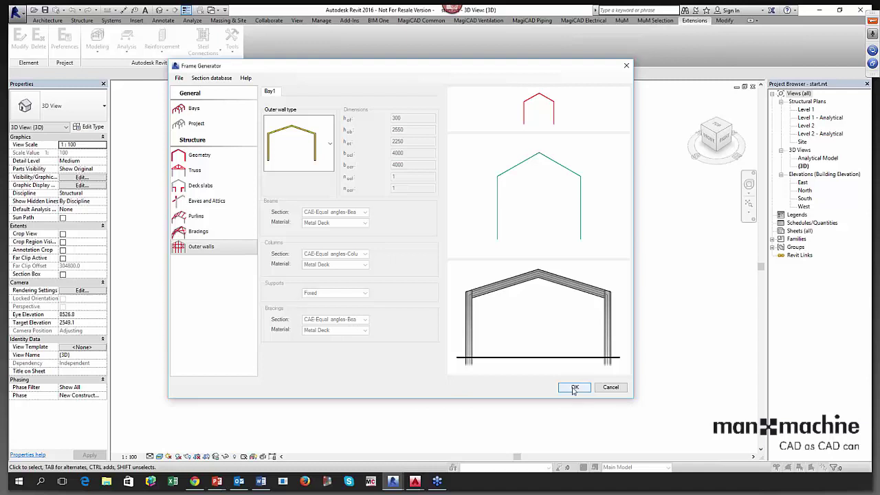
{"action": "left_click", "coordinate": [221, 78]}
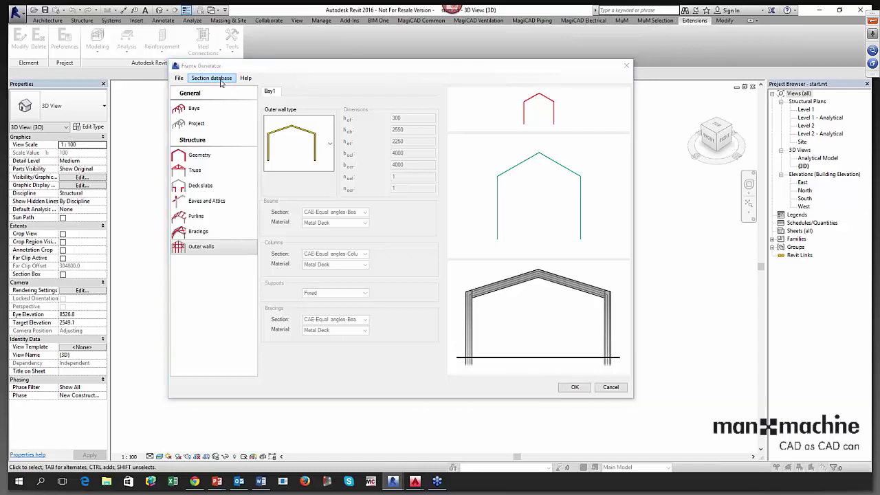
{"action": "left_click_drag", "start_coordinate": [431, 167], "coordinate": [459, 153]}
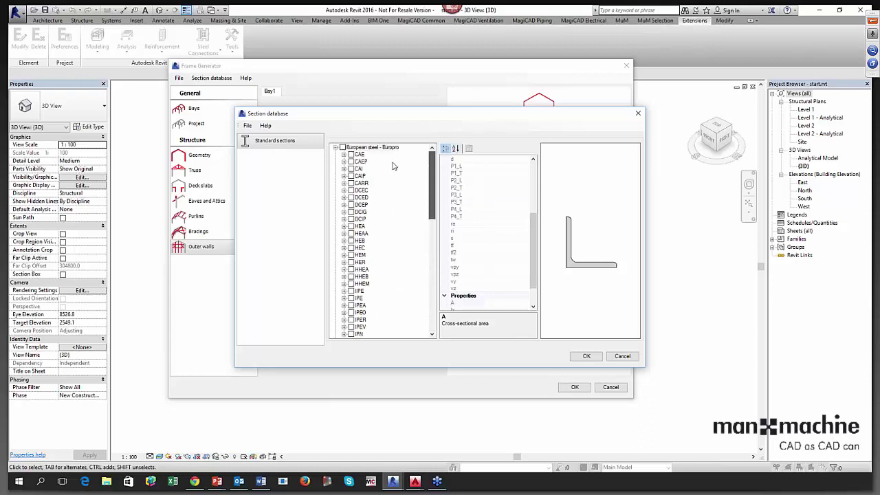
{"action": "left_click", "coordinate": [622, 356]}
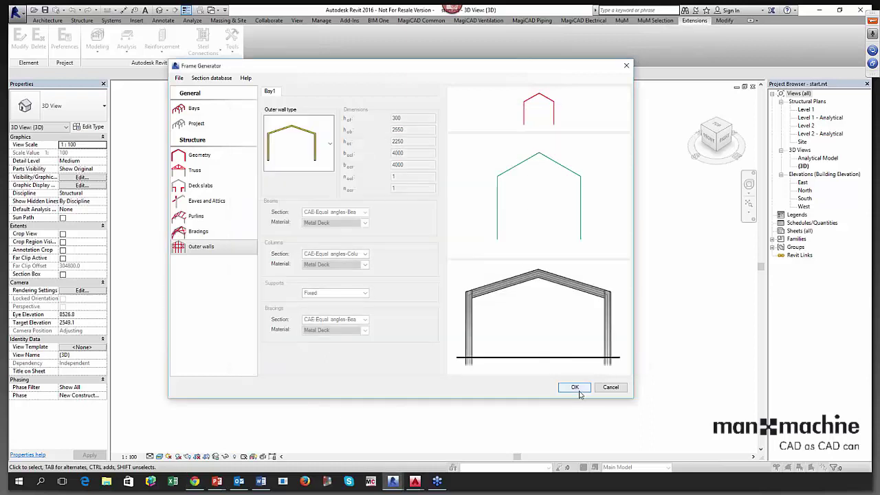
Generate the steel frame in the 3D view from the loaded Frame Generator settings.
{"action": "left_click", "coordinate": [576, 388]}
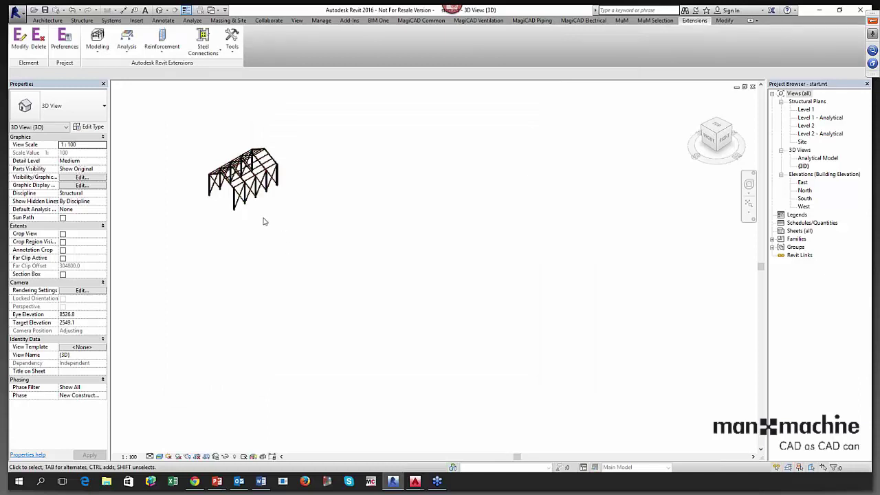
{"action": "middle_click_drag", "start_coordinate": [262, 229], "coordinate": [330, 268]}
{"action": "scroll", "coordinate": [327, 262], "scroll_direction": "up", "scroll_amount": 5}
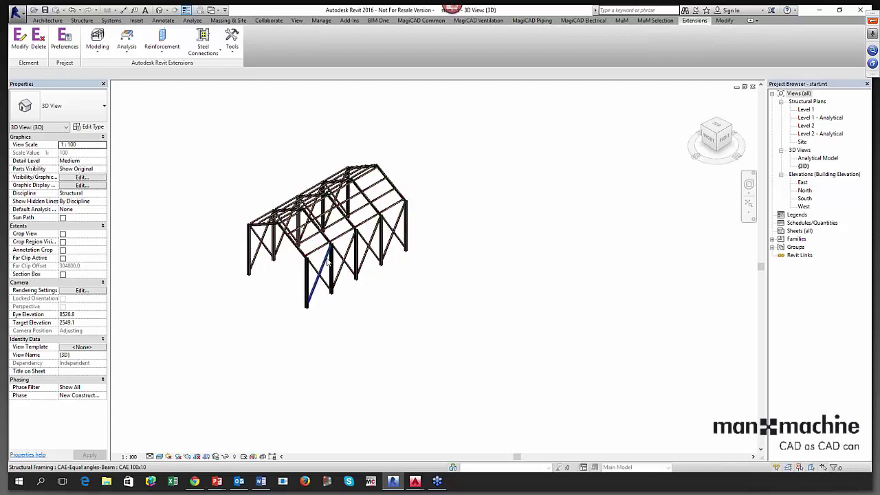
{"action": "scroll", "coordinate": [179, 255], "scroll_direction": "up", "scroll_amount": 3}
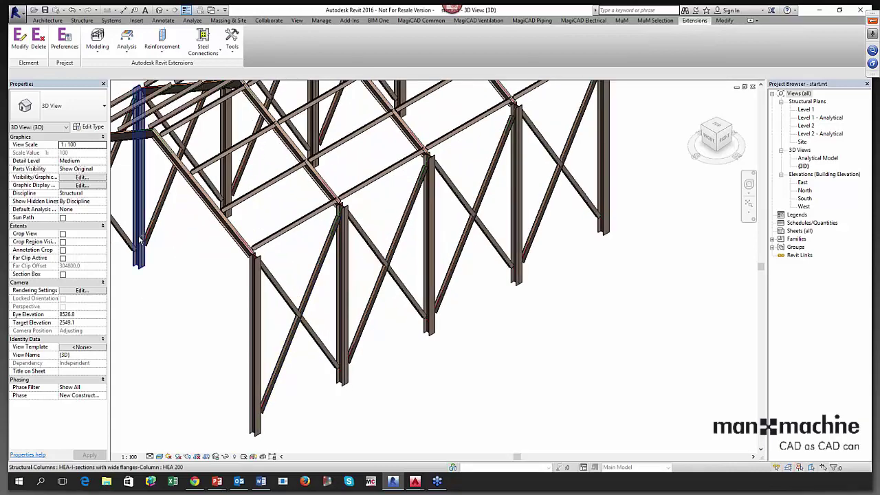
Inspect the generated frame, checking the section types of the front rafter beam and a side column.
{"action": "middle_click_drag", "start_coordinate": [179, 233], "coordinate": [344, 215], "text": "shift"}
{"action": "scroll", "coordinate": [364, 216], "scroll_direction": "down", "scroll_amount": 5}
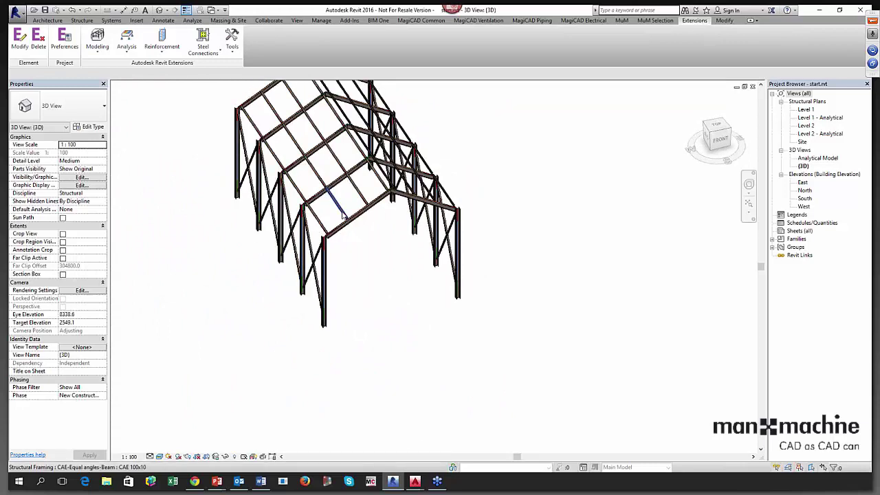
{"action": "scroll", "coordinate": [344, 215], "scroll_direction": "up", "scroll_amount": 5}
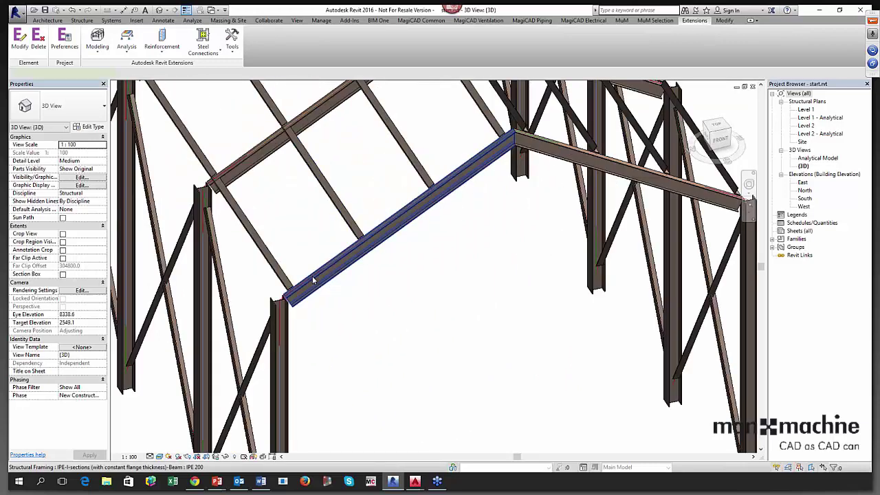
{"action": "left_click", "coordinate": [313, 280]}
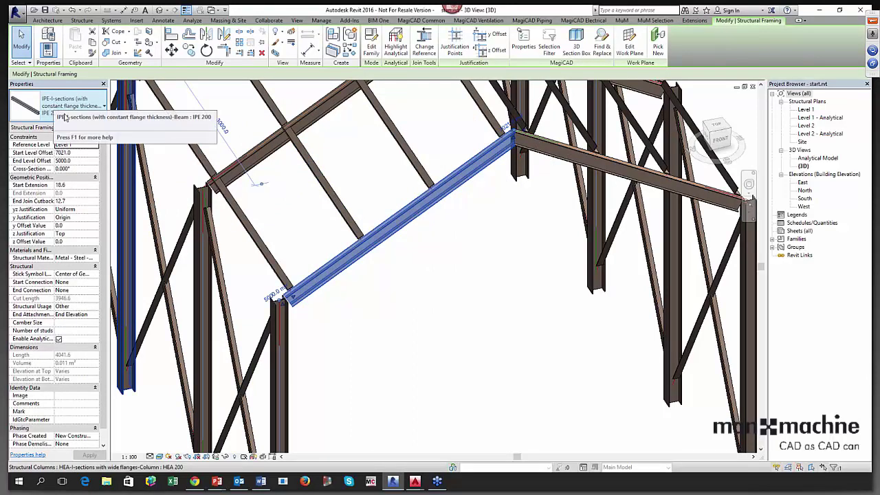
{"action": "left_click", "coordinate": [198, 211]}
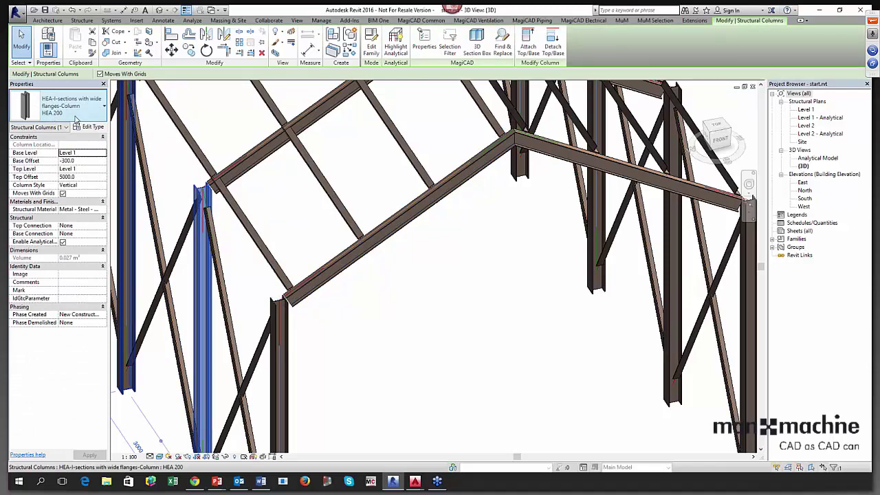
{"action": "left_click", "coordinate": [368, 317]}
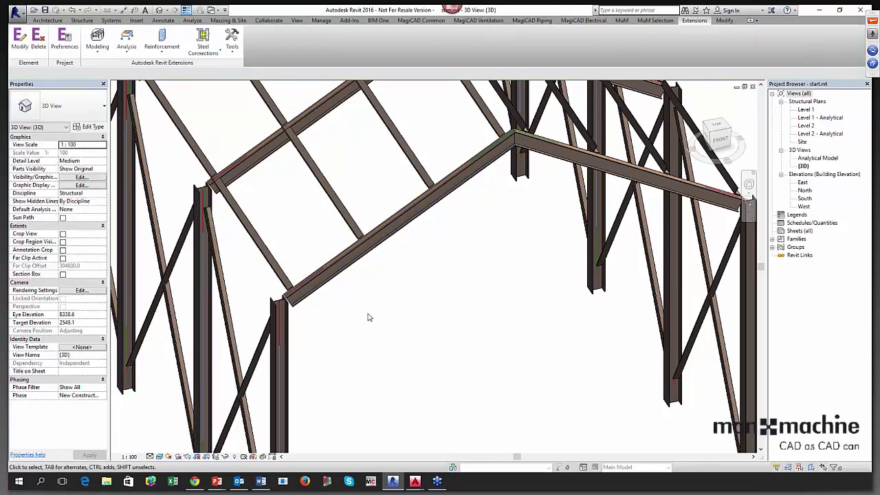
{"action": "scroll", "coordinate": [368, 317], "scroll_direction": "down", "scroll_amount": 5}
{"action": "scroll", "coordinate": [355, 273], "scroll_direction": "up", "scroll_amount": 3}
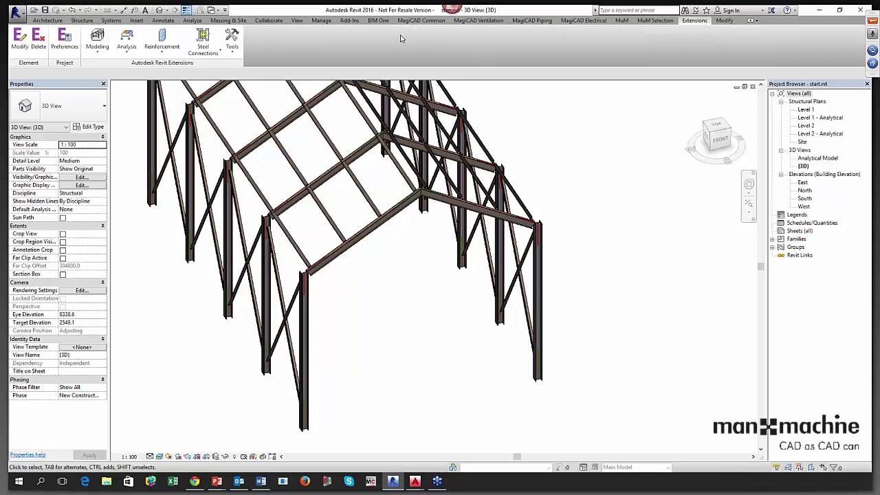
Open the Advance Steel Extension's export utilities for the frame model.
{"action": "left_click", "coordinate": [350, 21]}
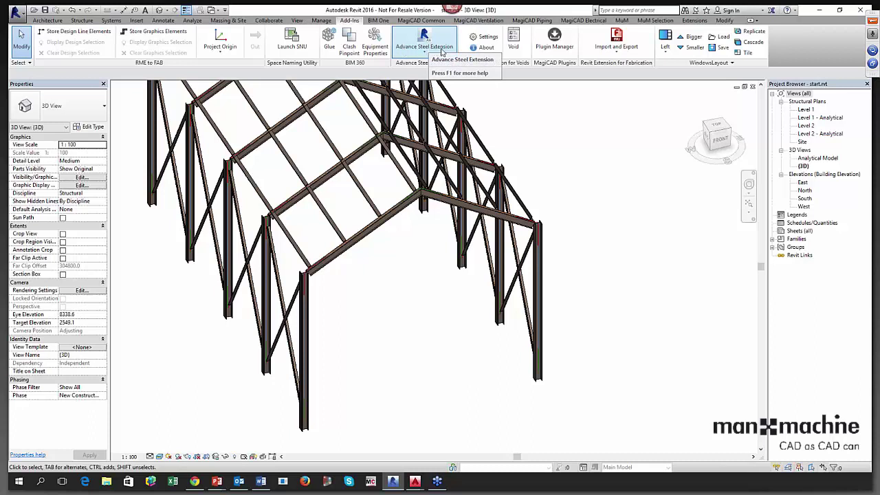
{"action": "left_click", "coordinate": [421, 57]}
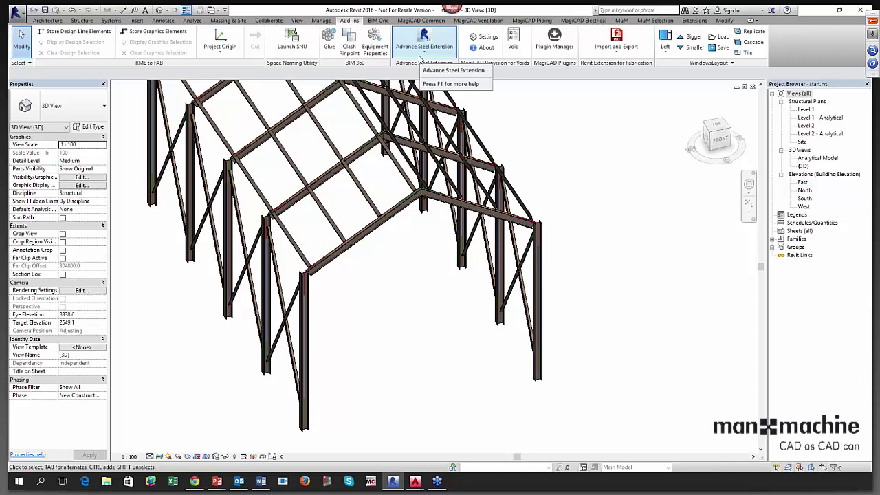
{"action": "left_click", "coordinate": [420, 59]}
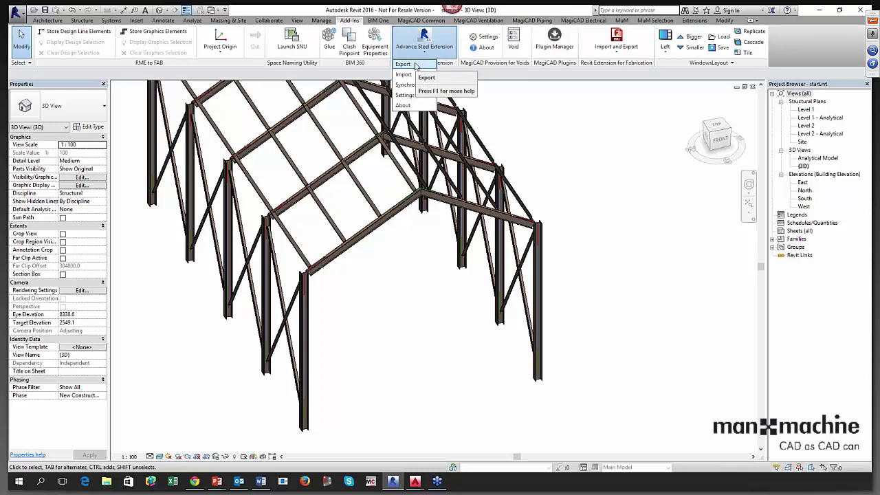
{"action": "left_click", "coordinate": [415, 66]}
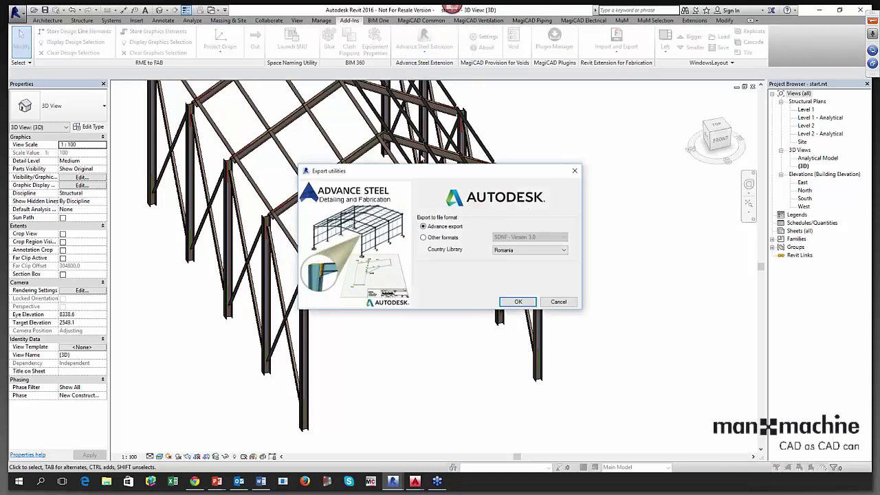
{"action": "left_click_drag", "start_coordinate": [426, 171], "coordinate": [329, 145]}
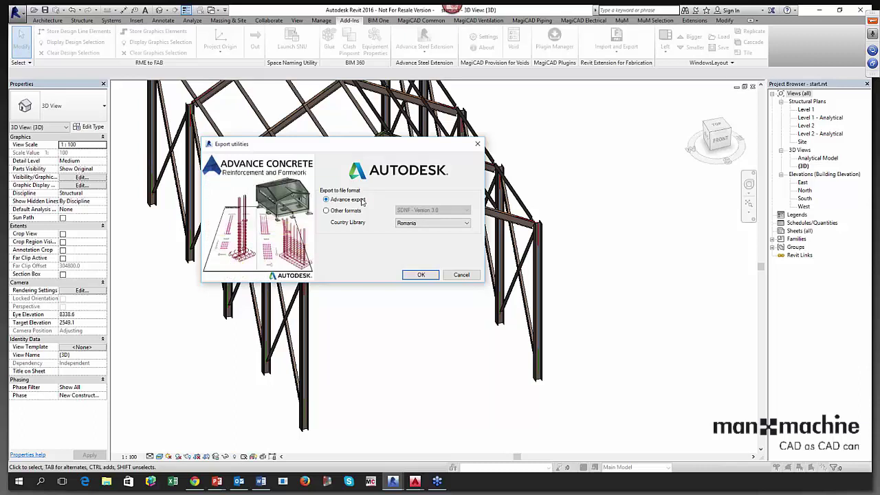
Examine the other available export file formats and return to the Advance export option.
{"action": "left_click", "coordinate": [338, 211]}
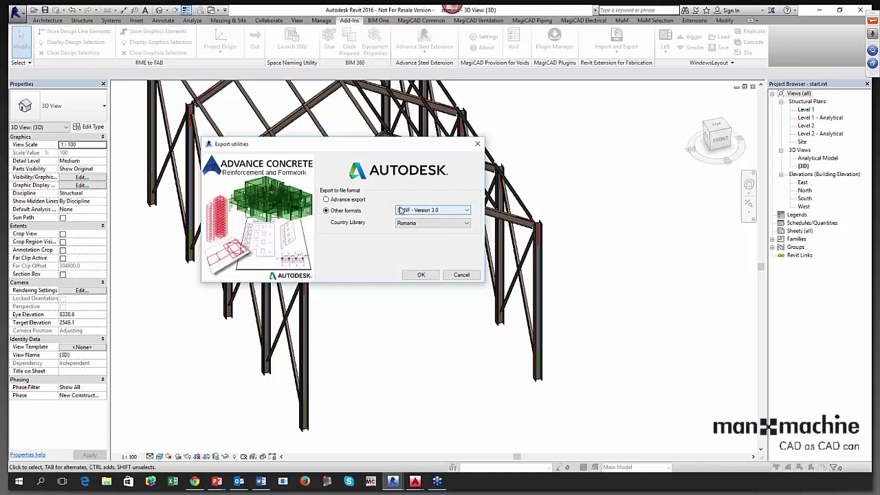
{"action": "left_click", "coordinate": [437, 211]}
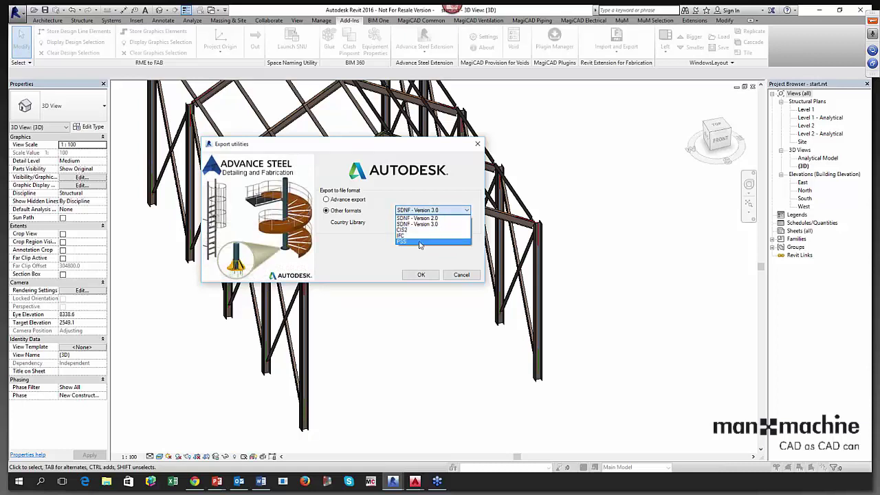
{"action": "left_click", "coordinate": [367, 199]}
{"action": "left_click", "coordinate": [332, 201]}
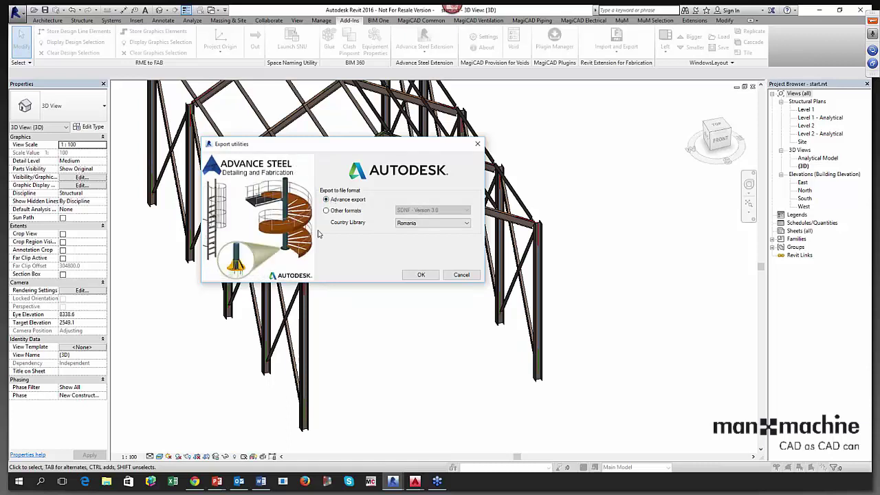
Export the frame as a Steel markup language file named revitwebinar and save the model for export compatibility.
{"action": "left_click", "coordinate": [422, 274]}
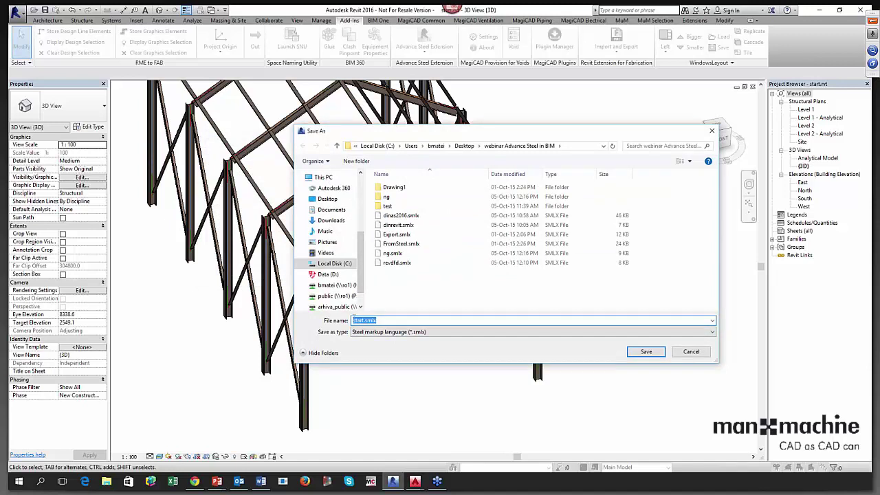
{"action": "type", "text": "revitwebinar"}
{"action": "left_click", "coordinate": [645, 352]}
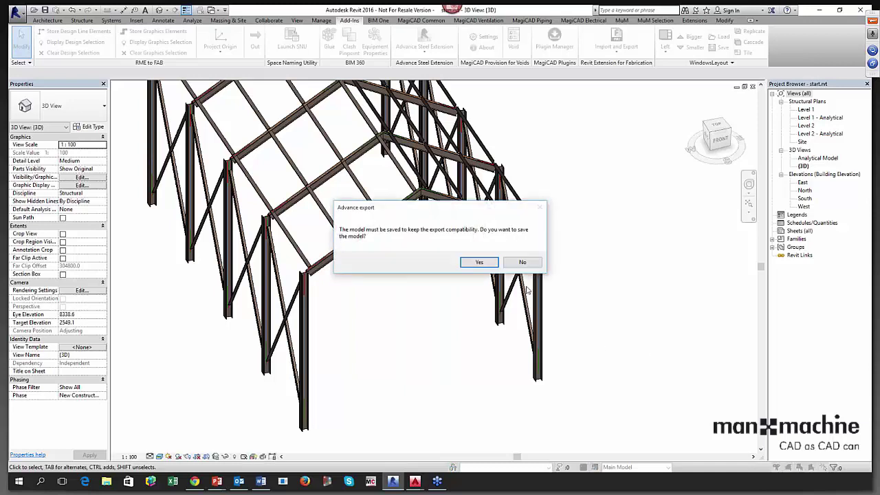
{"action": "left_click", "coordinate": [480, 261]}
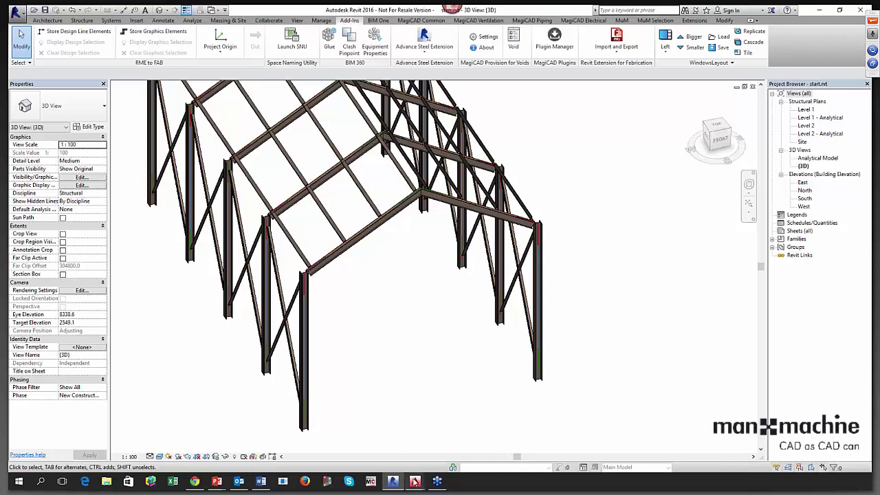
Switch to the start.dwg drawing in AutoCAD with Advance Steel and maximize its window.
{"action": "mouse_move", "coordinate": [414, 481]}
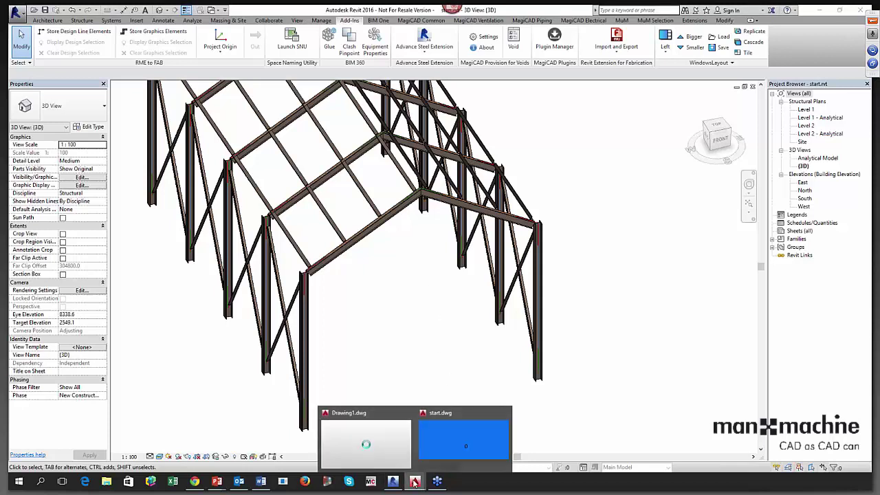
{"action": "left_click", "coordinate": [456, 439]}
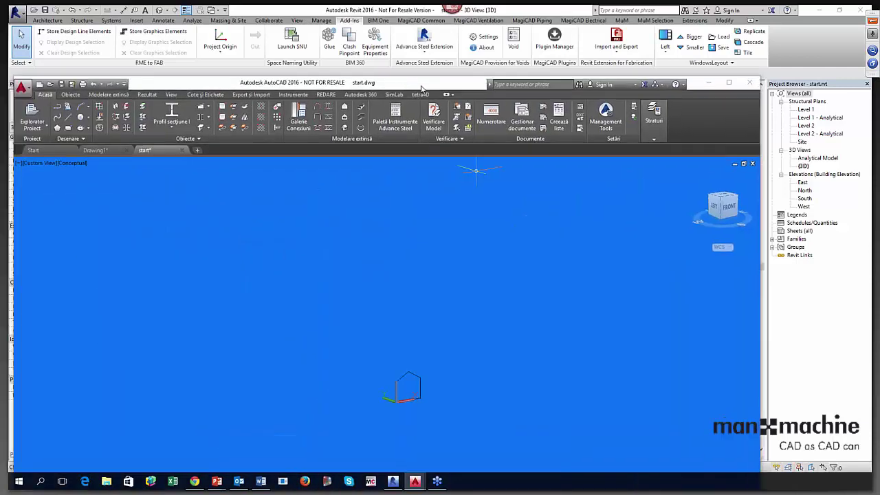
{"action": "double_click", "coordinate": [420, 88]}
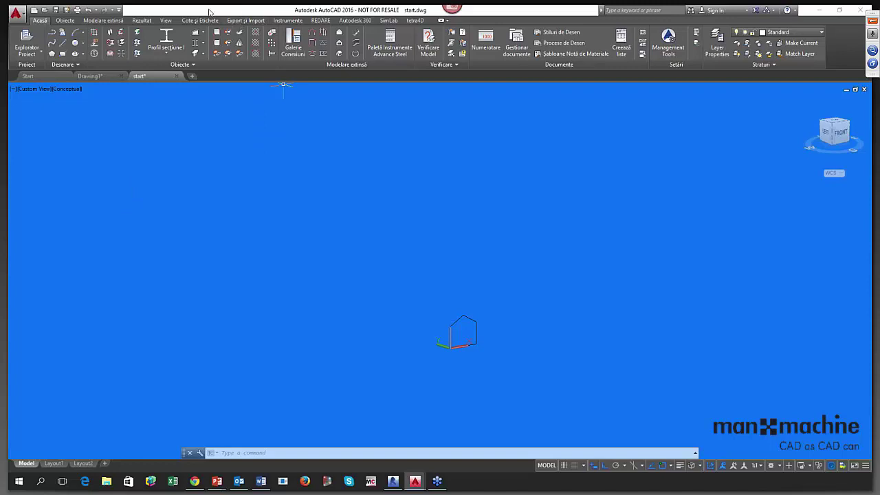
Import the Revit model file revitwebinar.smlx into the drawing.
{"action": "left_click", "coordinate": [246, 20]}
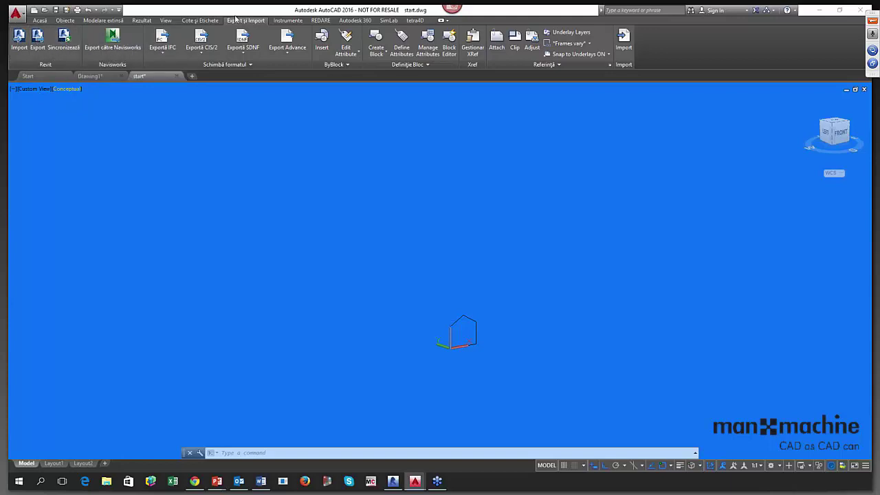
{"action": "left_click", "coordinate": [21, 42]}
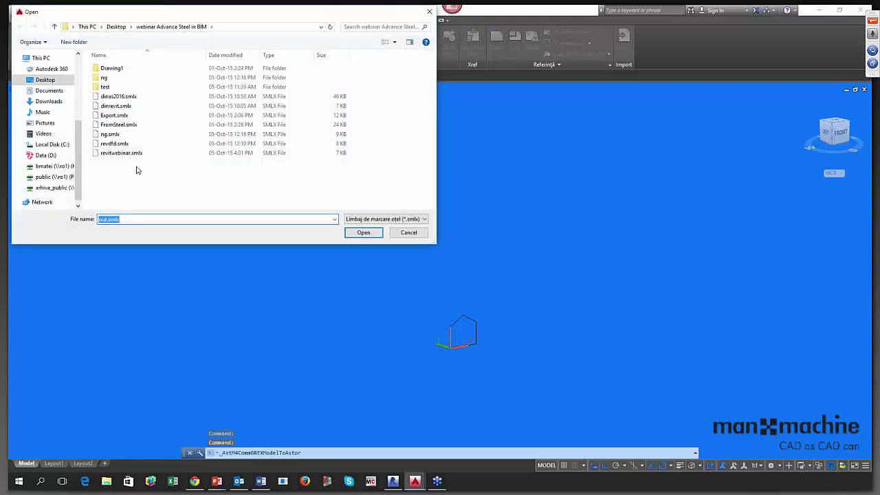
{"action": "left_click", "coordinate": [124, 153]}
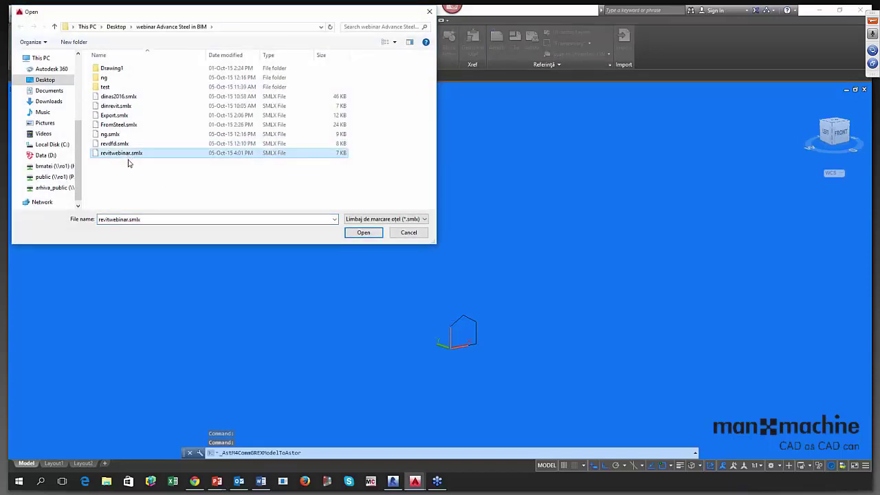
{"action": "left_click", "coordinate": [364, 233]}
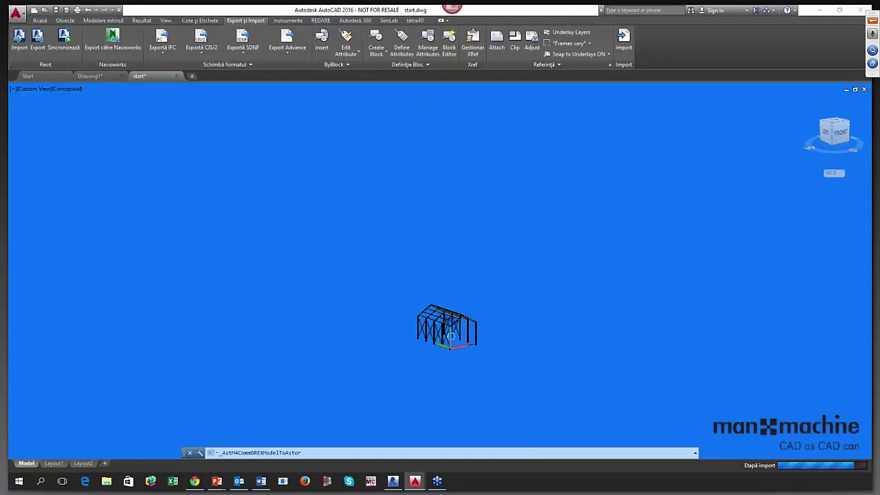
Examine the imported steel frame from the front and the side, checking its columns, rafters and bracing.
{"action": "scroll", "coordinate": [436, 334], "scroll_direction": "up", "scroll_amount": 5}
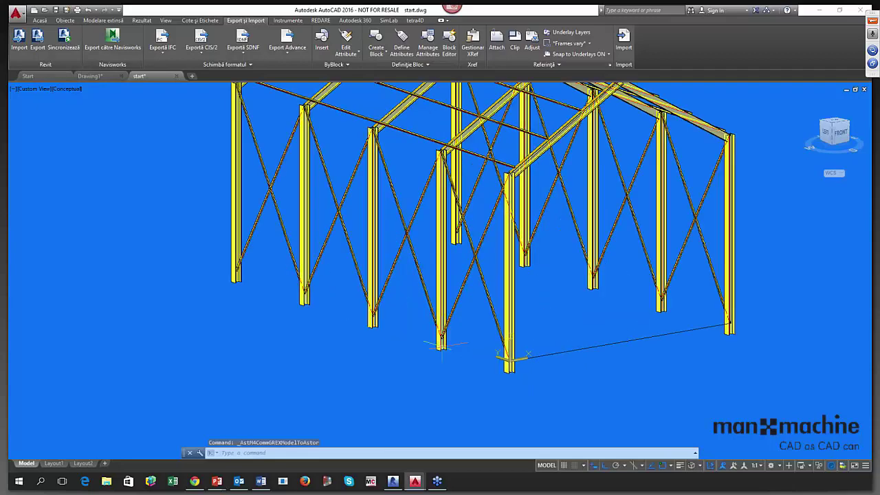
{"action": "scroll", "coordinate": [481, 316], "scroll_direction": "down", "scroll_amount": 2}
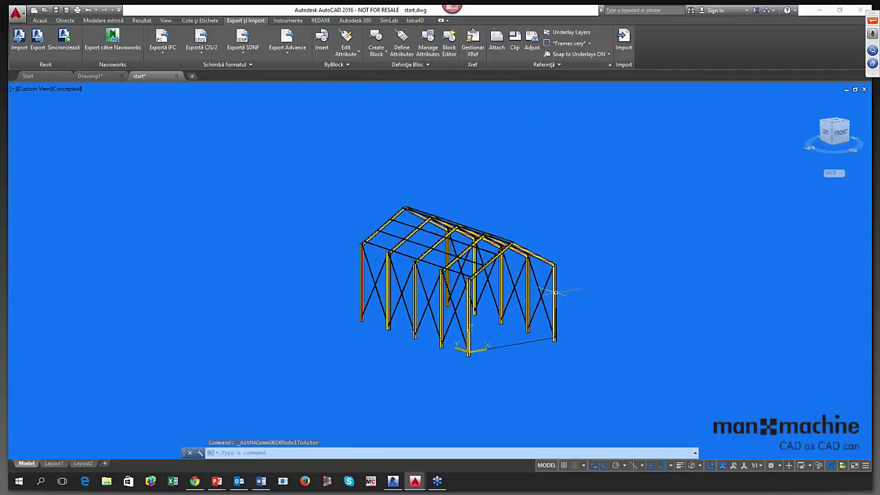
{"action": "middle_click_drag", "start_coordinate": [514, 304], "coordinate": [395, 321], "text": "shift"}
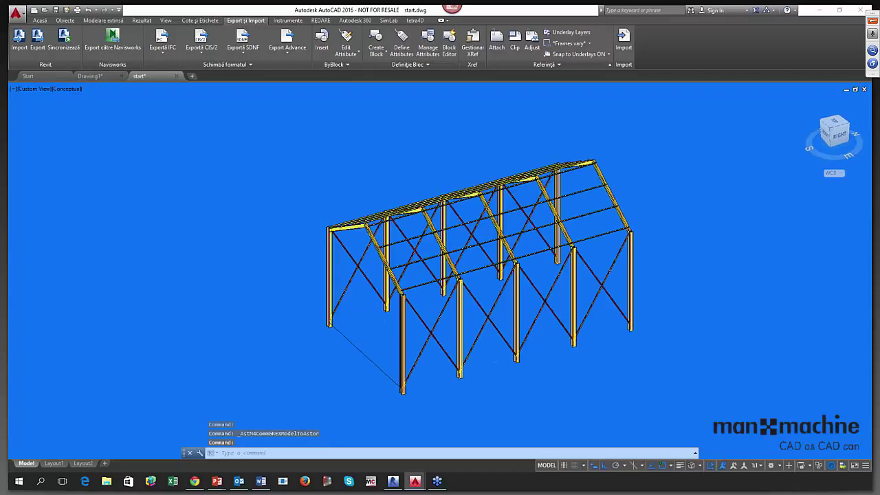
{"action": "scroll", "coordinate": [423, 306], "scroll_direction": "up", "scroll_amount": 6}
{"action": "scroll", "coordinate": [426, 303], "scroll_direction": "down", "scroll_amount": 8}
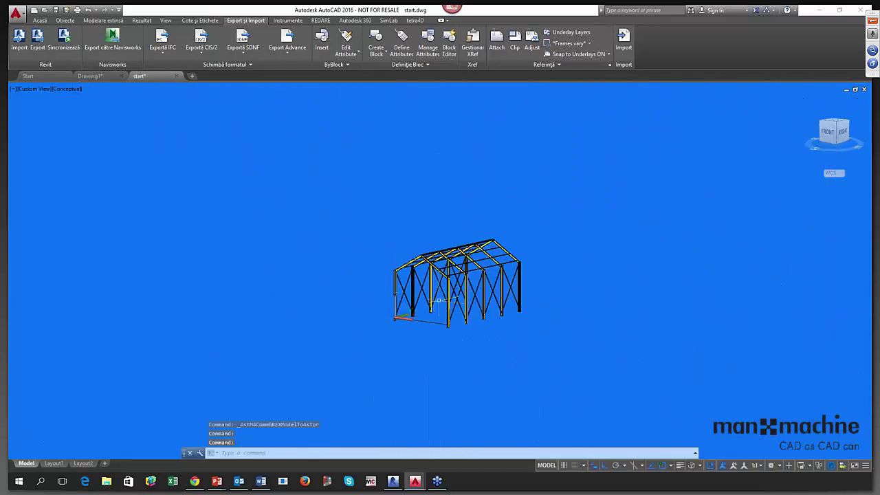
{"action": "scroll", "coordinate": [436, 301], "scroll_direction": "up", "scroll_amount": 4}
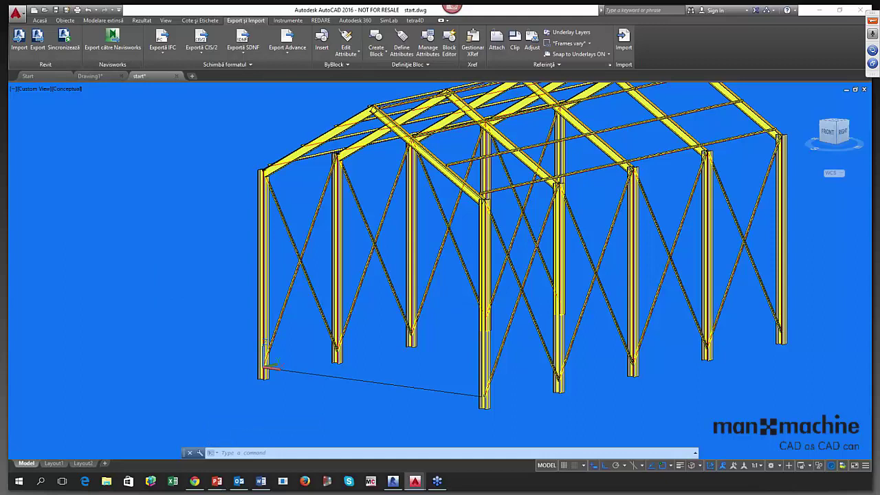
Place the Advance Steel tool palette beside the frame and move the UCS origin to the mid-height of the front-left corner column.
{"action": "left_click_drag", "start_coordinate": [28, 103], "coordinate": [111, 112]}
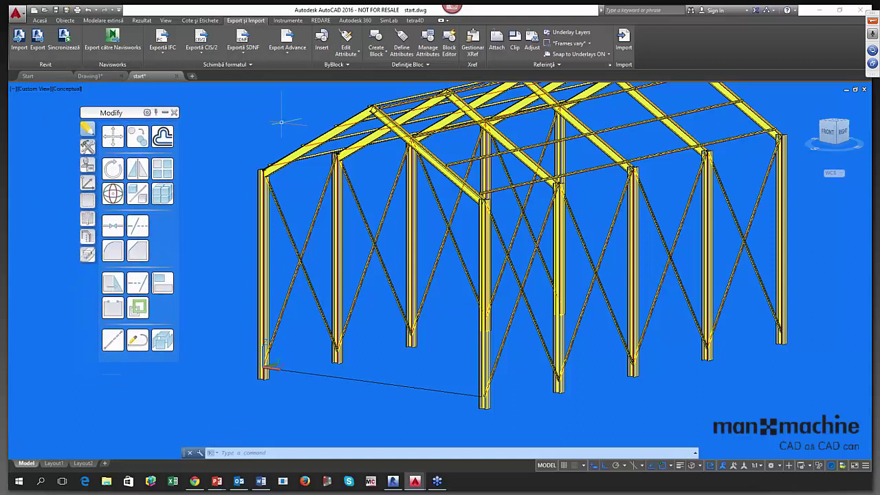
{"action": "middle_click_drag", "start_coordinate": [275, 137], "coordinate": [291, 163], "text": "shift"}
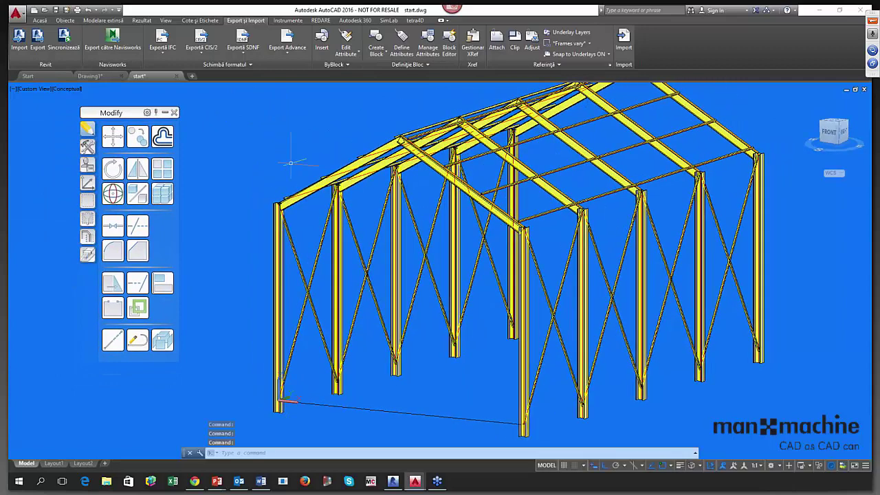
{"action": "middle_click_drag", "start_coordinate": [294, 209], "coordinate": [274, 178]}
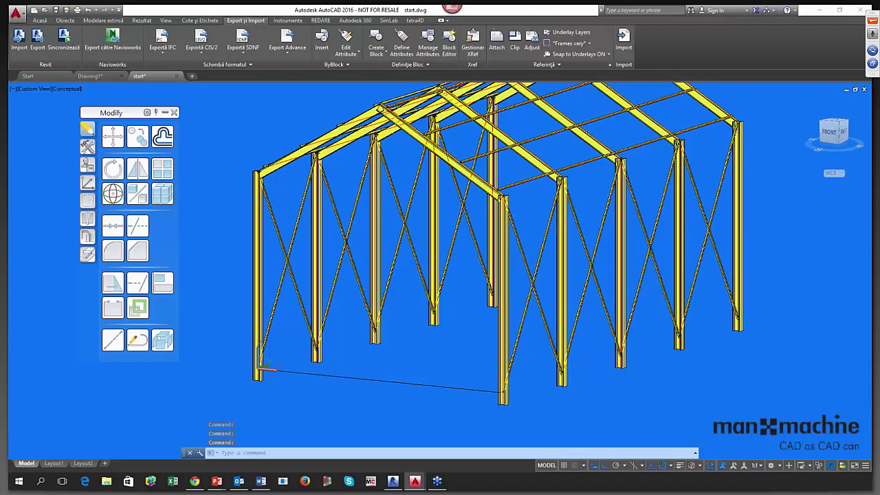
{"action": "left_click", "coordinate": [87, 182]}
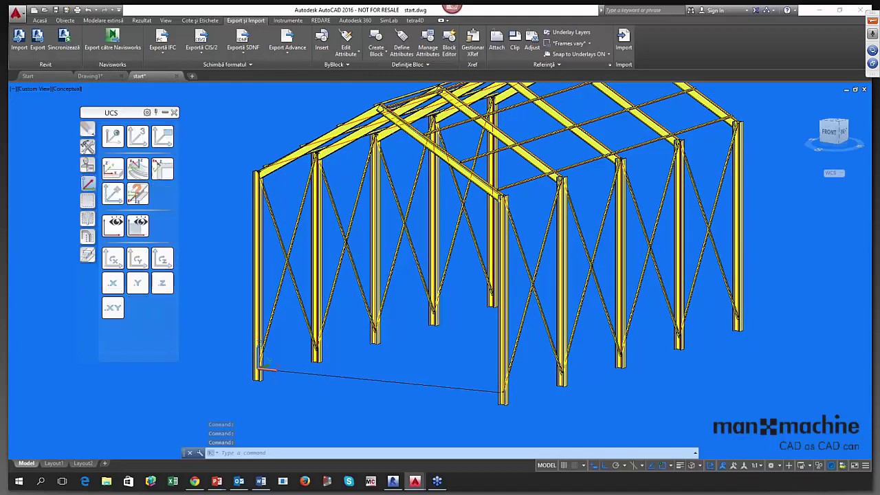
{"action": "left_click", "coordinate": [115, 194]}
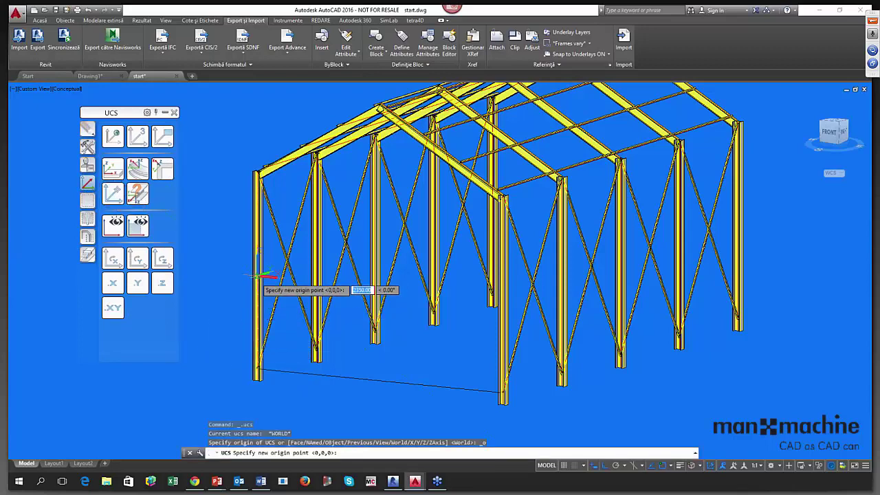
{"action": "scroll", "coordinate": [260, 276], "scroll_direction": "up", "scroll_amount": 5}
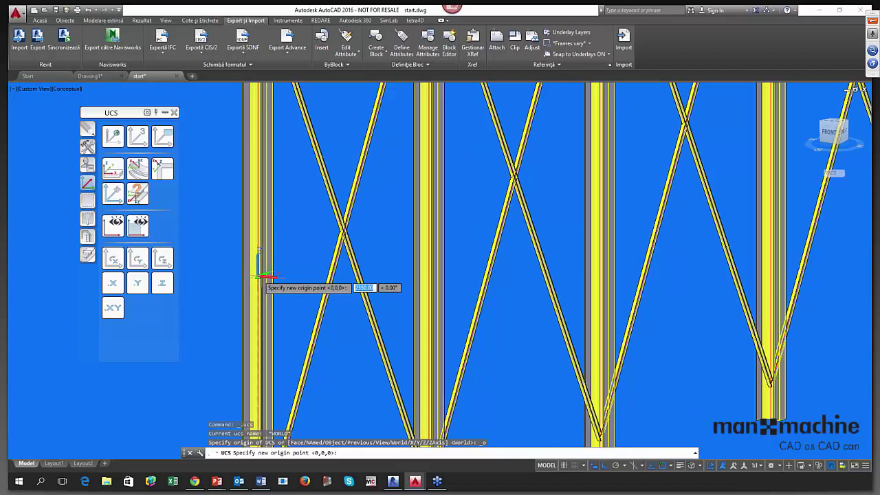
{"action": "scroll", "coordinate": [261, 277], "scroll_direction": "down", "scroll_amount": 8}
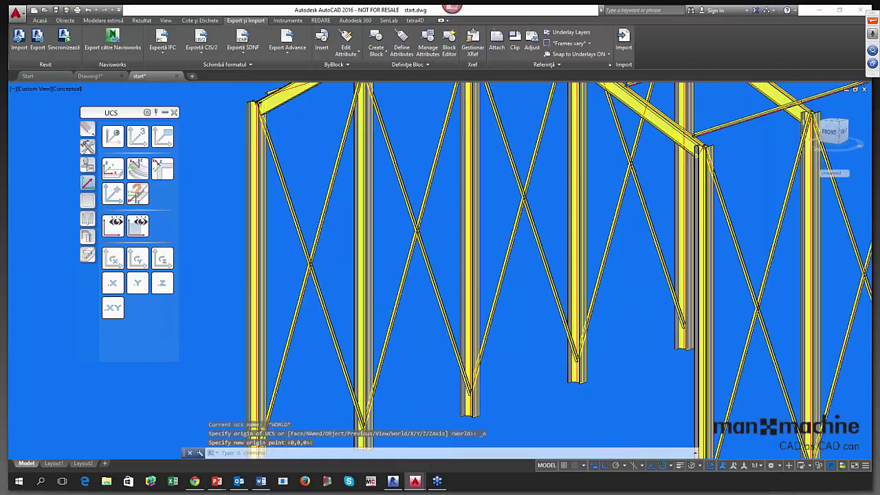
{"action": "key", "text": "Return"}
{"action": "scroll", "coordinate": [280, 322], "scroll_direction": "up", "scroll_amount": 5}
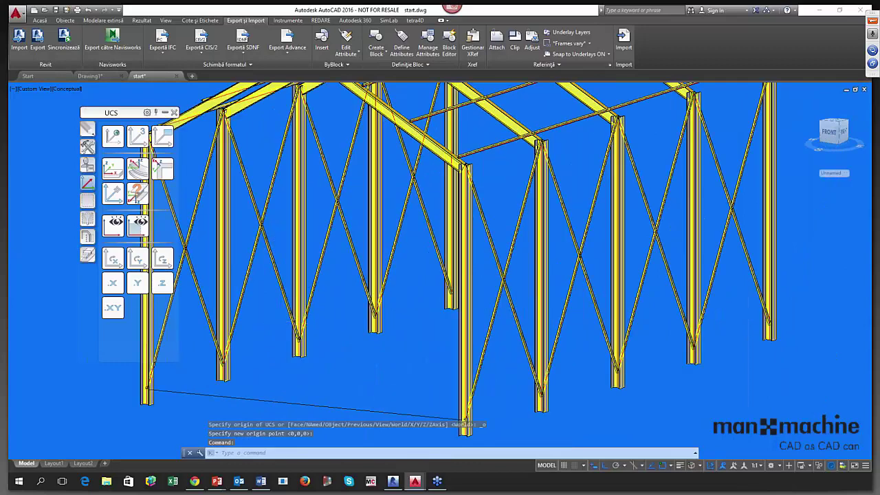
{"action": "middle_click_drag", "start_coordinate": [279, 325], "coordinate": [319, 327]}
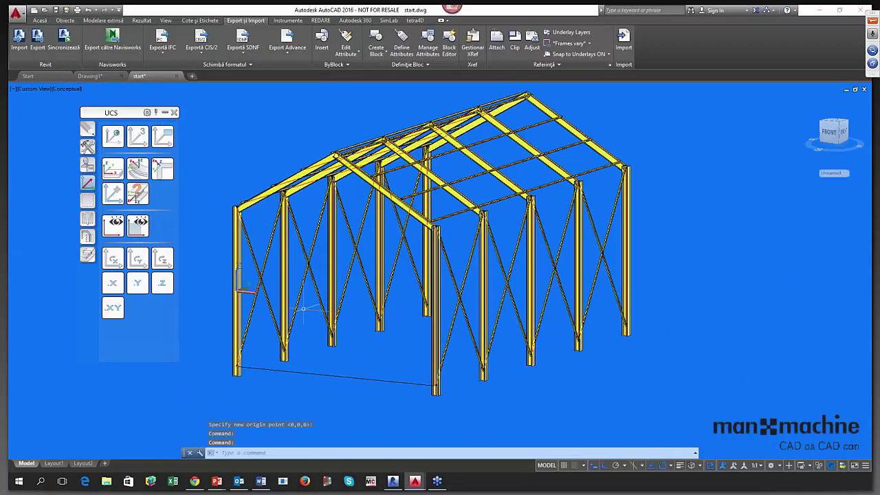
Create a horizontal I-section beam from the UCS origin on the front-left column to the mid-height of the front-right column.
{"action": "left_click", "coordinate": [45, 21]}
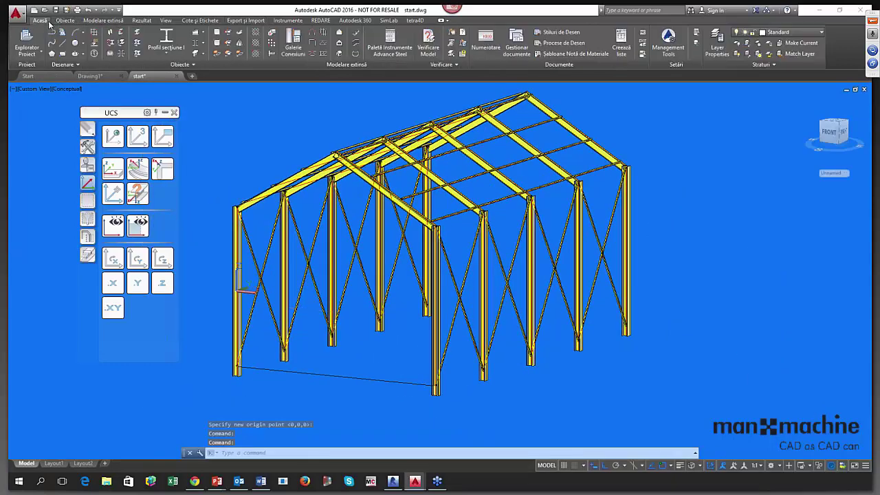
{"action": "left_click", "coordinate": [169, 42]}
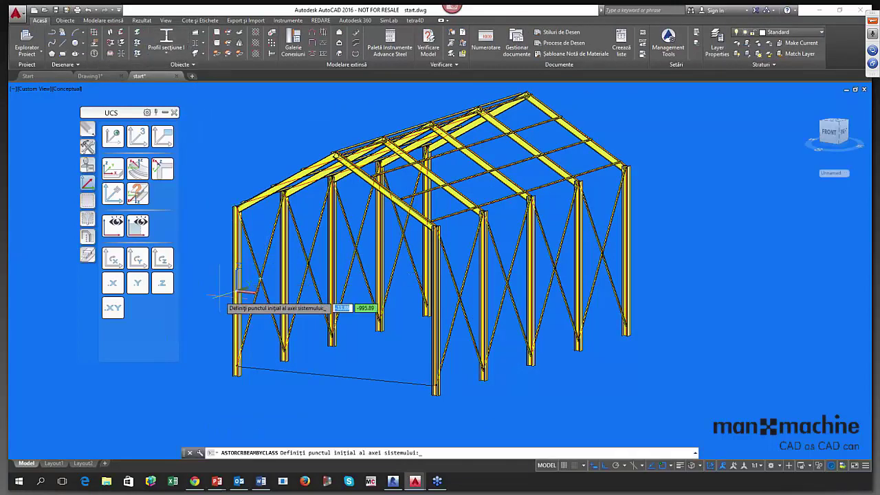
{"action": "scroll", "coordinate": [237, 294], "scroll_direction": "up", "scroll_amount": 5}
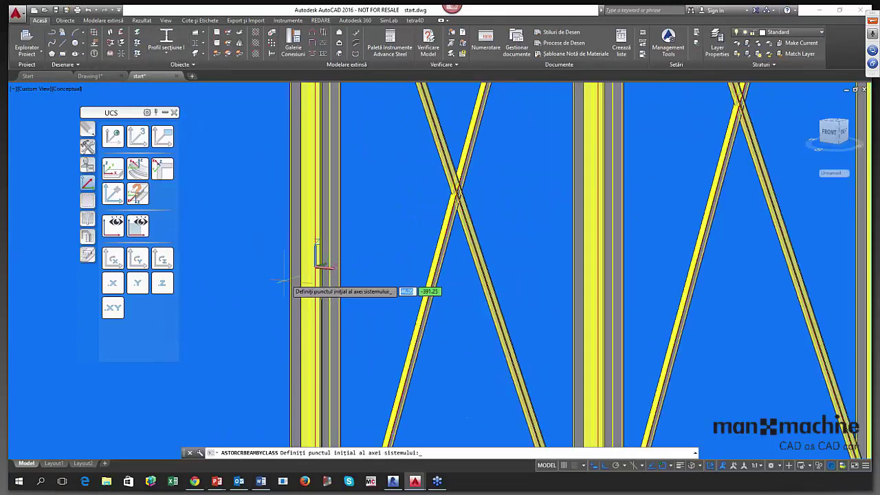
{"action": "left_click", "coordinate": [316, 268]}
{"action": "scroll", "coordinate": [317, 267], "scroll_direction": "down", "scroll_amount": 5}
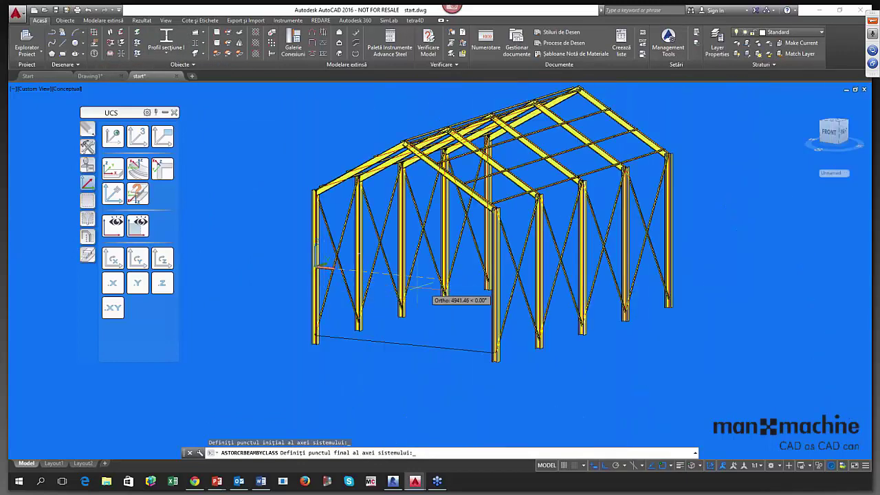
{"action": "scroll", "coordinate": [490, 294], "scroll_direction": "up", "scroll_amount": 5}
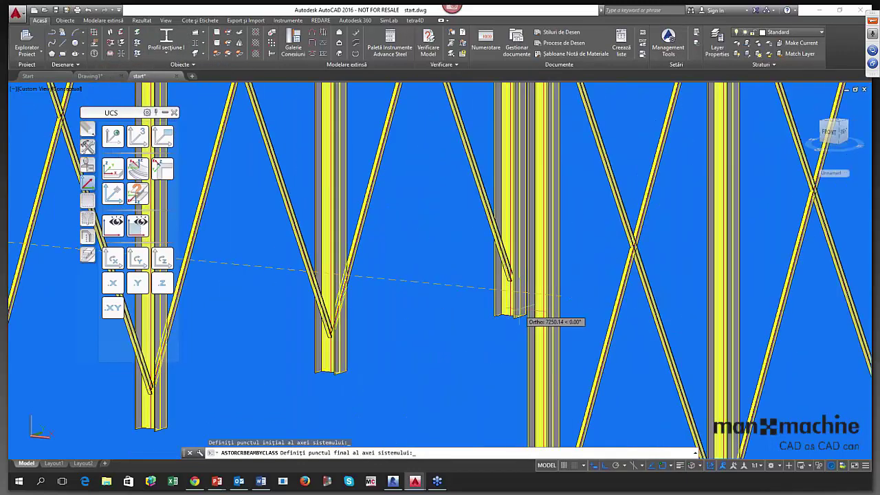
{"action": "left_click", "coordinate": [536, 295]}
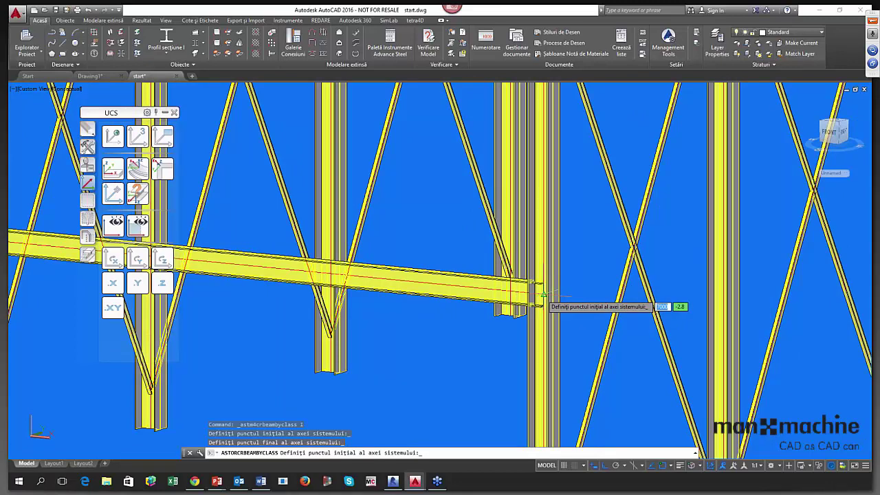
{"action": "key", "text": "Return"}
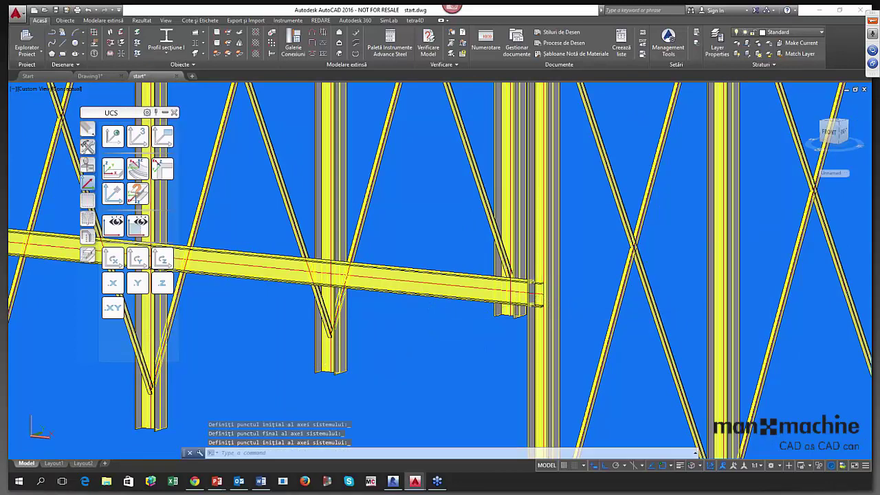
Review the new beam's advanced properties: section, positioning, naming, fabrication data, user attributes, display type, behaviour and calculated properties.
{"action": "left_click_drag", "start_coordinate": [330, 89], "coordinate": [458, 129]}
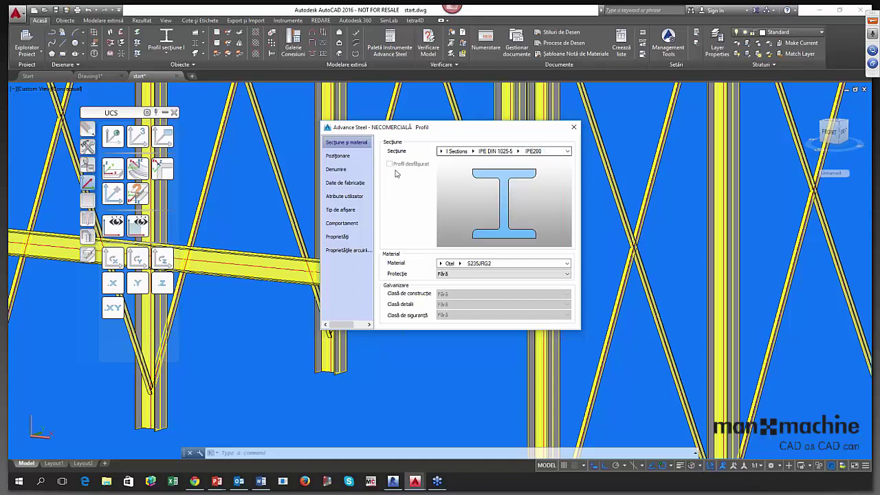
{"action": "left_click", "coordinate": [337, 156]}
{"action": "left_click_drag", "start_coordinate": [404, 128], "coordinate": [674, 169]}
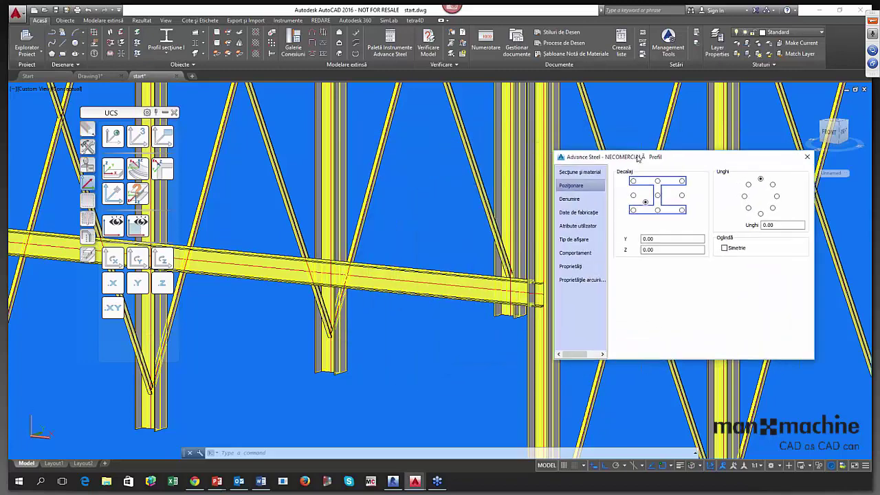
{"action": "left_click", "coordinate": [575, 201]}
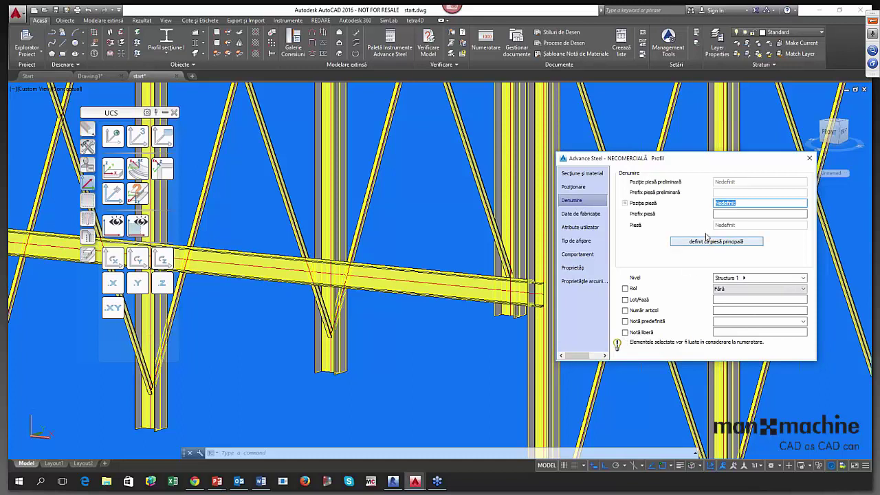
{"action": "left_click", "coordinate": [575, 216]}
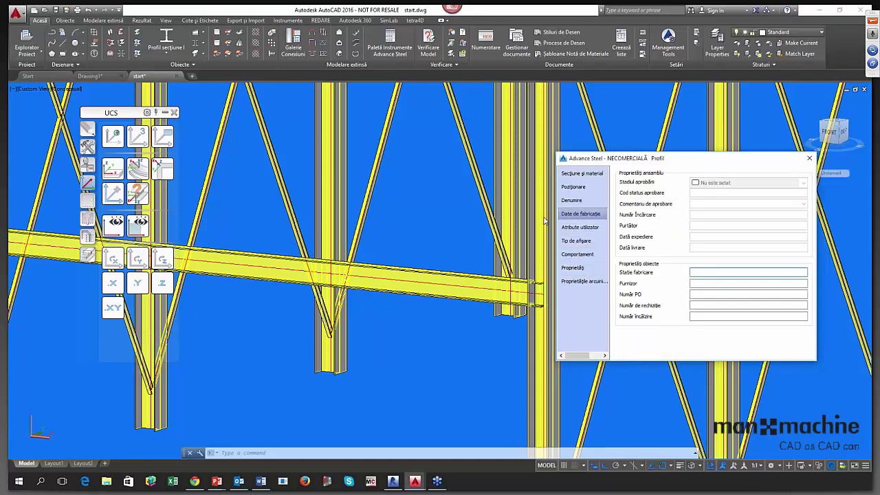
{"action": "left_click", "coordinate": [579, 227]}
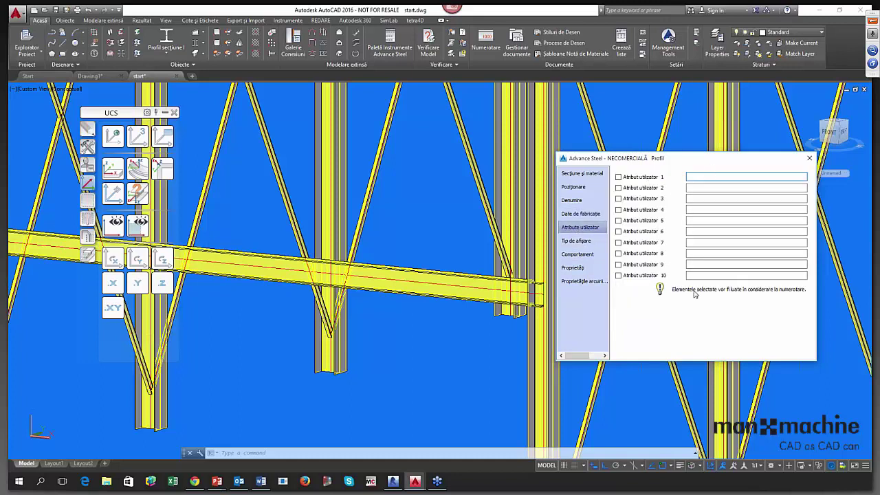
{"action": "left_click", "coordinate": [704, 176]}
{"action": "left_click", "coordinate": [580, 240]}
{"action": "left_click", "coordinate": [584, 253]}
{"action": "left_click", "coordinate": [588, 268]}
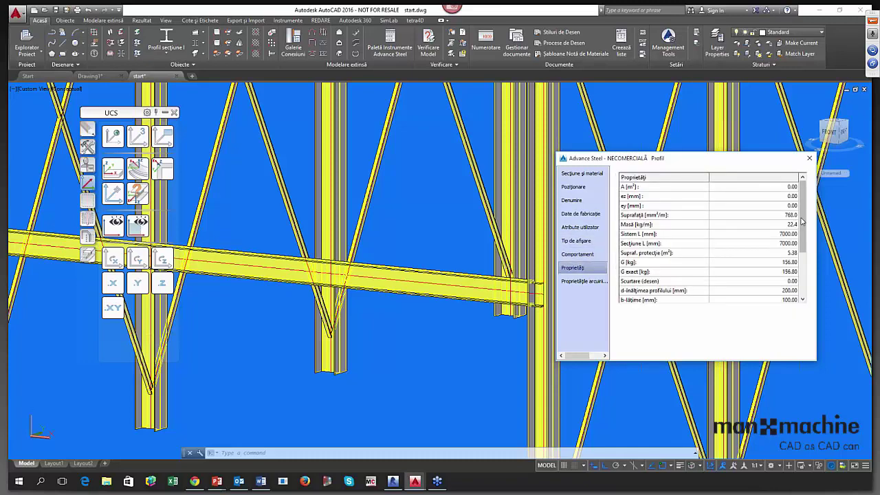
{"action": "left_click_drag", "start_coordinate": [801, 220], "coordinate": [817, 209]}
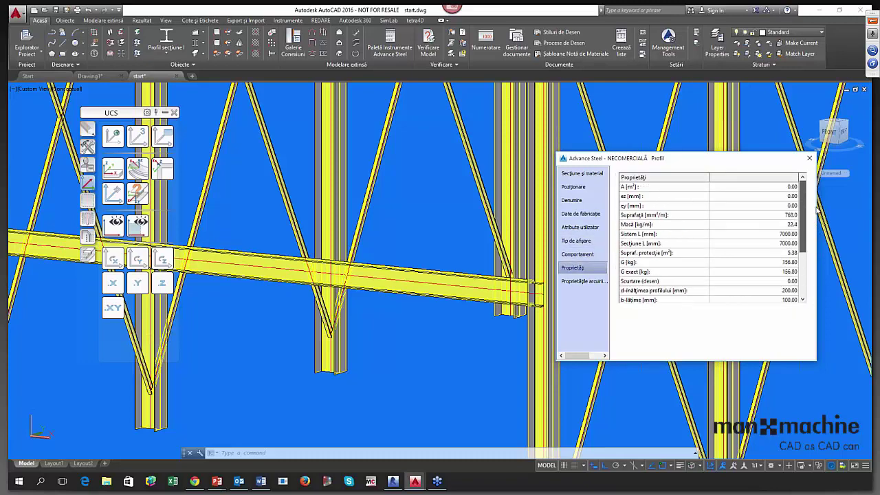
Check the new beam's section and material settings, and close its advanced properties.
{"action": "left_click", "coordinate": [606, 180]}
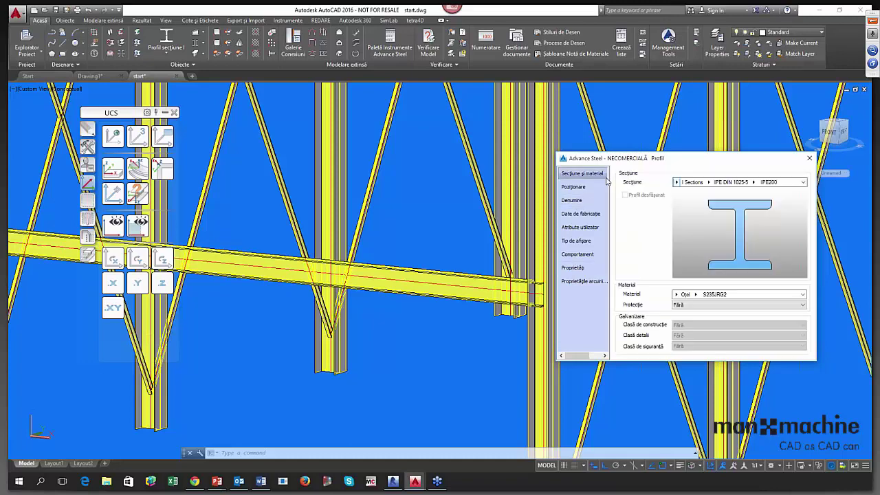
{"action": "left_click", "coordinate": [809, 158]}
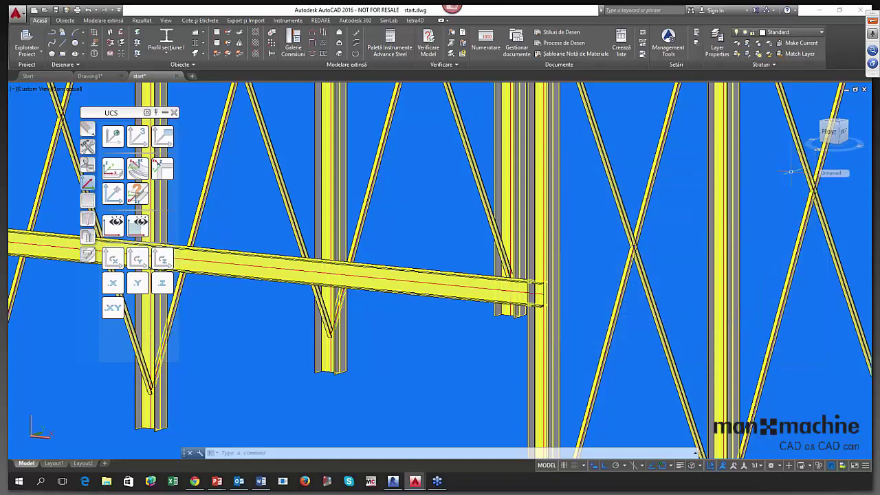
{"action": "scroll", "coordinate": [364, 251], "scroll_direction": "down", "scroll_amount": 5}
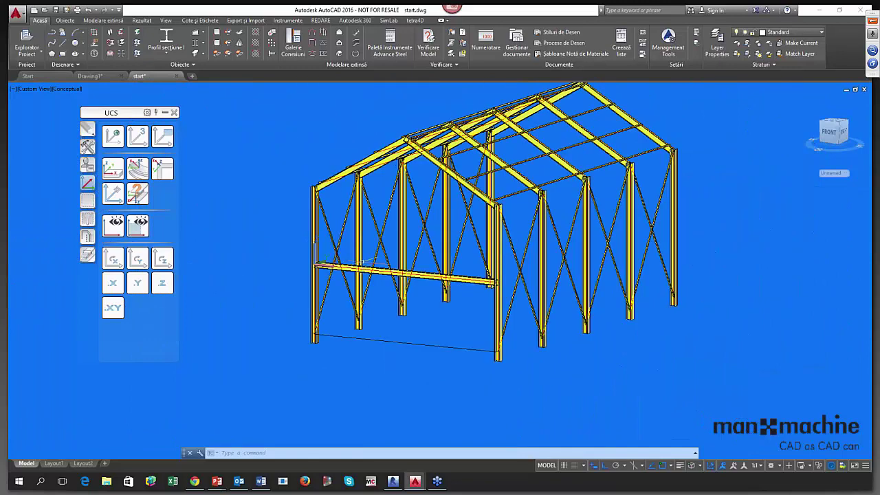
{"action": "scroll", "coordinate": [375, 263], "scroll_direction": "up", "scroll_amount": 6}
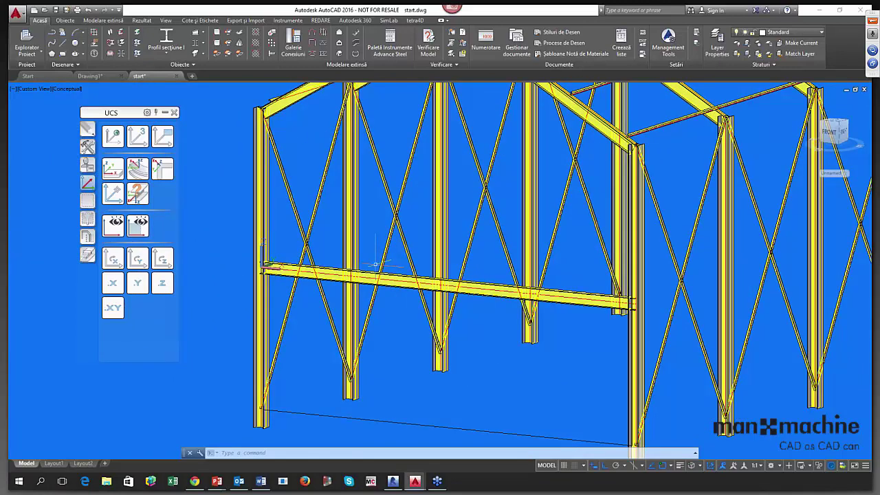
Copy the new beam from its end on the front-left column to the same height on the second and third frames.
{"action": "left_click", "coordinate": [333, 272]}
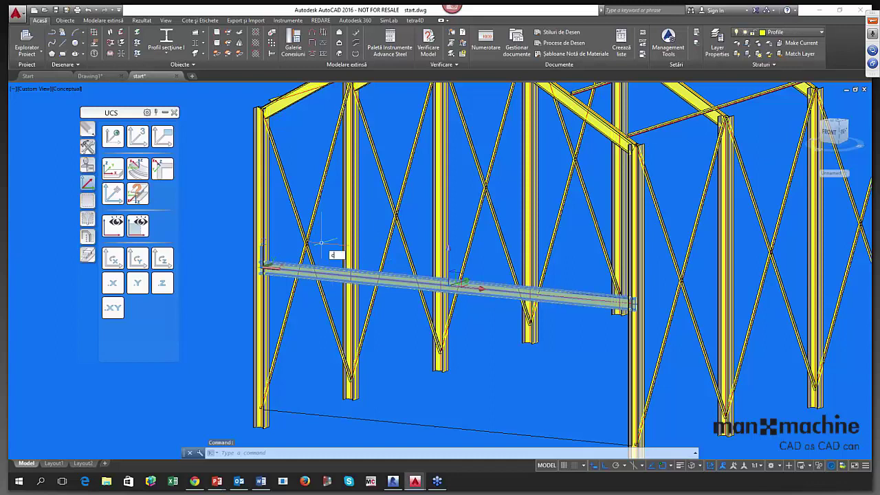
{"action": "type", "text": "o"}
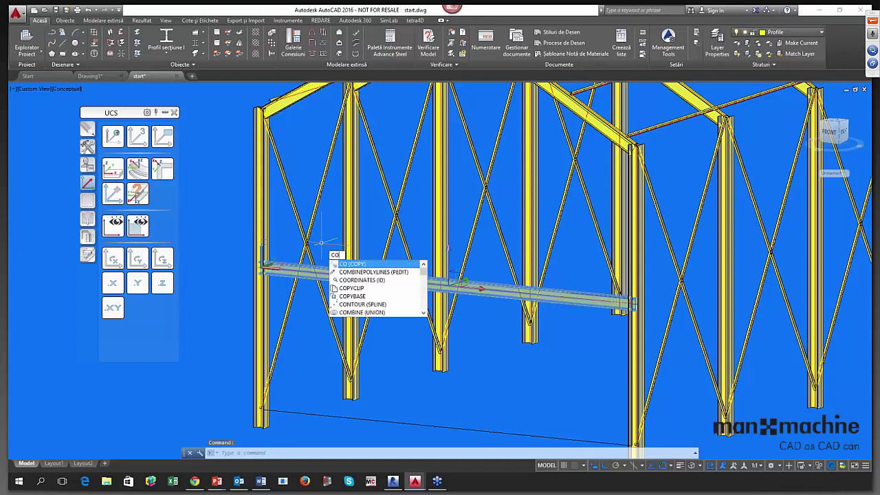
{"action": "key", "text": "Return"}
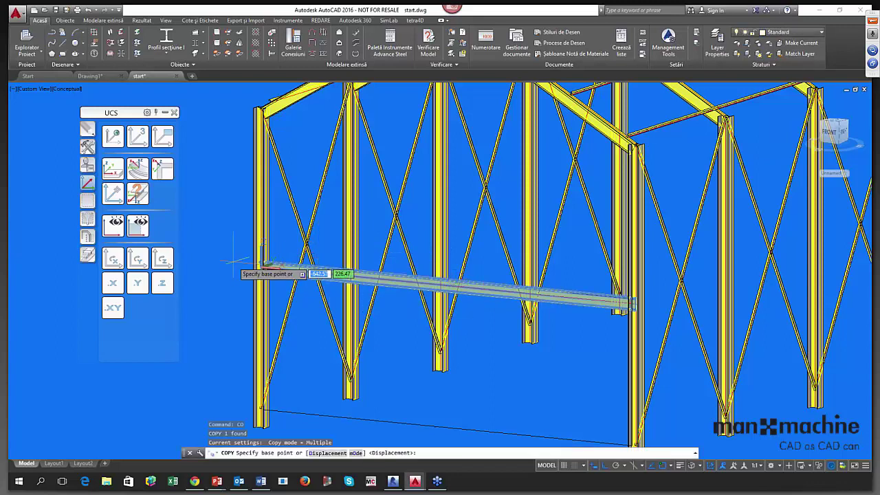
{"action": "scroll", "coordinate": [320, 260], "scroll_direction": "up", "scroll_amount": 5}
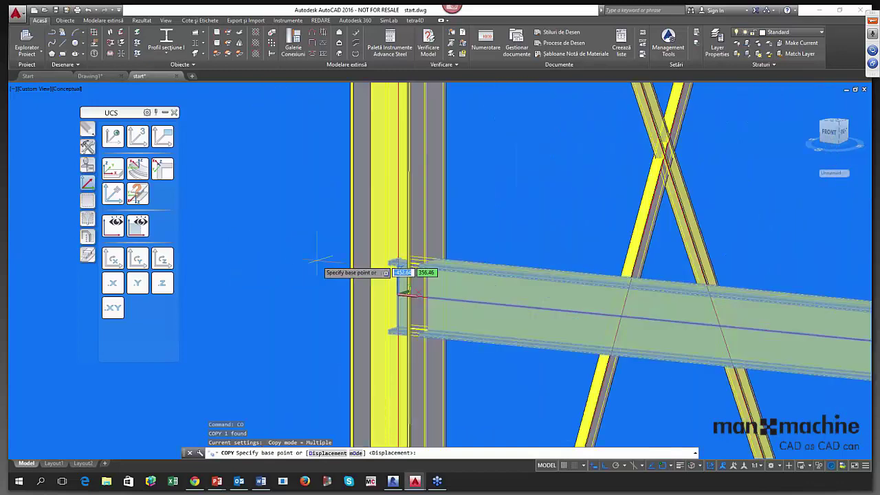
{"action": "left_click", "coordinate": [405, 297]}
{"action": "scroll", "coordinate": [404, 297], "scroll_direction": "down", "scroll_amount": 5}
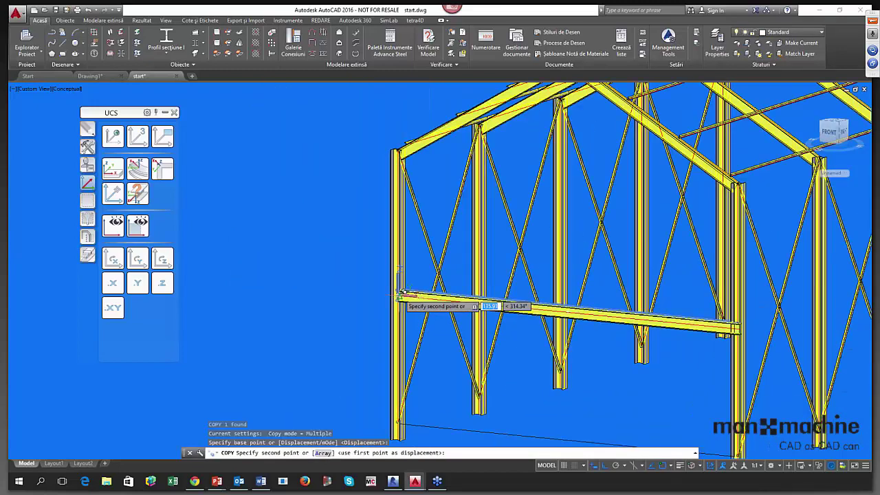
{"action": "scroll", "coordinate": [495, 270], "scroll_direction": "up", "scroll_amount": 5}
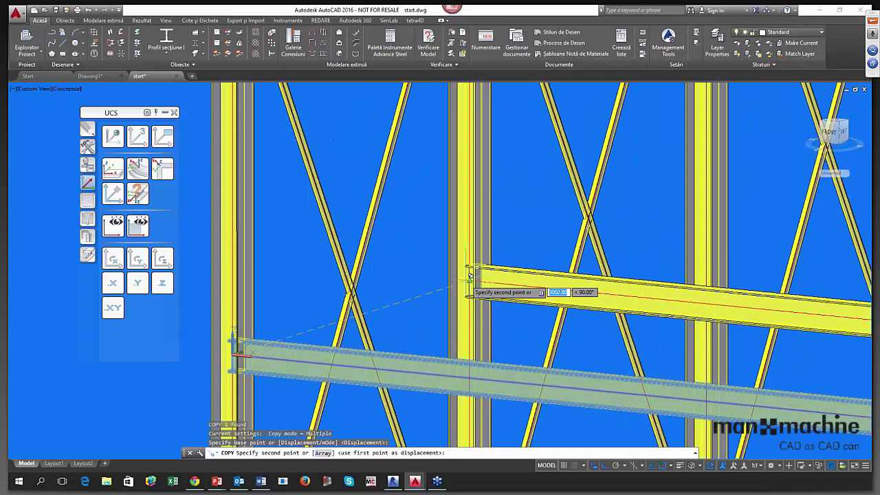
{"action": "left_click", "coordinate": [472, 278]}
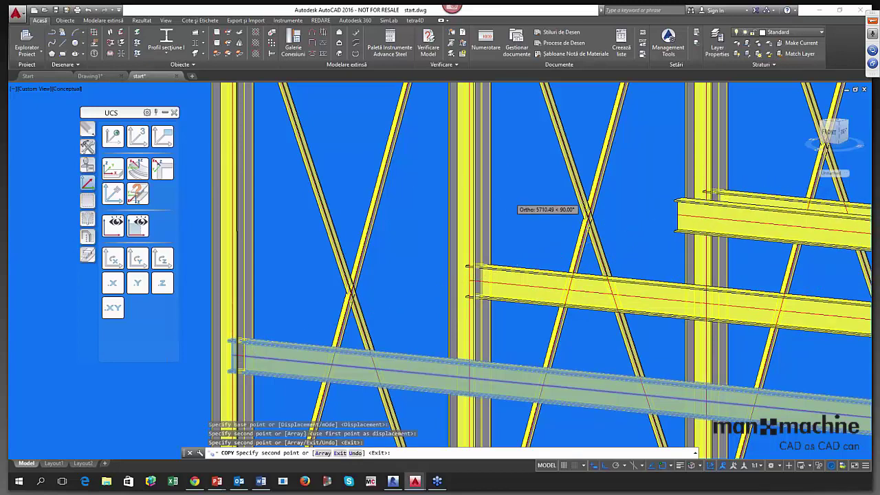
{"action": "scroll", "coordinate": [512, 192], "scroll_direction": "down", "scroll_amount": 5}
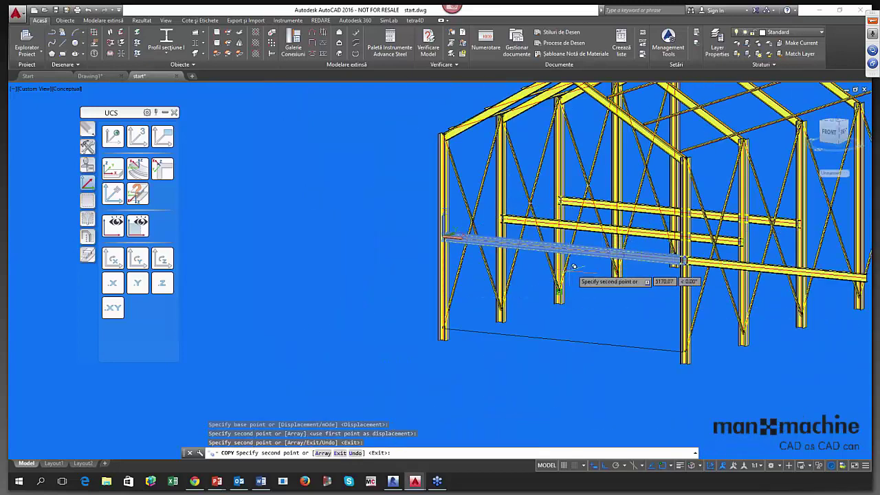
{"action": "key", "text": "Escape"}
{"action": "scroll", "coordinate": [558, 290], "scroll_direction": "down", "scroll_amount": 5}
{"action": "scroll", "coordinate": [619, 239], "scroll_direction": "up", "scroll_amount": 5}
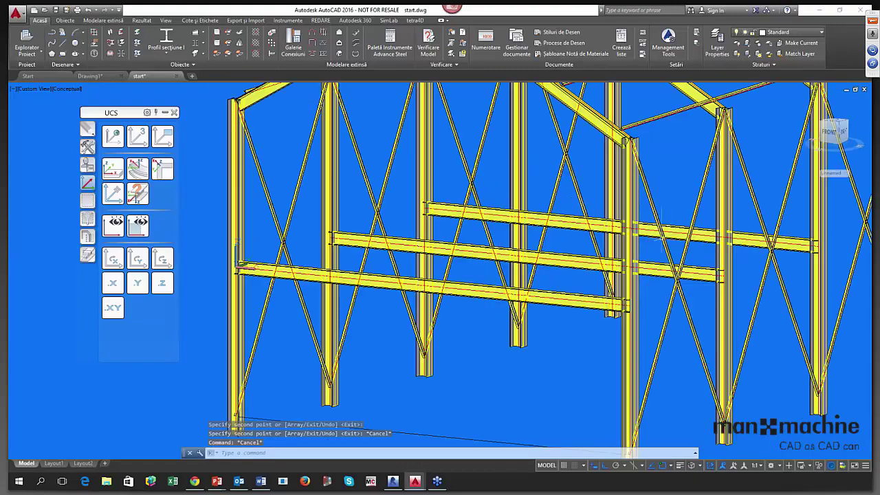
{"action": "middle_click_drag", "start_coordinate": [654, 232], "coordinate": [610, 269], "text": "shift"}
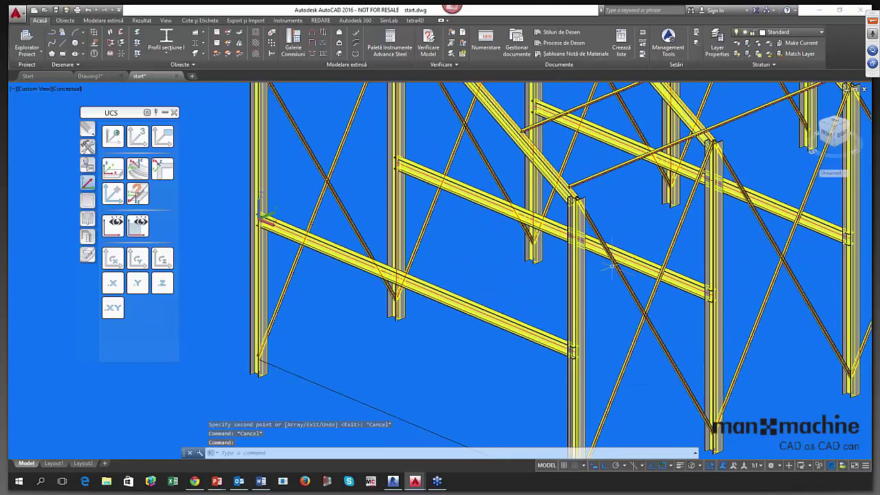
{"action": "scroll", "coordinate": [549, 250], "scroll_direction": "down", "scroll_amount": 8}
{"action": "mouse_move", "coordinate": [567, 236]}
{"action": "middle_mouse_down", "text": "shift"}
{"action": "mouse_move", "coordinate": [691, 235]}
{"action": "mouse_move", "coordinate": [662, 251]}
{"action": "mouse_move", "coordinate": [695, 247]}
{"action": "mouse_move", "coordinate": [623, 259]}
{"action": "mouse_move", "coordinate": [651, 215]}
{"action": "mouse_move", "coordinate": [558, 225]}
{"action": "middle_mouse_up", "text": "shift"}
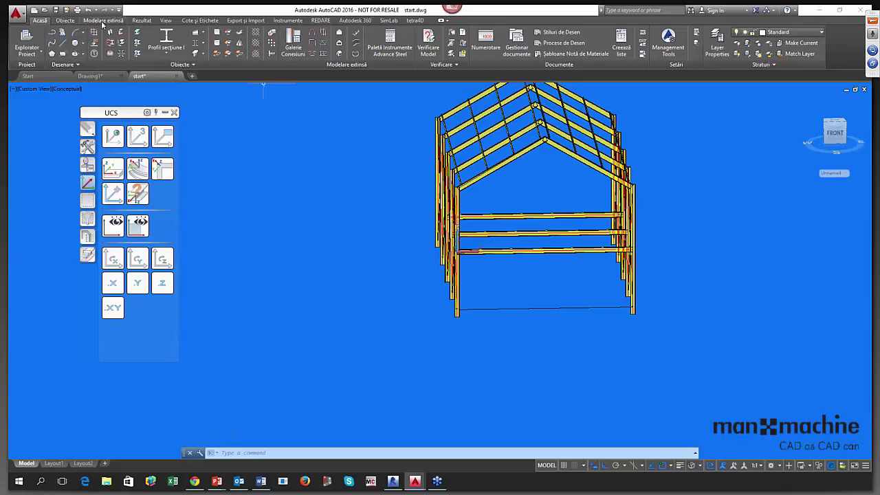
{"action": "left_click", "coordinate": [102, 21]}
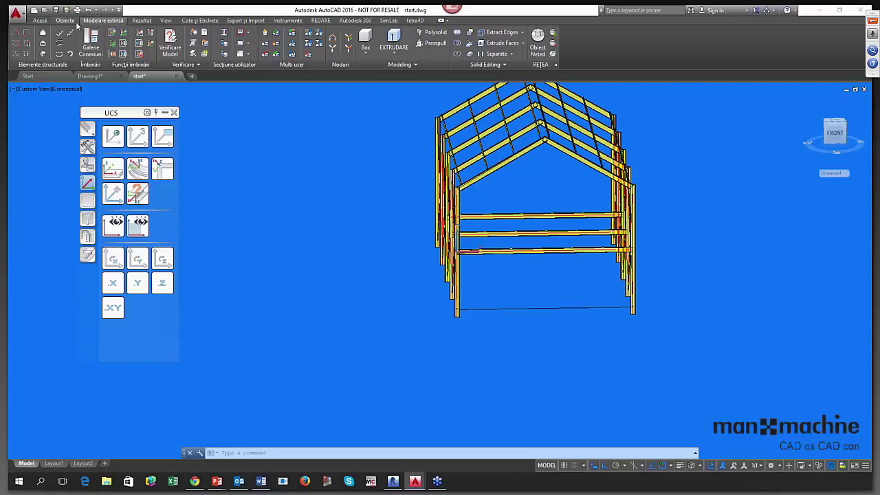
{"action": "left_click", "coordinate": [41, 21]}
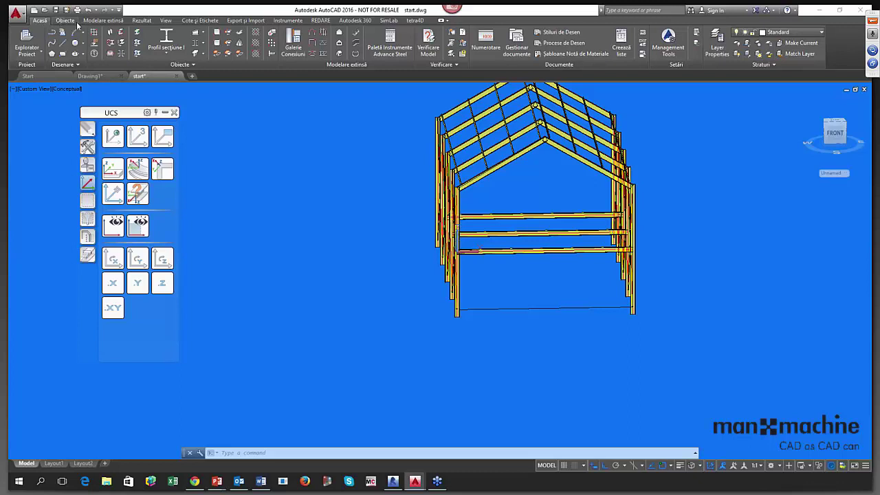
{"action": "left_click", "coordinate": [65, 20]}
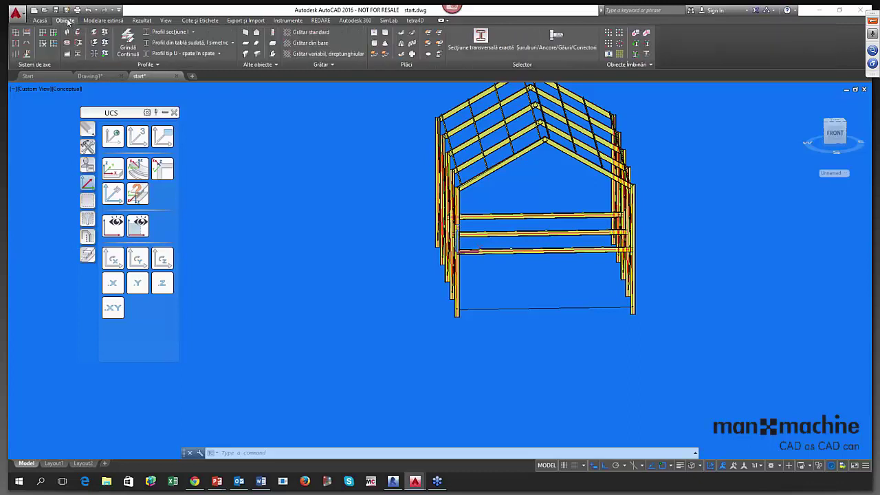
{"action": "left_click", "coordinate": [273, 44]}
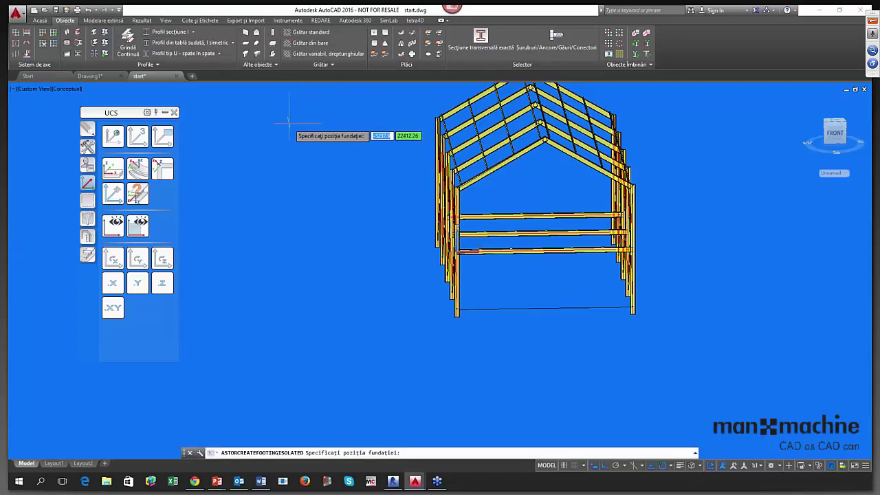
{"action": "key", "text": "Escape"}
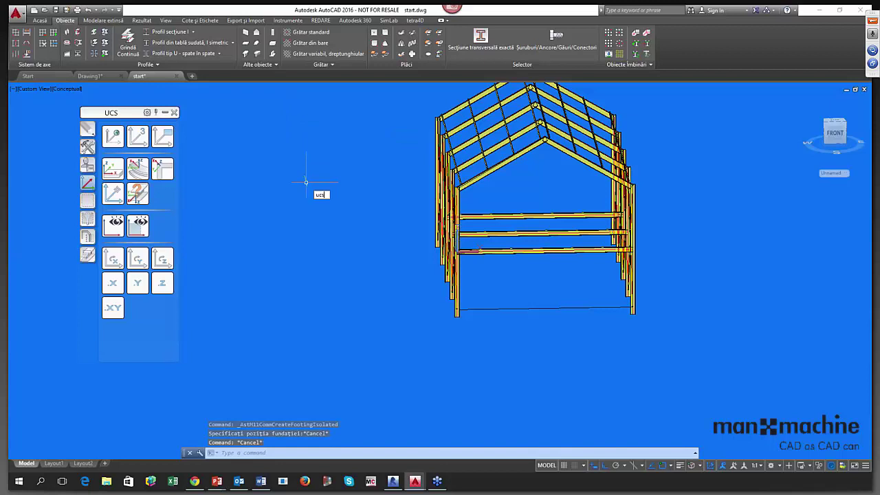
Reset the UCS to the World coordinate system at the base of the front-left column.
{"action": "key", "text": "Return"}
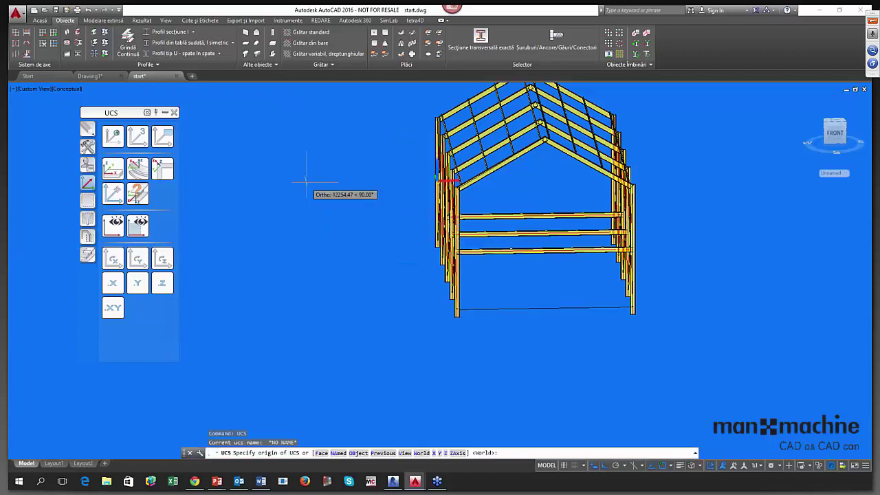
{"action": "type", "text": "w"}
{"action": "key", "text": "Return"}
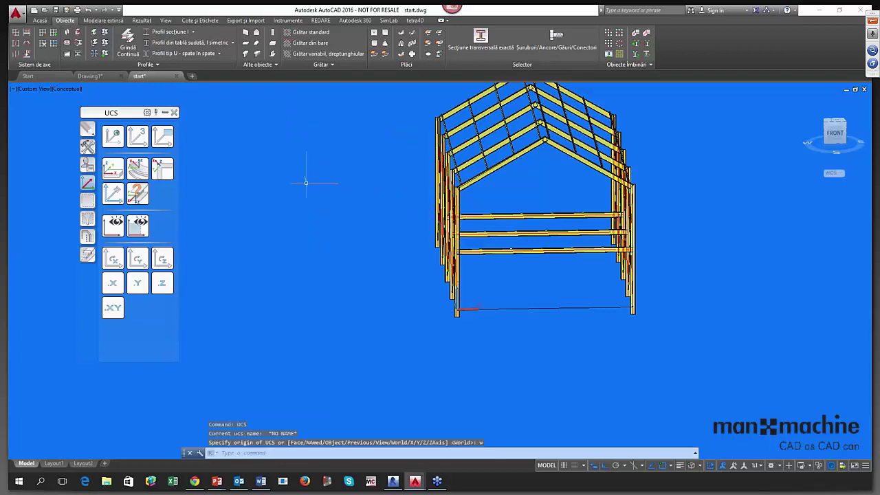
Place an isolated concrete footing at the base of the front-left column and review its shape, material and positioning properties.
{"action": "left_click", "coordinate": [273, 45]}
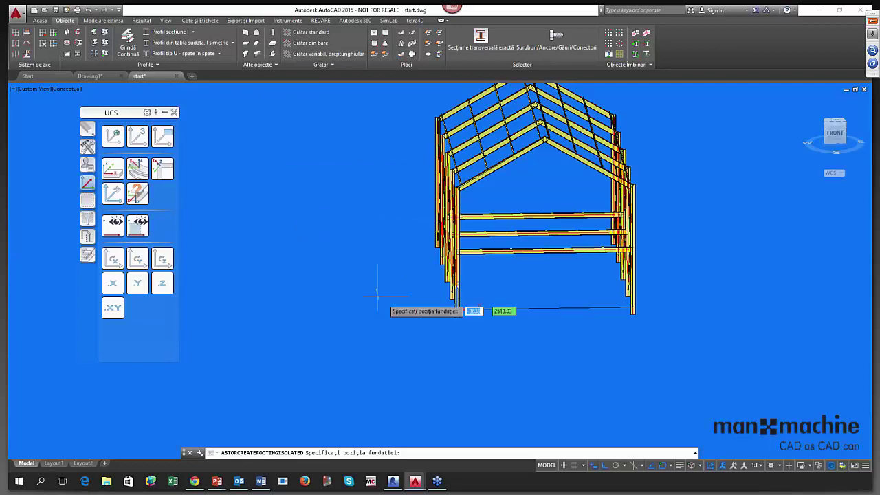
{"action": "scroll", "coordinate": [450, 307], "scroll_direction": "up", "scroll_amount": 5}
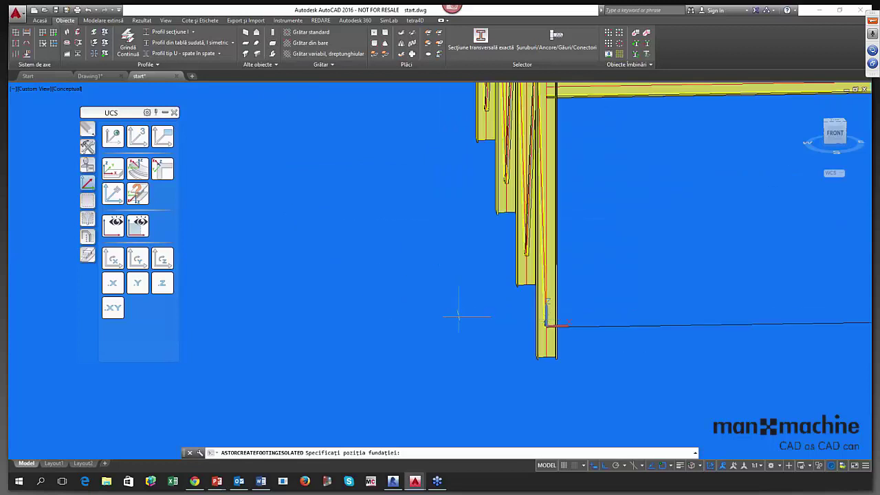
{"action": "left_click", "coordinate": [546, 325]}
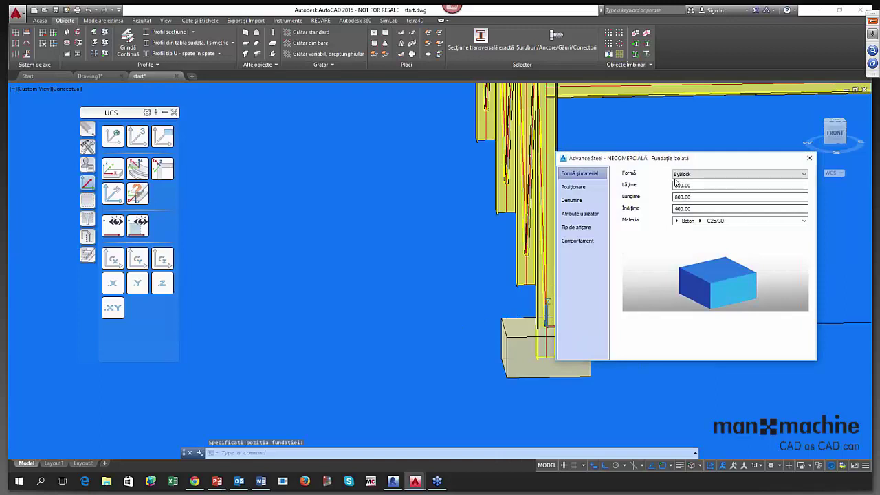
{"action": "left_click_drag", "start_coordinate": [687, 158], "coordinate": [404, 159]}
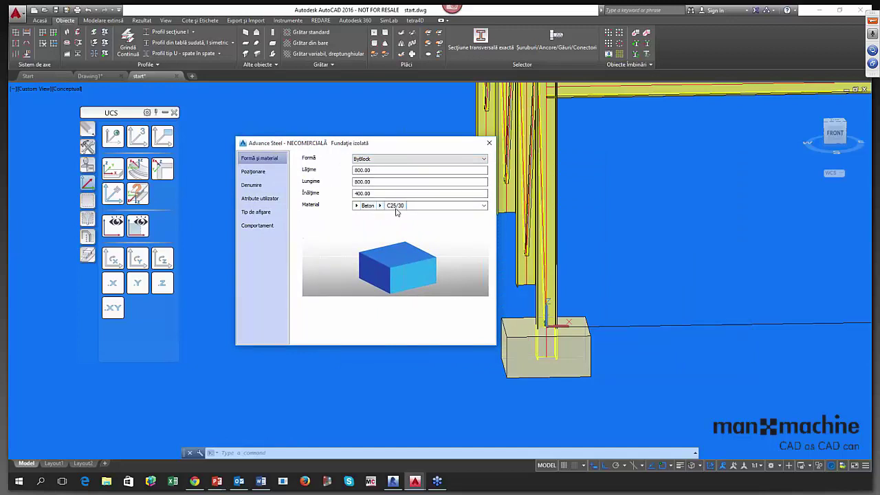
{"action": "left_click", "coordinate": [253, 171]}
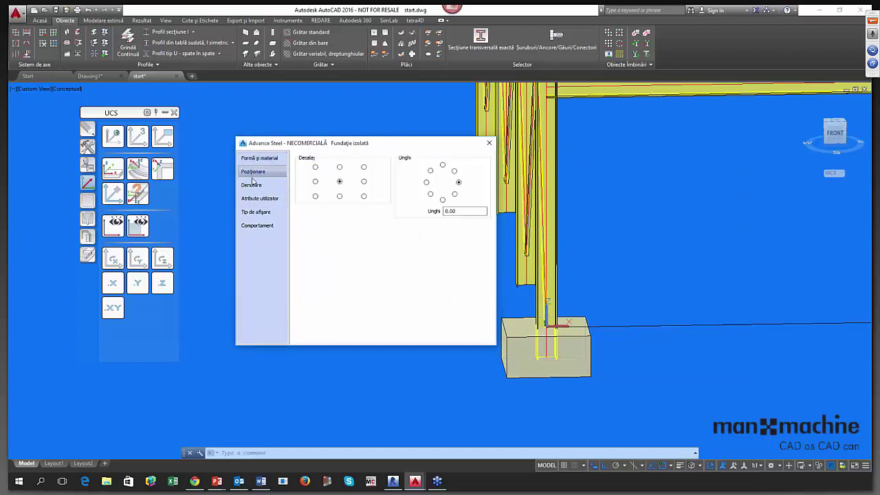
{"action": "left_click", "coordinate": [490, 144]}
Copy the isolated footing from base point 0,0 to the base of the front-right column.
{"action": "scroll", "coordinate": [430, 298], "scroll_direction": "down", "scroll_amount": 5}
{"action": "middle_click_drag", "start_coordinate": [431, 298], "coordinate": [329, 332]}
{"action": "left_click", "coordinate": [367, 338]}
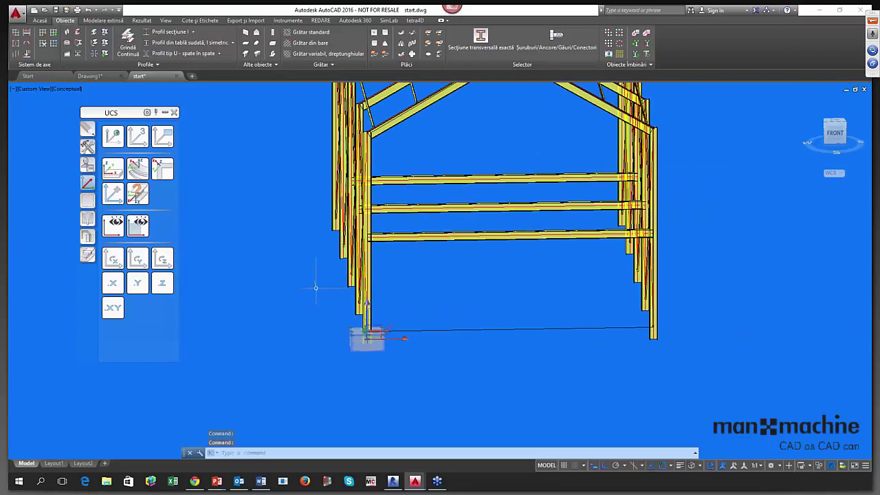
{"action": "type", "text": "co"}
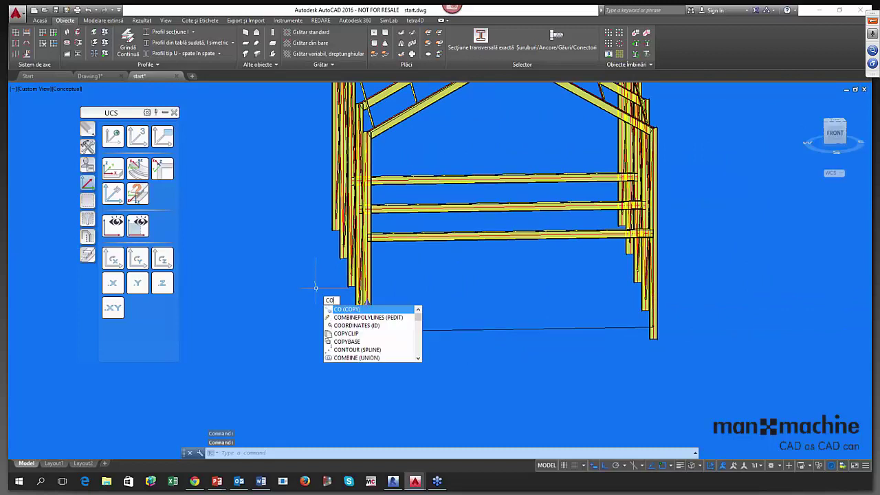
{"action": "key", "text": "Return"}
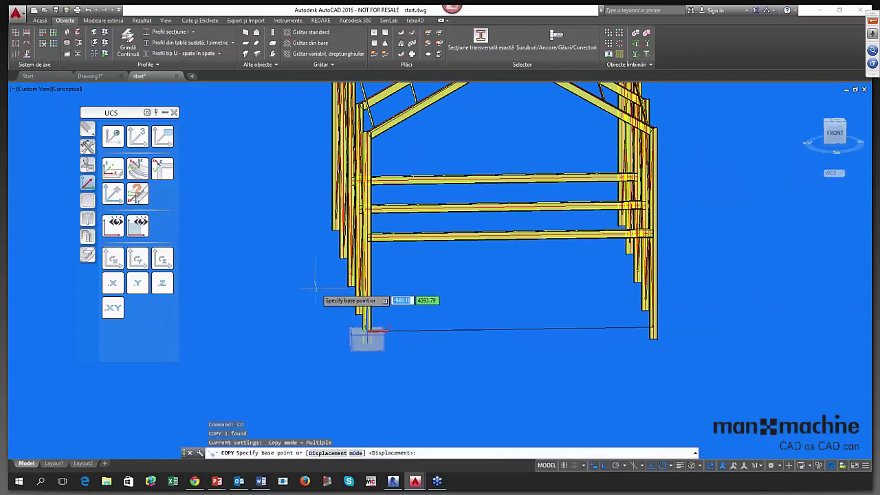
{"action": "type", "text": "0,0"}
{"action": "key", "text": "Return"}
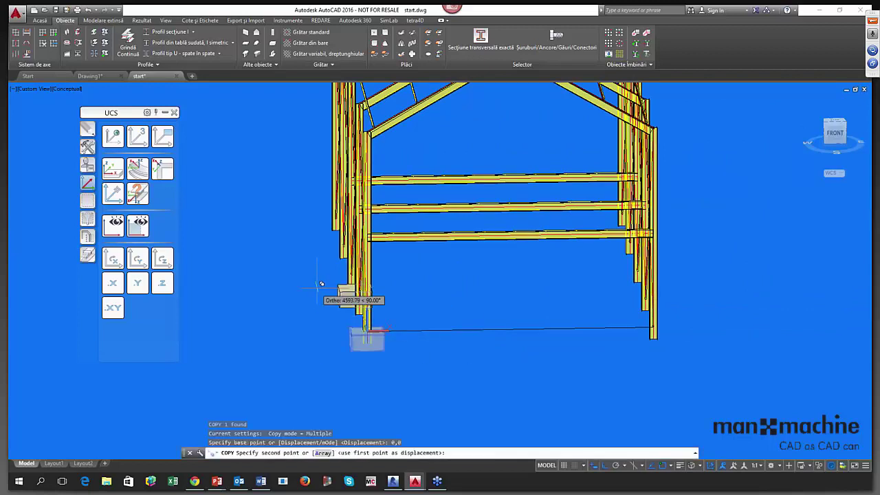
{"action": "left_click", "coordinate": [653, 327]}
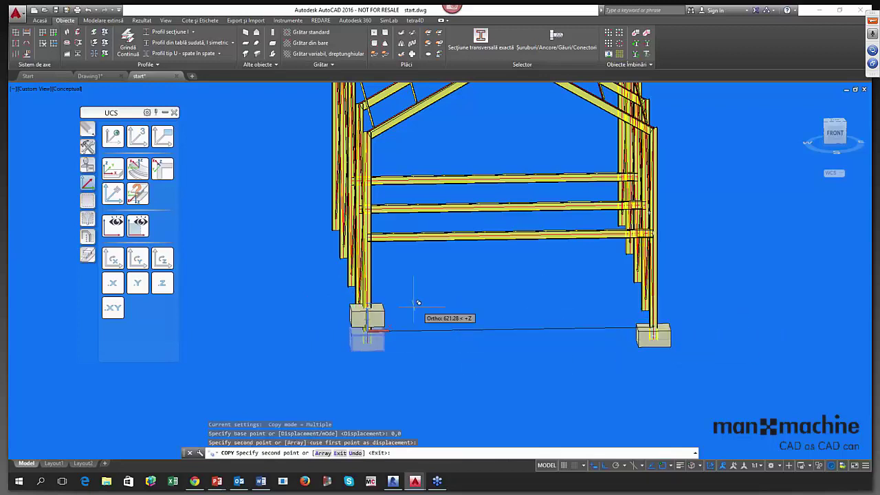
Copy the isolated footing to the bases of the second and third columns along the frame's left side.
{"action": "scroll", "coordinate": [356, 308], "scroll_direction": "up", "scroll_amount": 8}
{"action": "scroll", "coordinate": [346, 343], "scroll_direction": "down", "scroll_amount": 7}
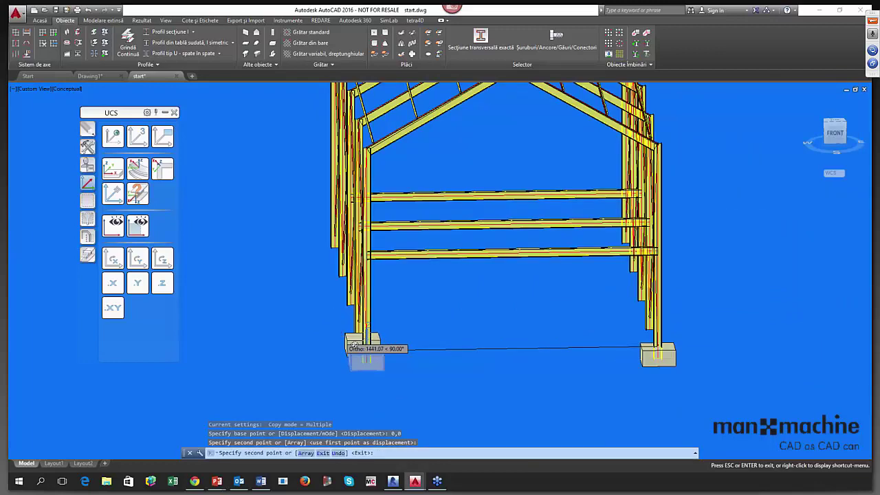
{"action": "middle_click_drag", "start_coordinate": [353, 344], "coordinate": [401, 345], "text": "shift"}
{"action": "scroll", "coordinate": [385, 350], "scroll_direction": "up", "scroll_amount": 6}
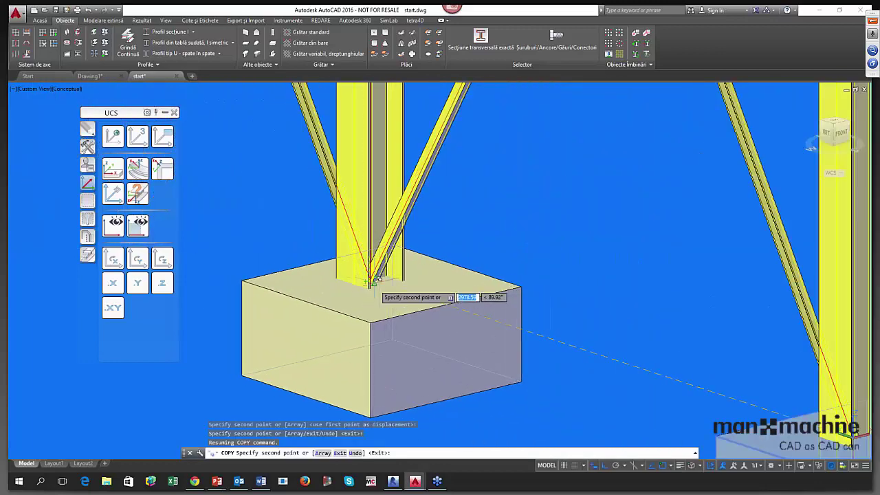
{"action": "scroll", "coordinate": [376, 278], "scroll_direction": "down", "scroll_amount": 8}
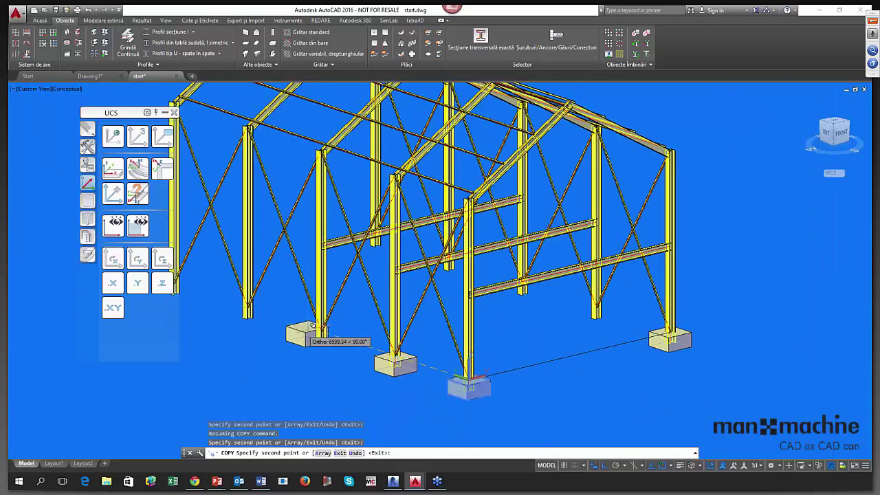
{"action": "scroll", "coordinate": [316, 328], "scroll_direction": "up", "scroll_amount": 6}
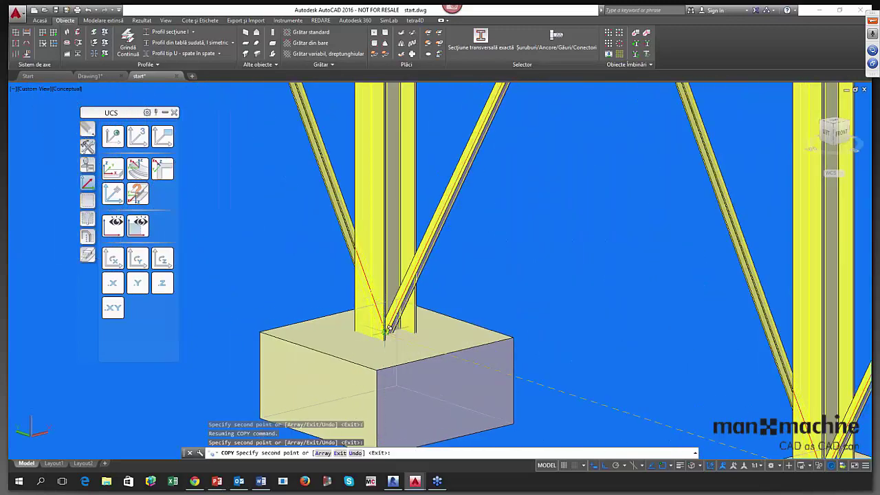
Copy the isolated footing to the bases of the fourth and fifth left-side columns and end the Copy command.
{"action": "scroll", "coordinate": [413, 336], "scroll_direction": "down", "scroll_amount": 5}
{"action": "mouse_move", "coordinate": [563, 347]}
{"action": "middle_mouse_down"}
{"action": "mouse_move", "coordinate": [503, 337]}
{"action": "mouse_move", "coordinate": [560, 342]}
{"action": "middle_mouse_up"}
{"action": "scroll", "coordinate": [405, 313], "scroll_direction": "up", "scroll_amount": 5}
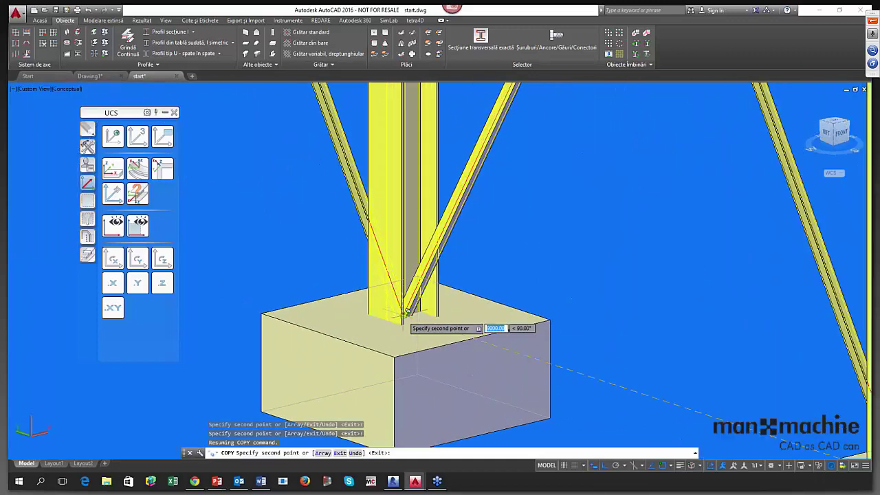
{"action": "scroll", "coordinate": [395, 309], "scroll_direction": "down", "scroll_amount": 5}
{"action": "scroll", "coordinate": [338, 284], "scroll_direction": "up", "scroll_amount": 3}
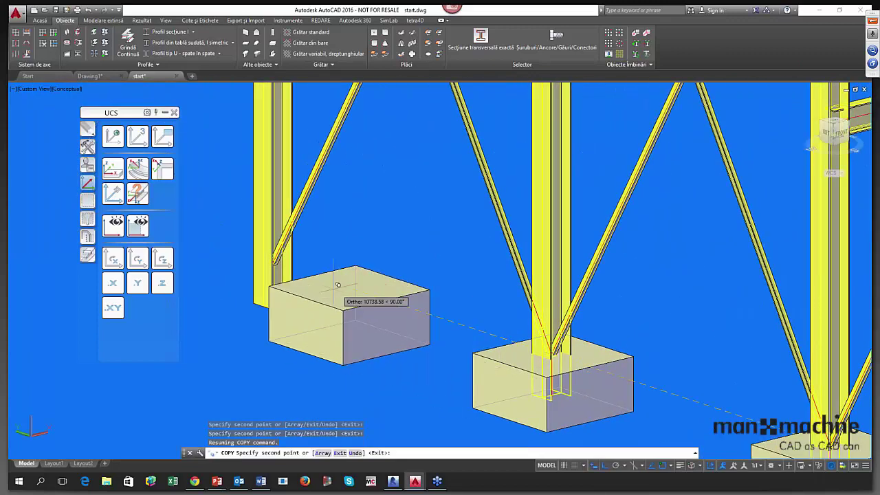
{"action": "middle_click_drag", "start_coordinate": [440, 304], "coordinate": [580, 329]}
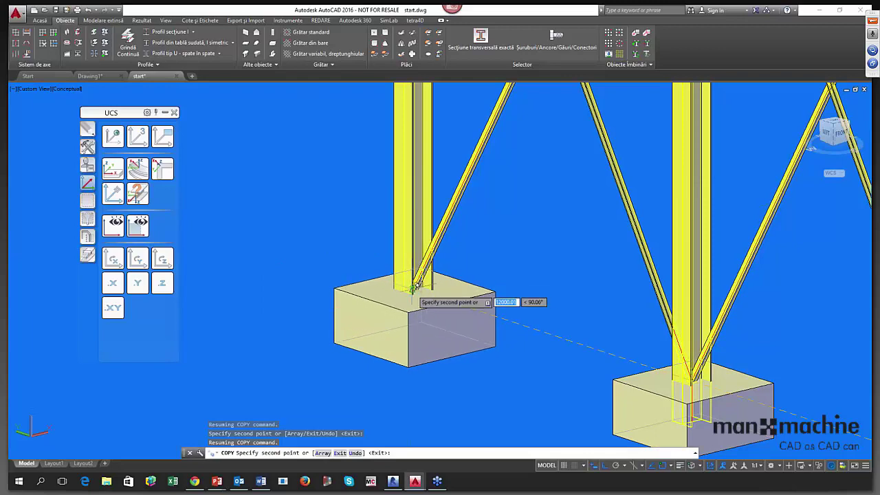
{"action": "left_click", "coordinate": [412, 287]}
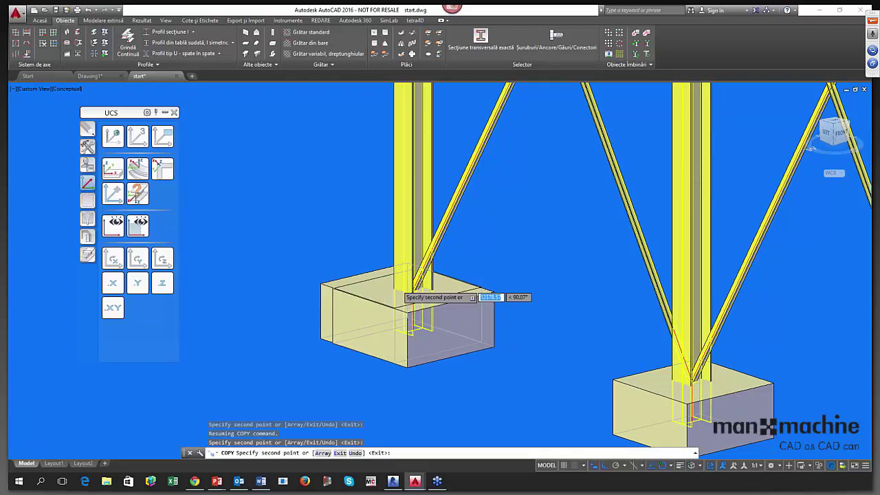
{"action": "scroll", "coordinate": [412, 292], "scroll_direction": "down", "scroll_amount": 5}
{"action": "key", "text": "Escape"}
{"action": "key", "text": "Escape"}
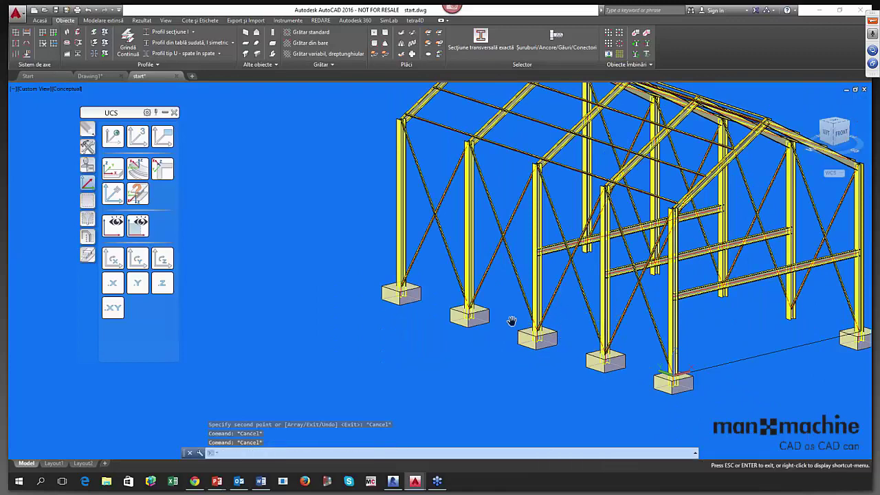
Save the drawing with the added beams and footings.
{"action": "middle_click_drag", "start_coordinate": [512, 320], "coordinate": [476, 298]}
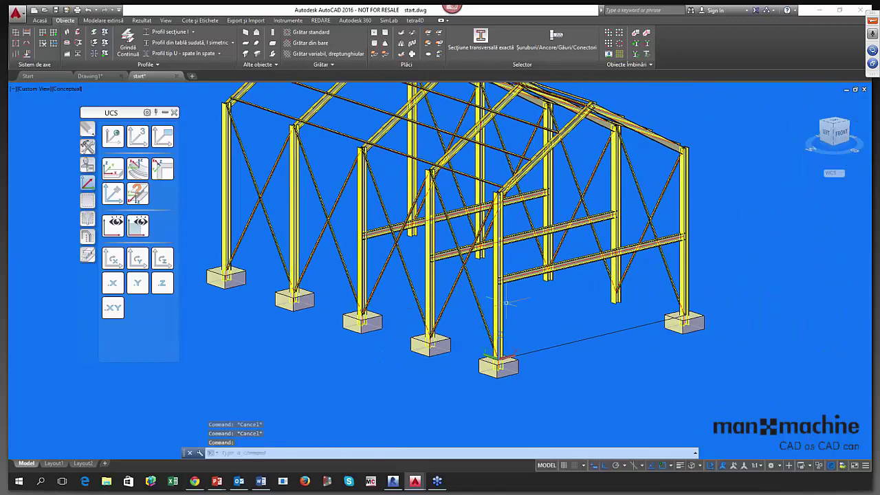
{"action": "key", "text": "ctrl+s"}
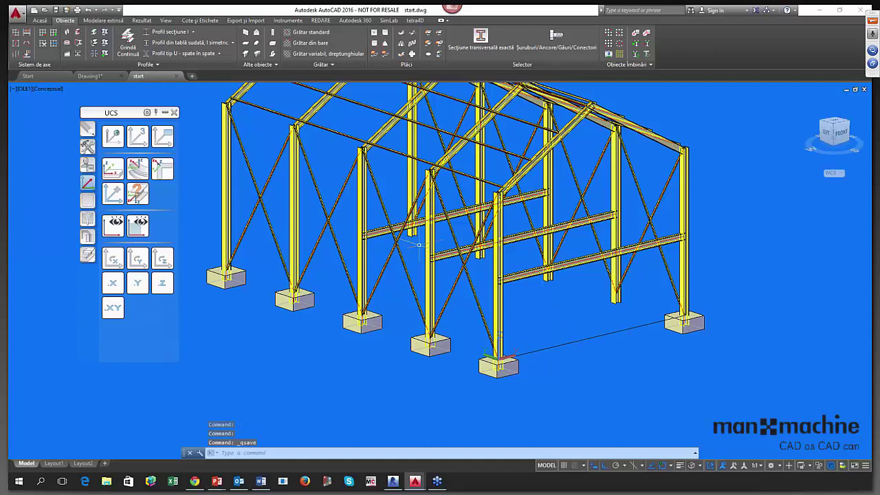
{"action": "middle_click_drag", "start_coordinate": [419, 253], "coordinate": [416, 293]}
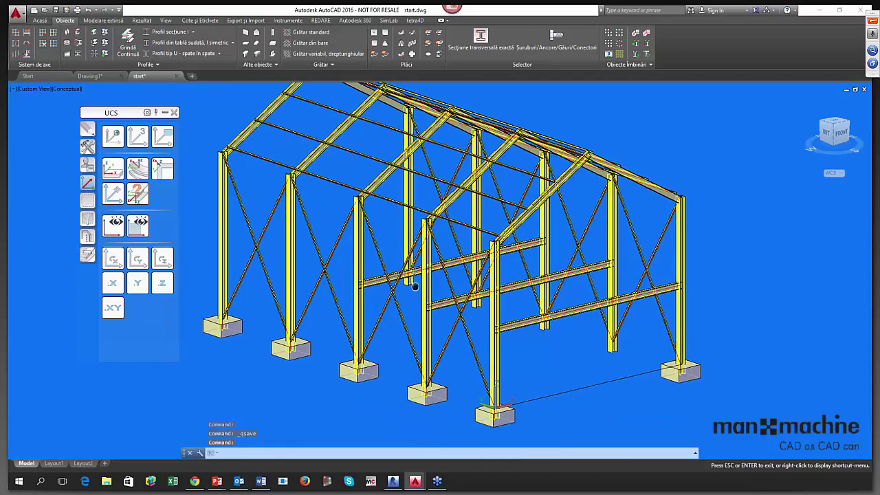
Export the model for Revit as ASteelWebinar.smlx in the webinar Advance Steel in BIM folder, agreeing to save the model.
{"action": "left_click", "coordinate": [250, 21]}
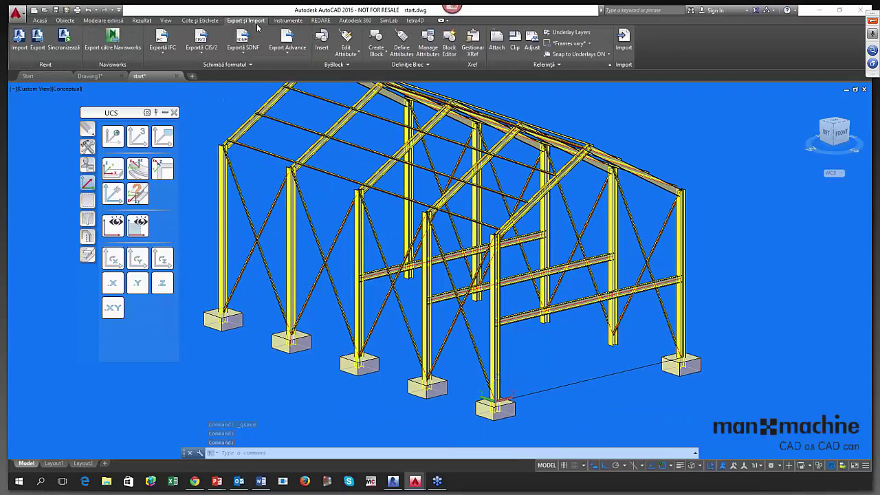
{"action": "left_click", "coordinate": [41, 49]}
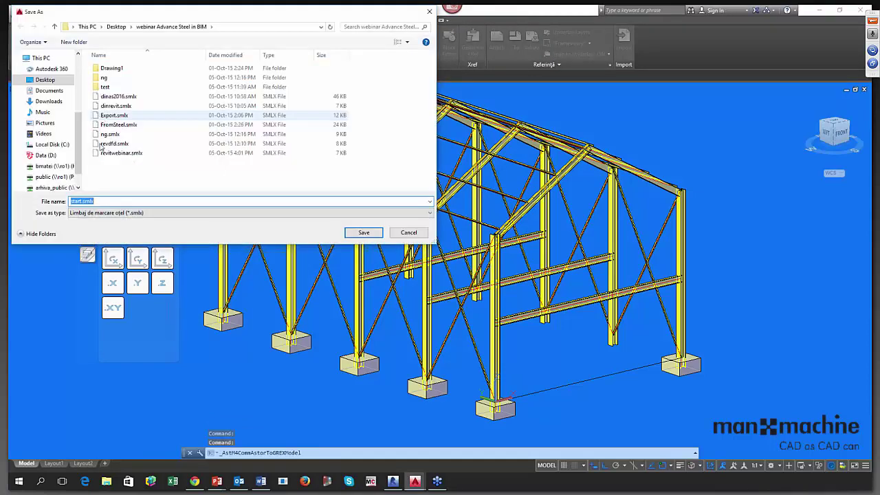
{"action": "type", "text": "ASteelWebinar"}
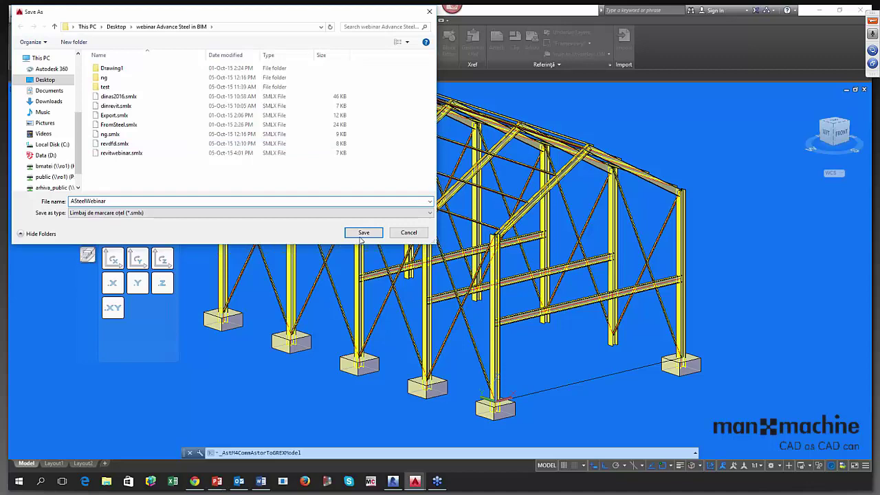
{"action": "left_click", "coordinate": [363, 232]}
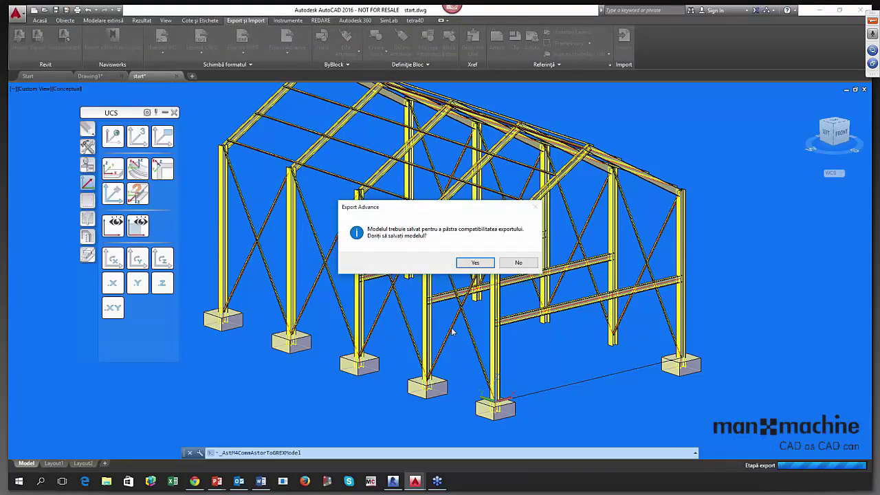
{"action": "key", "text": "Return"}
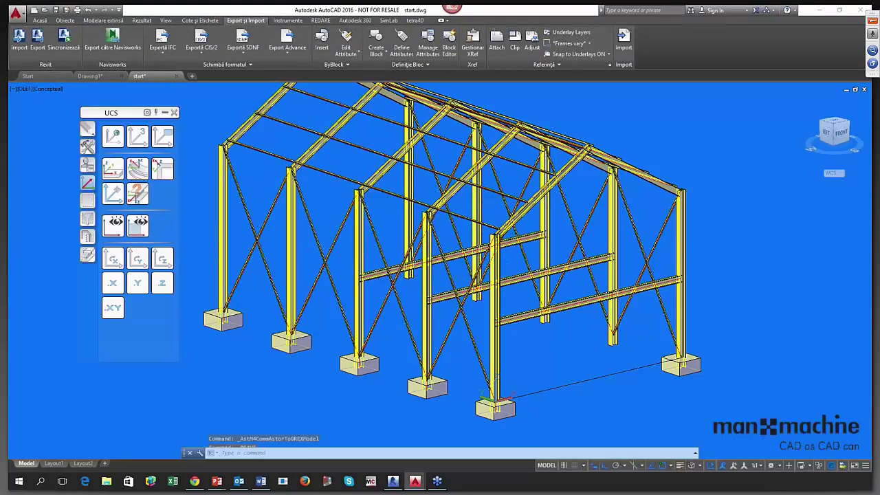
Switch to Revit and load ASteelWebinar.smlx into the Advance Steel Extension's Synchronization.
{"action": "left_click", "coordinate": [391, 480]}
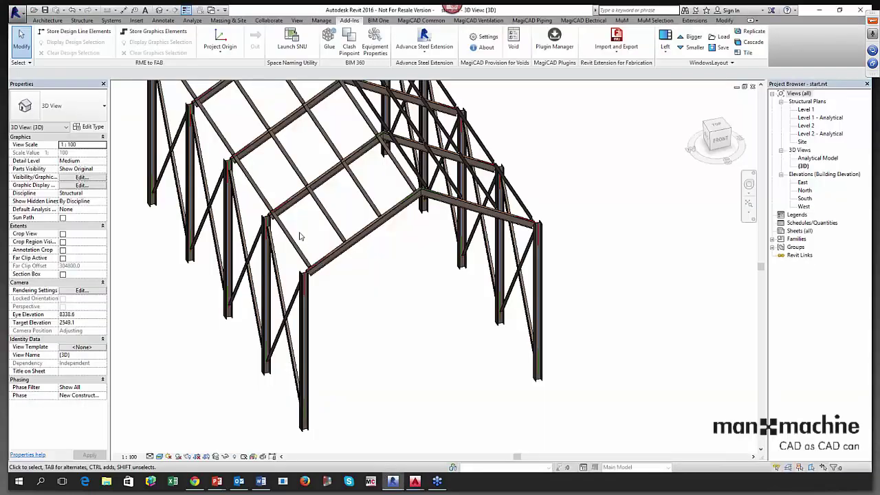
{"action": "left_click", "coordinate": [425, 53]}
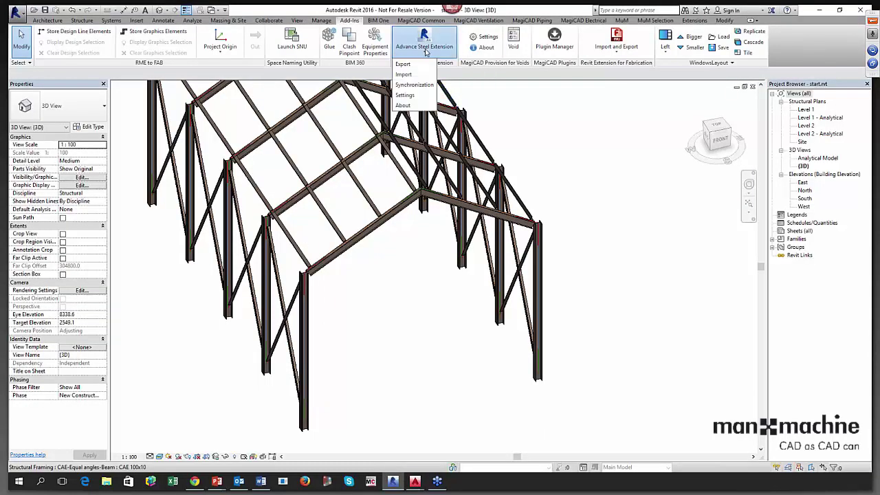
{"action": "left_click", "coordinate": [413, 85]}
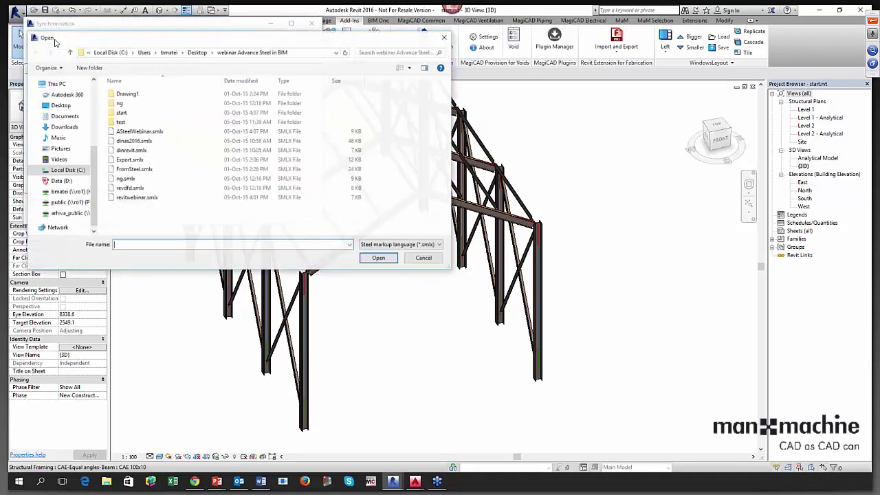
{"action": "left_click", "coordinate": [150, 132]}
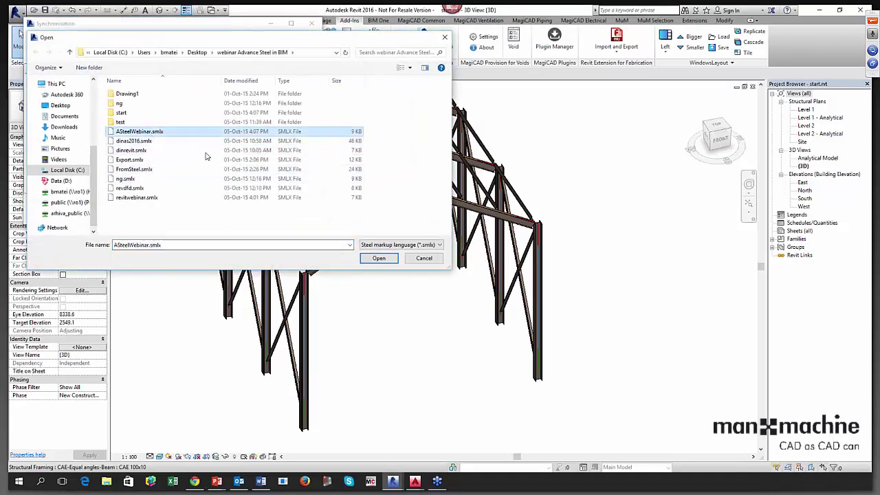
{"action": "left_click", "coordinate": [384, 259]}
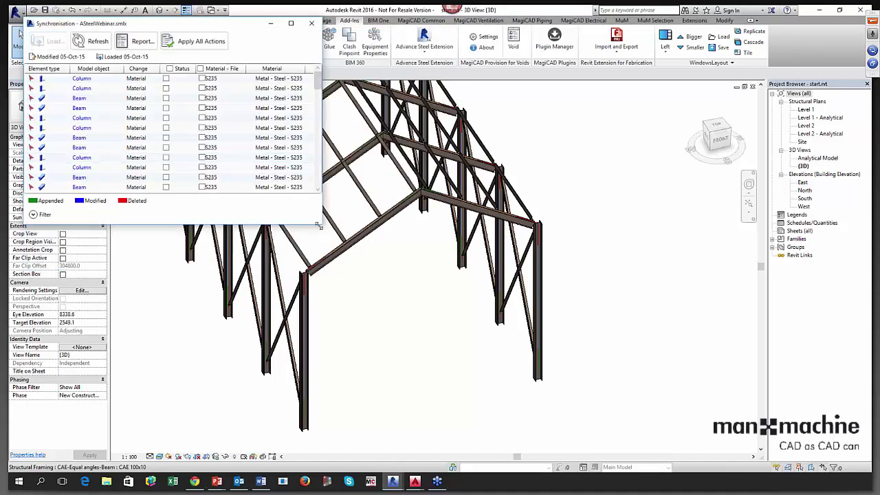
Review the list of model differences, mark every status and file material for update, and apply all actions.
{"action": "left_click_drag", "start_coordinate": [321, 224], "coordinate": [541, 385]}
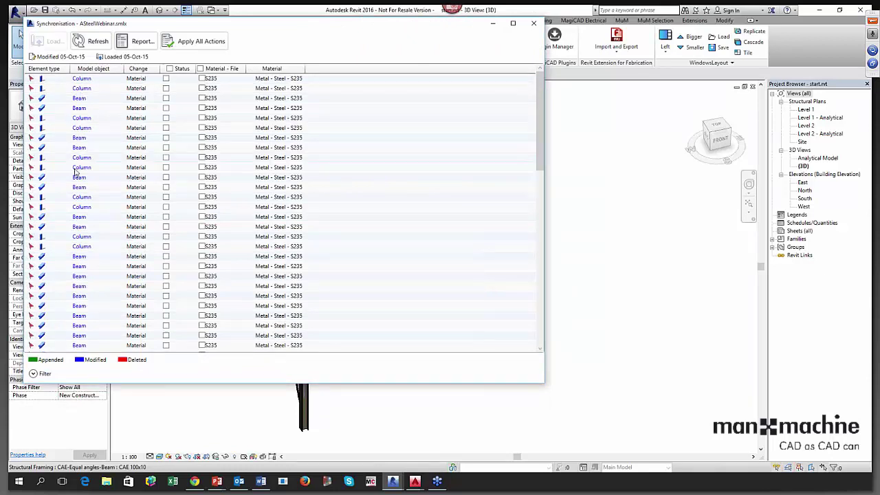
{"action": "scroll", "coordinate": [75, 180], "scroll_direction": "down", "scroll_amount": 10}
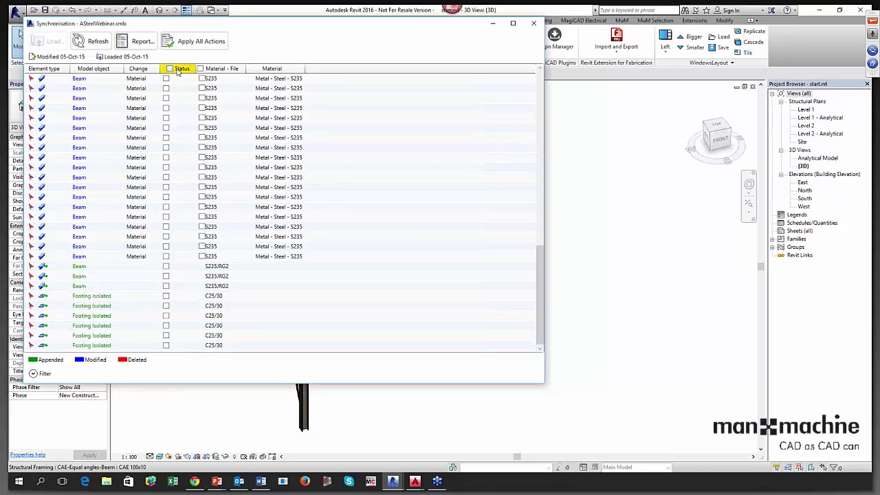
{"action": "left_click", "coordinate": [200, 69]}
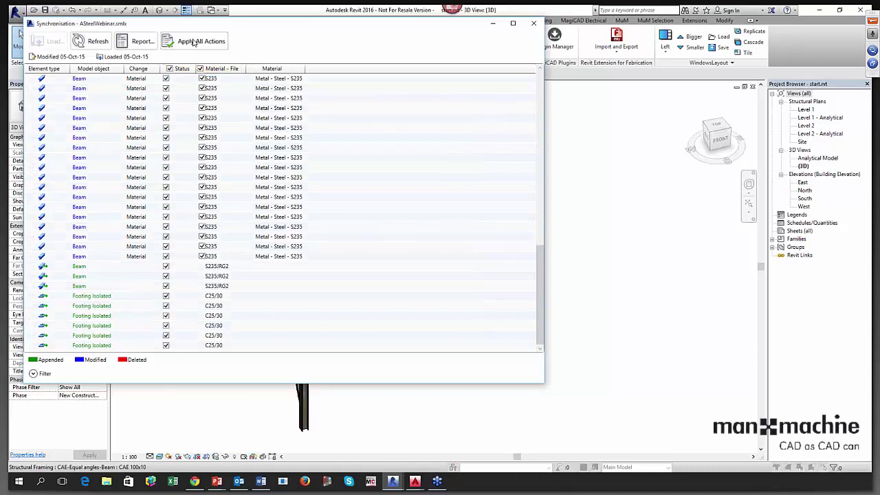
{"action": "left_click", "coordinate": [194, 41]}
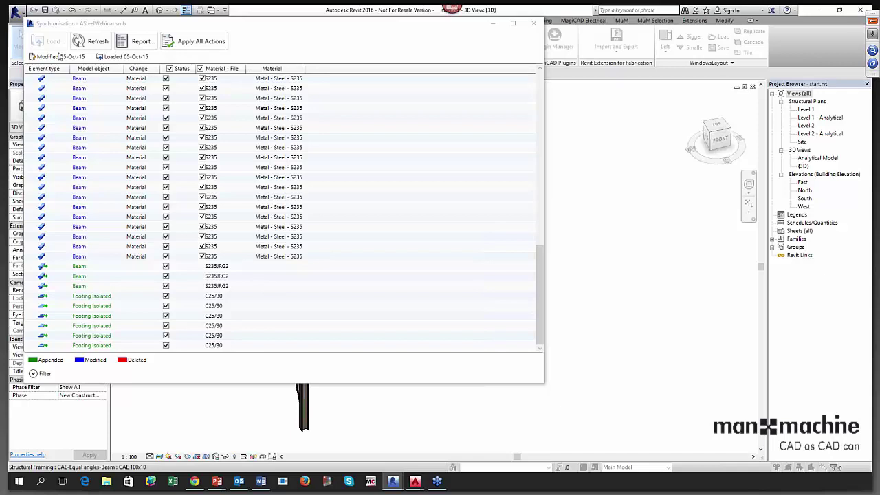
Map the unknown beam section to the IPE 200 symbol and finish the synchronisation, accepting the structural foundation warning.
{"action": "left_click_drag", "start_coordinate": [201, 58], "coordinate": [505, 104]}
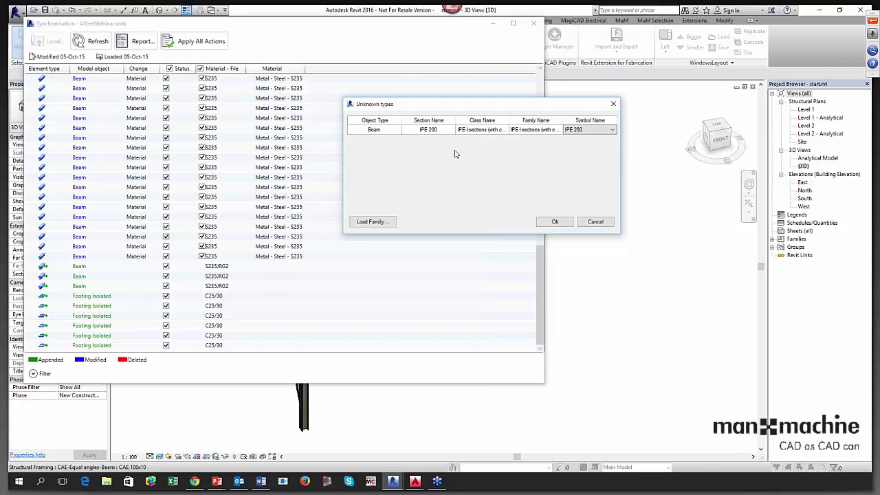
{"action": "left_click_drag", "start_coordinate": [467, 105], "coordinate": [314, 112]}
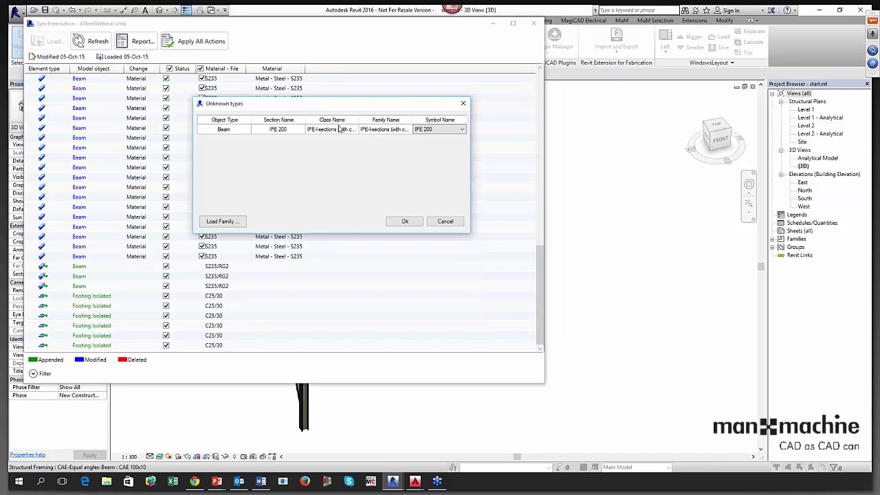
{"action": "left_click", "coordinate": [462, 130]}
{"action": "left_click", "coordinate": [396, 220]}
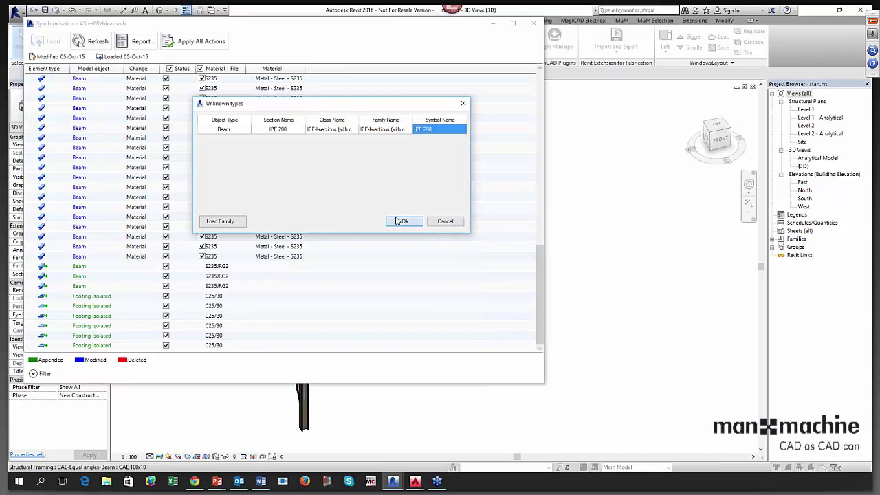
{"action": "left_click", "coordinate": [396, 220]}
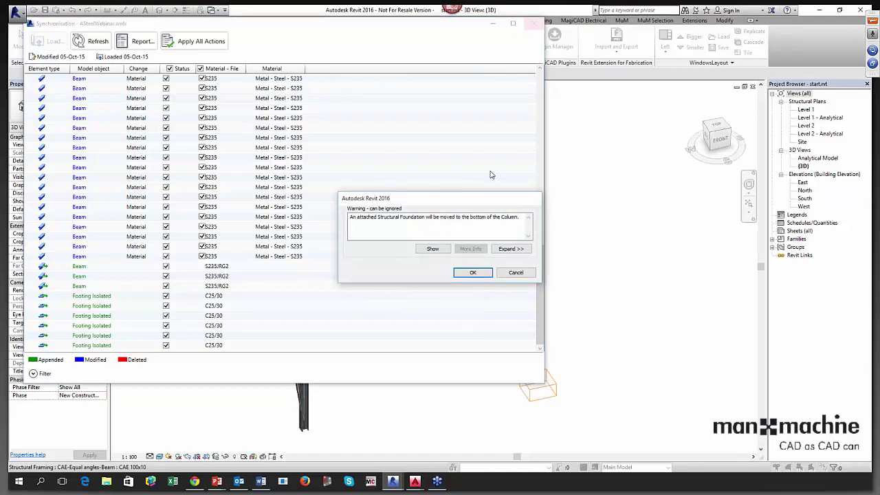
{"action": "left_click", "coordinate": [473, 273]}
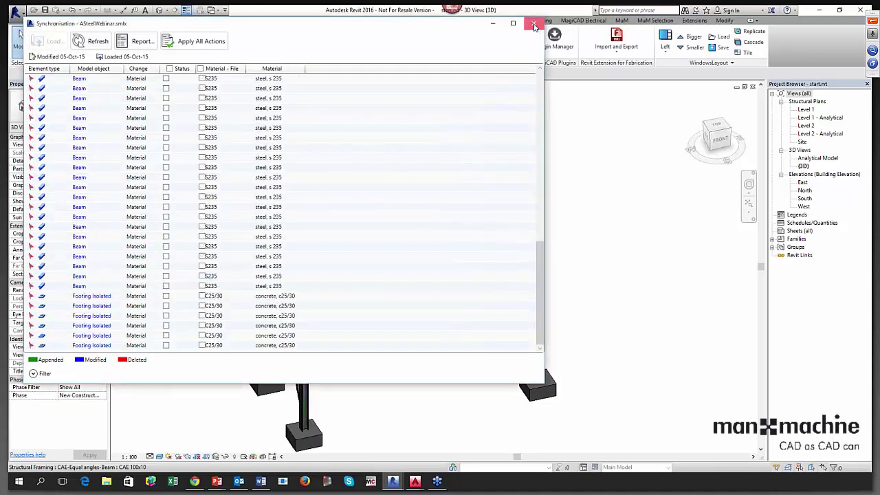
{"action": "left_click", "coordinate": [534, 26]}
Inspect the synchronised beams and footings in the 3D view and check the front-left column footing's properties.
{"action": "scroll", "coordinate": [450, 294], "scroll_direction": "up", "scroll_amount": 3}
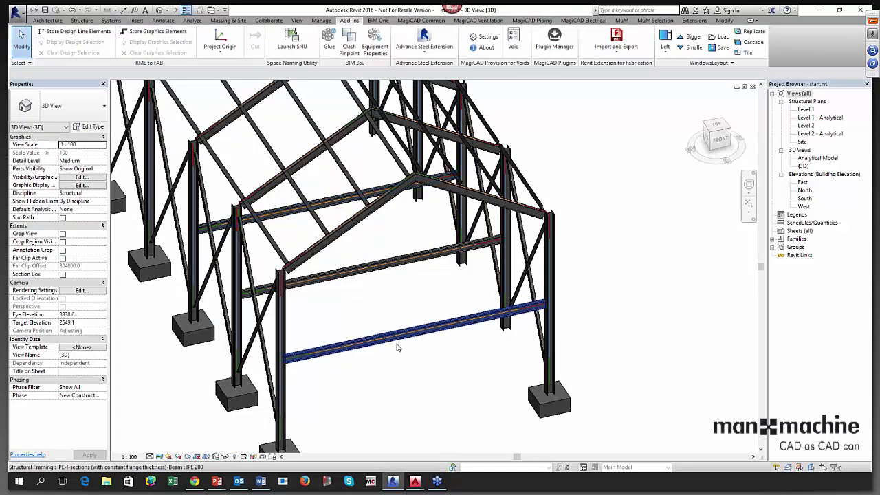
{"action": "middle_click_drag", "start_coordinate": [447, 298], "coordinate": [418, 371], "text": "shift"}
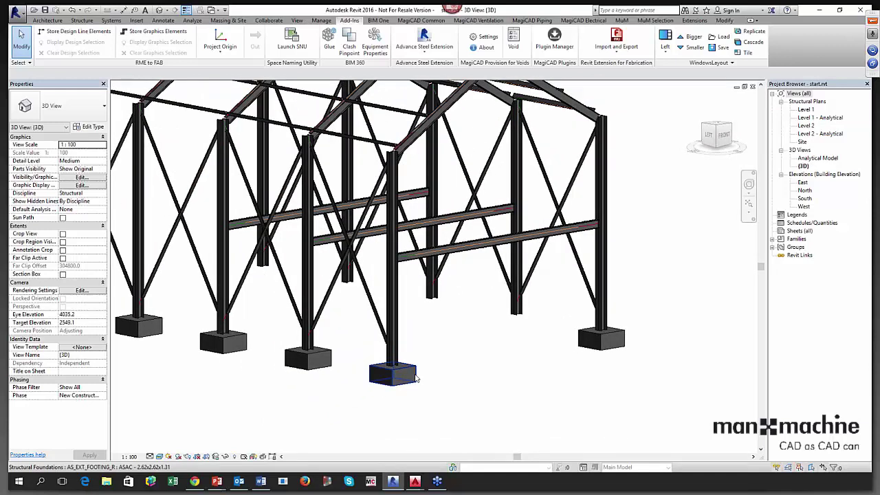
{"action": "left_click", "coordinate": [414, 375]}
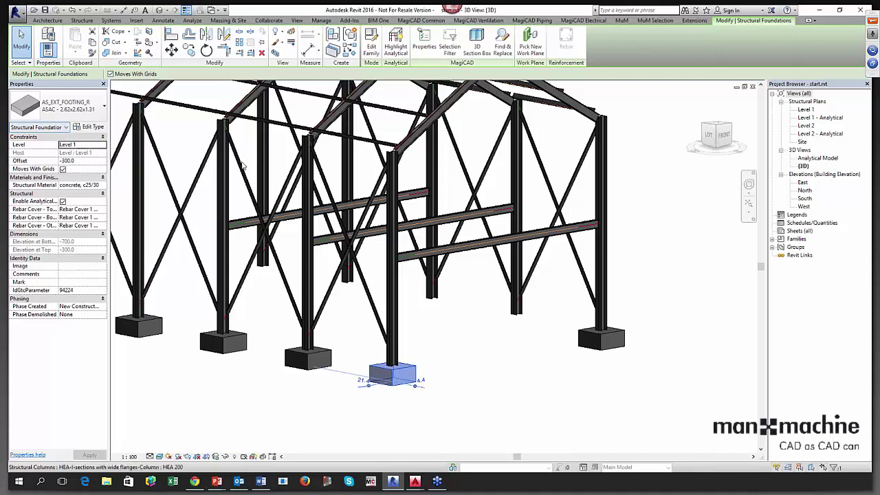
{"action": "left_click", "coordinate": [242, 252]}
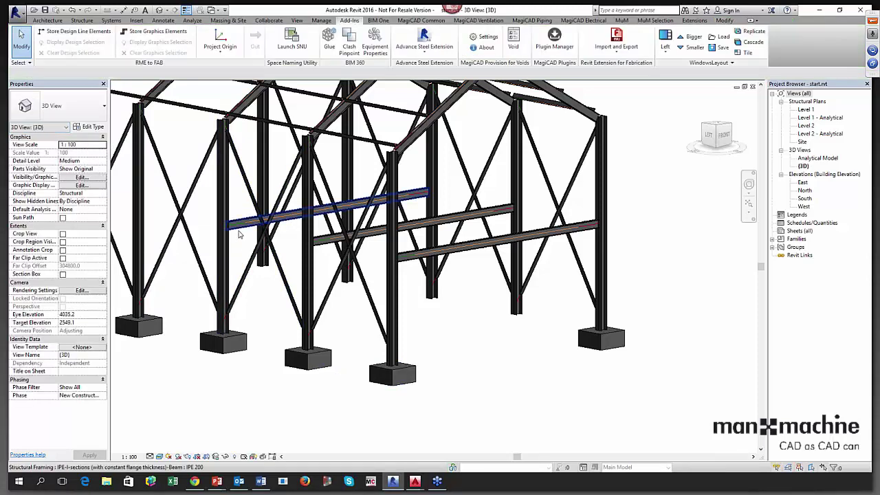
Check the instance properties of the rearmost IPE 200 cross beam in Revit and clear the selection.
{"action": "left_click", "coordinate": [239, 234]}
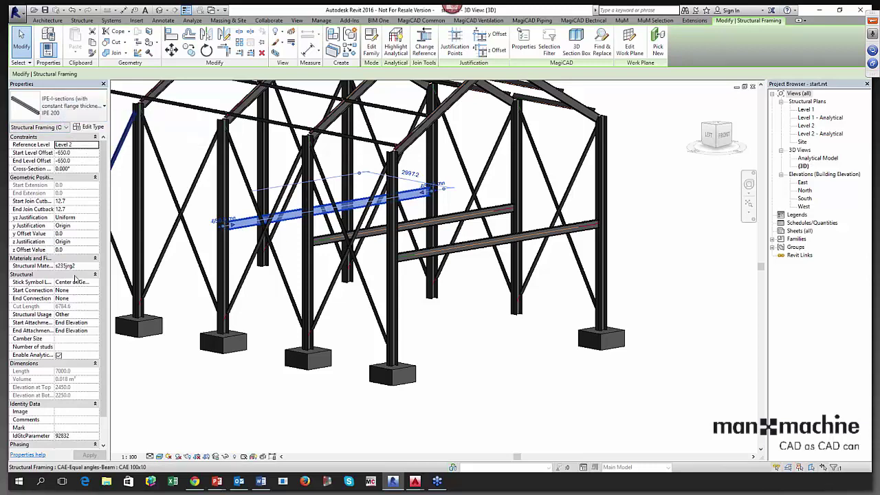
{"action": "left_click", "coordinate": [187, 383]}
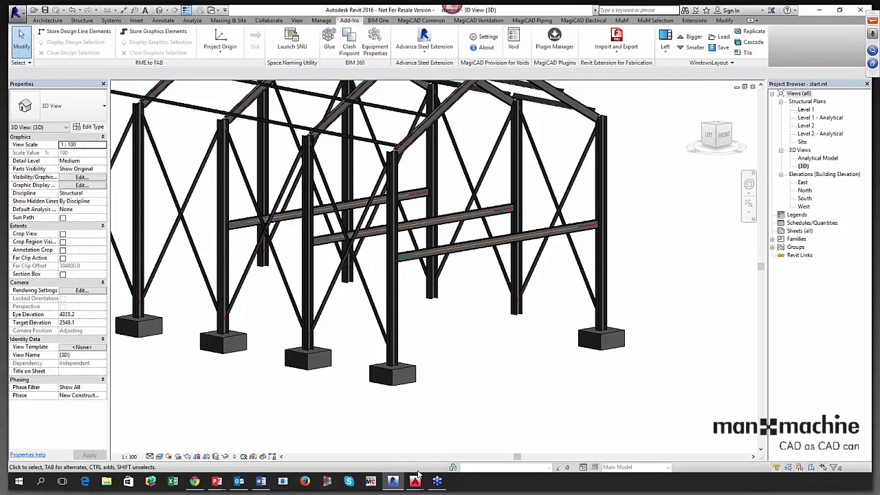
Switch to start.dwg in Advance Steel and examine the frame around the front-right column and its footing.
{"action": "mouse_move", "coordinate": [415, 480]}
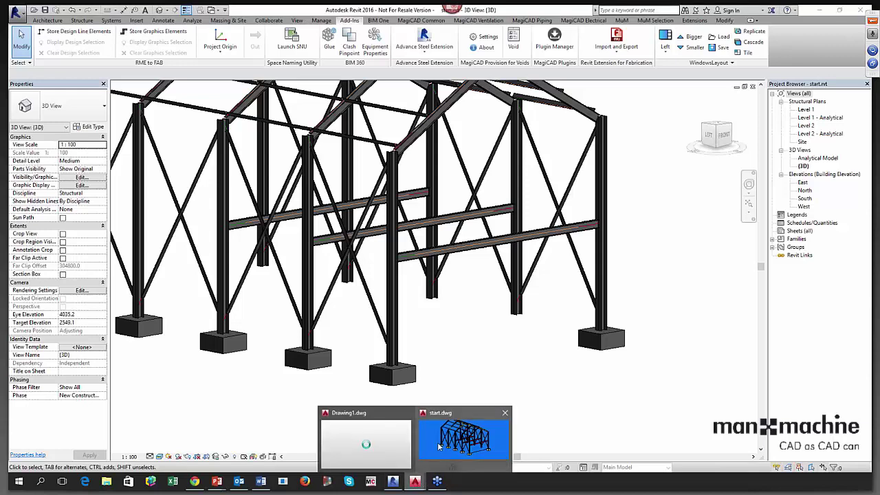
{"action": "left_click", "coordinate": [461, 437]}
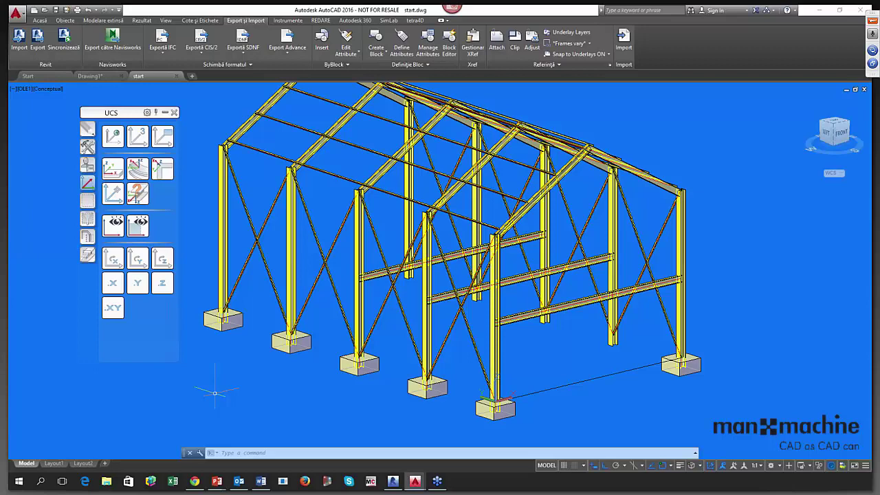
{"action": "scroll", "coordinate": [214, 392], "scroll_direction": "up", "scroll_amount": 3}
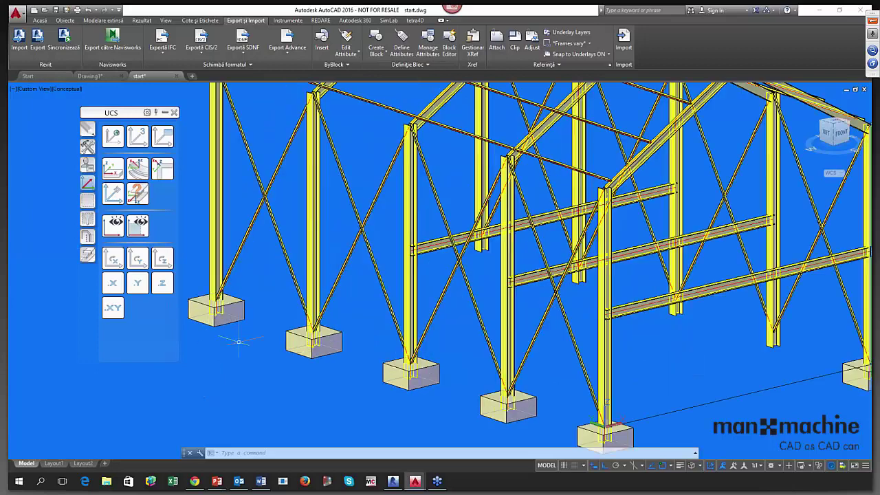
{"action": "middle_click_drag", "start_coordinate": [238, 332], "coordinate": [233, 363]}
{"action": "scroll", "coordinate": [233, 363], "scroll_direction": "down", "scroll_amount": 4}
{"action": "key", "text": "Escape"}
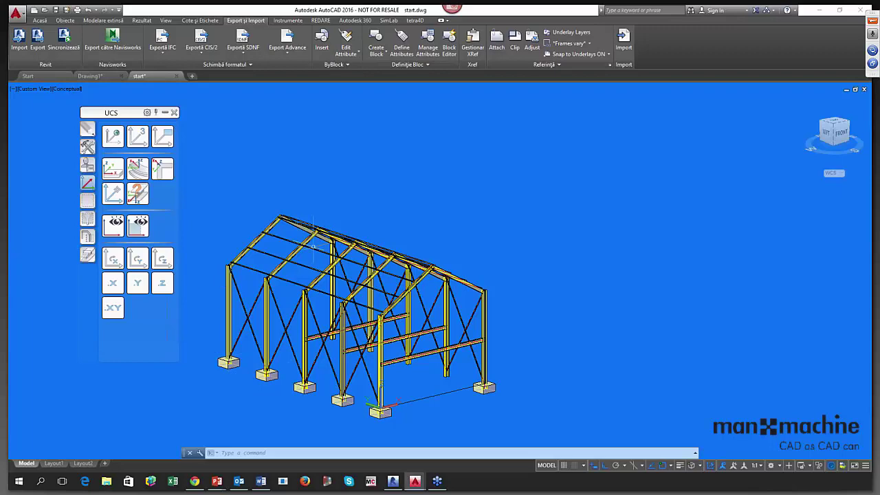
{"action": "middle_click_drag", "start_coordinate": [369, 202], "coordinate": [376, 142]}
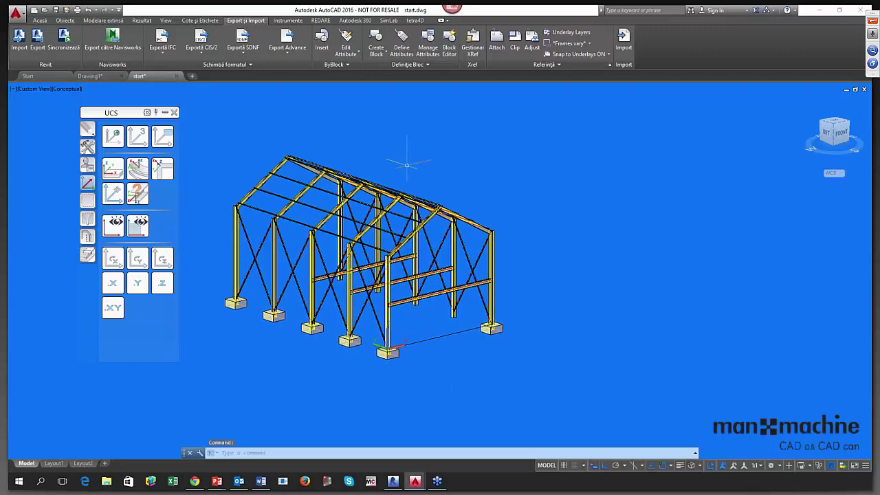
{"action": "middle_click_drag", "start_coordinate": [518, 222], "coordinate": [591, 241], "text": "shift"}
{"action": "scroll", "coordinate": [430, 241], "scroll_direction": "up", "scroll_amount": 10}
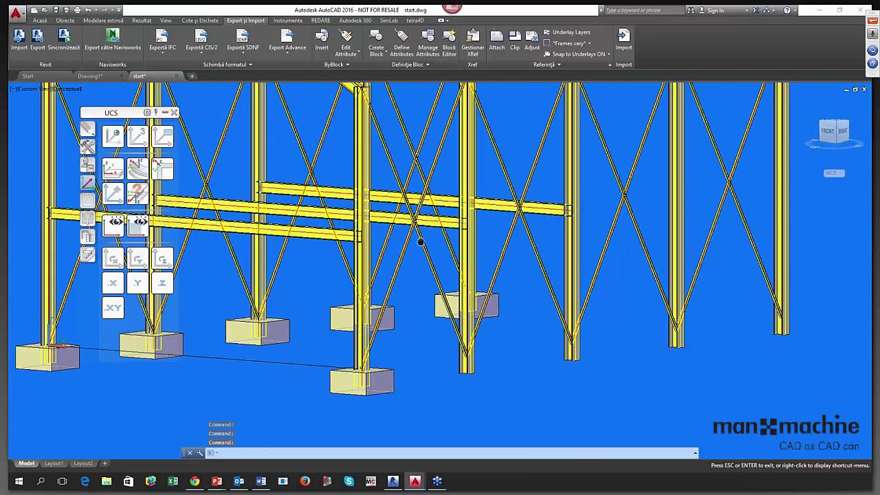
{"action": "middle_click_drag", "start_coordinate": [430, 241], "coordinate": [467, 238], "text": "shift"}
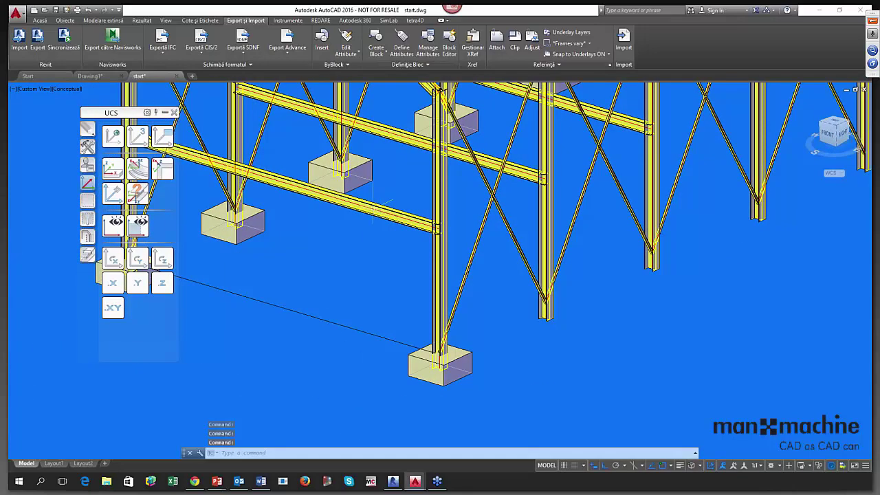
Open the connection vault at the Plates at beam category, narrow its preview area and move it clear of the front-right column.
{"action": "left_click", "coordinate": [39, 21]}
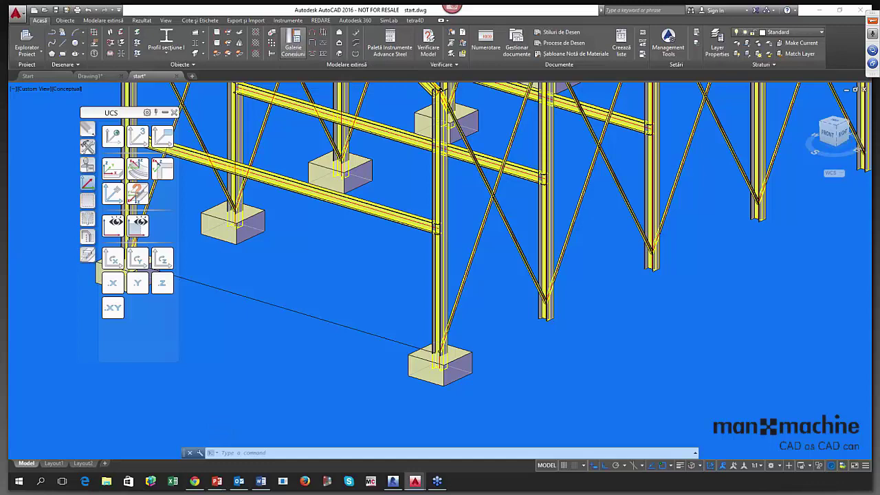
{"action": "left_click", "coordinate": [293, 41]}
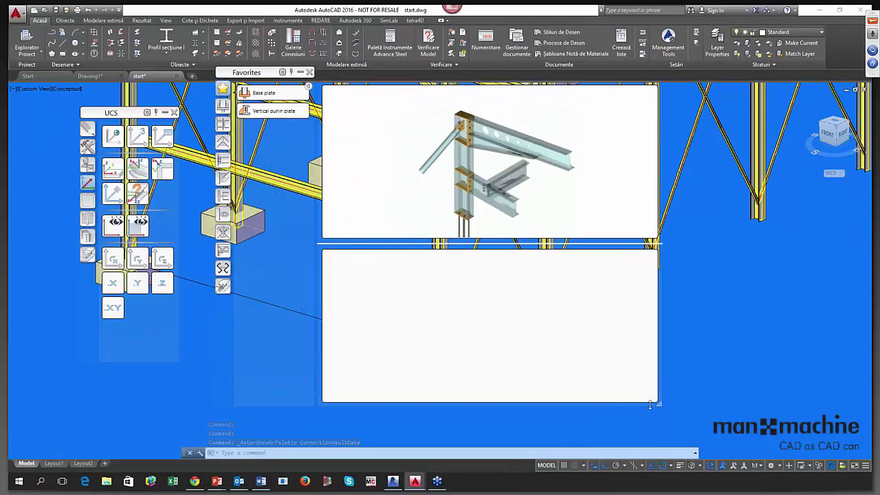
{"action": "left_click_drag", "start_coordinate": [658, 404], "coordinate": [530, 404]}
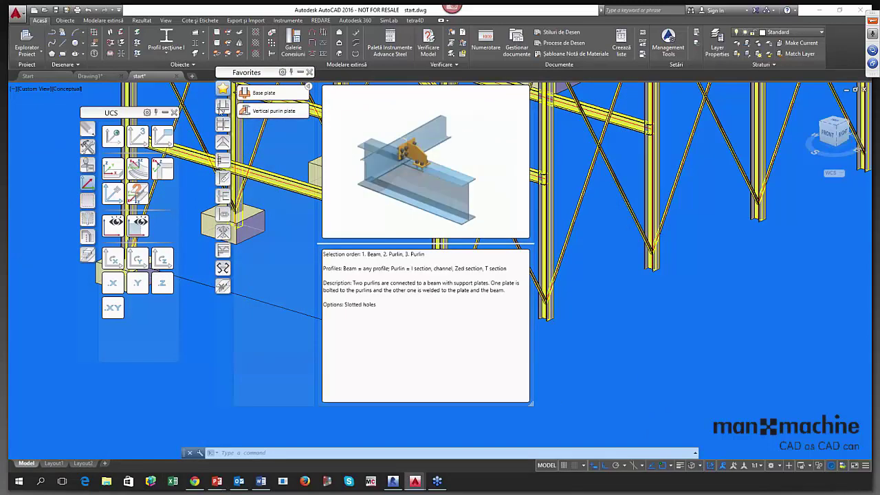
{"action": "left_click", "coordinate": [221, 107]}
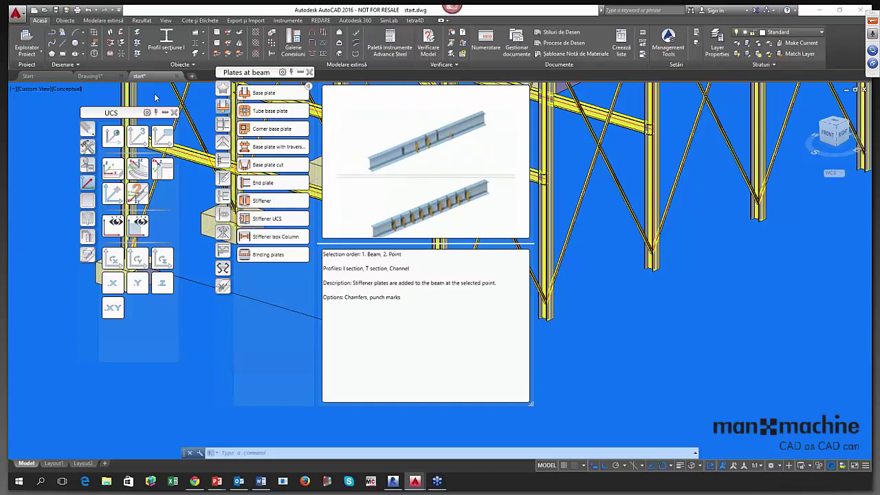
{"action": "left_click_drag", "start_coordinate": [246, 73], "coordinate": [417, 102]}
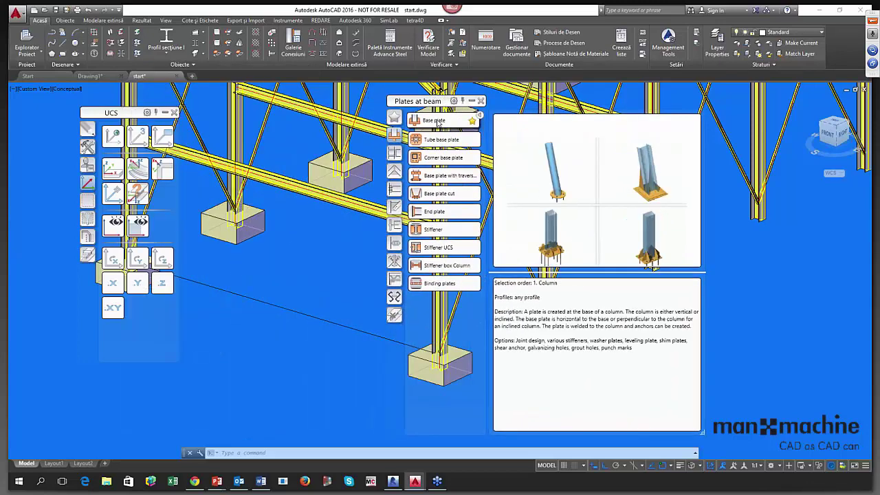
Create a Base plate connection on the front-right column above its footing.
{"action": "left_click", "coordinate": [439, 122]}
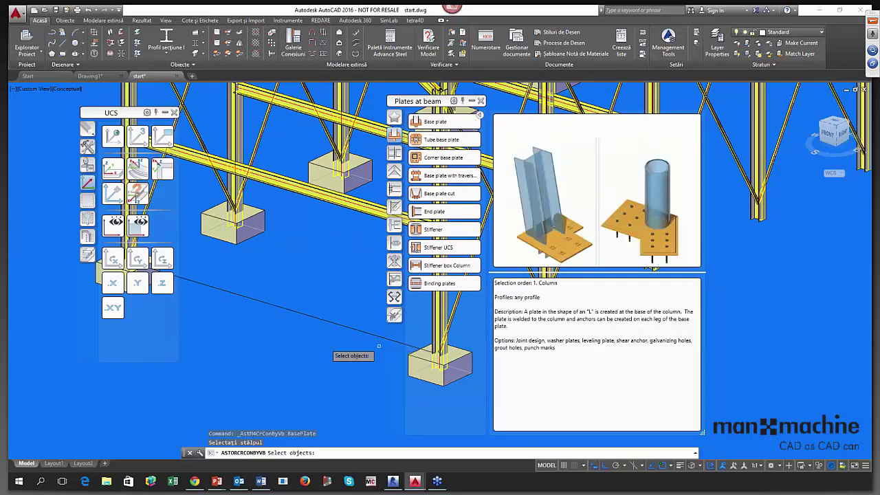
{"action": "middle_click_drag", "start_coordinate": [301, 353], "coordinate": [287, 300]}
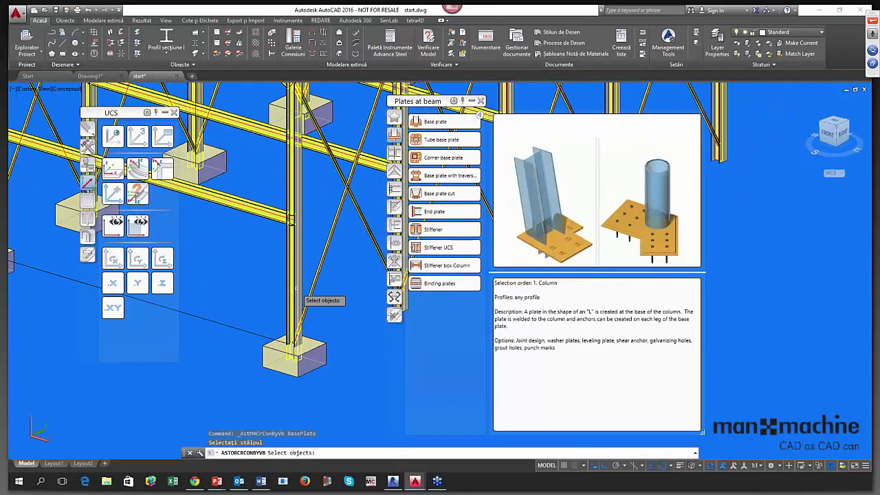
{"action": "left_click", "coordinate": [288, 300]}
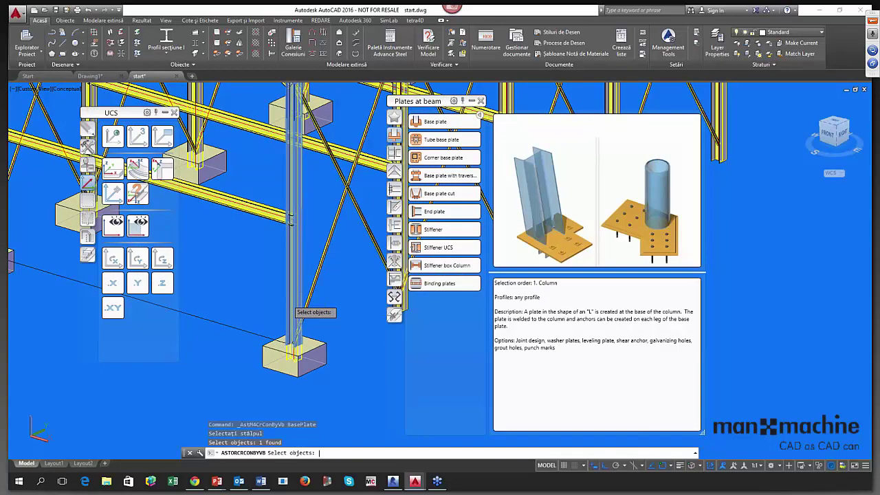
{"action": "key", "text": "Return"}
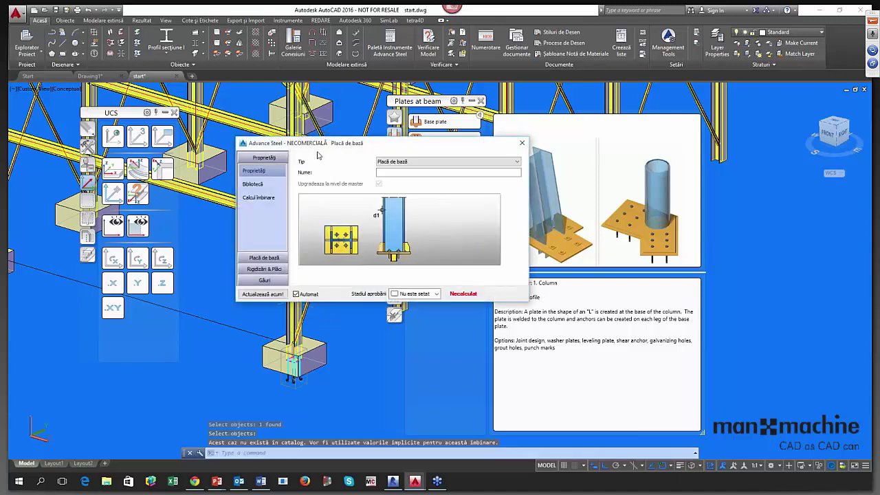
Examine the base plate and its anchors inside the footing from several angles, keeping the connection settings clear of the column.
{"action": "left_click_drag", "start_coordinate": [327, 146], "coordinate": [328, 151]}
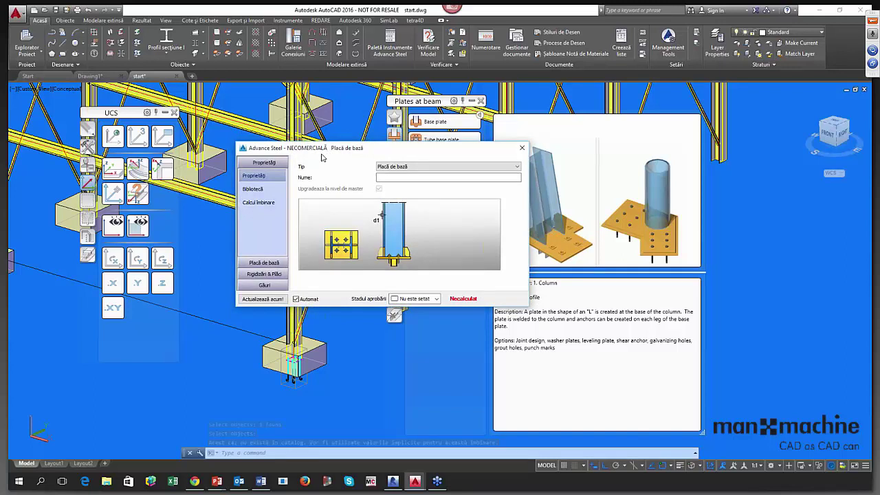
{"action": "left_click_drag", "start_coordinate": [325, 152], "coordinate": [430, 147]}
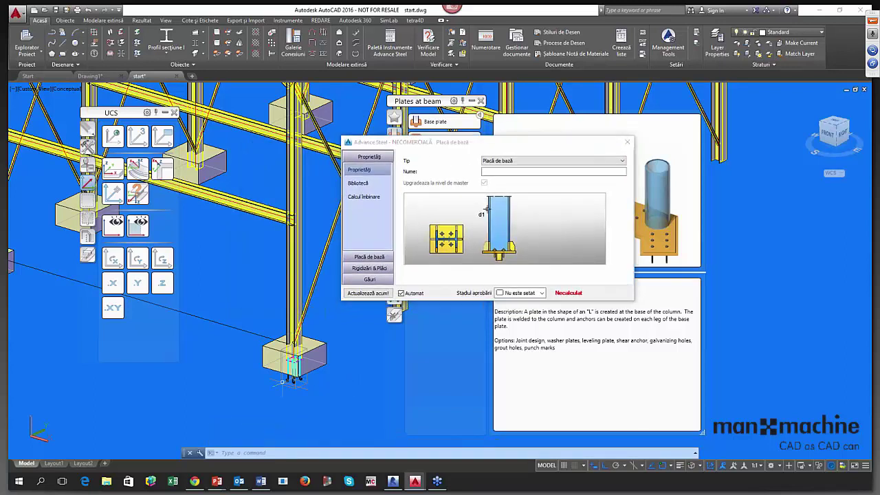
{"action": "scroll", "coordinate": [326, 373], "scroll_direction": "up", "scroll_amount": 4}
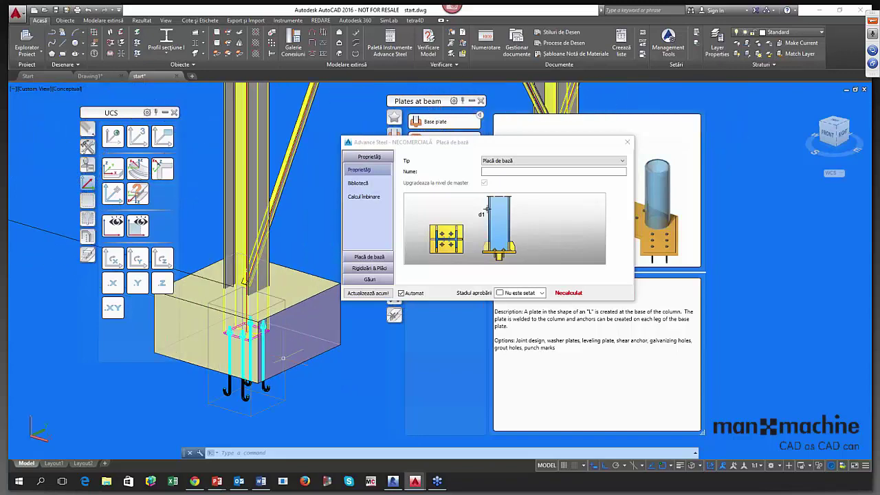
{"action": "scroll", "coordinate": [290, 357], "scroll_direction": "down", "scroll_amount": 1}
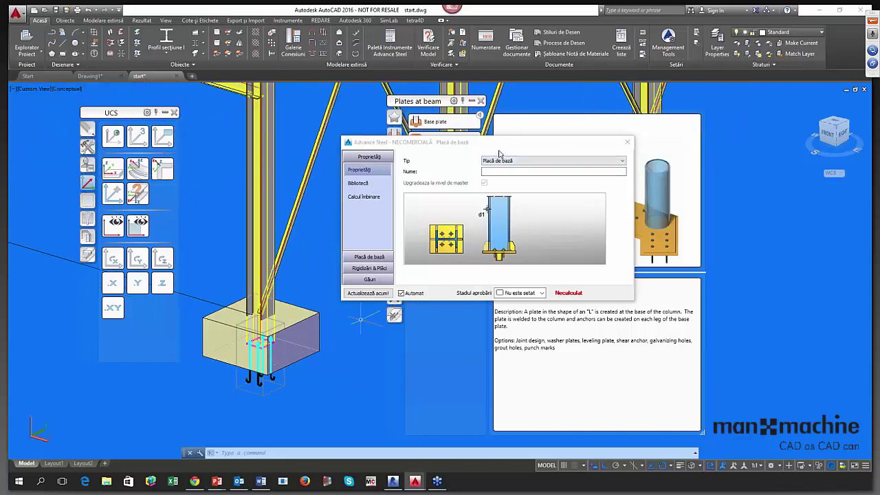
{"action": "mouse_move", "coordinate": [420, 142]}
{"action": "left_mouse_down"}
{"action": "mouse_move", "coordinate": [447, 151]}
{"action": "mouse_move", "coordinate": [437, 146]}
{"action": "mouse_move", "coordinate": [426, 158]}
{"action": "left_mouse_up"}
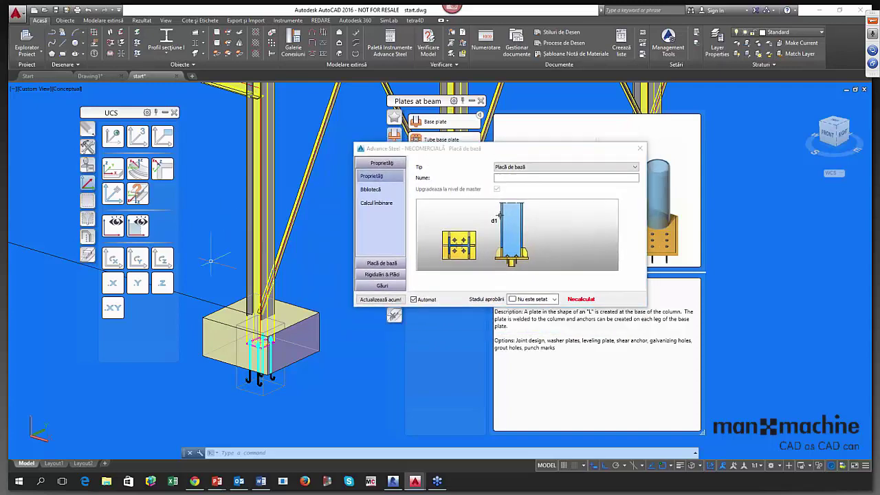
{"action": "scroll", "coordinate": [232, 304], "scroll_direction": "down", "scroll_amount": 5}
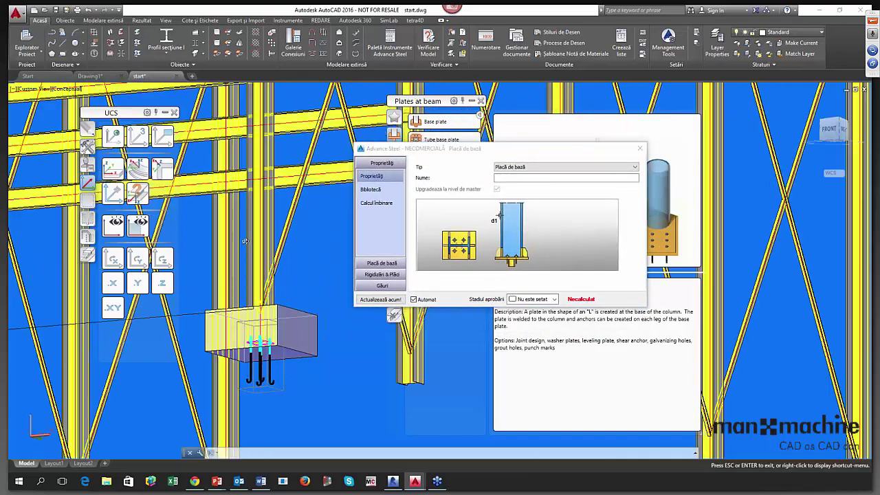
{"action": "scroll", "coordinate": [218, 360], "scroll_direction": "up", "scroll_amount": 5}
{"action": "left_click_drag", "start_coordinate": [220, 365], "coordinate": [224, 333]}
{"action": "key", "text": "Escape"}
{"action": "scroll", "coordinate": [263, 342], "scroll_direction": "up", "scroll_amount": 5}
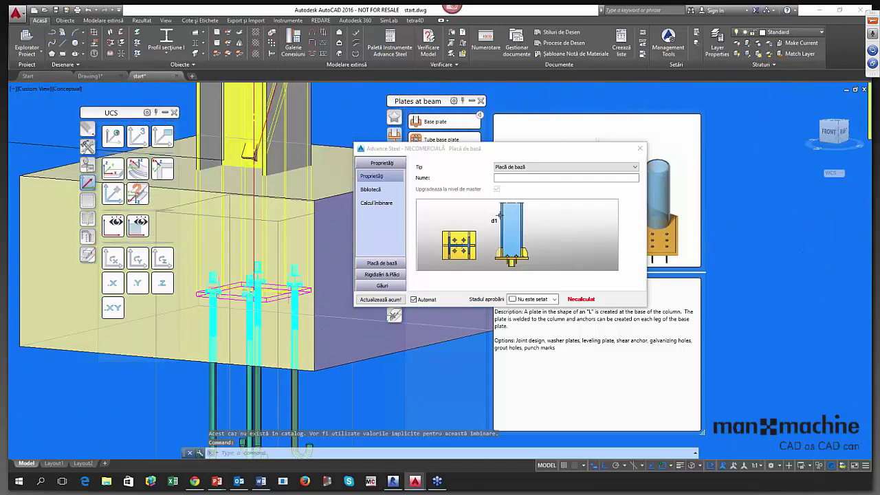
{"action": "middle_click_drag", "start_coordinate": [263, 340], "coordinate": [262, 302], "text": "shift"}
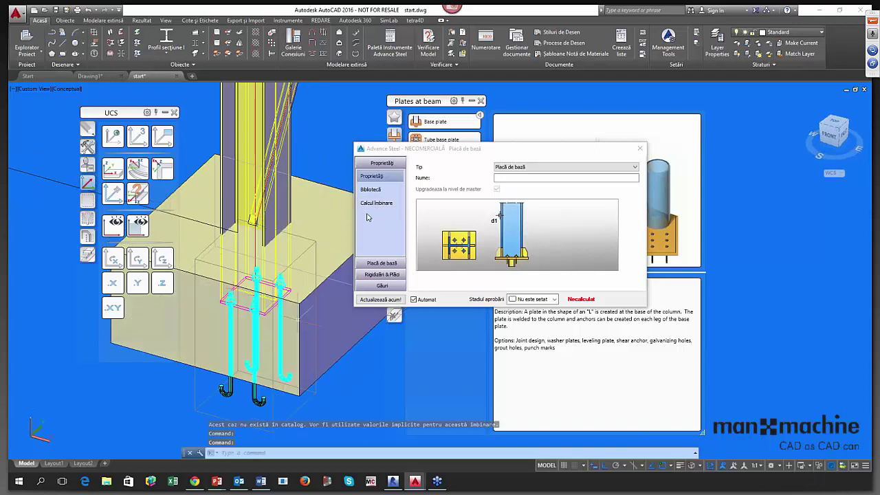
Set the base plate's projection to 50 with all projections equal.
{"action": "left_click", "coordinate": [376, 263]}
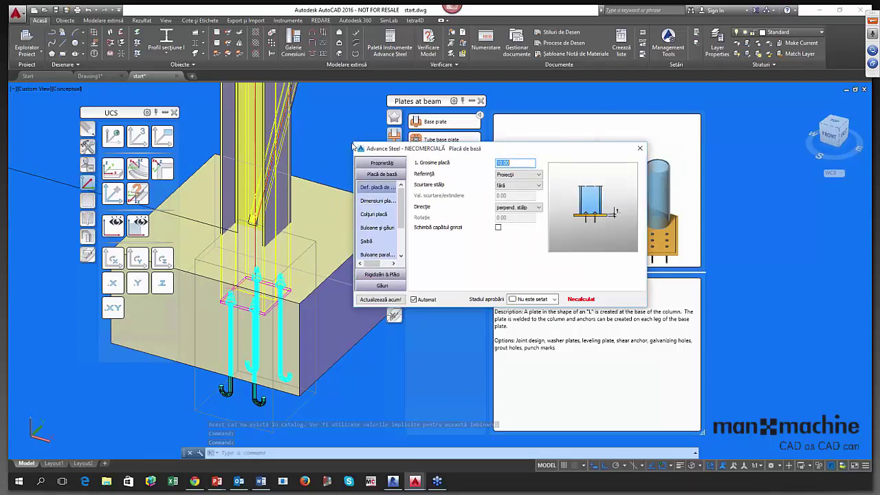
{"action": "left_click", "coordinate": [516, 163]}
{"action": "double_click", "coordinate": [516, 163]}
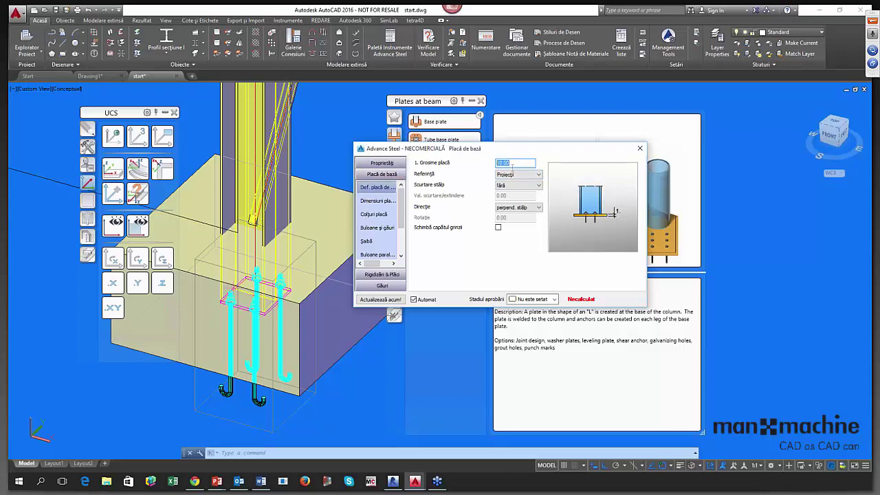
{"action": "left_click", "coordinate": [377, 200]}
{"action": "double_click", "coordinate": [508, 173]}
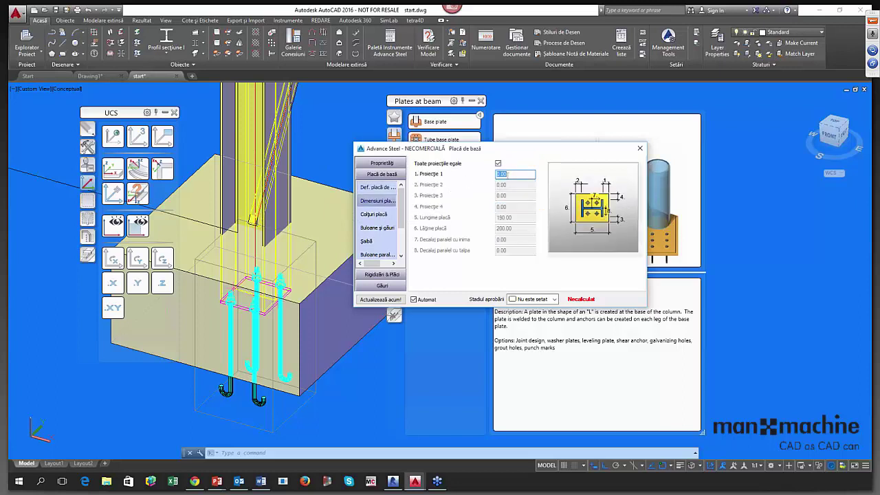
{"action": "type", "text": "10"}
{"action": "key", "text": "Return"}
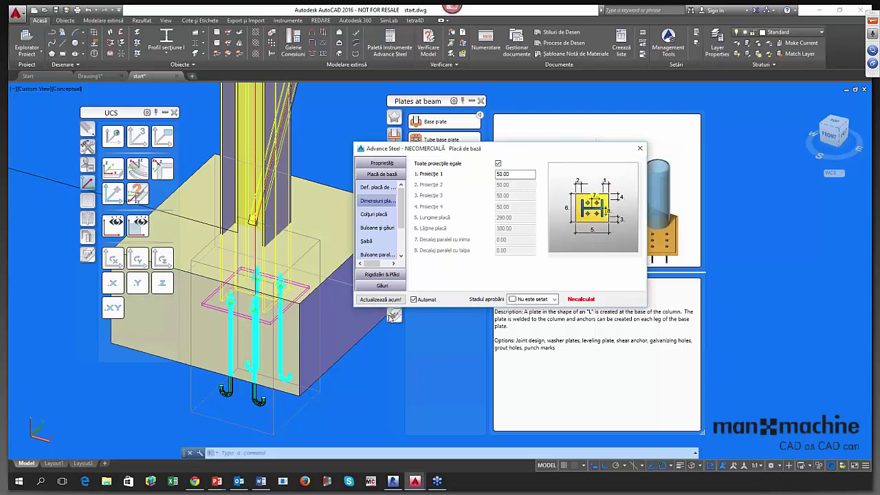
Close the connection vault, keeping the base plate settings open with automatic updating on.
{"action": "left_click", "coordinate": [423, 311]}
{"action": "left_click", "coordinate": [413, 298]}
{"action": "left_click", "coordinate": [442, 110]}
{"action": "left_click", "coordinate": [480, 101]}
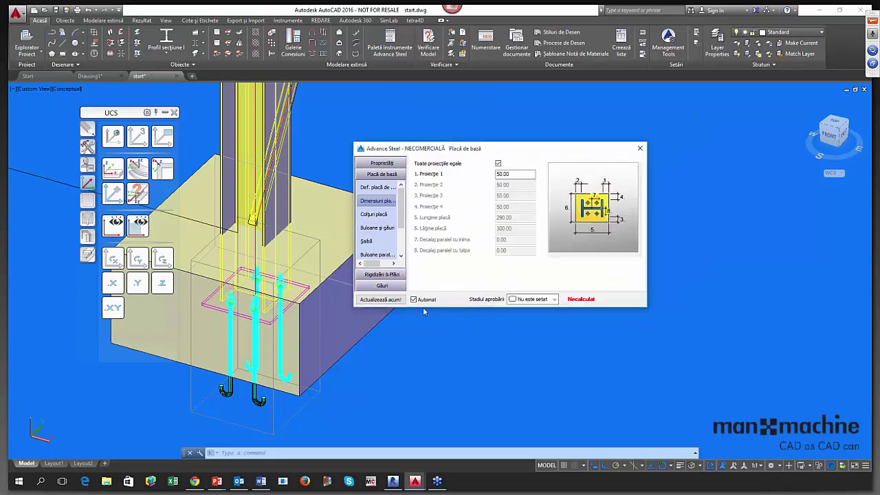
Review the base plate's corner types, keeping corner 1 at fără, and open the bolts and holes settings.
{"action": "left_click", "coordinate": [374, 215]}
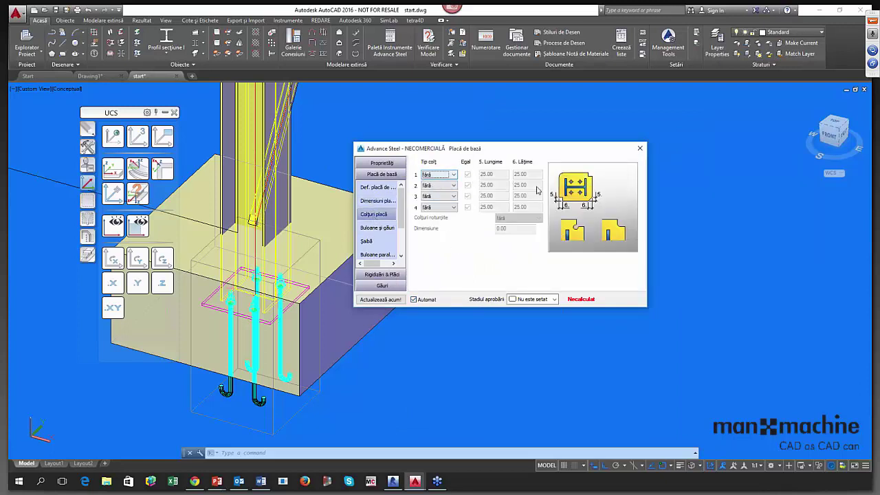
{"action": "left_click", "coordinate": [448, 175]}
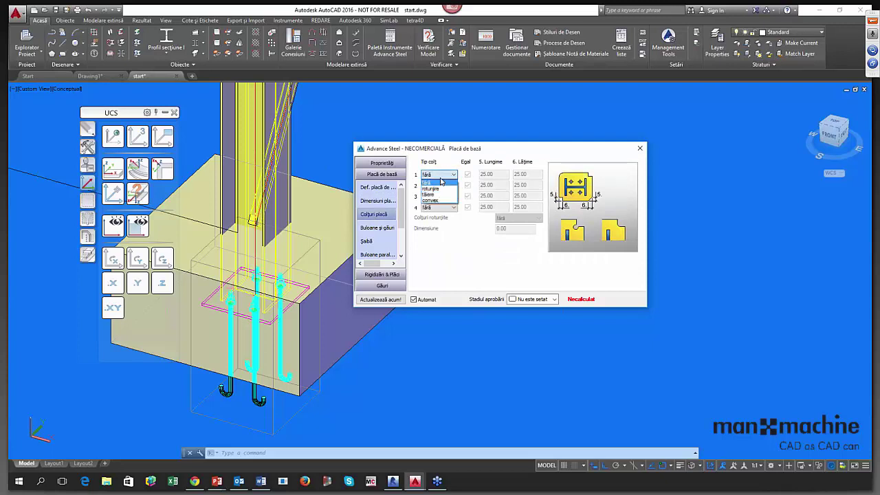
{"action": "left_click", "coordinate": [437, 182]}
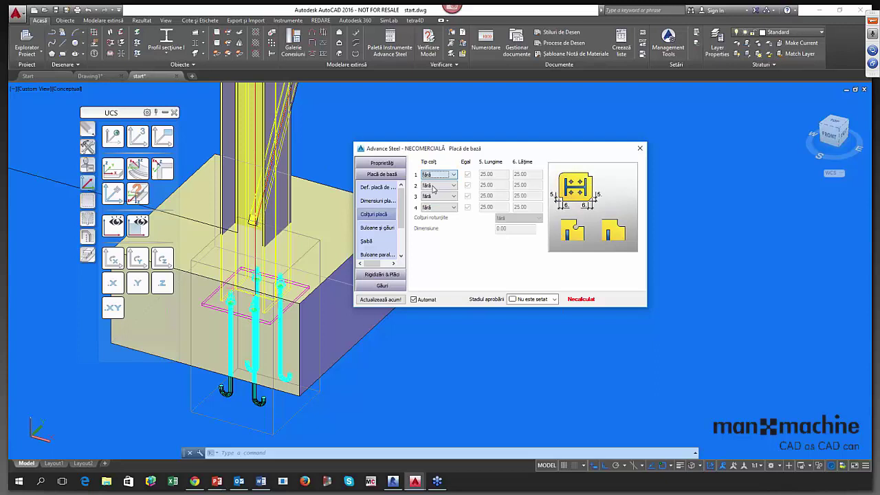
{"action": "left_click", "coordinate": [374, 231]}
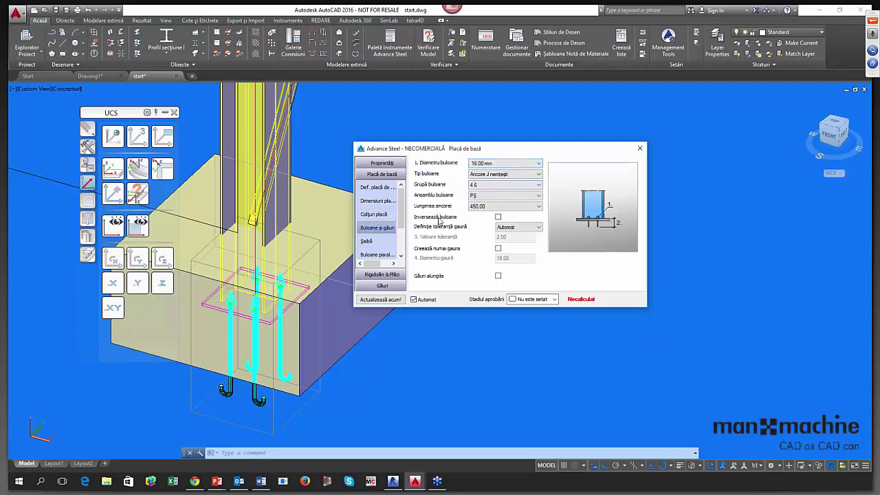
Review the anchor bolt diameter, type and length options, keeping Ancore J nemțești and a length of 450.
{"action": "left_click", "coordinate": [488, 164]}
{"action": "left_click", "coordinate": [490, 173]}
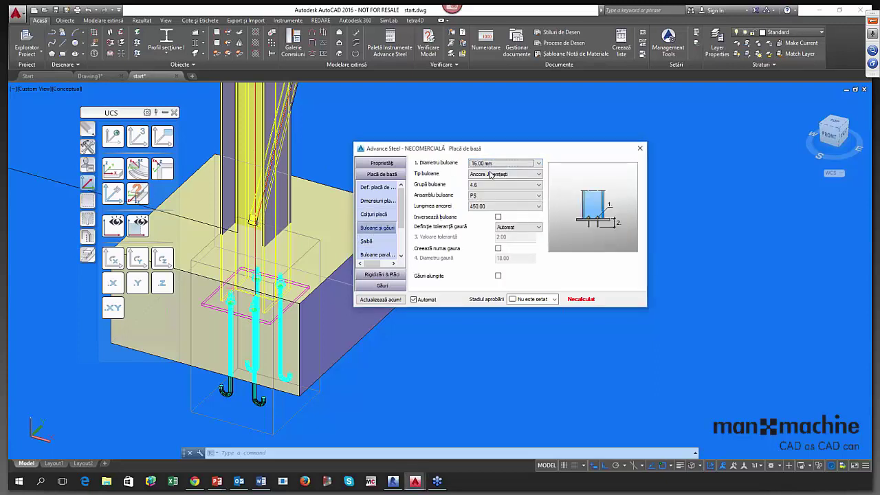
{"action": "left_click", "coordinate": [512, 175]}
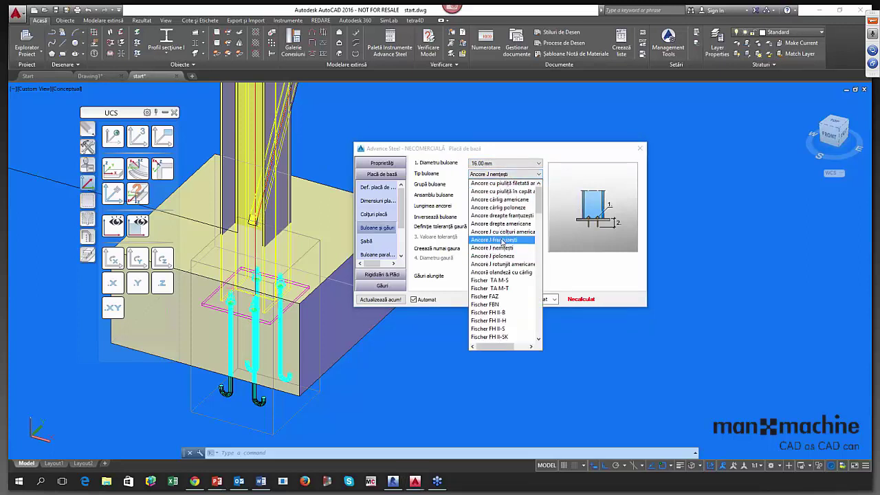
{"action": "left_click", "coordinate": [446, 278]}
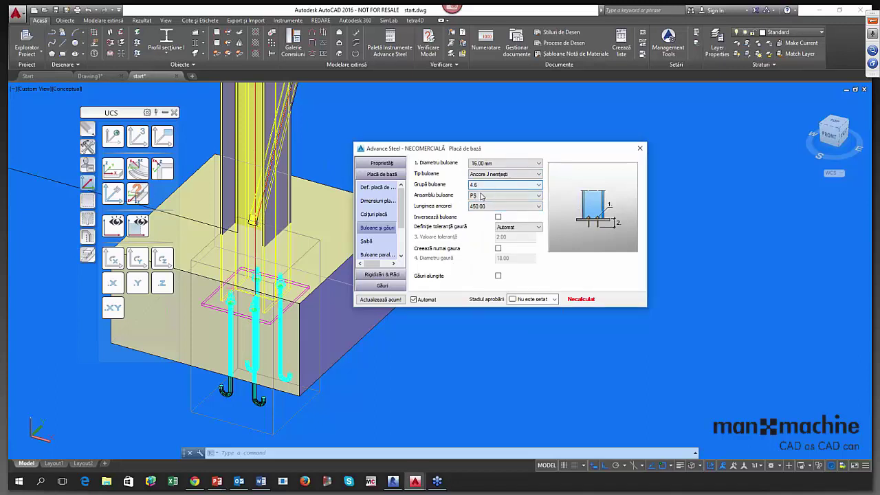
{"action": "left_click", "coordinate": [492, 208]}
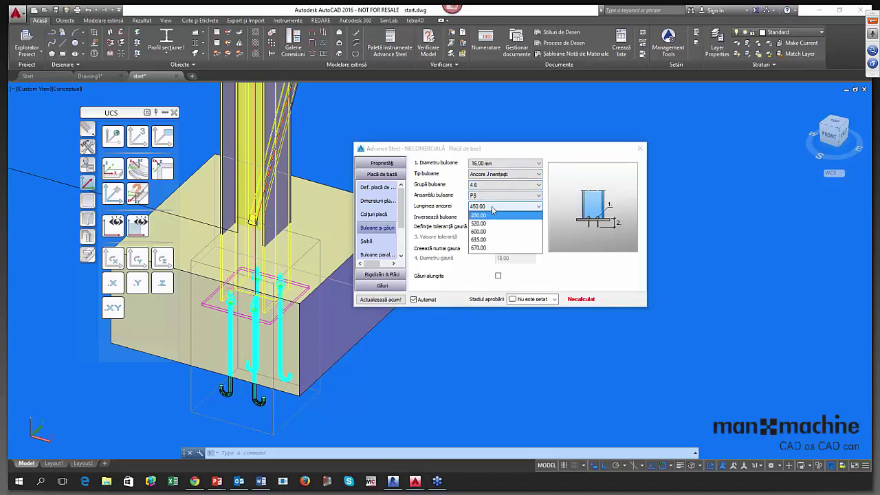
{"action": "left_click", "coordinate": [484, 215]}
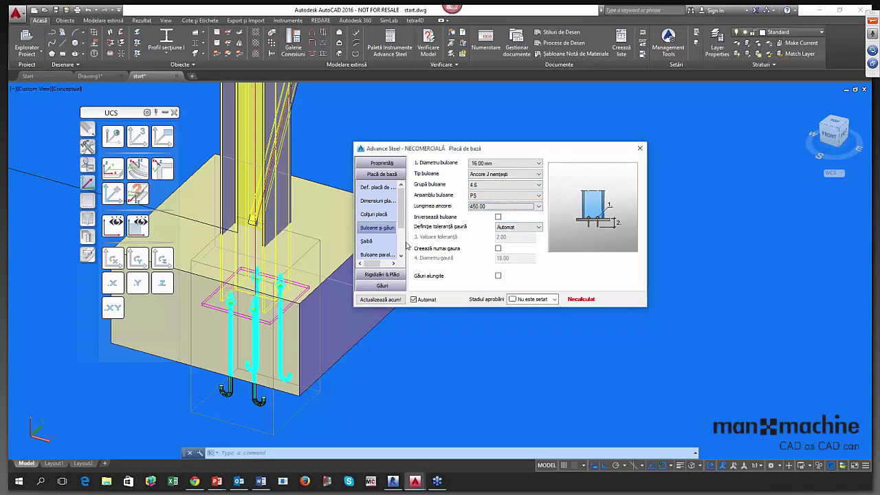
Add washers to the base plate anchors and inspect them on the plate.
{"action": "left_click", "coordinate": [377, 241]}
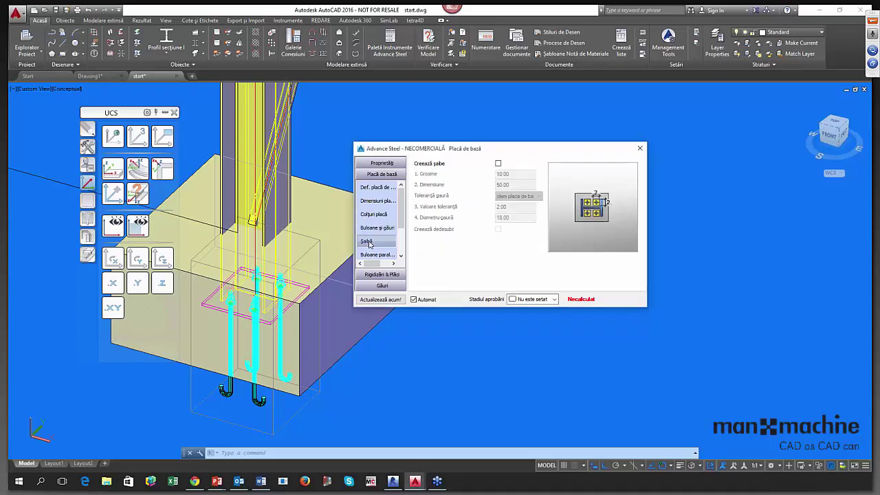
{"action": "left_click", "coordinate": [497, 164]}
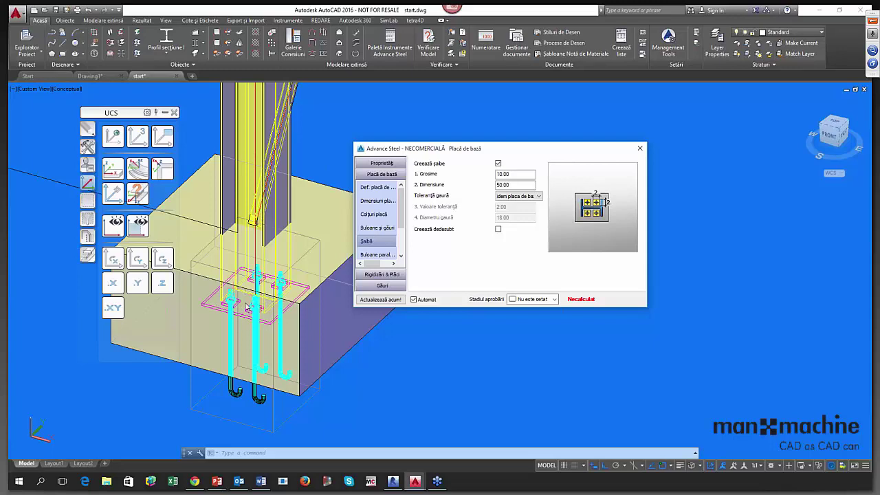
{"action": "scroll", "coordinate": [247, 308], "scroll_direction": "up", "scroll_amount": 5}
{"action": "scroll", "coordinate": [273, 295], "scroll_direction": "down", "scroll_amount": 2}
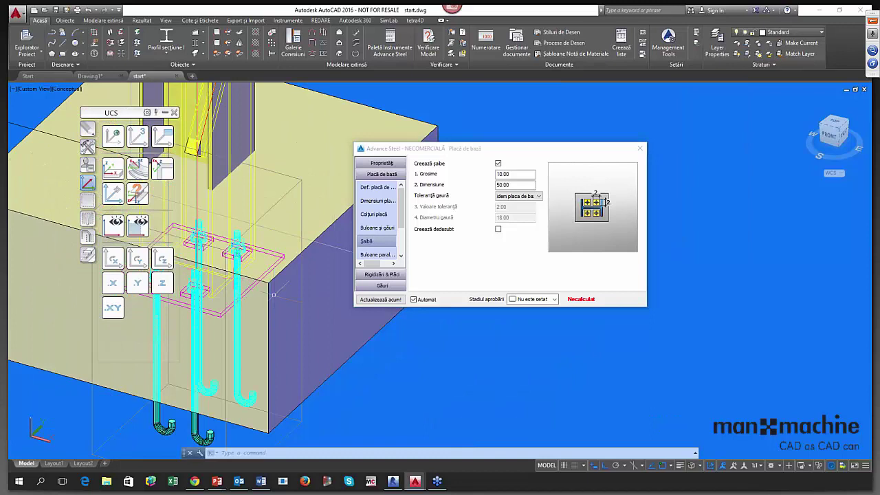
Review the base plate's parallel bolt spacing settings and its weld thicknesses and types.
{"action": "scroll", "coordinate": [375, 221], "scroll_direction": "down", "scroll_amount": 3}
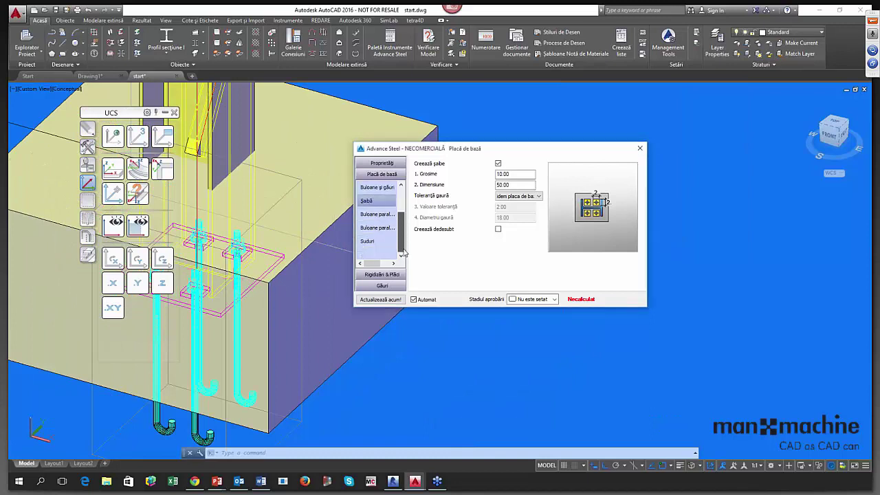
{"action": "left_click", "coordinate": [375, 218]}
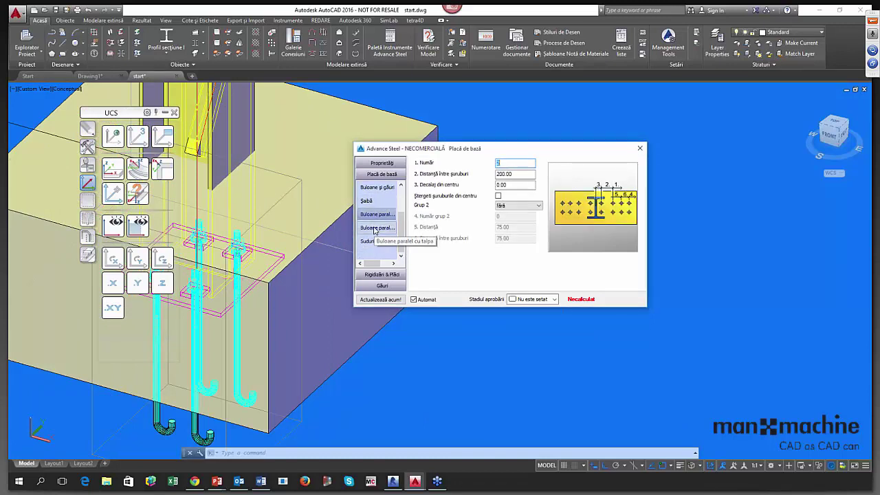
{"action": "left_click", "coordinate": [376, 230]}
{"action": "left_click", "coordinate": [369, 240]}
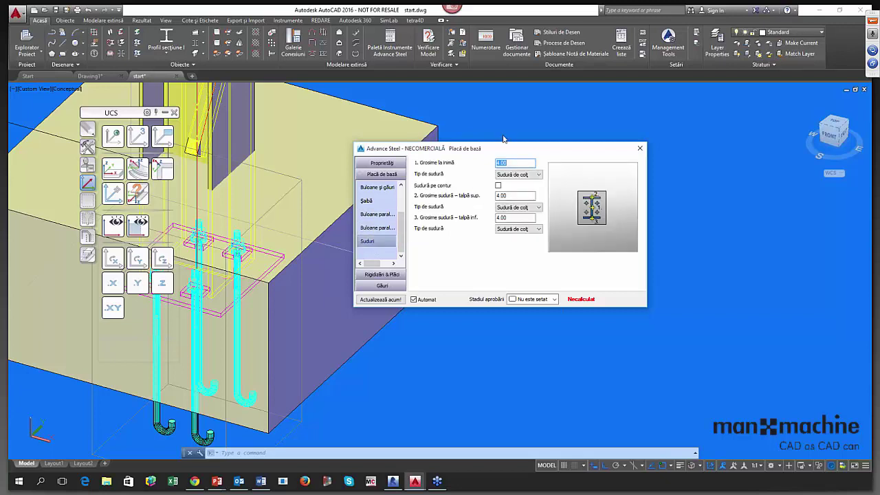
{"action": "left_click", "coordinate": [520, 175]}
{"action": "left_click", "coordinate": [518, 230]}
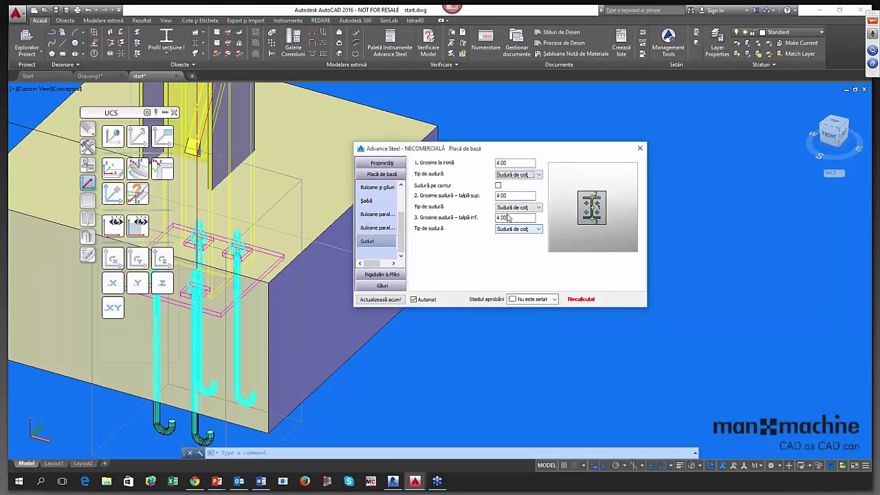
Review the levelling plate, shim, anchor profile, stiffener and weld preparation settings of the base plate connection.
{"action": "left_click", "coordinate": [385, 272]}
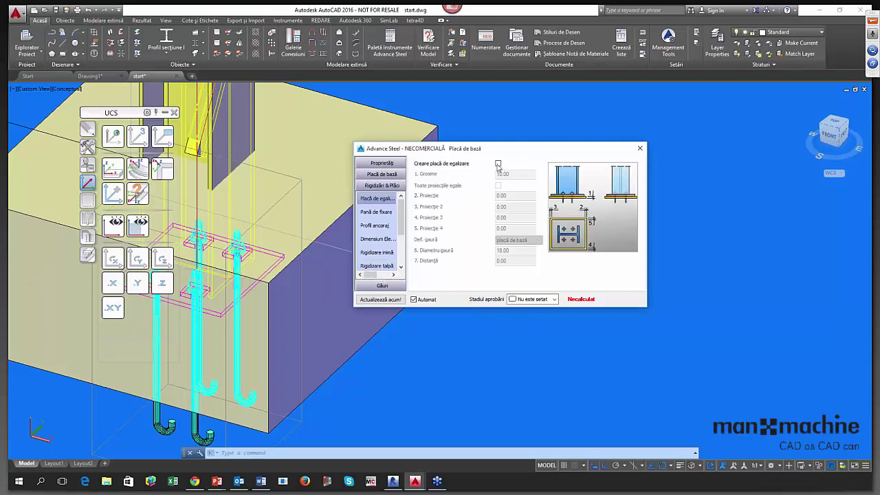
{"action": "left_click", "coordinate": [378, 212]}
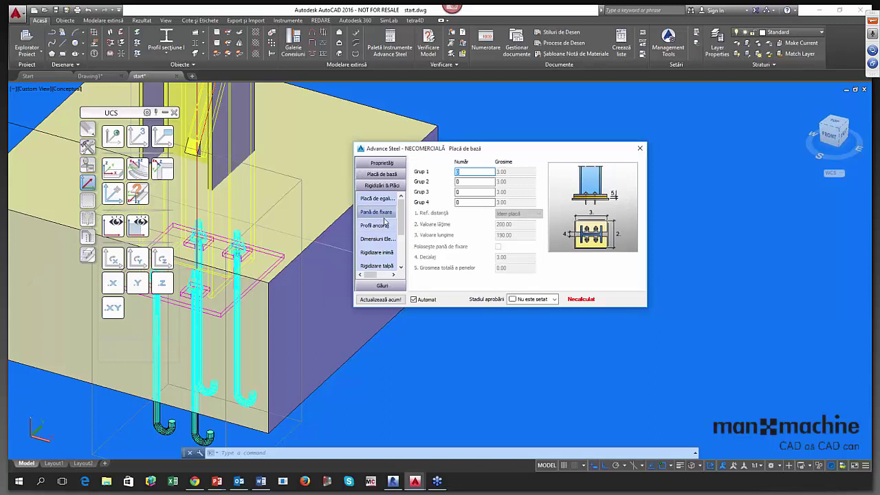
{"action": "left_click", "coordinate": [373, 225]}
{"action": "left_click", "coordinate": [378, 240]}
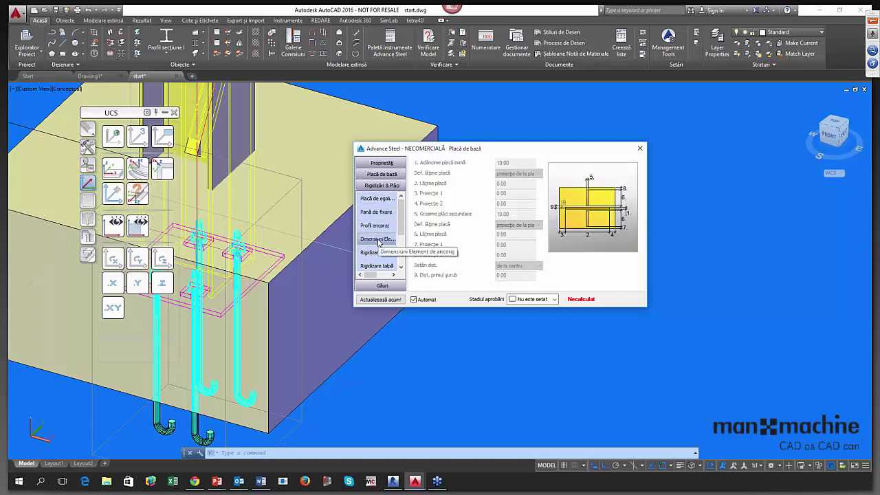
{"action": "left_click", "coordinate": [377, 252]}
{"action": "left_click", "coordinate": [377, 265]}
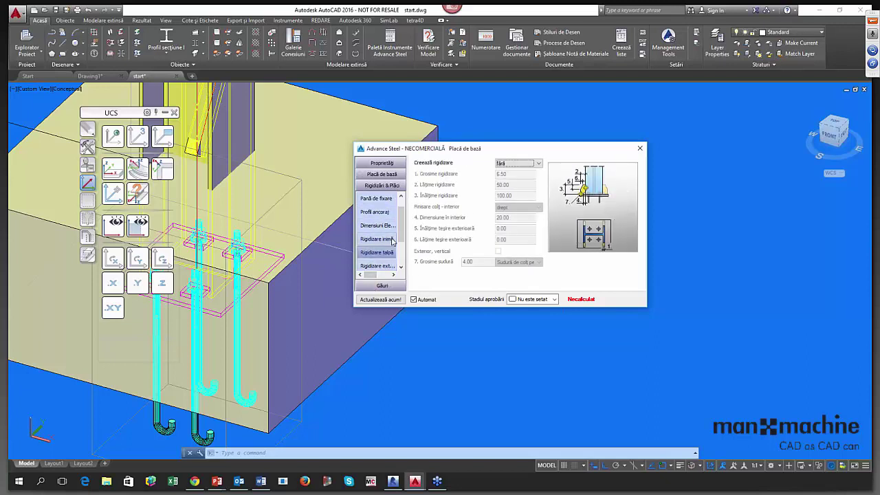
{"action": "scroll", "coordinate": [378, 234], "scroll_direction": "down", "scroll_amount": 2}
{"action": "left_click", "coordinate": [378, 227]}
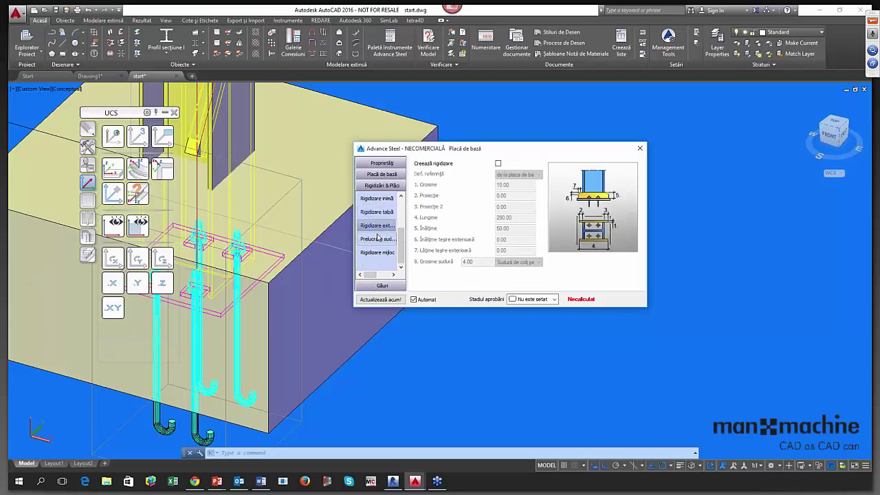
{"action": "left_click", "coordinate": [376, 239]}
{"action": "left_click", "coordinate": [375, 252]}
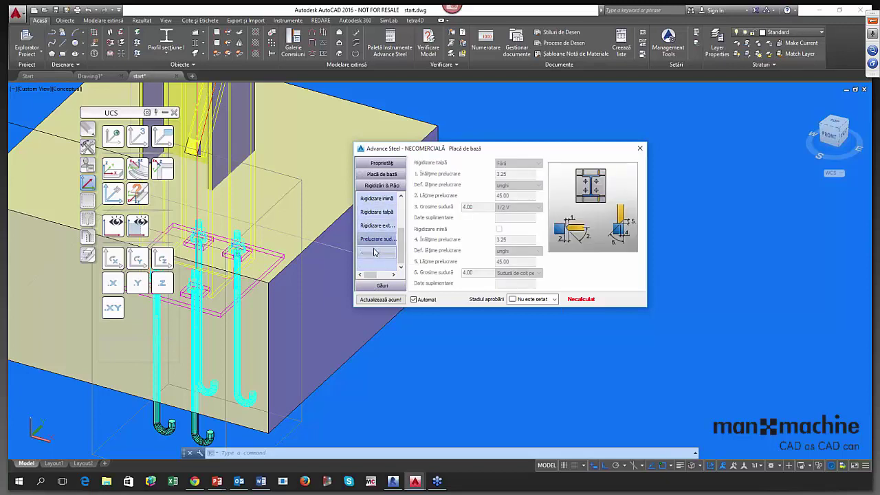
Review the connection's holes, general properties, bolts and stiffener settings once more, and close the base plate settings.
{"action": "left_click", "coordinate": [367, 283]}
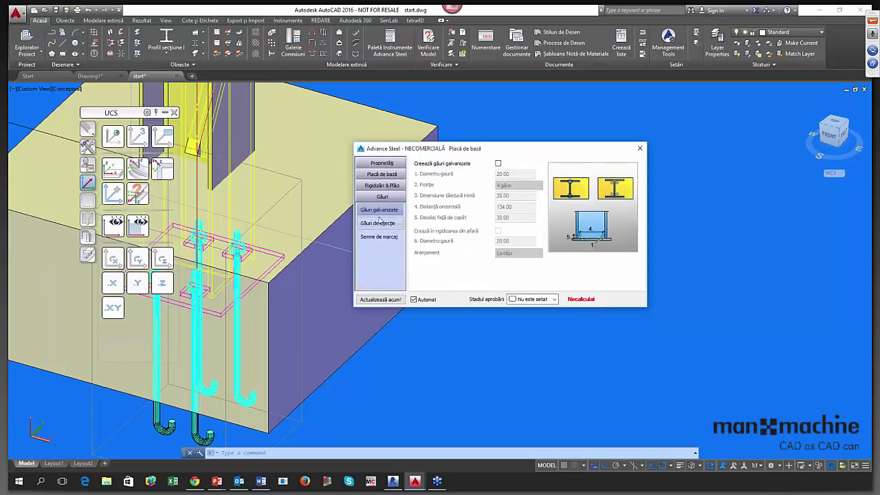
{"action": "left_click", "coordinate": [381, 163]}
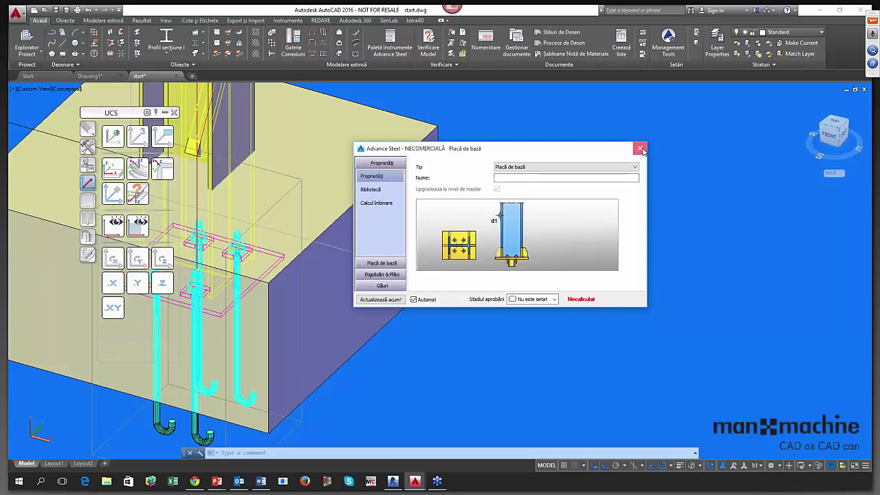
{"action": "left_click", "coordinate": [380, 264]}
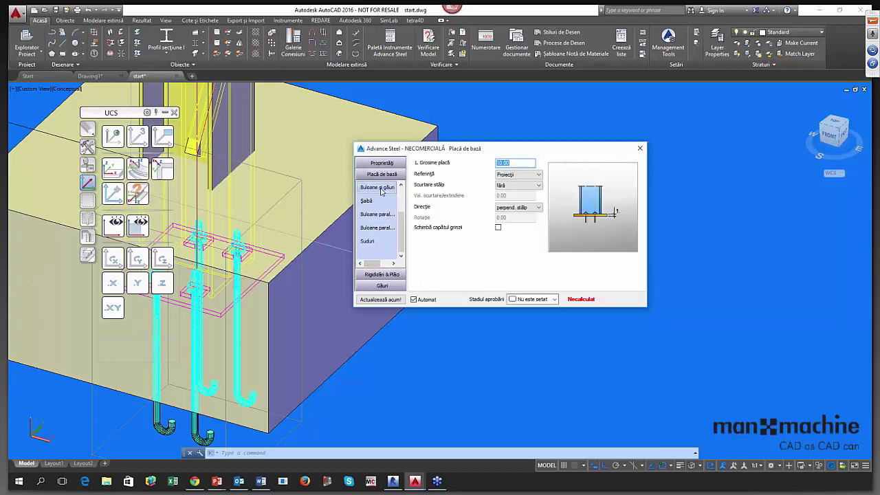
{"action": "left_click", "coordinate": [381, 191]}
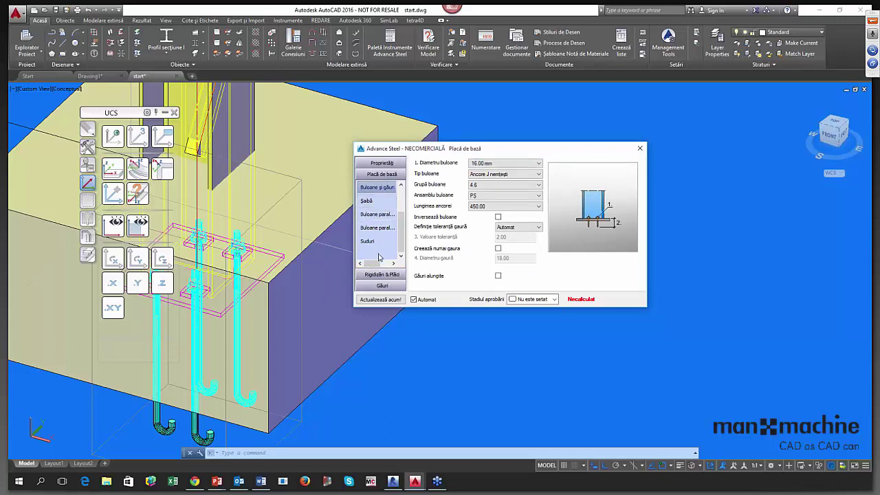
{"action": "left_click", "coordinate": [380, 275]}
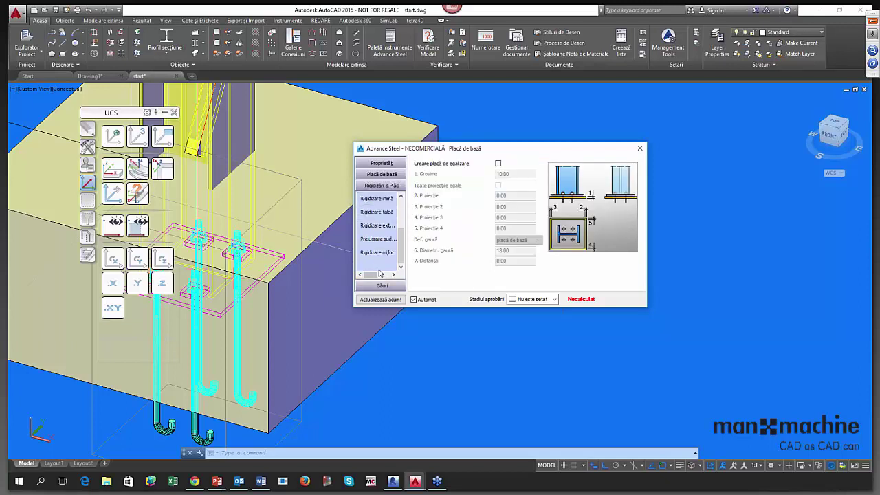
{"action": "left_click", "coordinate": [377, 239]}
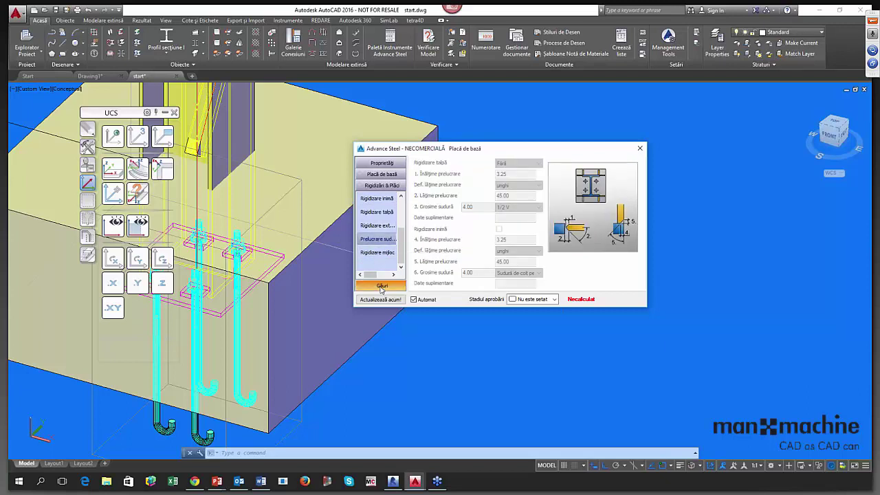
{"action": "left_click", "coordinate": [382, 285]}
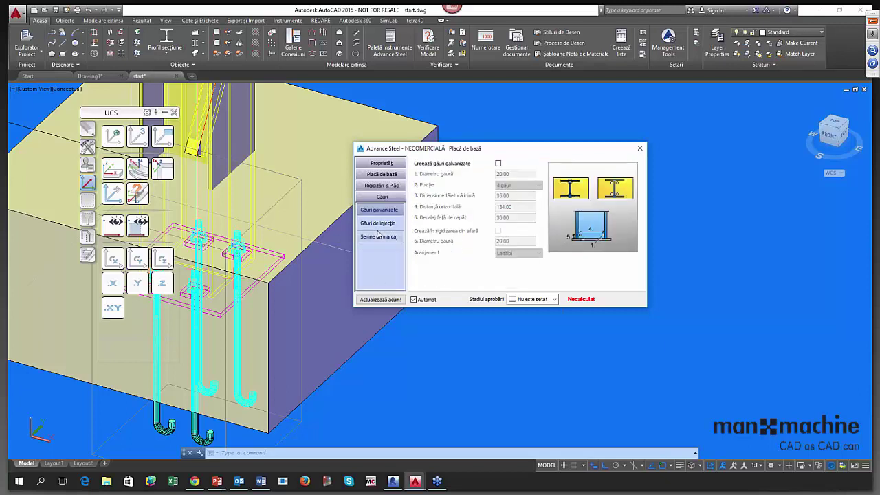
{"action": "left_click", "coordinate": [639, 148]}
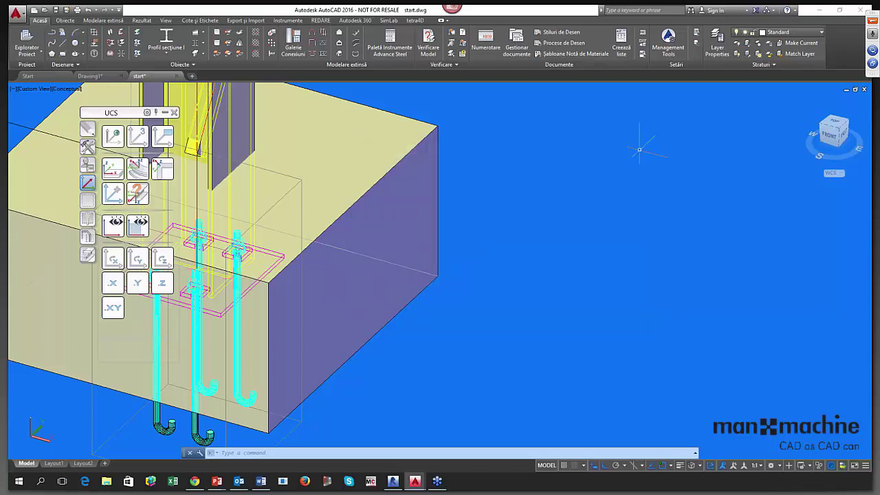
Move the concrete footing vertically down until its top face lies below the column's base plate, and clear the selection.
{"action": "scroll", "coordinate": [401, 126], "scroll_direction": "down", "scroll_amount": 2}
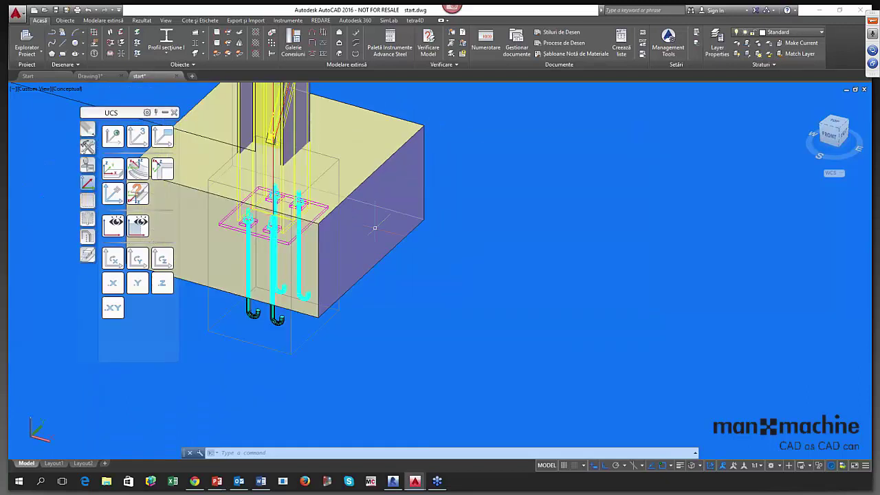
{"action": "left_click", "coordinate": [385, 174]}
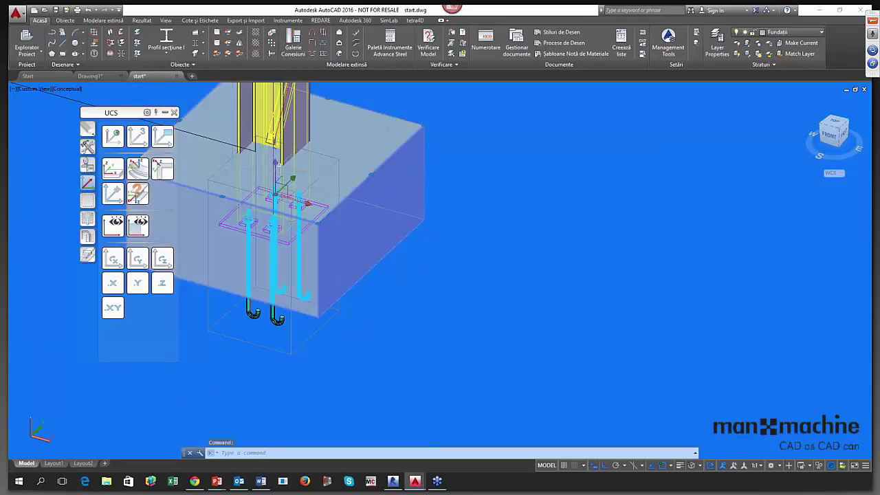
{"action": "left_click", "coordinate": [275, 182]}
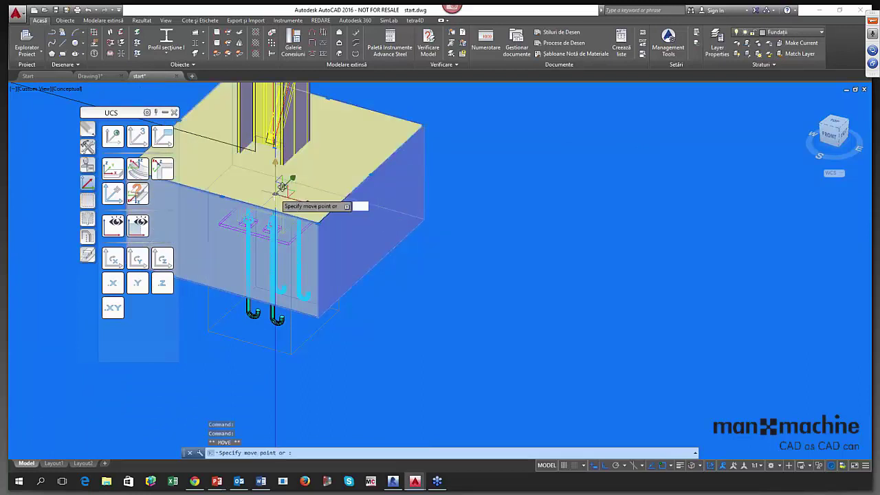
{"action": "left_click", "coordinate": [275, 220]}
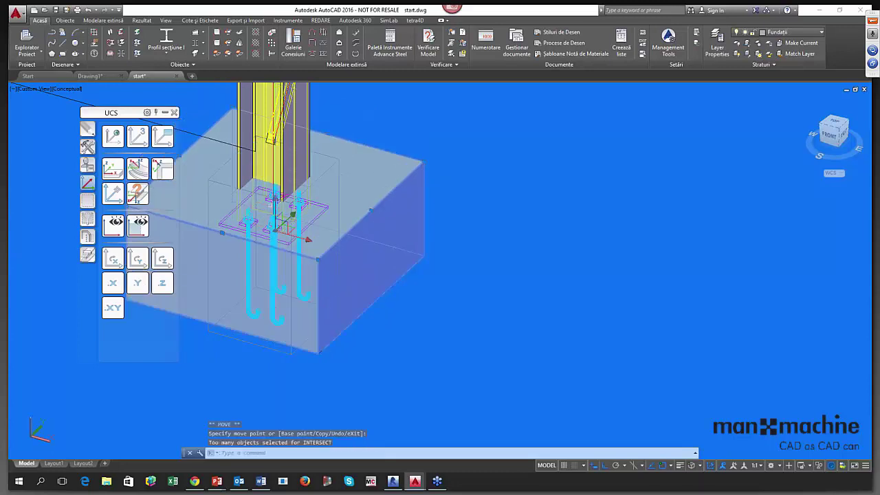
{"action": "left_click", "coordinate": [275, 228]}
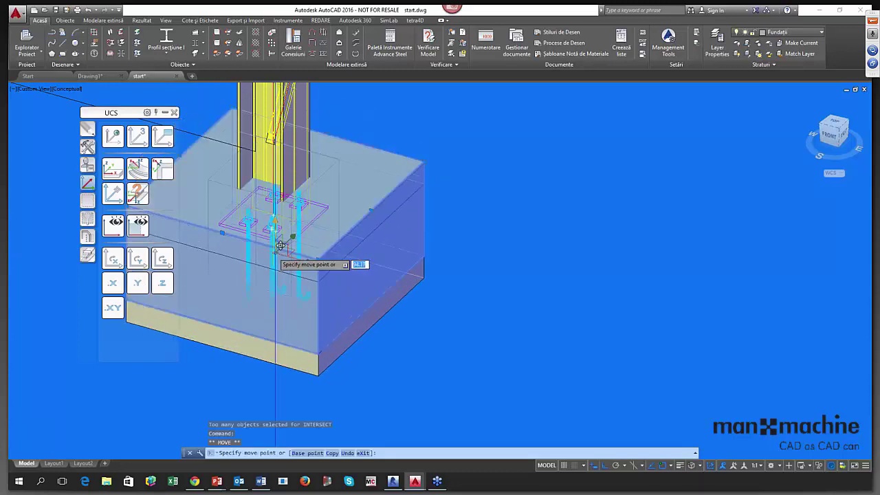
{"action": "left_click", "coordinate": [275, 263]}
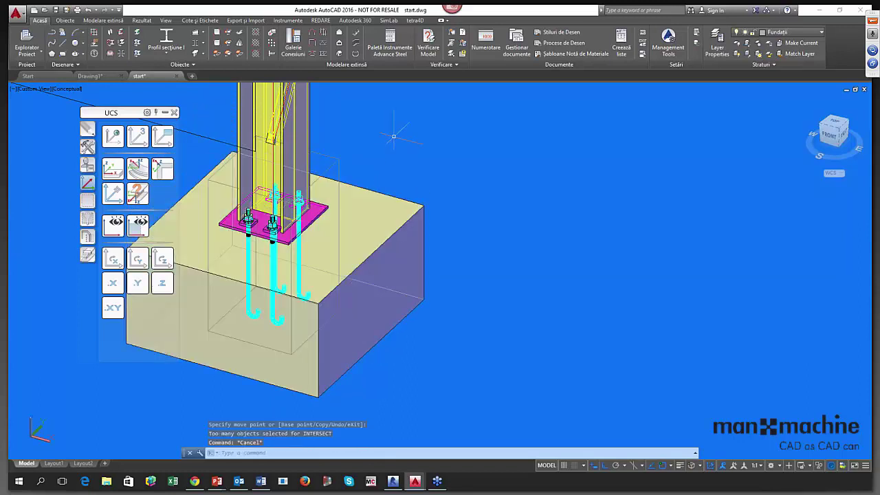
{"action": "key", "text": "Escape"}
{"action": "key", "text": "Escape"}
Inspect the base plate, washers and anchors on the lowered footing, ending in a view from the right side.
{"action": "scroll", "coordinate": [330, 225], "scroll_direction": "up", "scroll_amount": 3}
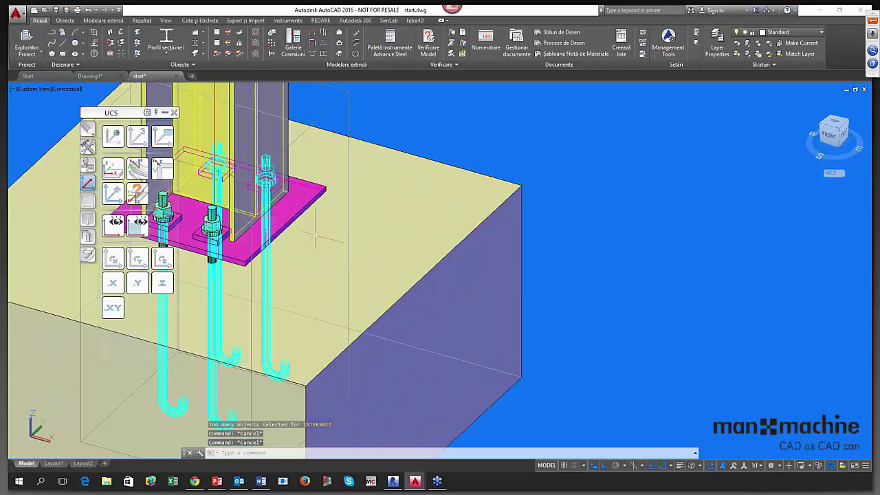
{"action": "scroll", "coordinate": [315, 237], "scroll_direction": "down", "scroll_amount": 3}
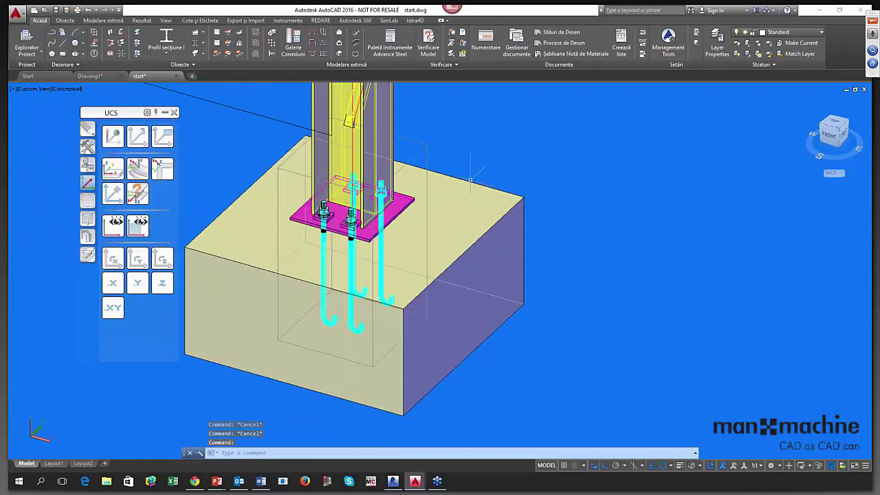
{"action": "left_click", "coordinate": [847, 133]}
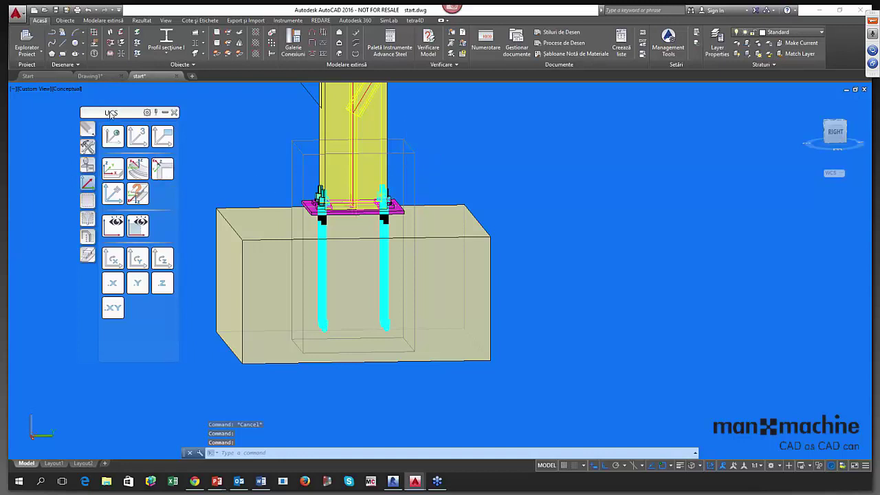
Start creating multiple joints in a joint group, with the detailed column's base plate connection as the source joint.
{"action": "mouse_move", "coordinate": [107, 116]}
{"action": "left_mouse_down"}
{"action": "mouse_move", "coordinate": [59, 120]}
{"action": "mouse_move", "coordinate": [120, 110]}
{"action": "left_mouse_up"}
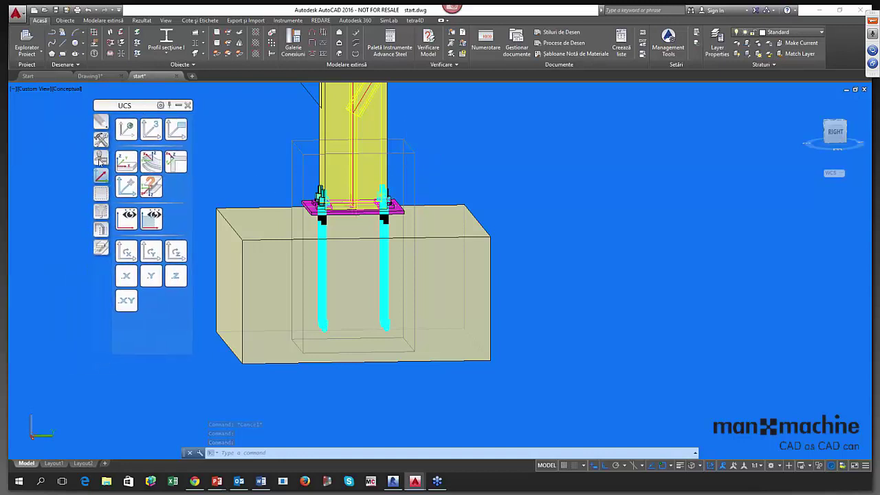
{"action": "left_click", "coordinate": [101, 231]}
{"action": "left_click", "coordinate": [102, 215]}
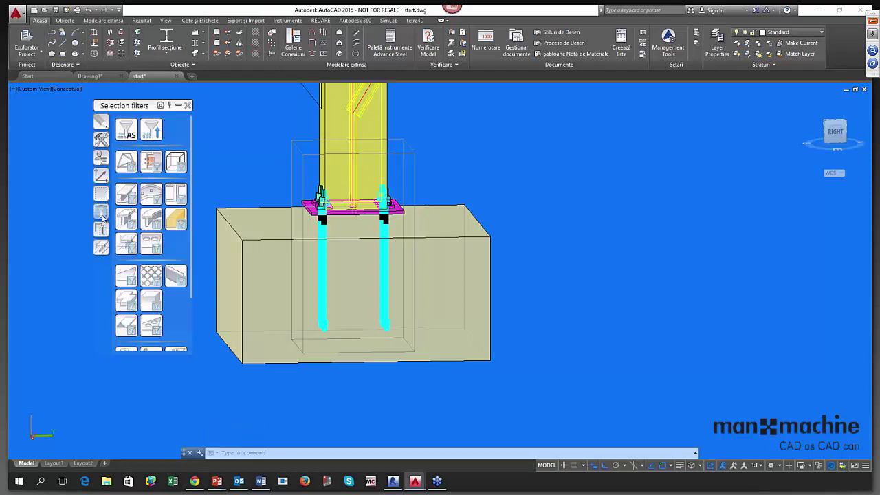
{"action": "left_click", "coordinate": [101, 244]}
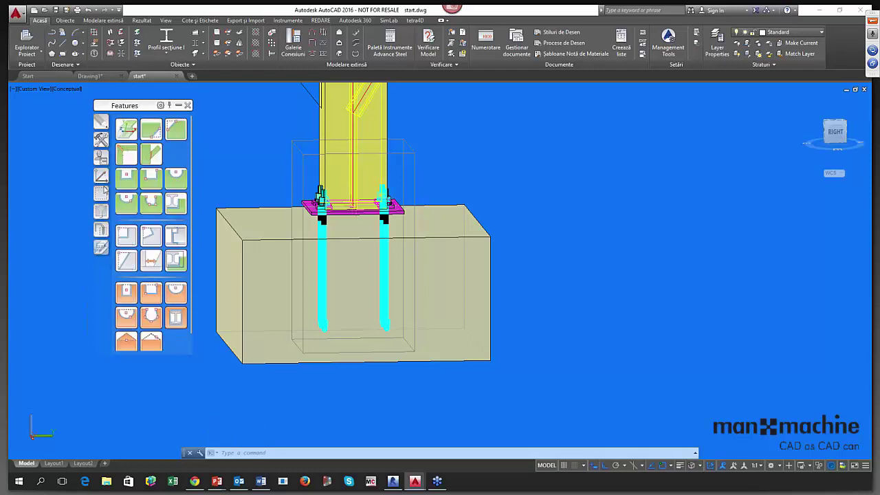
{"action": "left_click", "coordinate": [101, 139]}
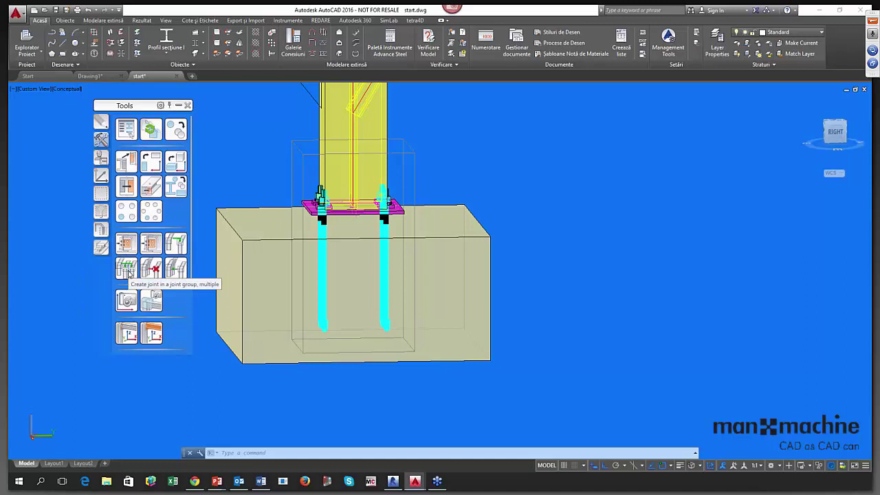
{"action": "left_click", "coordinate": [128, 272]}
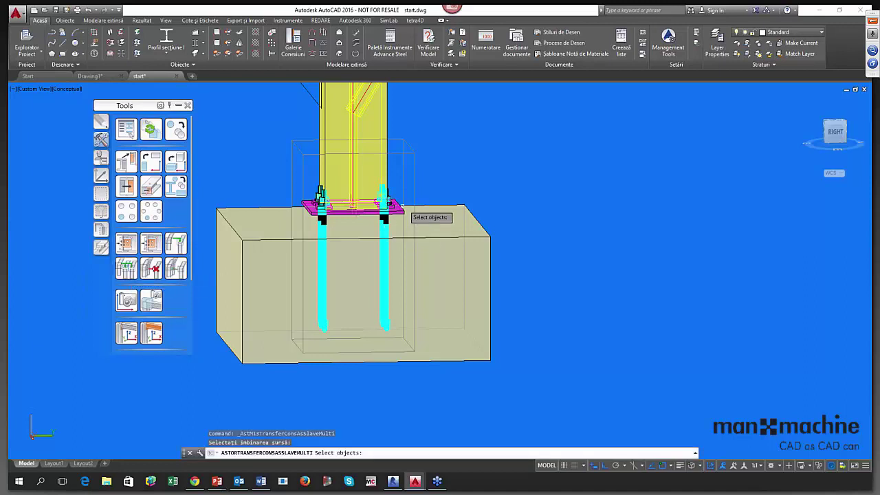
{"action": "left_click", "coordinate": [413, 162]}
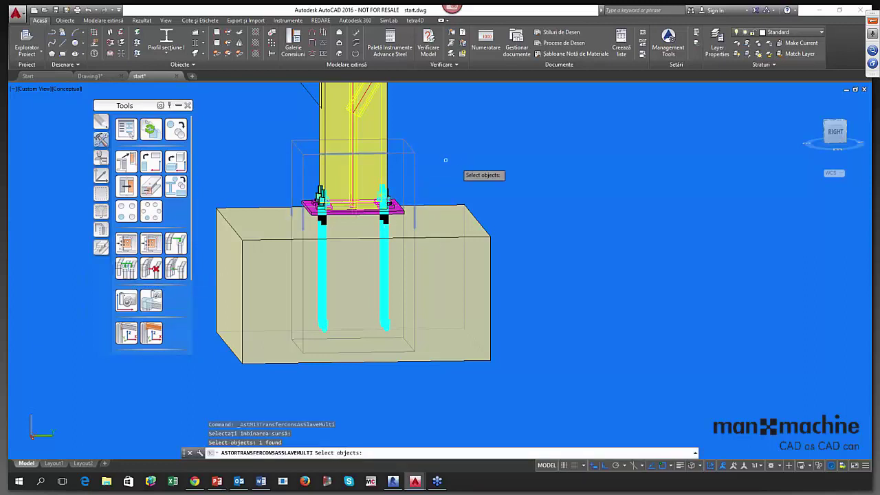
{"action": "key", "text": "Return"}
Pick the four remaining columns in the source column's row as targets for the base plate joint.
{"action": "scroll", "coordinate": [474, 177], "scroll_direction": "down", "scroll_amount": 6}
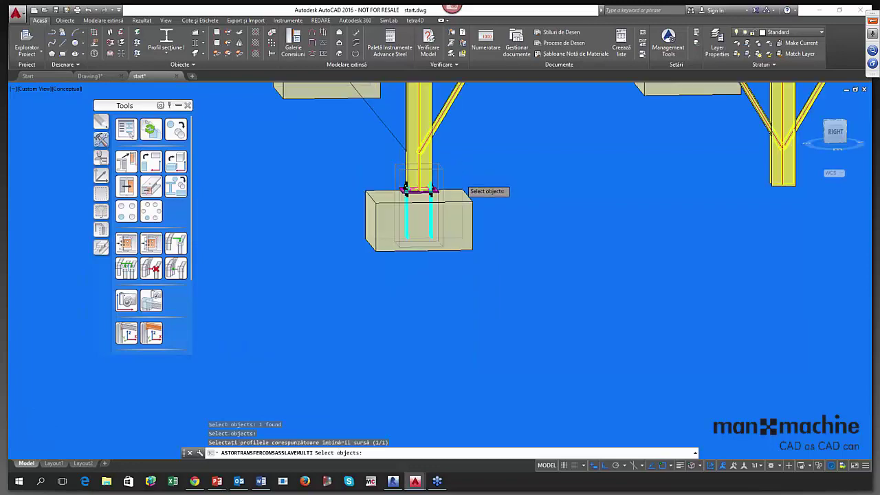
{"action": "scroll", "coordinate": [443, 309], "scroll_direction": "up", "scroll_amount": 3}
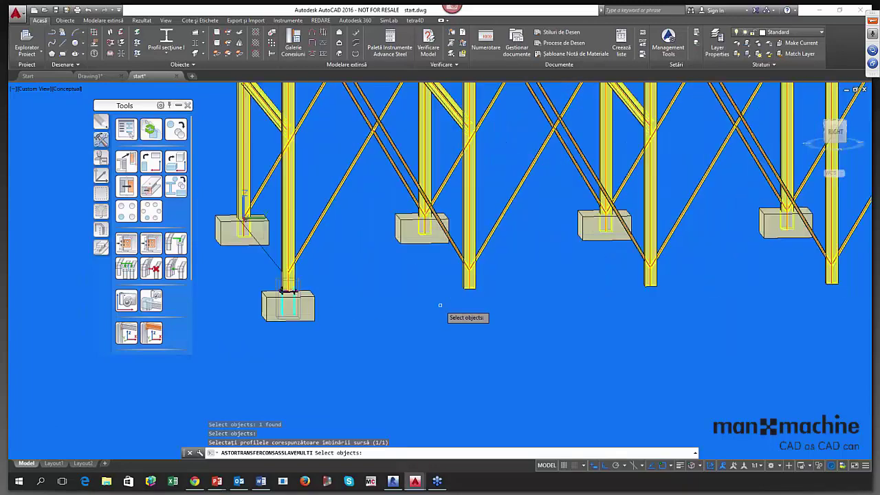
{"action": "left_click", "coordinate": [473, 211]}
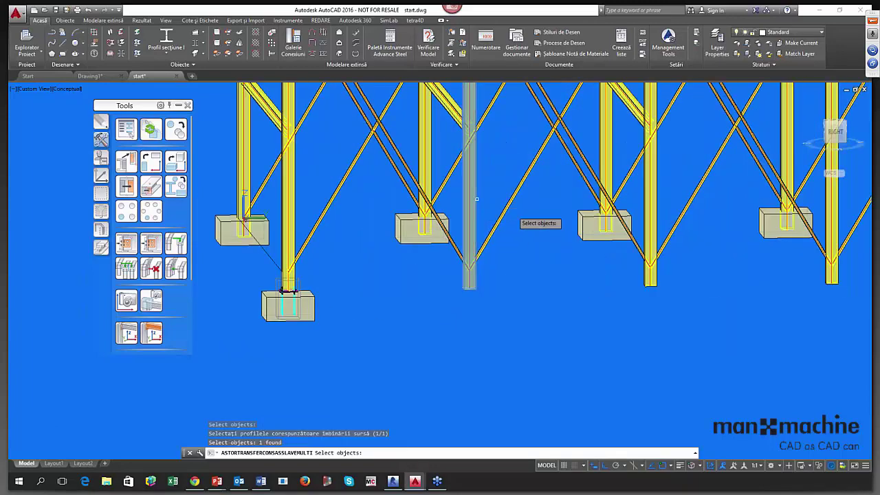
{"action": "left_click", "coordinate": [651, 207]}
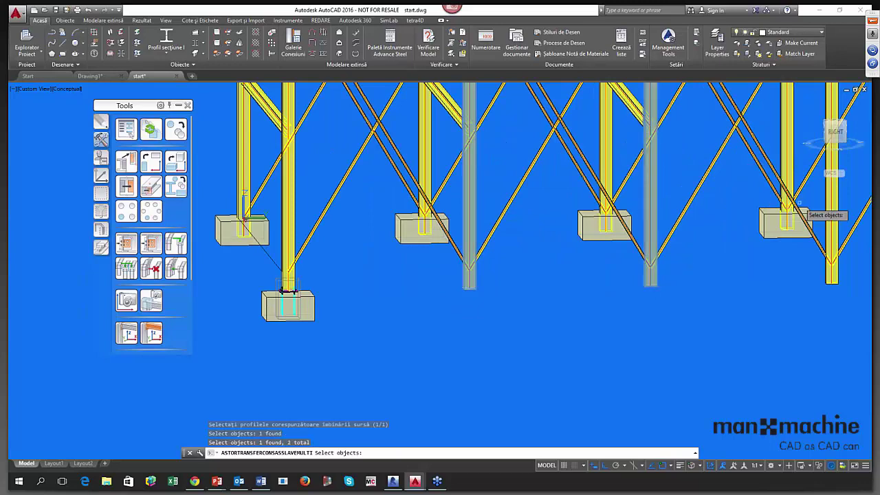
{"action": "left_click", "coordinate": [832, 206]}
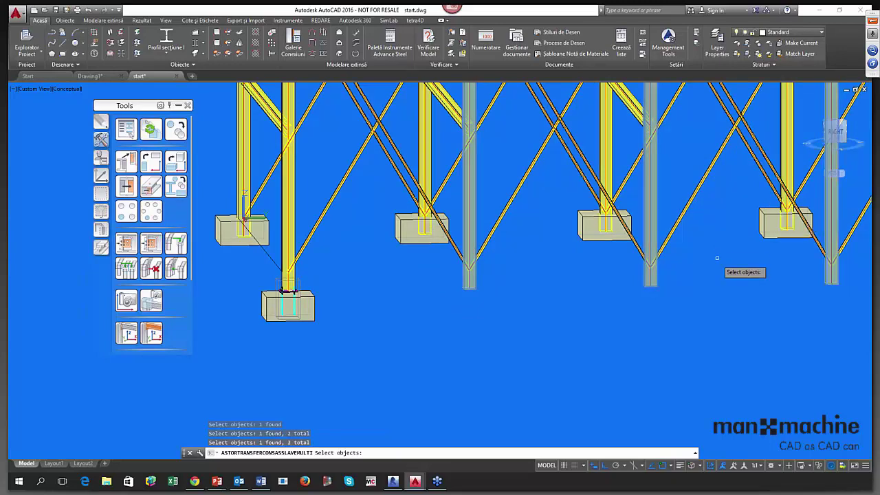
{"action": "scroll", "coordinate": [725, 264], "scroll_direction": "down", "scroll_amount": 3}
{"action": "scroll", "coordinate": [669, 242], "scroll_direction": "up", "scroll_amount": 1}
{"action": "left_click", "coordinate": [727, 210]}
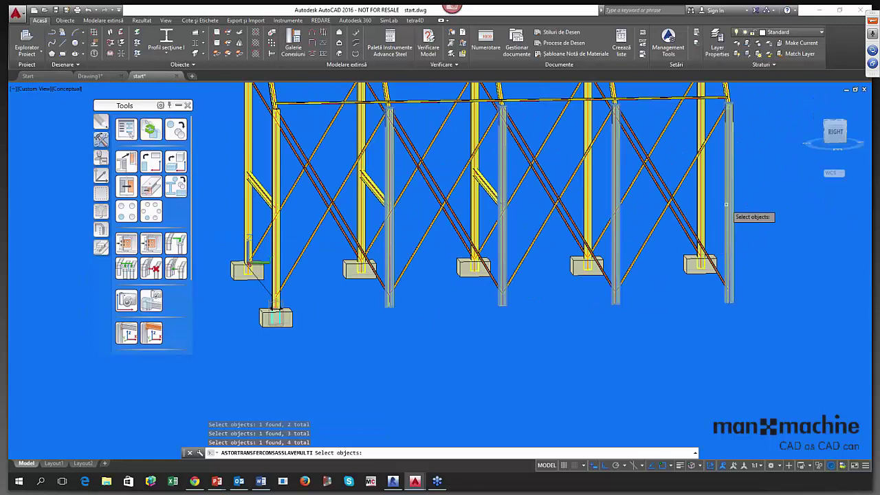
Add the five columns of the opposite row as targets and create the grouped base plate joints on all picked columns.
{"action": "left_click", "coordinate": [701, 211]}
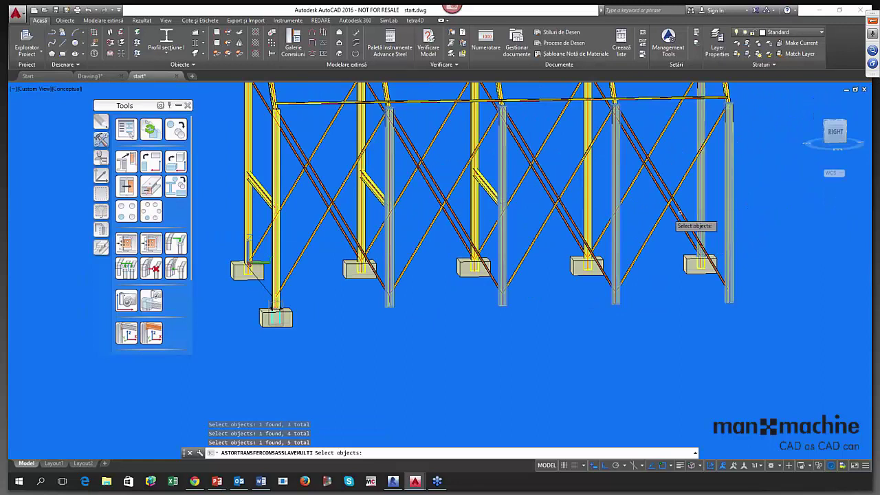
{"action": "left_click", "coordinate": [588, 211]}
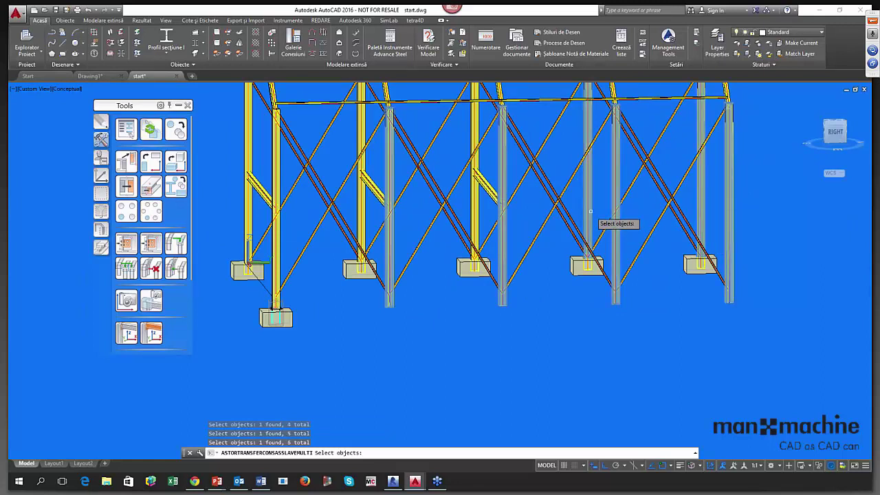
{"action": "left_click", "coordinate": [473, 218]}
{"action": "left_click", "coordinate": [357, 219]}
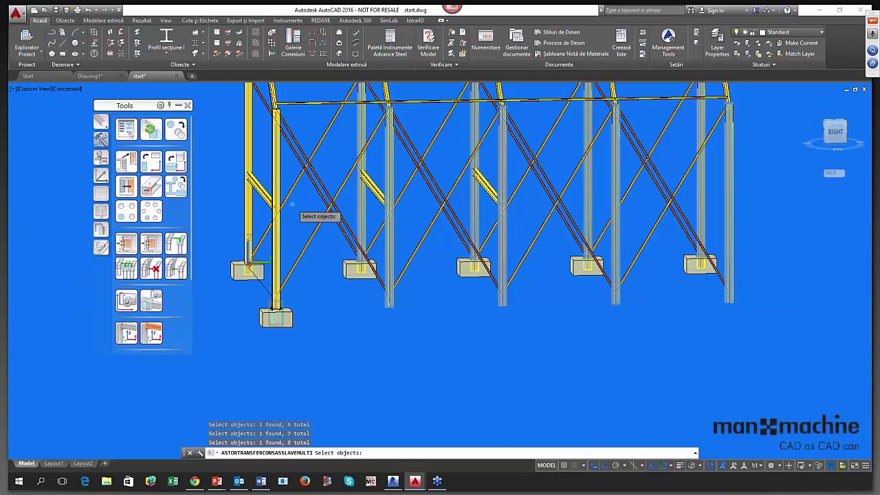
{"action": "left_click", "coordinate": [246, 204]}
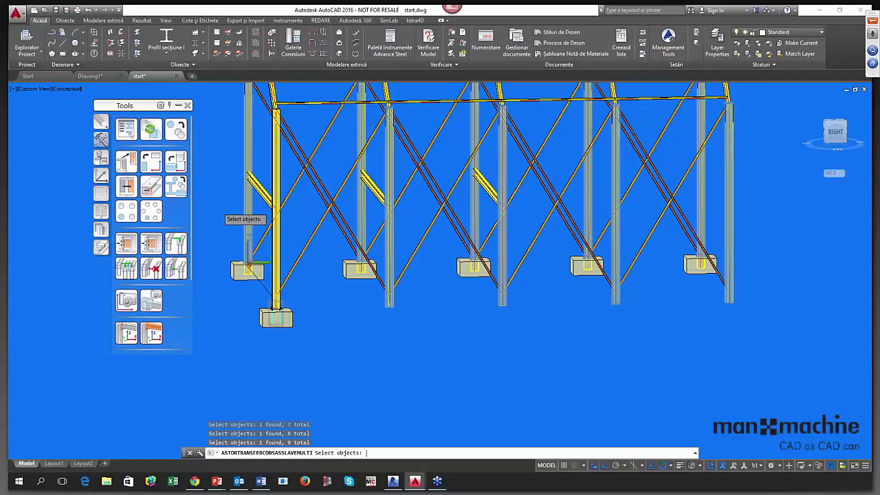
{"action": "key", "text": "Return"}
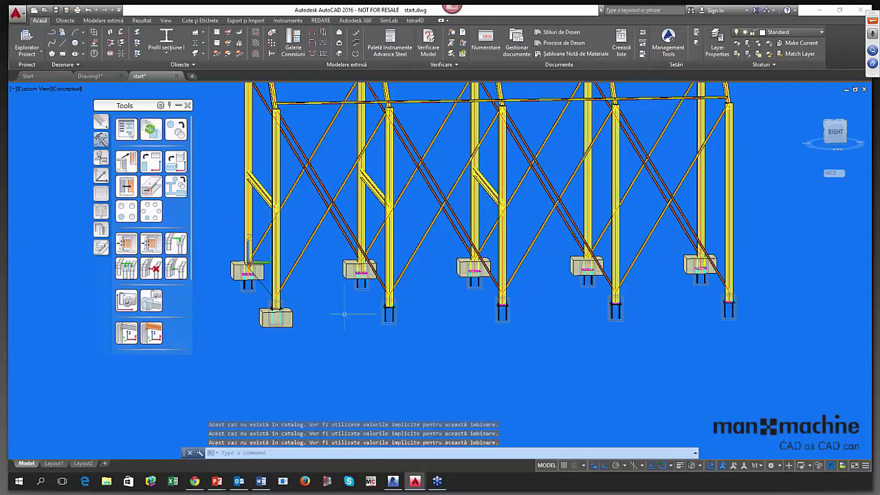
Inspect the base plates and anchors copied to the other columns, close up and across the whole frame.
{"action": "scroll", "coordinate": [400, 310], "scroll_direction": "up", "scroll_amount": 6}
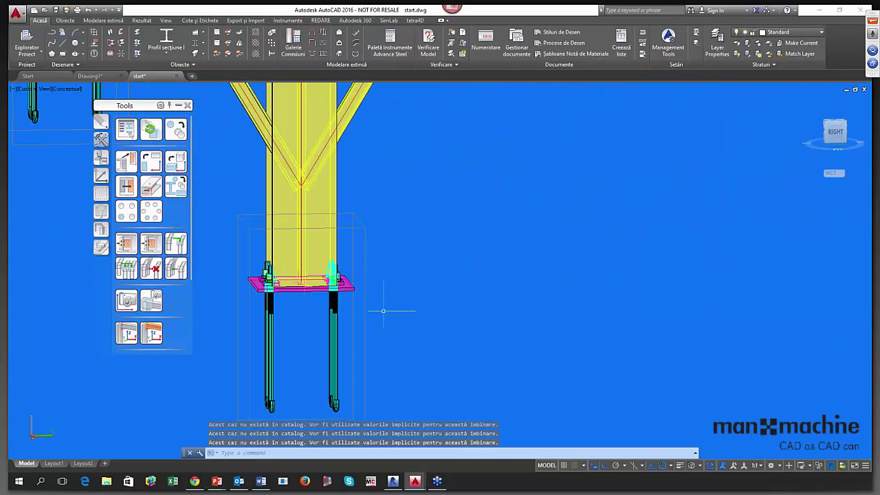
{"action": "scroll", "coordinate": [337, 297], "scroll_direction": "down", "scroll_amount": 6}
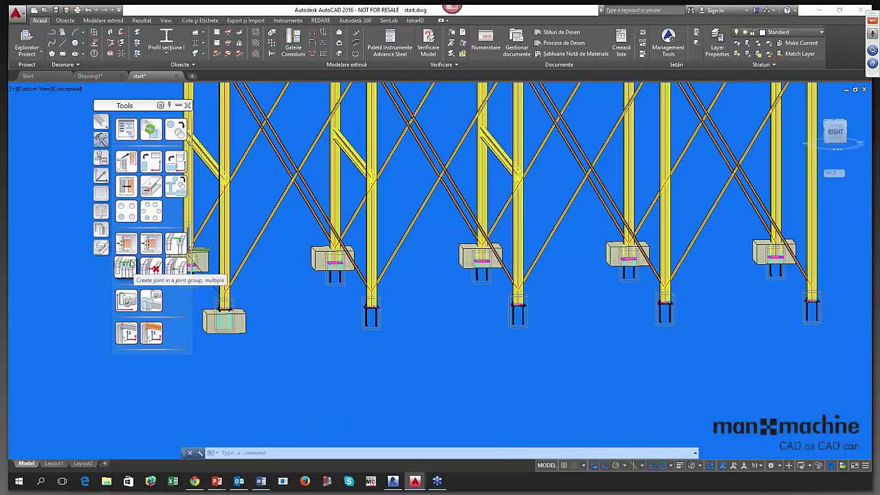
{"action": "key", "text": "Escape"}
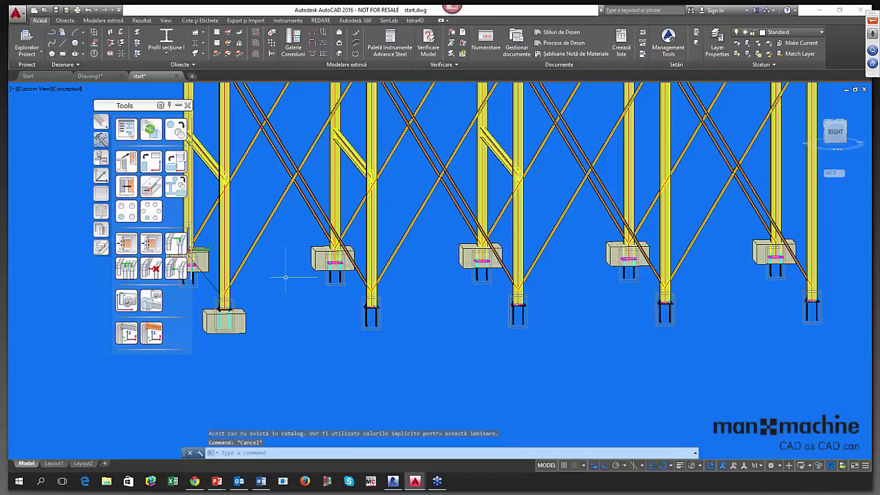
{"action": "middle_click_drag", "start_coordinate": [299, 281], "coordinate": [353, 330], "text": "shift"}
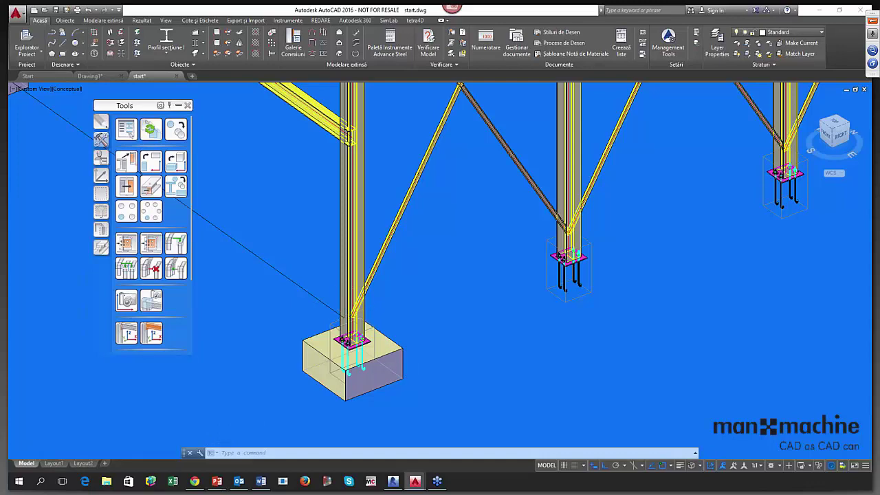
{"action": "scroll", "coordinate": [328, 282], "scroll_direction": "down", "scroll_amount": 5}
{"action": "mouse_move", "coordinate": [328, 282]}
{"action": "middle_mouse_down", "text": "shift"}
{"action": "mouse_move", "coordinate": [323, 287]}
{"action": "mouse_move", "coordinate": [327, 282]}
{"action": "middle_mouse_up", "text": "shift"}
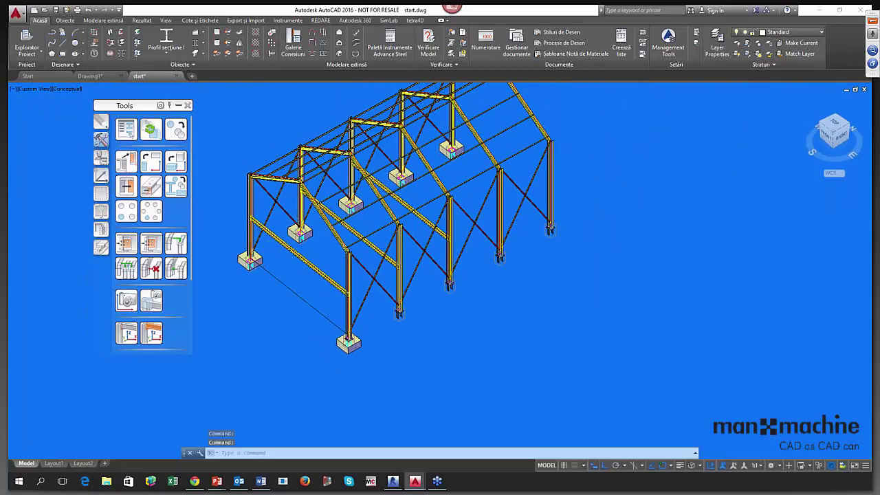
{"action": "scroll", "coordinate": [315, 230], "scroll_direction": "up", "scroll_amount": 6}
{"action": "middle_click_drag", "start_coordinate": [318, 241], "coordinate": [434, 310]}
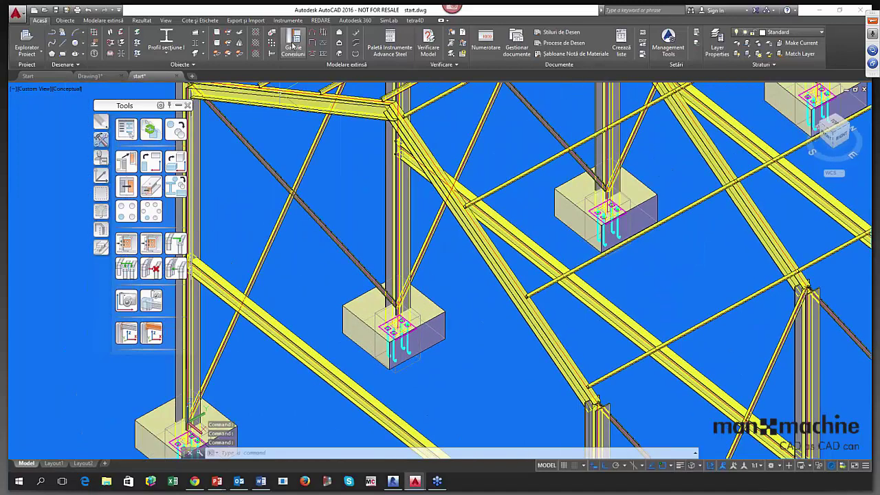
Create an Apex haunch connection at the ridge of the front end frame, with its two rafters as main and secondary profiles.
{"action": "left_click", "coordinate": [293, 41]}
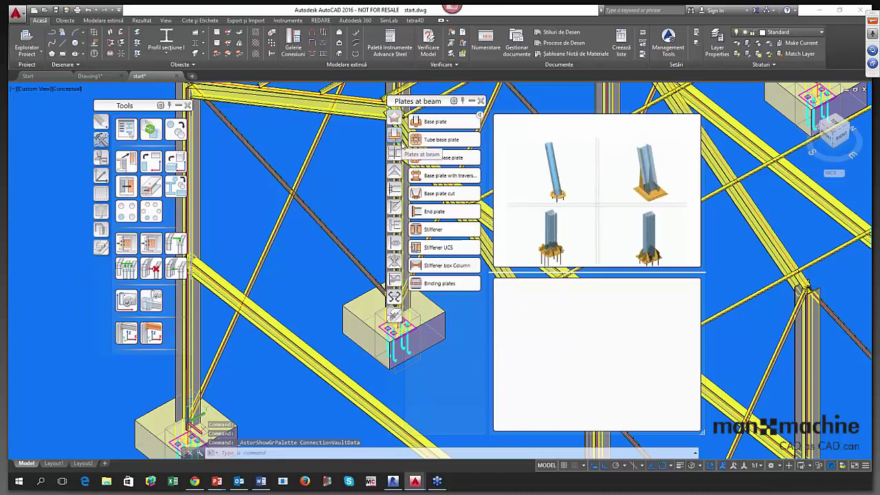
{"action": "left_click", "coordinate": [393, 170]}
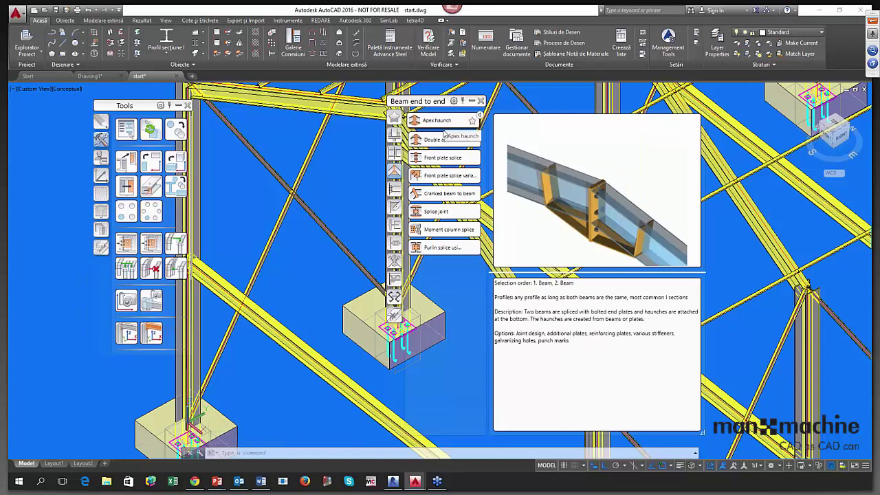
{"action": "left_click", "coordinate": [437, 124]}
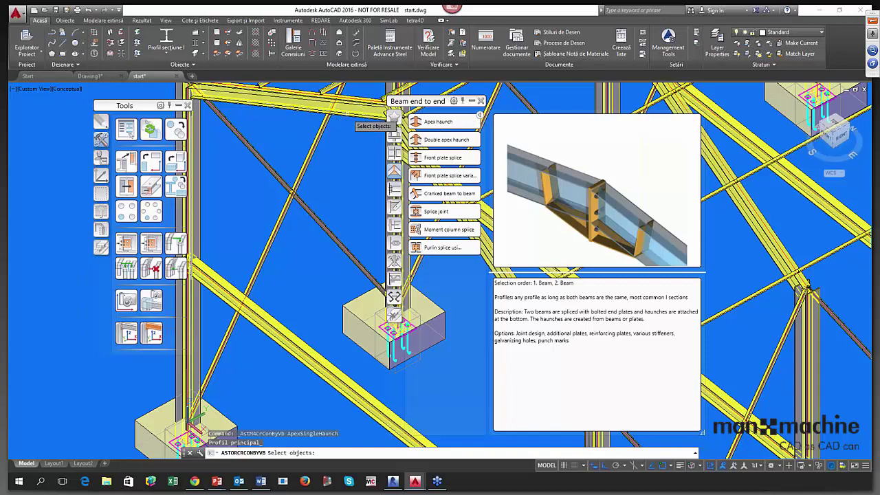
{"action": "left_click", "coordinate": [345, 121]}
{"action": "middle_click_drag", "start_coordinate": [338, 133], "coordinate": [306, 174]}
{"action": "key", "text": "Return"}
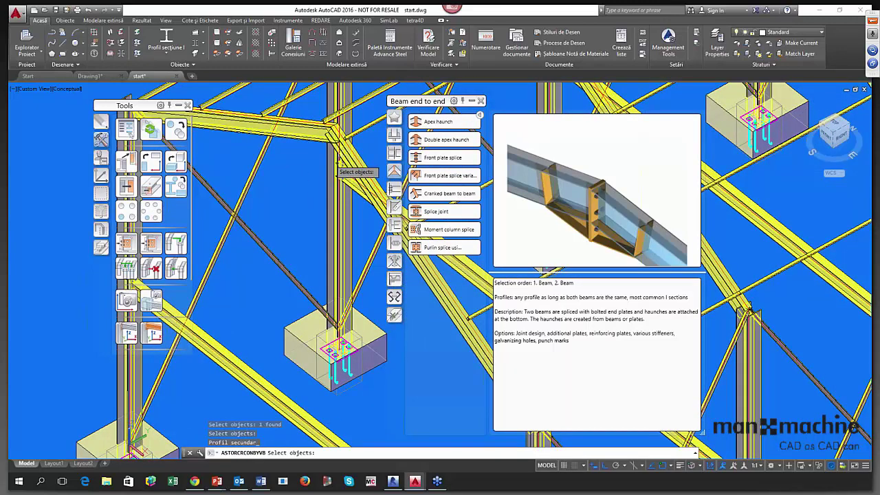
{"action": "scroll", "coordinate": [303, 167], "scroll_direction": "down", "scroll_amount": 4}
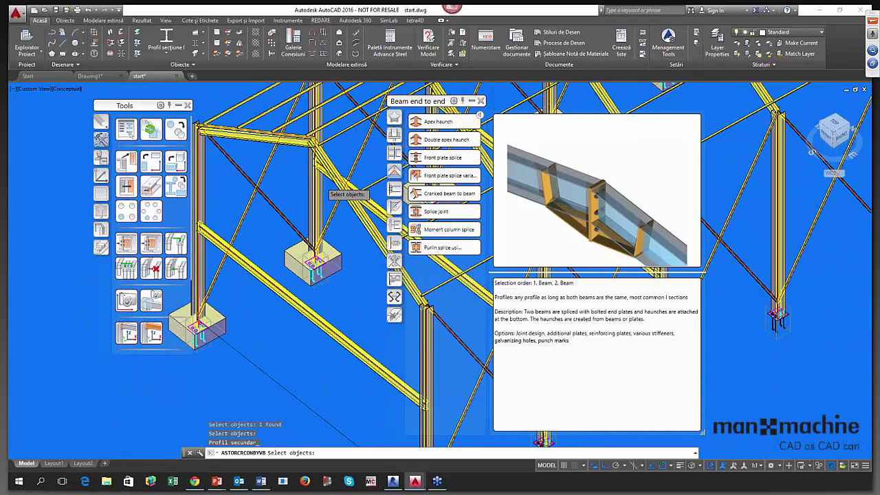
{"action": "scroll", "coordinate": [319, 183], "scroll_direction": "up", "scroll_amount": 3}
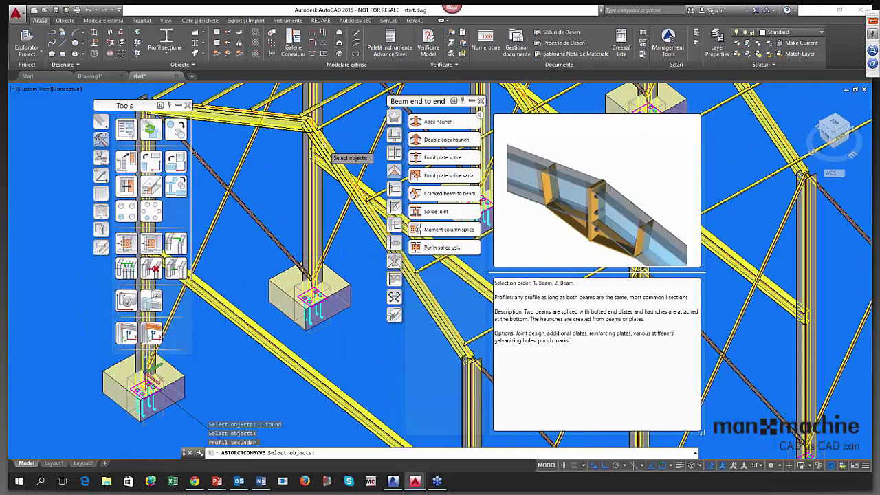
{"action": "mouse_move", "coordinate": [329, 144]}
{"action": "middle_mouse_down", "text": "shift"}
{"action": "mouse_move", "coordinate": [343, 125]}
{"action": "mouse_move", "coordinate": [332, 138]}
{"action": "middle_mouse_up", "text": "shift"}
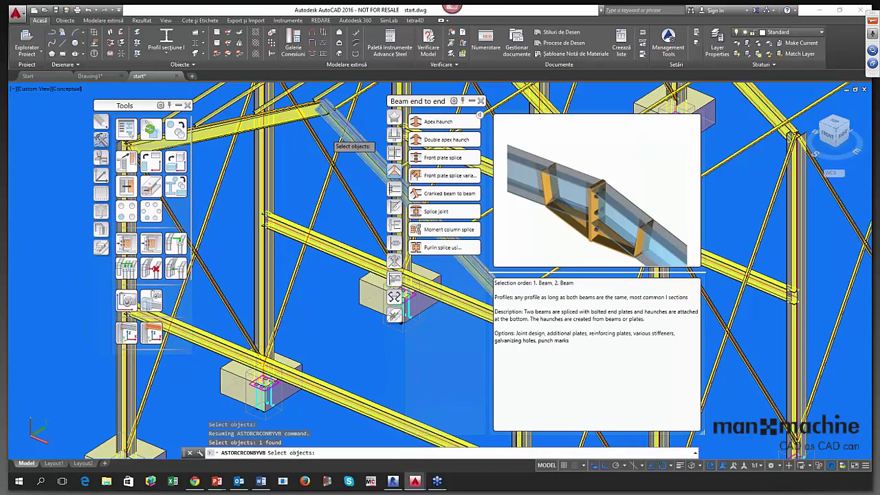
{"action": "left_click", "coordinate": [334, 124]}
{"action": "key", "text": "Return"}
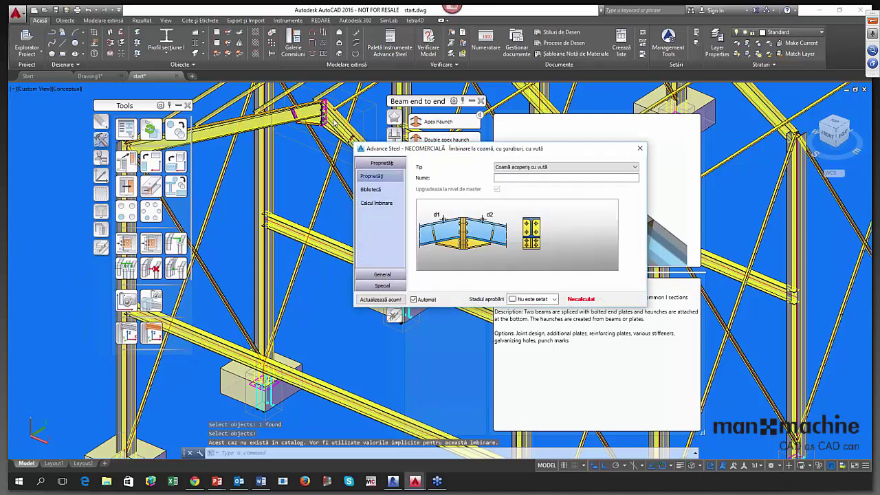
Open the apex haunch's joint design settings and the moment M (kNm) value for editing.
{"action": "middle_click_drag", "start_coordinate": [302, 169], "coordinate": [235, 234]}
{"action": "left_click_drag", "start_coordinate": [436, 155], "coordinate": [426, 153]}
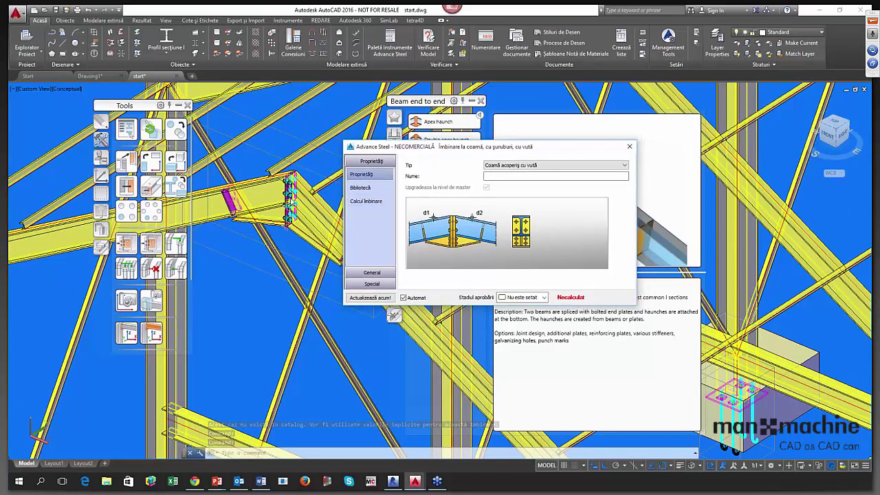
{"action": "left_click", "coordinate": [366, 200]}
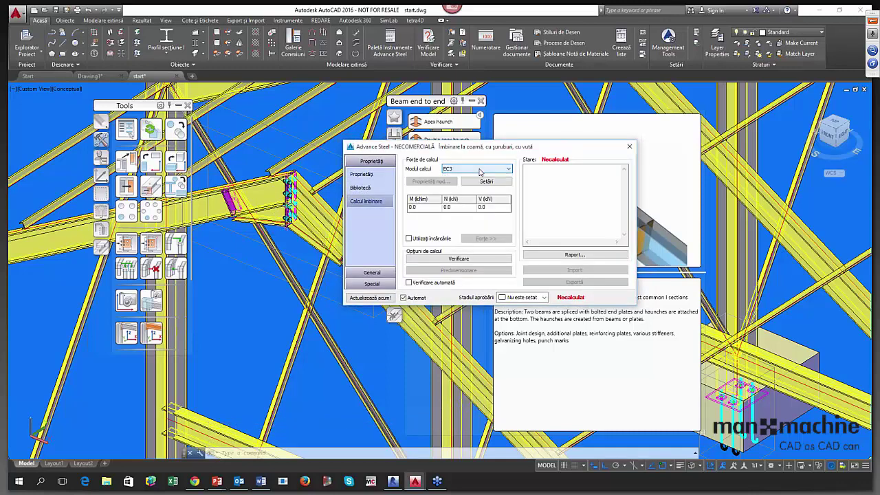
{"action": "left_click", "coordinate": [424, 208]}
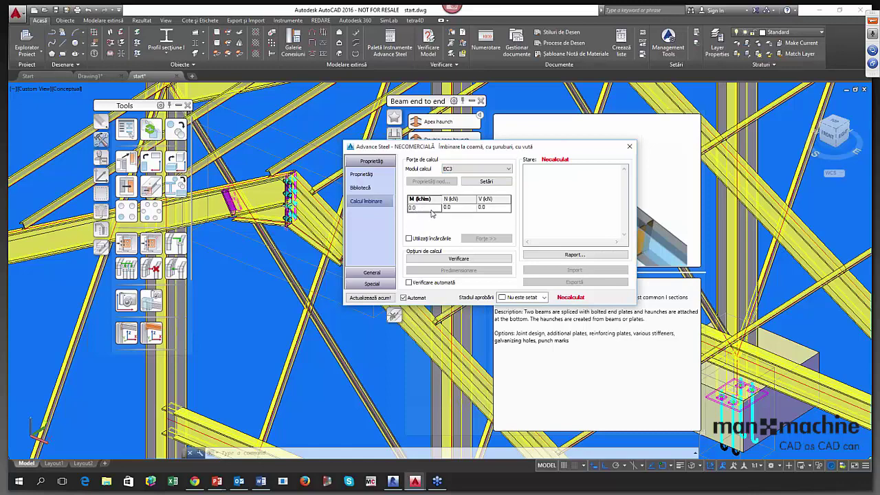
Enter the apex haunch joint's design forces: M 15 kNm, N 20 kN and V 20 kN.
{"action": "left_click_drag", "start_coordinate": [429, 213], "coordinate": [404, 211]}
{"action": "left_click", "coordinate": [451, 210]}
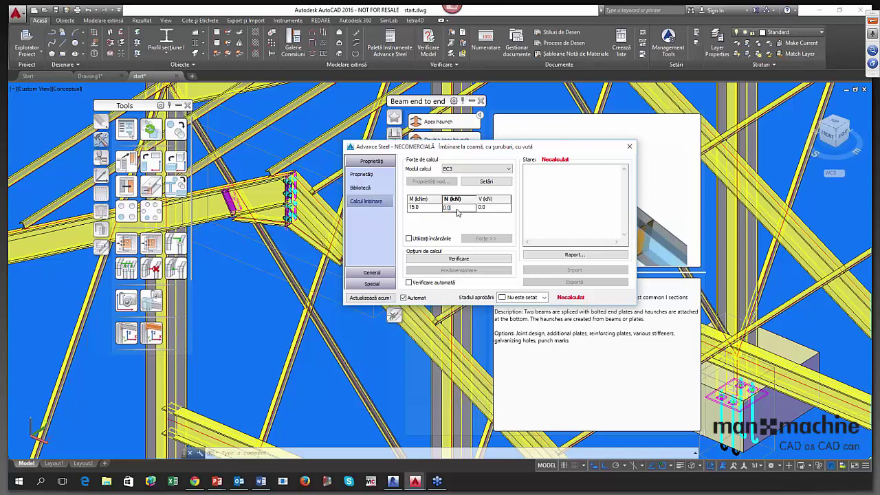
{"action": "type", "text": "20"}
{"action": "left_click", "coordinate": [491, 209]}
{"action": "left_click_drag", "start_coordinate": [488, 211], "coordinate": [462, 208]}
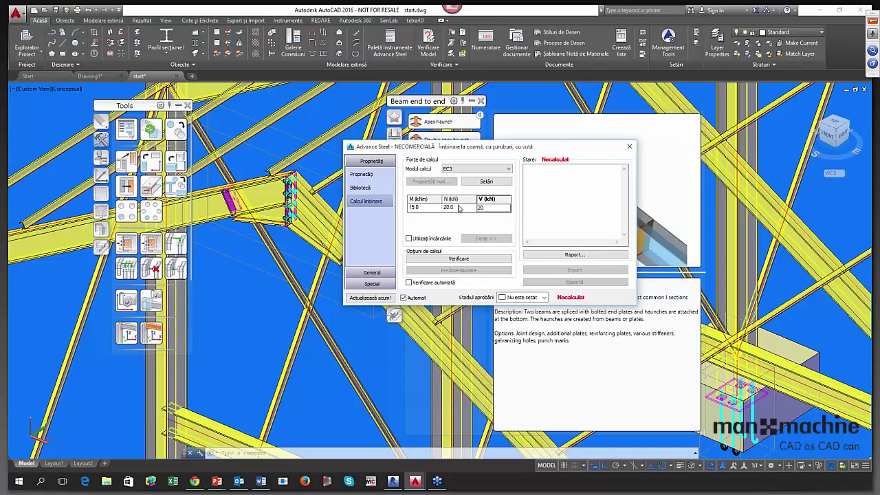
{"action": "left_click", "coordinate": [459, 208]}
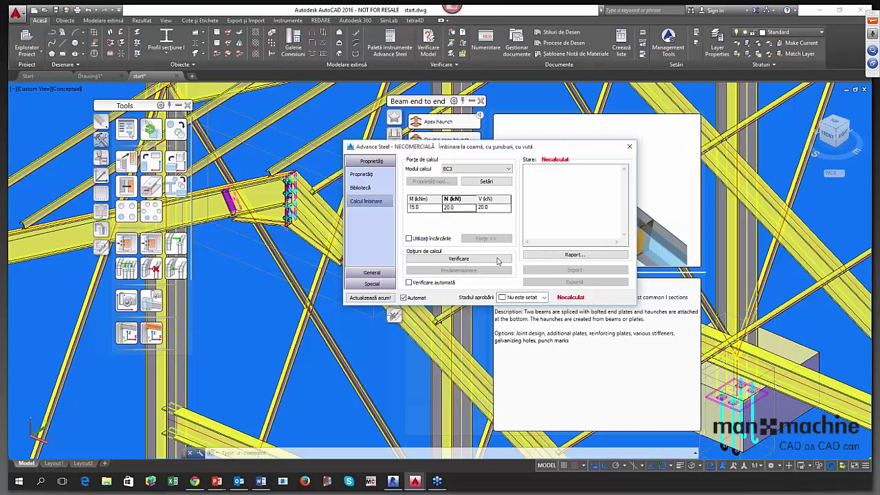
Run the EC3 verification of the apex haunch joint and open its calculation report in a maximized window.
{"action": "mouse_move", "coordinate": [491, 150]}
{"action": "left_mouse_down"}
{"action": "mouse_move", "coordinate": [420, 147]}
{"action": "mouse_move", "coordinate": [494, 144]}
{"action": "left_mouse_up"}
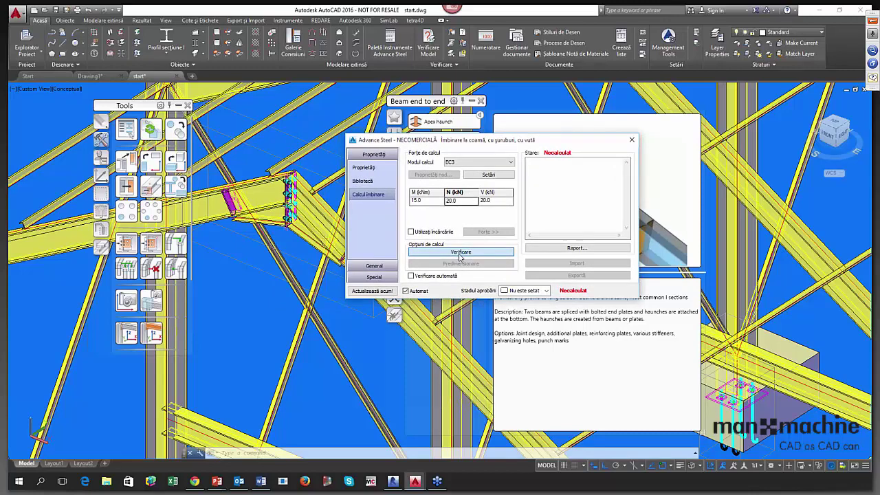
{"action": "left_click", "coordinate": [460, 254]}
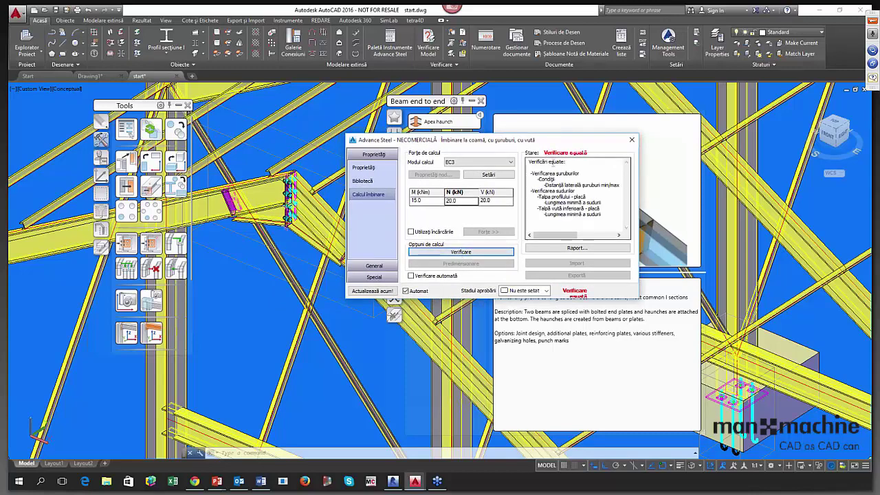
{"action": "left_click", "coordinate": [582, 248]}
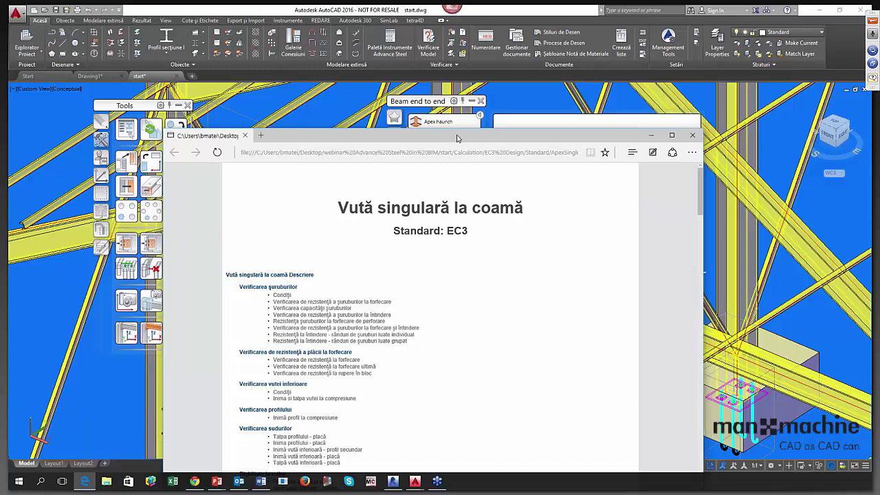
{"action": "left_click_drag", "start_coordinate": [457, 138], "coordinate": [487, 97]}
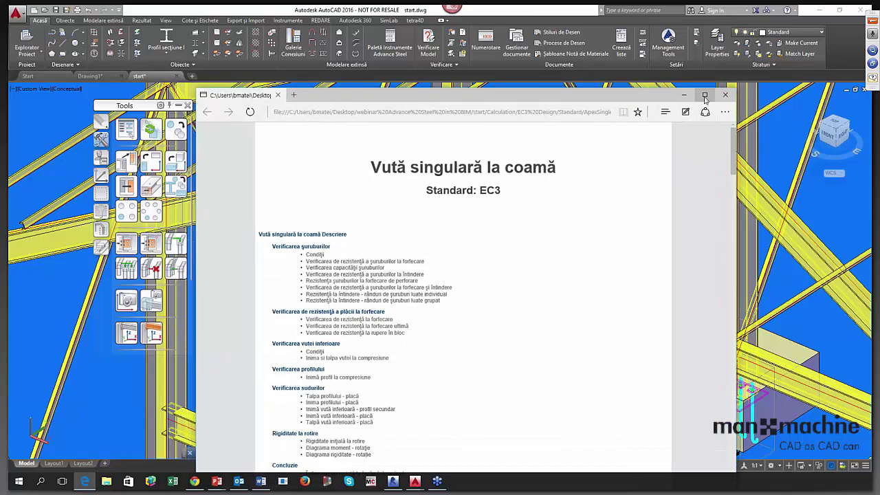
{"action": "left_click", "coordinate": [705, 100]}
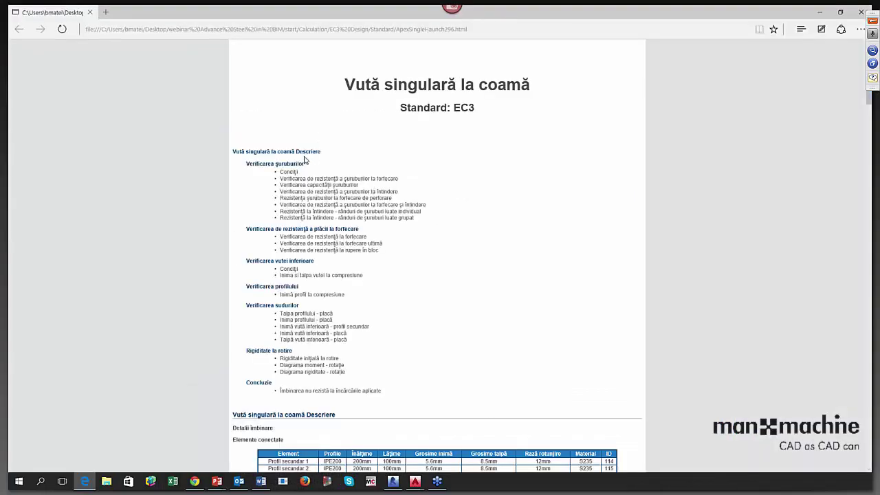
Review the report's contents, joint data and bolt conditions, highlighting the result of the lateral bolt distance check perpendicular to the load.
{"action": "scroll", "coordinate": [306, 160], "scroll_direction": "down", "scroll_amount": 2}
{"action": "scroll", "coordinate": [308, 130], "scroll_direction": "up", "scroll_amount": 2}
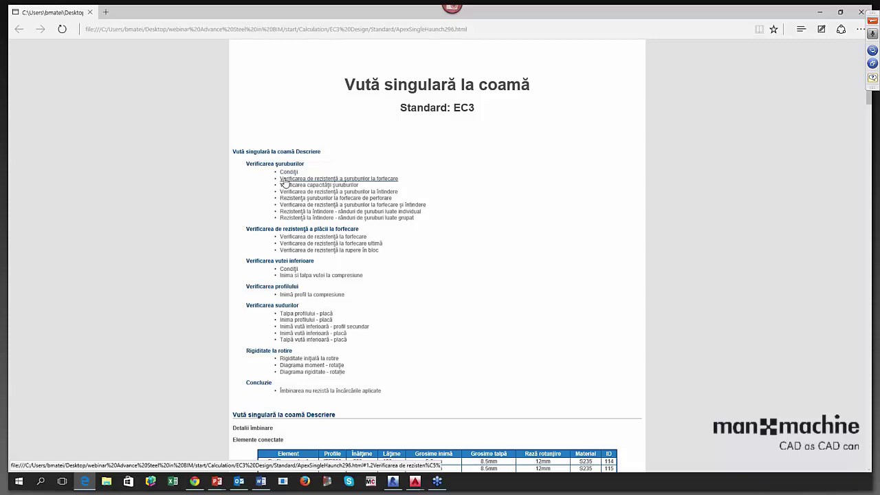
{"action": "scroll", "coordinate": [284, 183], "scroll_direction": "down", "scroll_amount": 1}
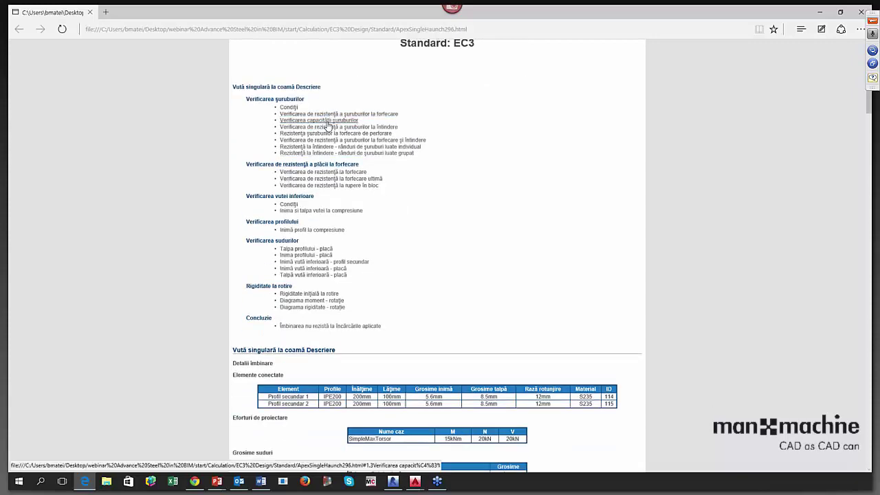
{"action": "scroll", "coordinate": [327, 138], "scroll_direction": "down", "scroll_amount": 4}
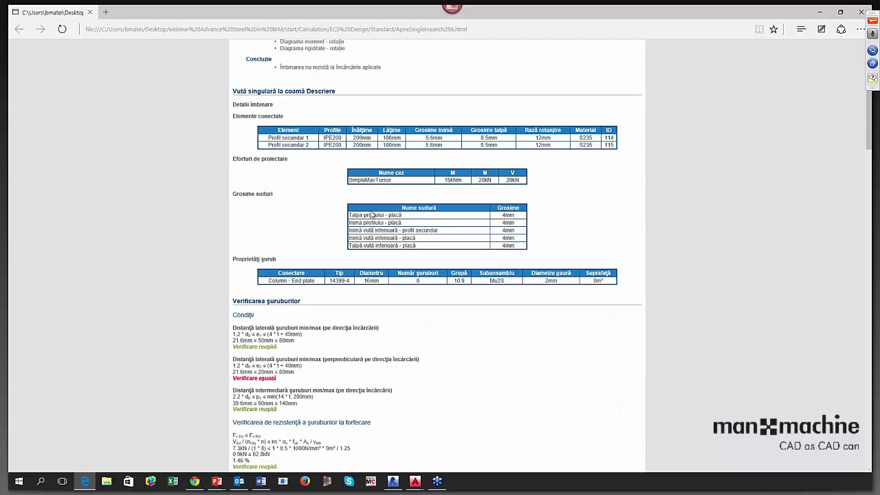
{"action": "scroll", "coordinate": [325, 236], "scroll_direction": "down", "scroll_amount": 3}
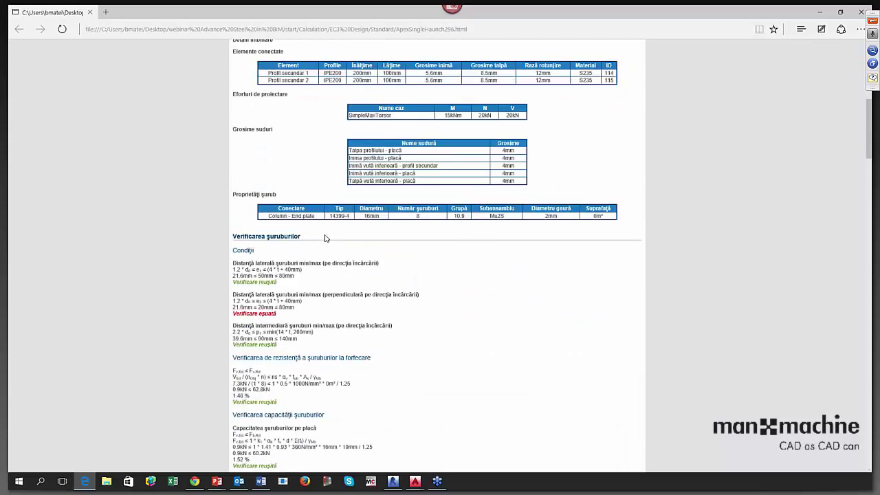
{"action": "scroll", "coordinate": [309, 227], "scroll_direction": "down", "scroll_amount": 1}
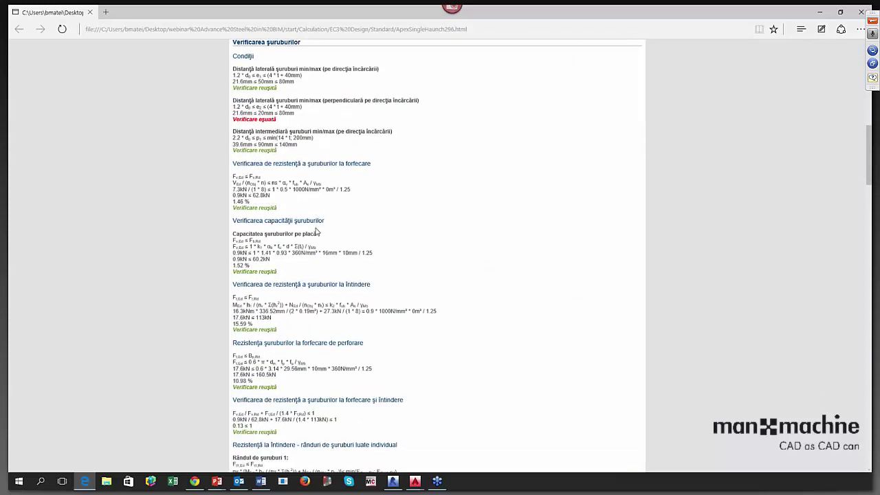
{"action": "scroll", "coordinate": [249, 178], "scroll_direction": "up", "scroll_amount": 1}
{"action": "left_click_drag", "start_coordinate": [233, 184], "coordinate": [276, 184]}
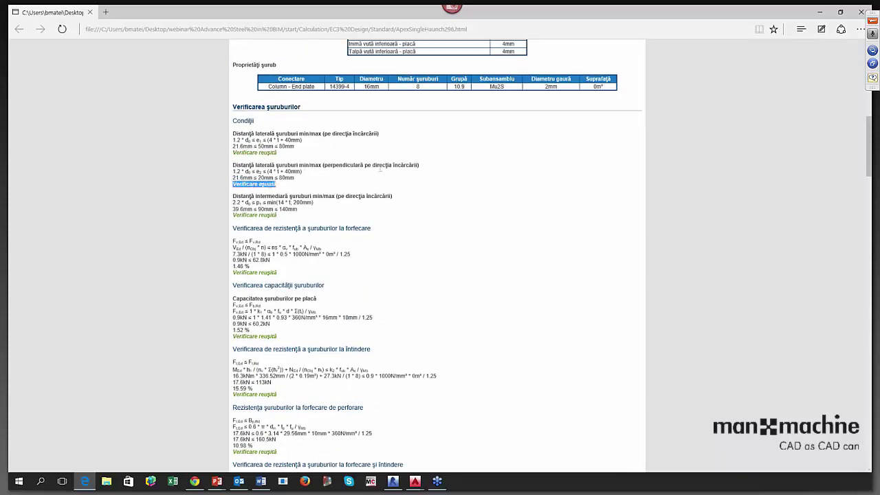
Examine the report's remaining bolt, weld and rotational stiffness checks through to the conclusion, and return to the bolt conditions.
{"action": "scroll", "coordinate": [371, 177], "scroll_direction": "down", "scroll_amount": 9}
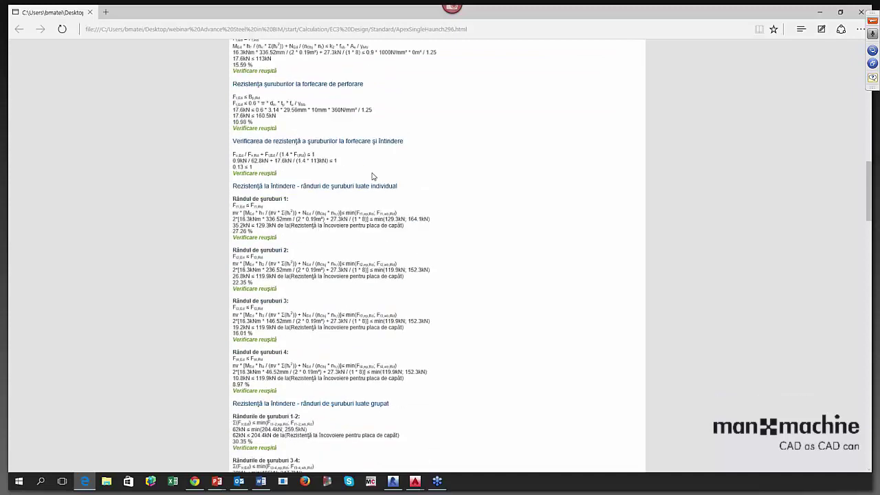
{"action": "scroll", "coordinate": [372, 176], "scroll_direction": "down", "scroll_amount": 6}
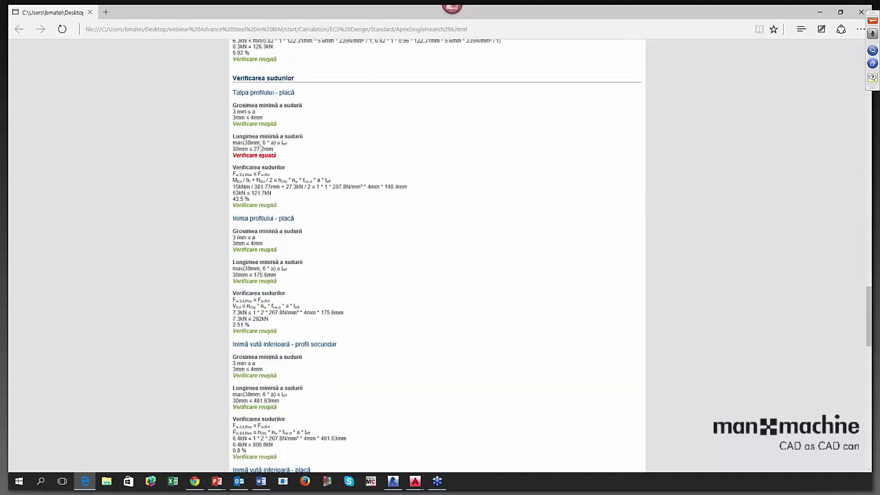
{"action": "scroll", "coordinate": [323, 195], "scroll_direction": "down", "scroll_amount": 8}
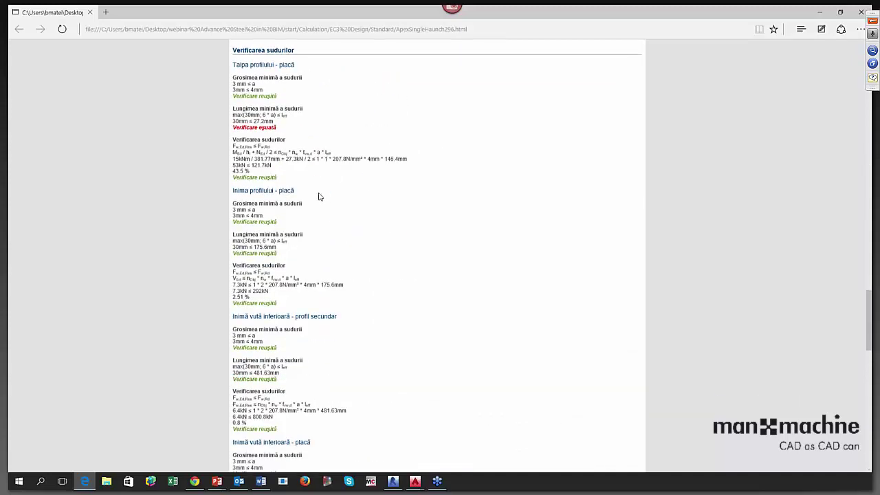
{"action": "scroll", "coordinate": [252, 143], "scroll_direction": "down", "scroll_amount": 6}
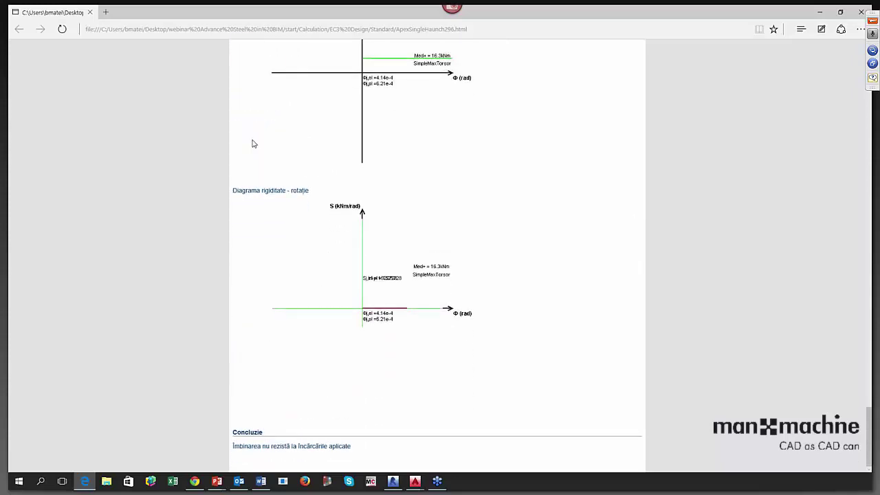
{"action": "scroll", "coordinate": [252, 143], "scroll_direction": "up", "scroll_amount": 10}
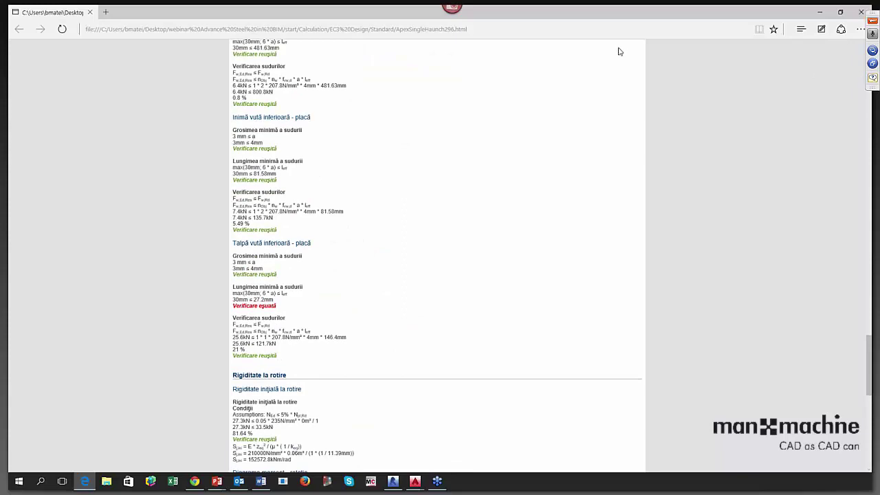
{"action": "scroll", "coordinate": [473, 136], "scroll_direction": "up", "scroll_amount": 1}
{"action": "scroll", "coordinate": [473, 136], "scroll_direction": "up", "scroll_amount": 15}
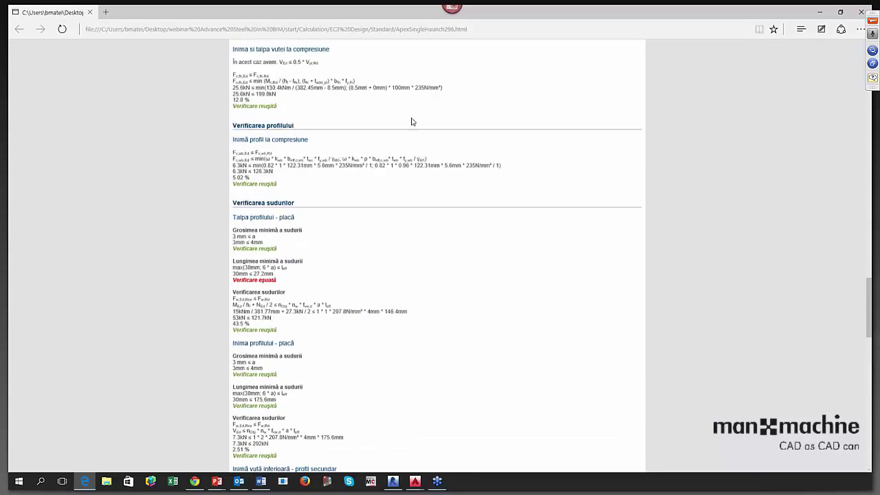
{"action": "scroll", "coordinate": [347, 108], "scroll_direction": "up", "scroll_amount": 20}
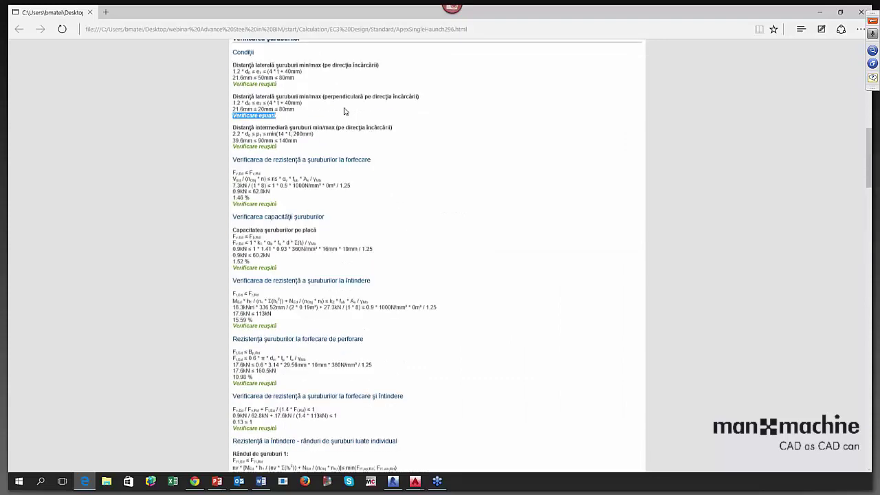
Close the calculation report and the joint properties, and save the drawing.
{"action": "left_click", "coordinate": [862, 13]}
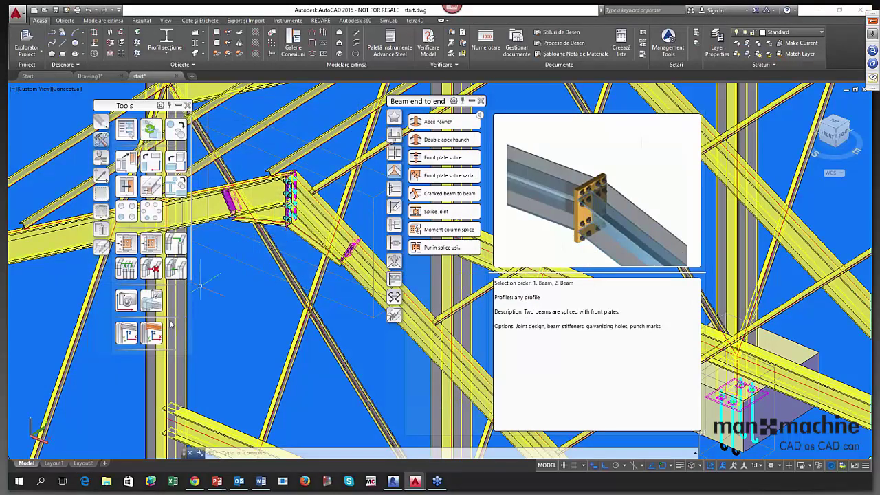
{"action": "key", "text": "Escape"}
{"action": "key", "text": "ctrl+s"}
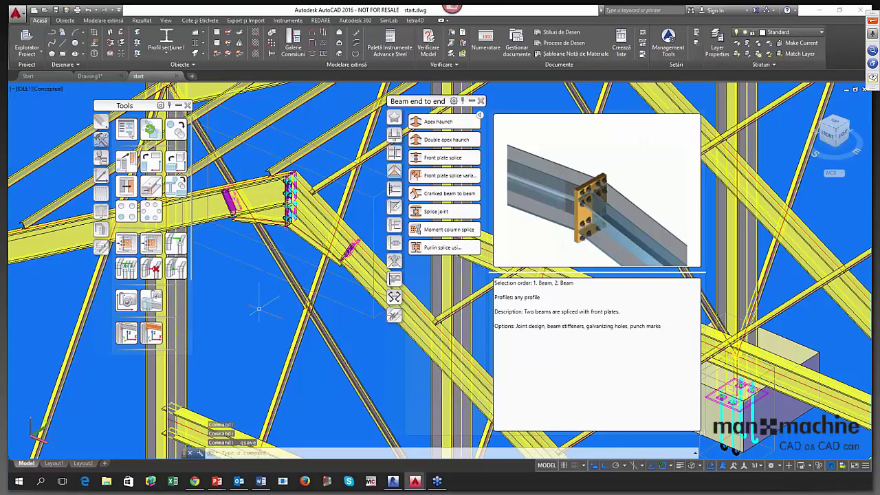
Export the steel model for Revit as ASteelWebinar.smlx, replacing the existing file and saving the model for export compatibility.
{"action": "middle_click_drag", "start_coordinate": [275, 292], "coordinate": [295, 288], "text": "shift"}
{"action": "left_click", "coordinate": [245, 20]}
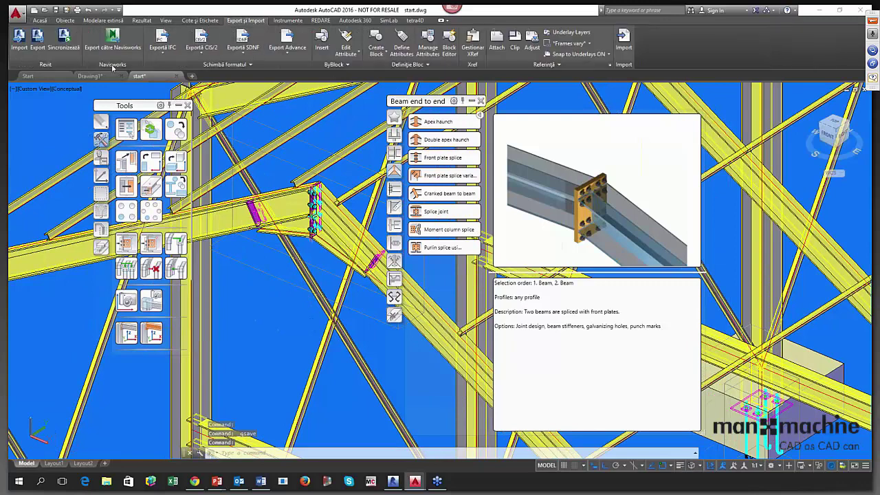
{"action": "left_click", "coordinate": [44, 51]}
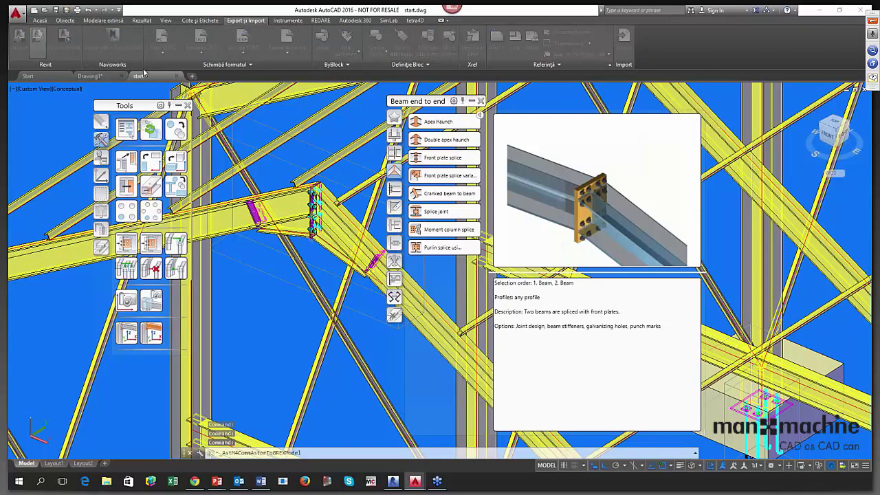
{"action": "left_click", "coordinate": [124, 107]}
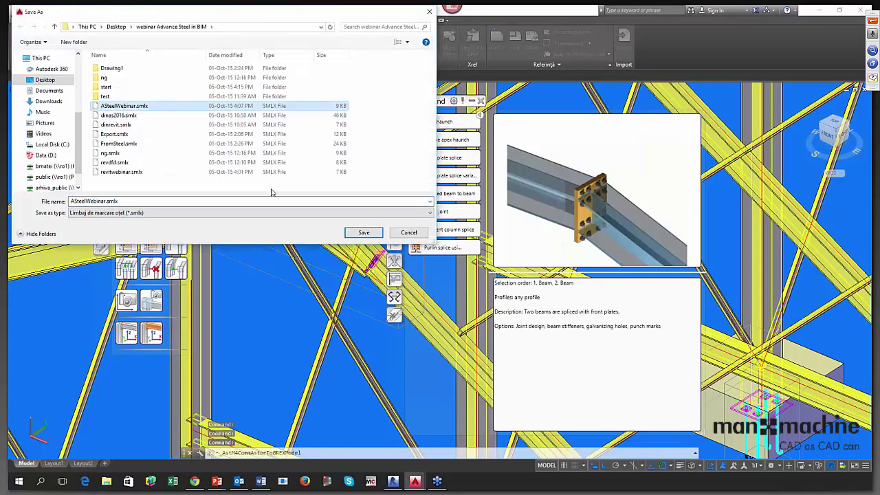
{"action": "left_click", "coordinate": [363, 232]}
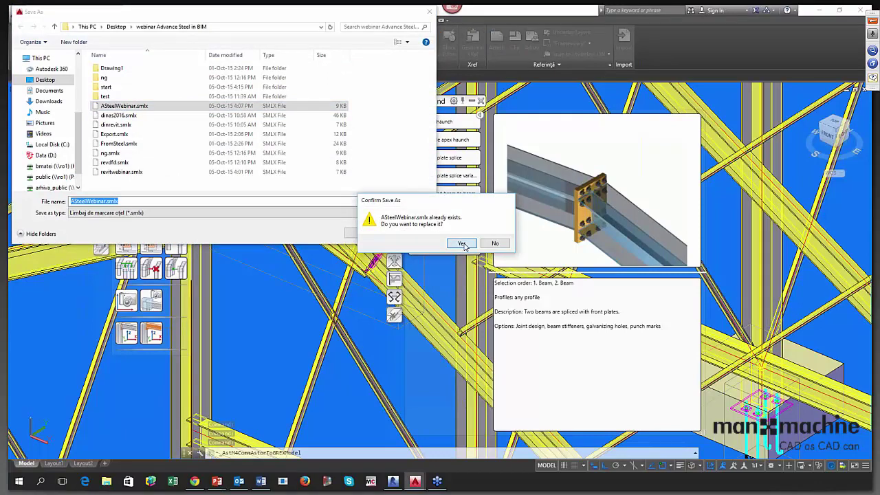
{"action": "left_click", "coordinate": [458, 246]}
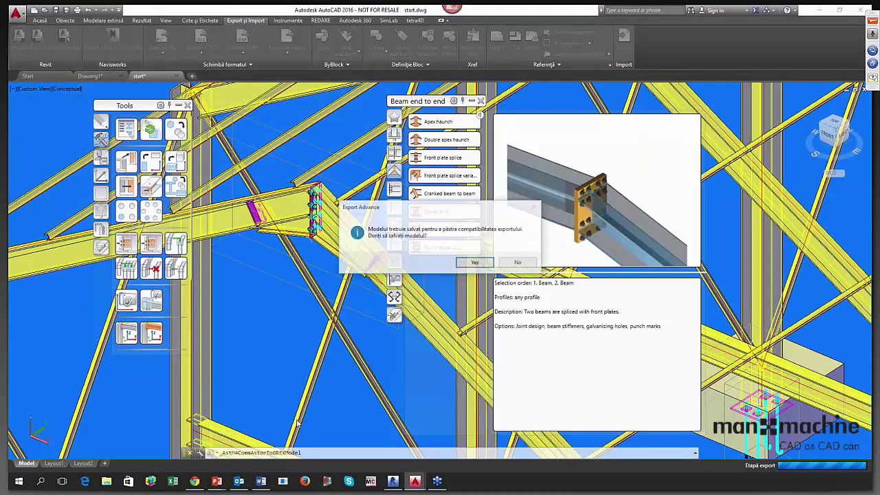
{"action": "left_click", "coordinate": [464, 261]}
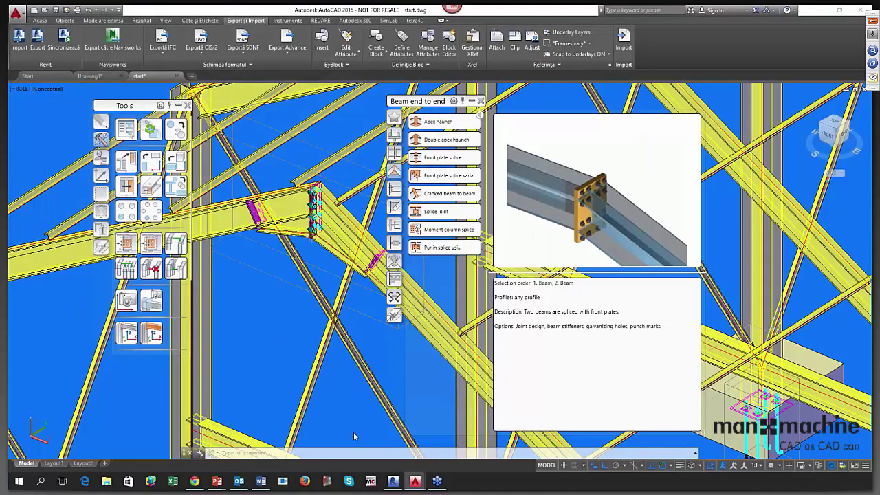
Switch to Revit and load ASteelWebinar.smlx into the Advance Steel Extension's model synchronisation.
{"action": "mouse_move", "coordinate": [392, 481]}
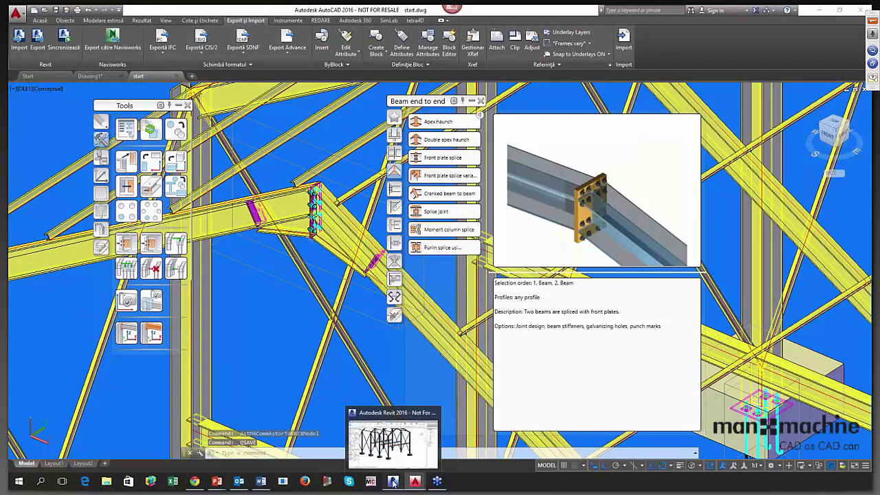
{"action": "left_click", "coordinate": [393, 481]}
{"action": "scroll", "coordinate": [442, 323], "scroll_direction": "down", "scroll_amount": 5}
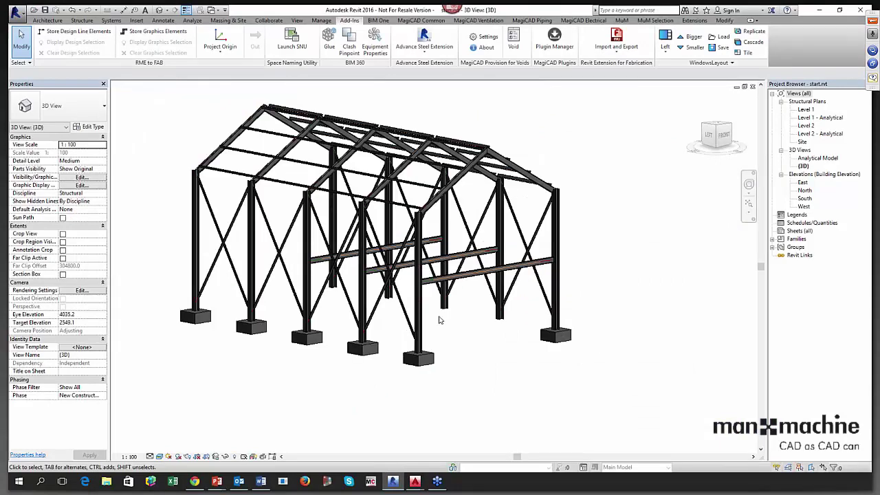
{"action": "middle_click_drag", "start_coordinate": [501, 316], "coordinate": [472, 347], "text": "shift"}
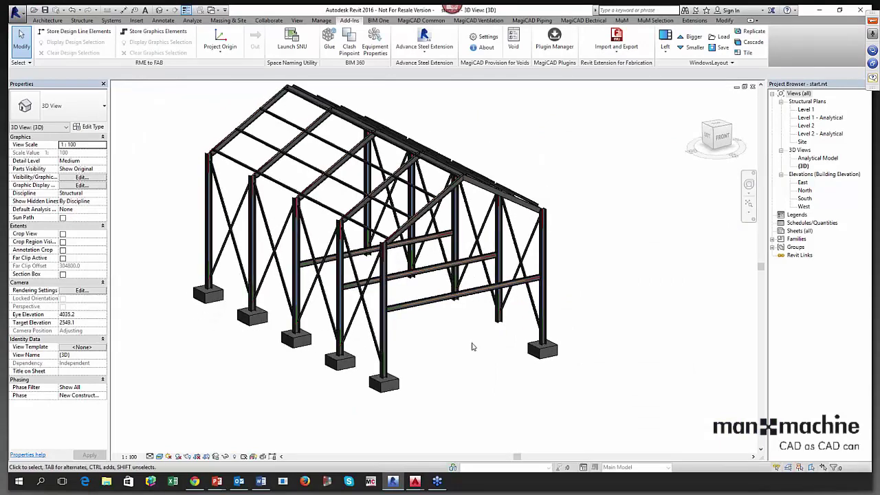
{"action": "left_click", "coordinate": [424, 43]}
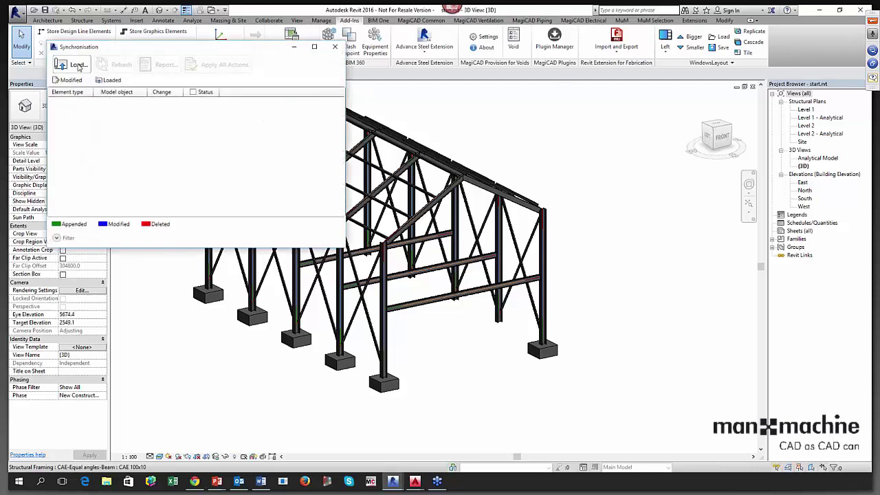
{"action": "left_click", "coordinate": [78, 66]}
{"action": "left_click", "coordinate": [180, 131]}
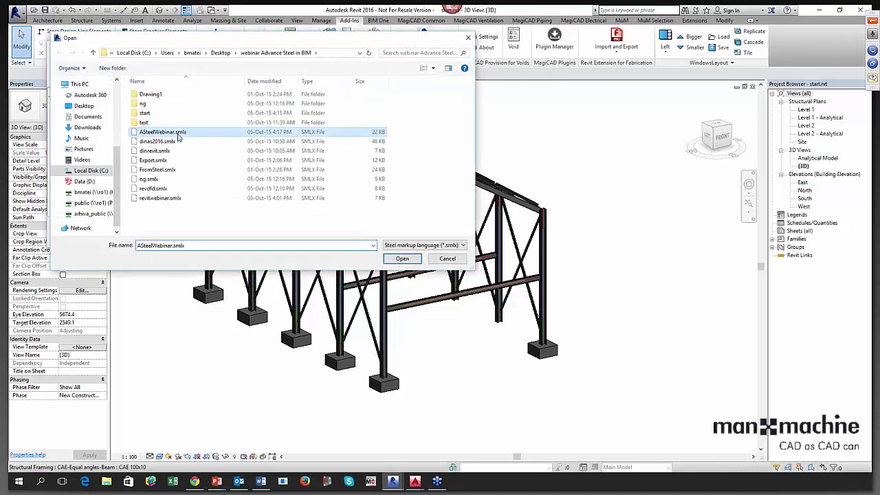
{"action": "double_click", "coordinate": [180, 133]}
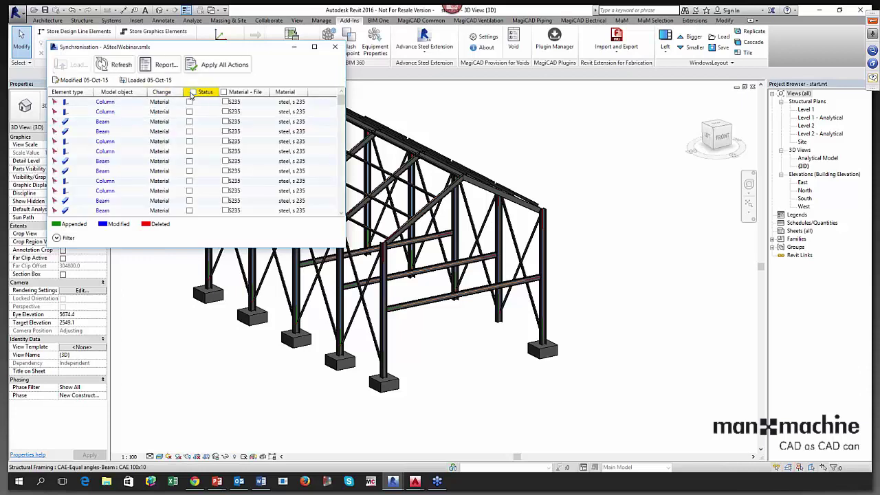
Accept all status and file-material changes in the ASteelWebinar.smlx synchronisation list and apply all actions to the Revit model.
{"action": "left_click", "coordinate": [193, 92]}
{"action": "left_click", "coordinate": [223, 92]}
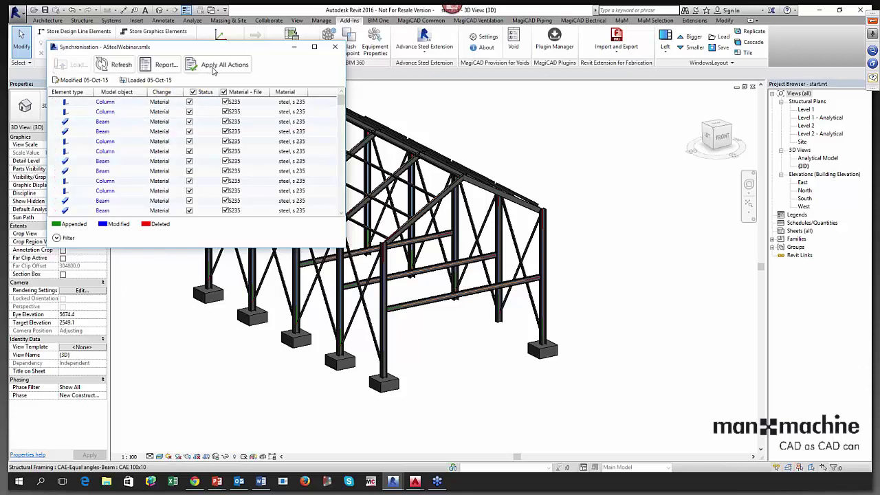
{"action": "left_click", "coordinate": [222, 64]}
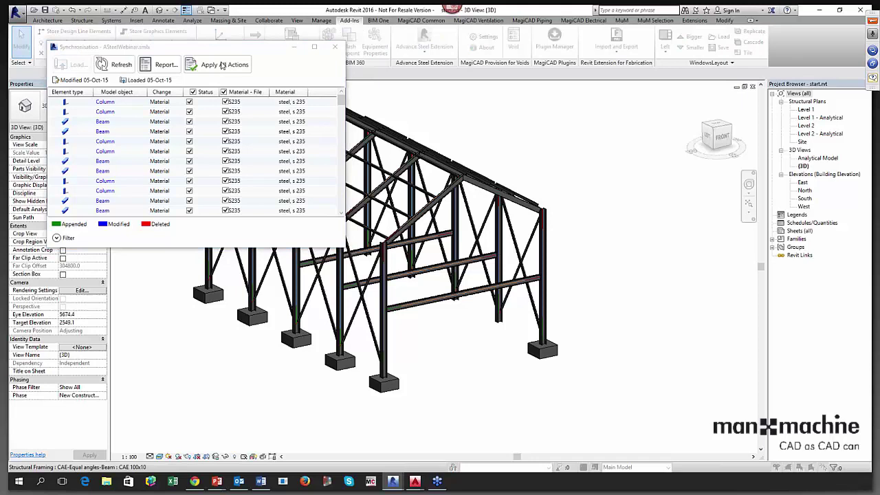
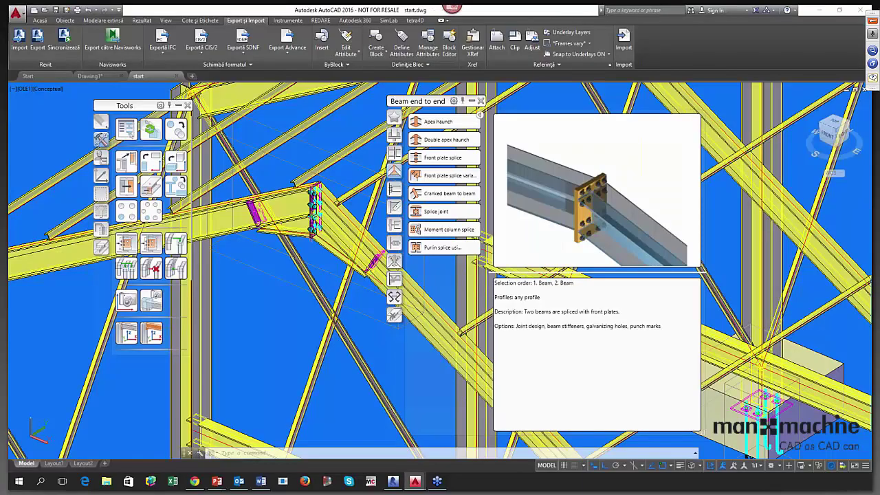
Return to Revit and inspect the structural material and thickness of a small plate at a column base.
{"action": "left_click", "coordinate": [393, 481]}
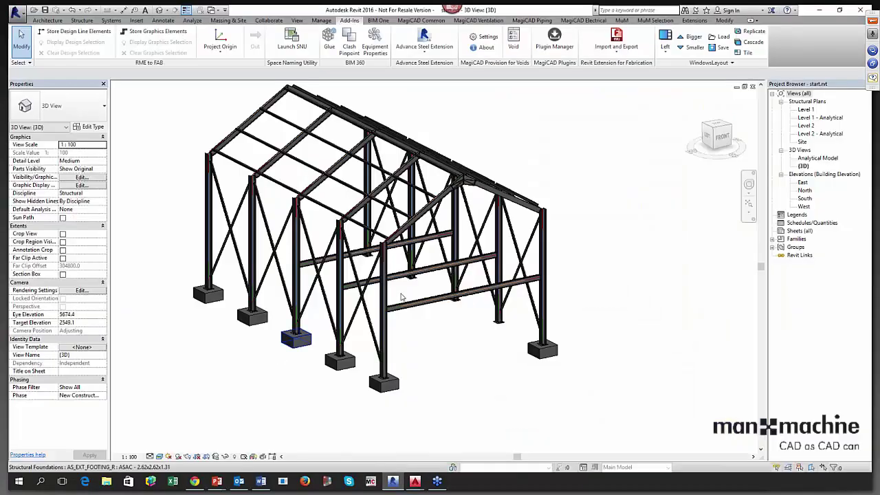
{"action": "scroll", "coordinate": [415, 363], "scroll_direction": "up", "scroll_amount": 10}
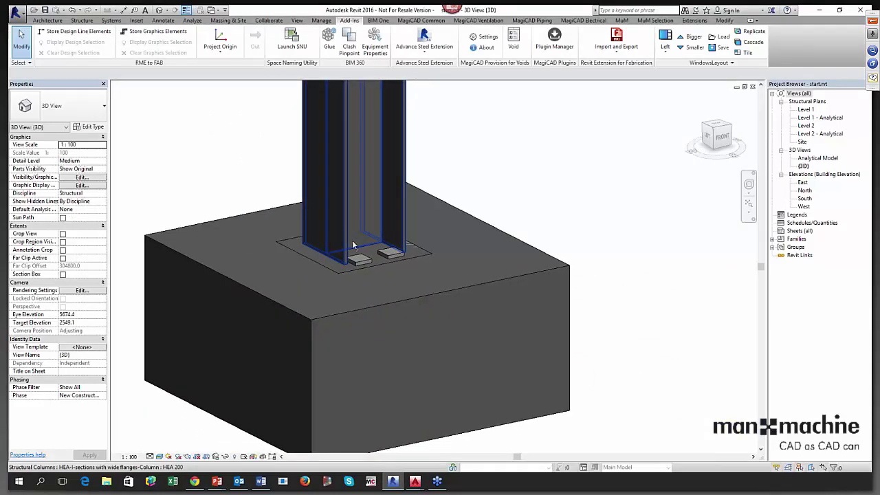
{"action": "scroll", "coordinate": [354, 244], "scroll_direction": "up", "scroll_amount": 3}
{"action": "left_click", "coordinate": [363, 255]}
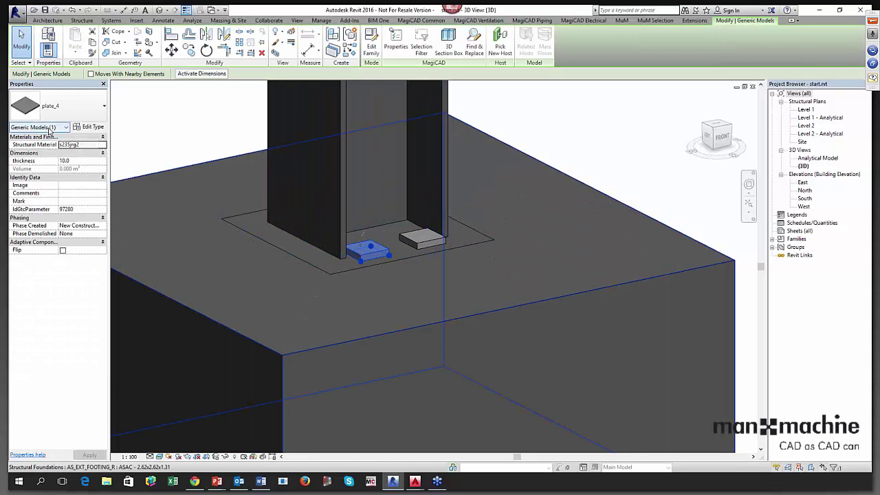
{"action": "left_click", "coordinate": [84, 145]}
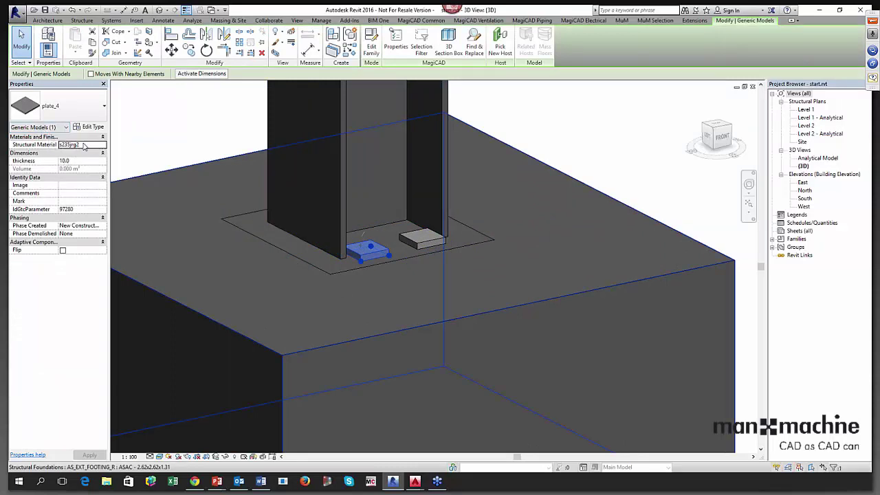
{"action": "left_click", "coordinate": [83, 144]}
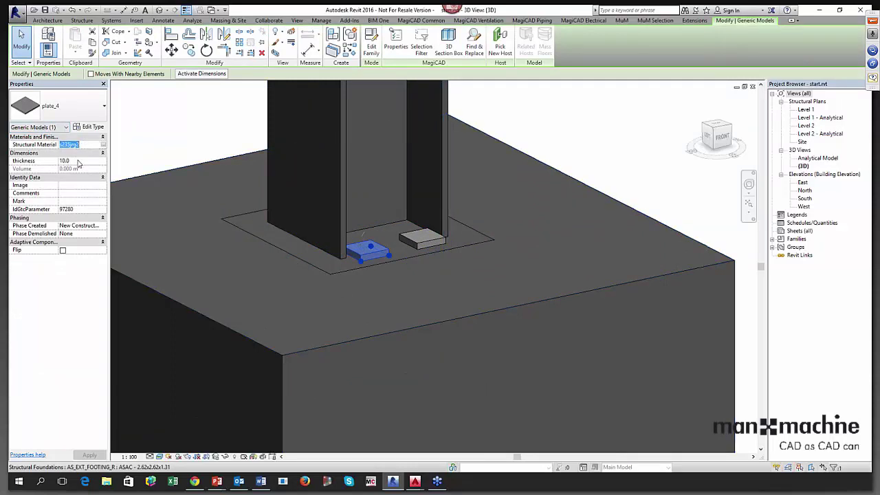
{"action": "left_click", "coordinate": [78, 161]}
{"action": "left_click", "coordinate": [72, 161]}
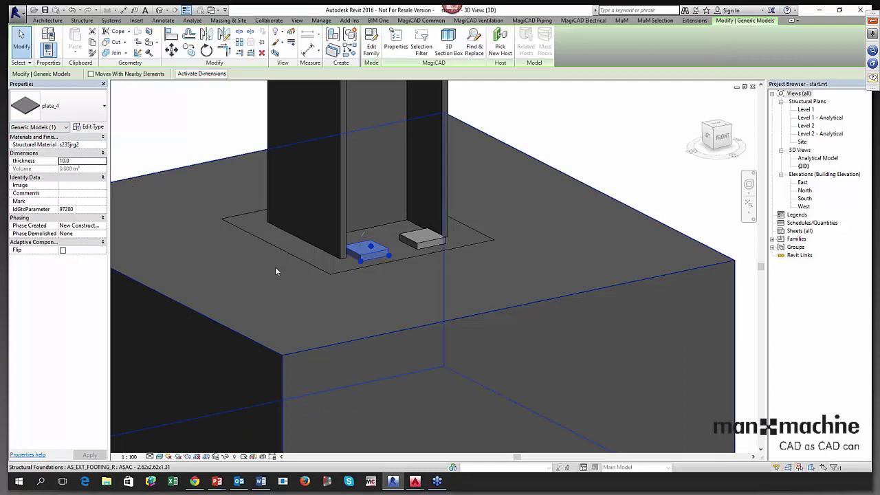
Examine the imported apex haunch connection, checking the properties of its end stiffener plate and the adjoining haunch profile.
{"action": "scroll", "coordinate": [275, 271], "scroll_direction": "down", "scroll_amount": 6}
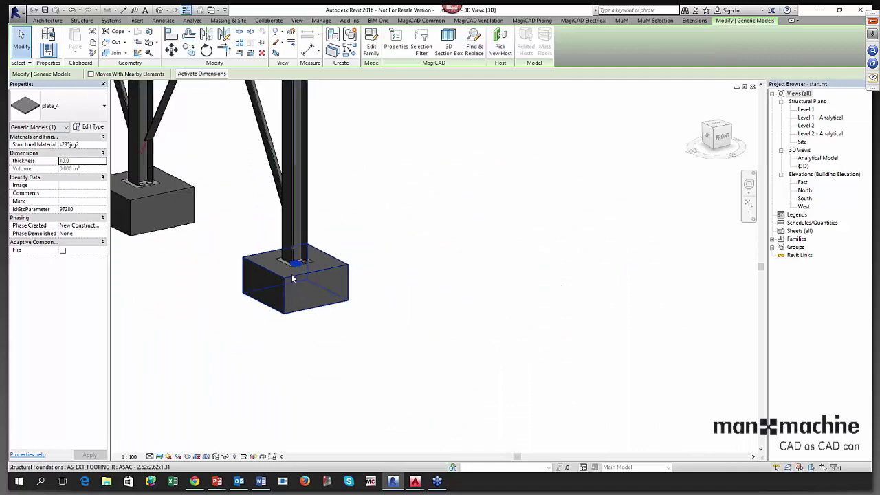
{"action": "scroll", "coordinate": [465, 355], "scroll_direction": "down", "scroll_amount": 8}
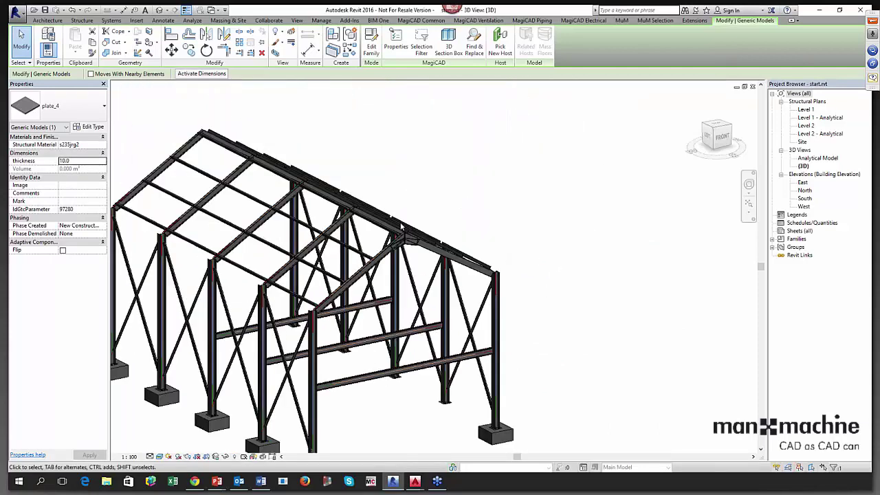
{"action": "scroll", "coordinate": [403, 240], "scroll_direction": "up", "scroll_amount": 10}
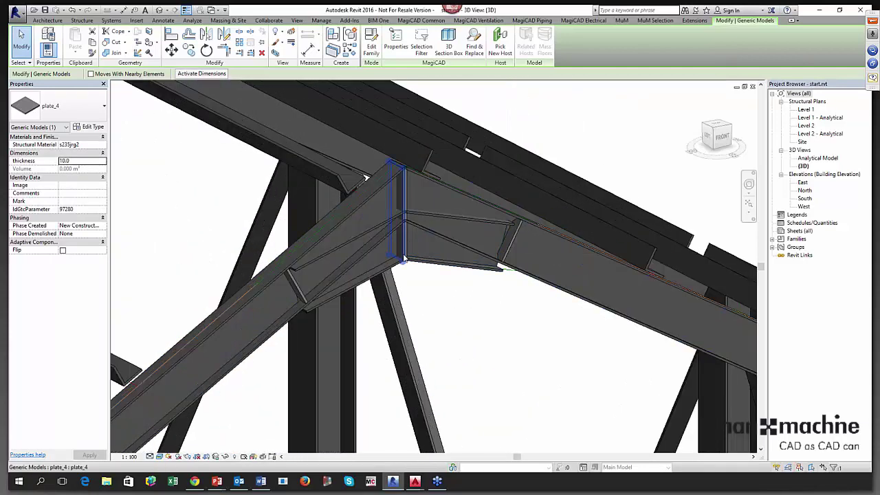
{"action": "scroll", "coordinate": [398, 258], "scroll_direction": "up", "scroll_amount": 2}
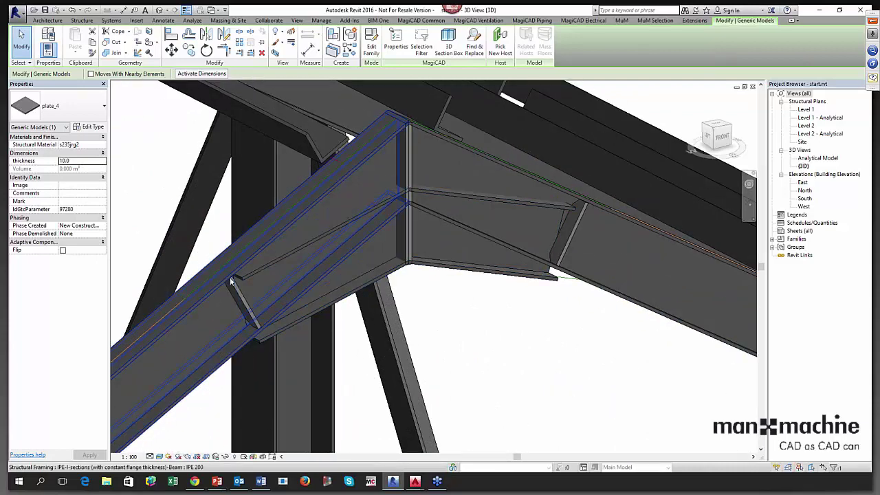
{"action": "left_click", "coordinate": [241, 300]}
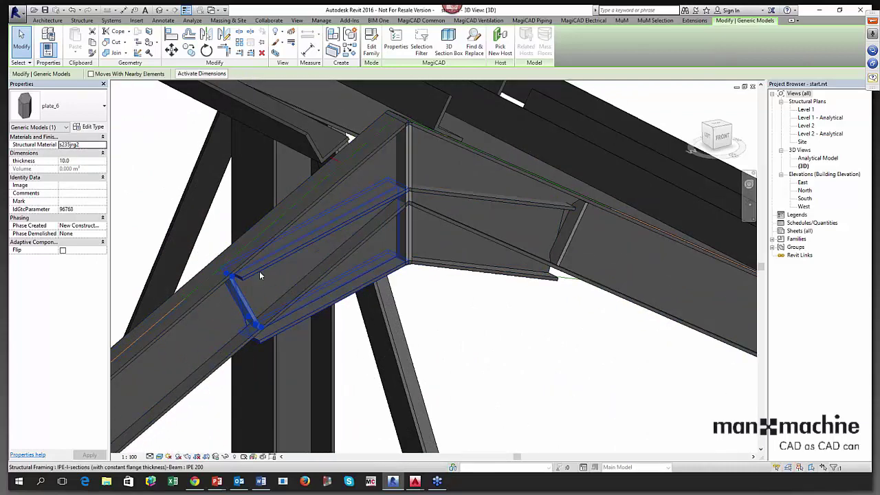
{"action": "left_click", "coordinate": [259, 274]}
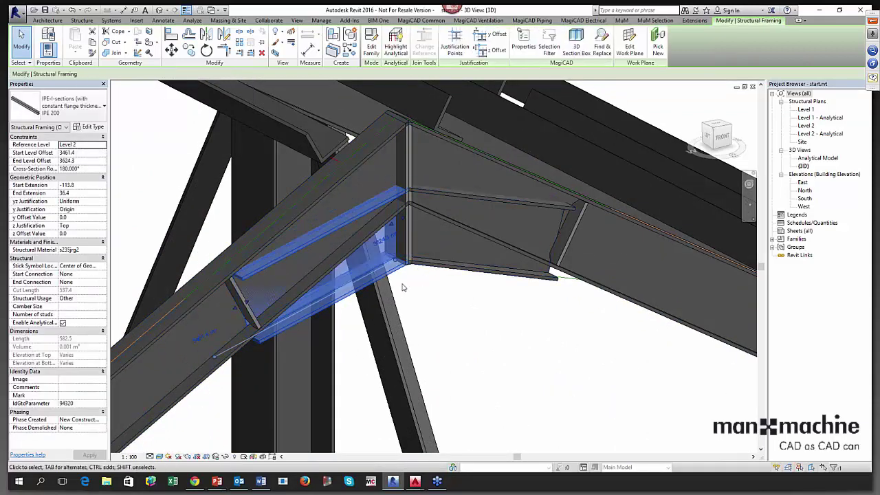
{"action": "key", "text": "Escape"}
{"action": "scroll", "coordinate": [464, 234], "scroll_direction": "down", "scroll_amount": 2}
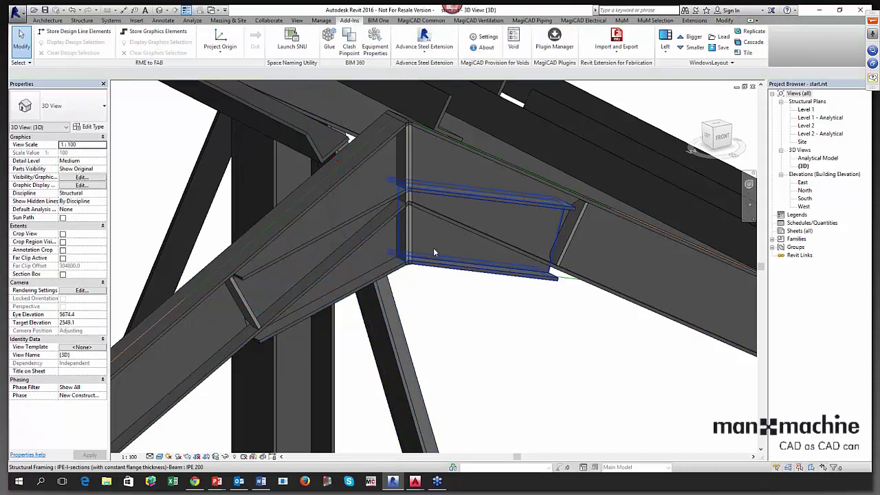
{"action": "scroll", "coordinate": [433, 247], "scroll_direction": "down", "scroll_amount": 3}
{"action": "middle_click_drag", "start_coordinate": [435, 288], "coordinate": [481, 283], "text": "shift"}
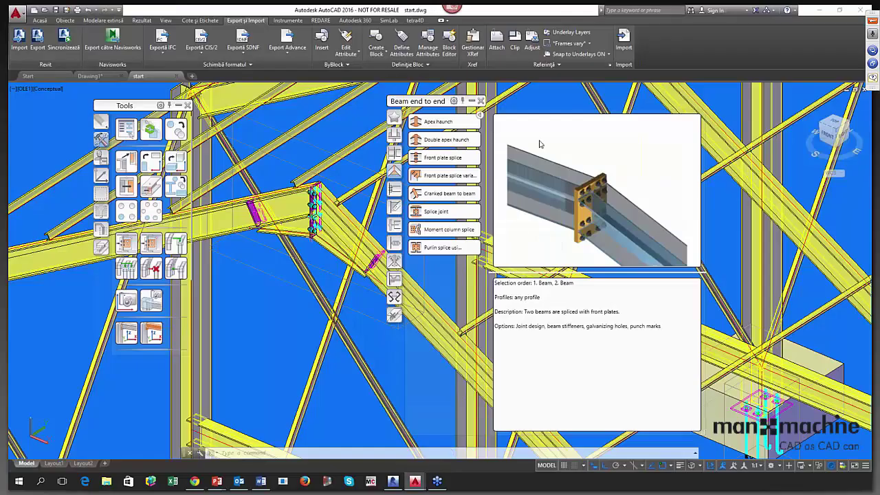
Switch to Advance Steel, close the beam end-to-end connection palette, and save the drawing.
{"action": "left_click", "coordinate": [480, 101]}
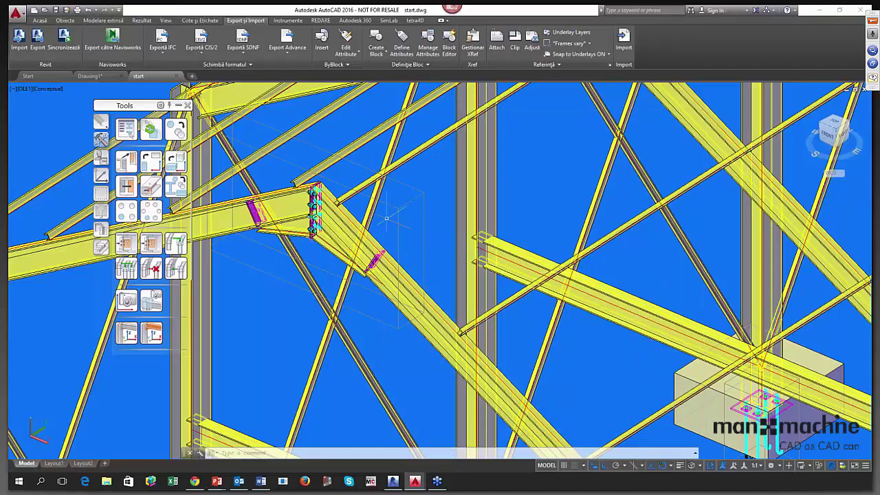
{"action": "scroll", "coordinate": [379, 226], "scroll_direction": "down", "scroll_amount": 10}
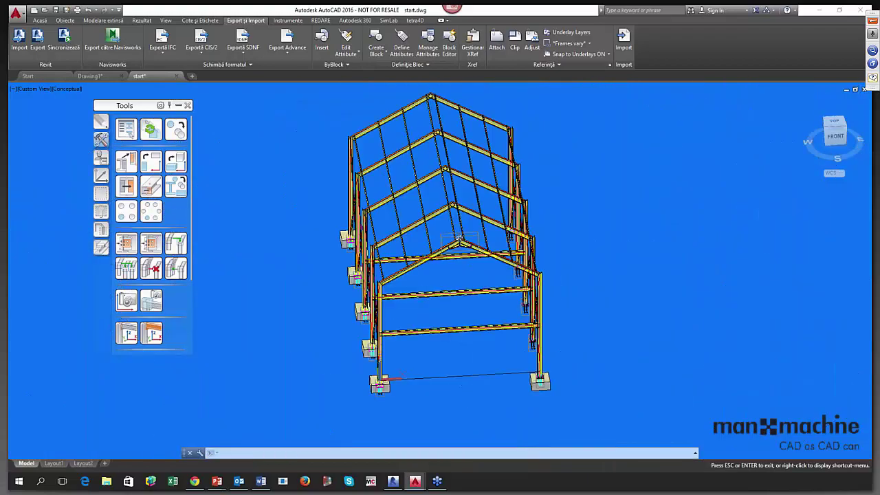
{"action": "key", "text": "ctrl+s"}
{"action": "middle_click_drag", "start_coordinate": [330, 234], "coordinate": [306, 197], "text": "shift"}
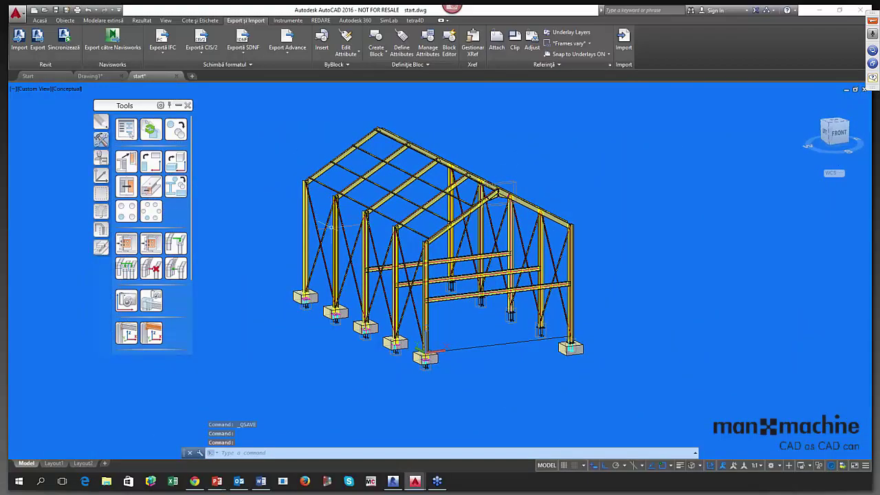
Create a cladding area without support beams from the polyline between the front column bases, deleting the selected polyline.
{"action": "left_click", "coordinate": [41, 20]}
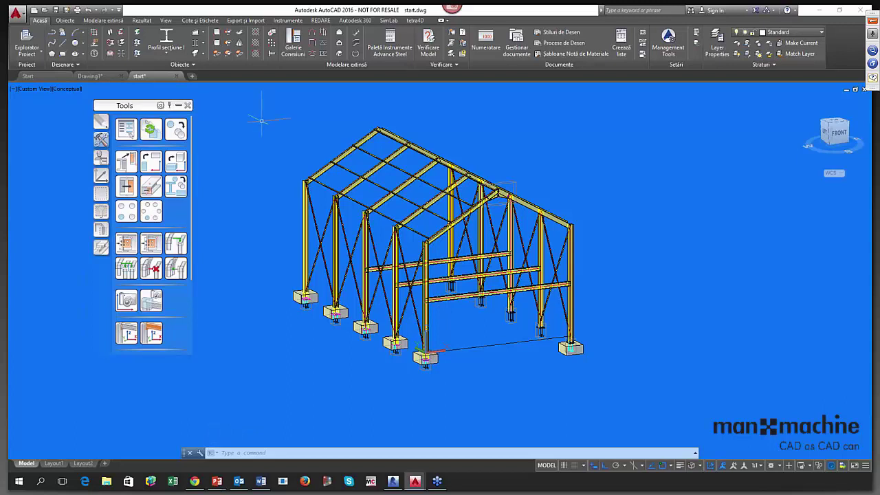
{"action": "left_click", "coordinate": [338, 32]}
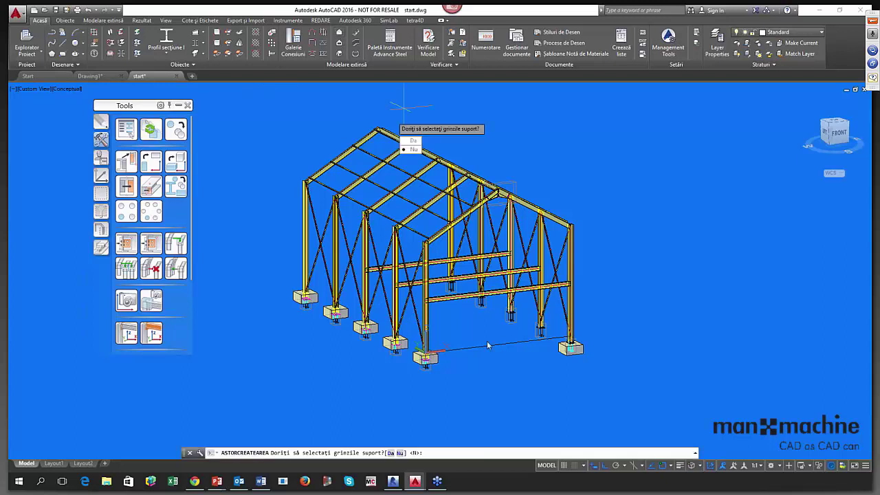
{"action": "left_click", "coordinate": [409, 152]}
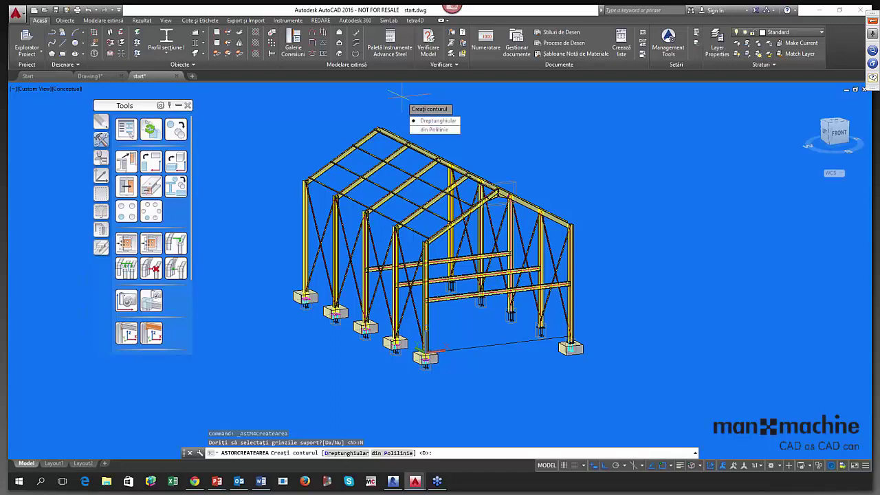
{"action": "left_click", "coordinate": [433, 130]}
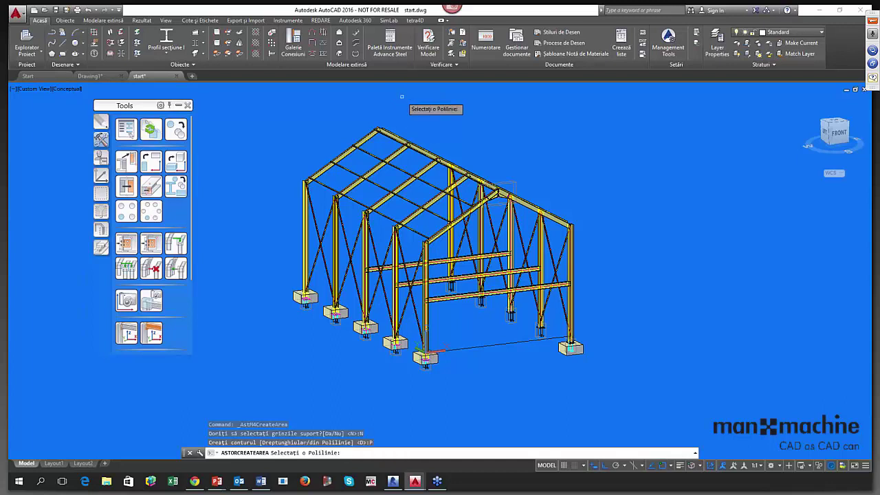
{"action": "left_click", "coordinate": [497, 345]}
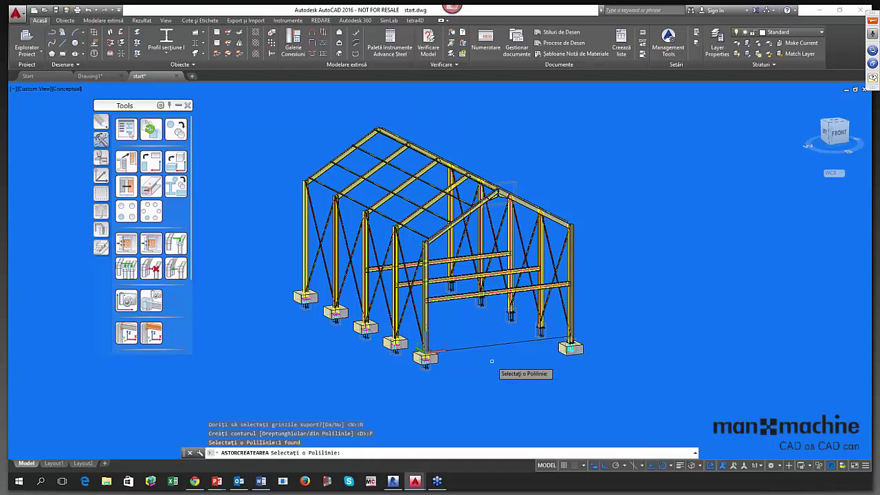
{"action": "key", "text": "Return"}
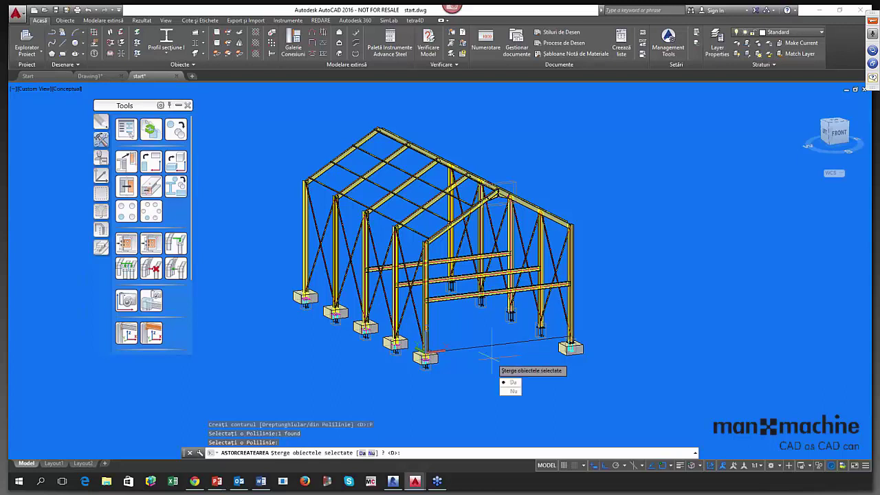
{"action": "left_click", "coordinate": [510, 383]}
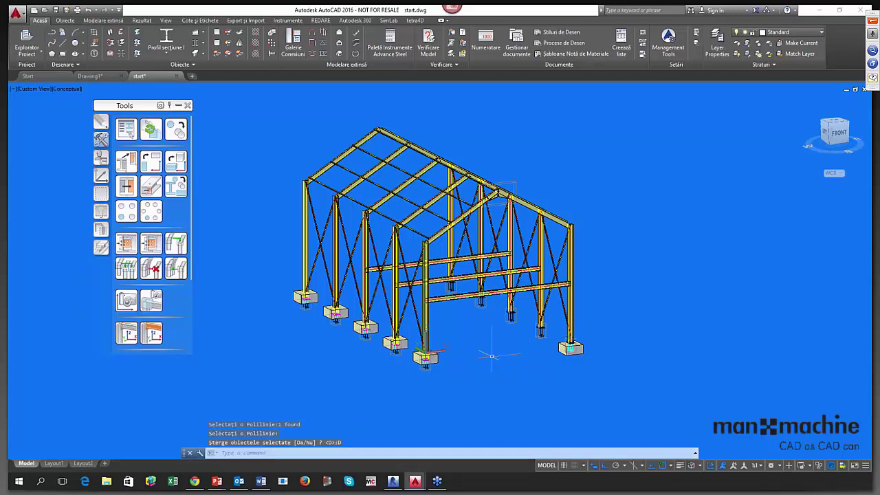
Generate corrugated sheet cladding on the new area at the front gable.
{"action": "left_click", "coordinate": [338, 54]}
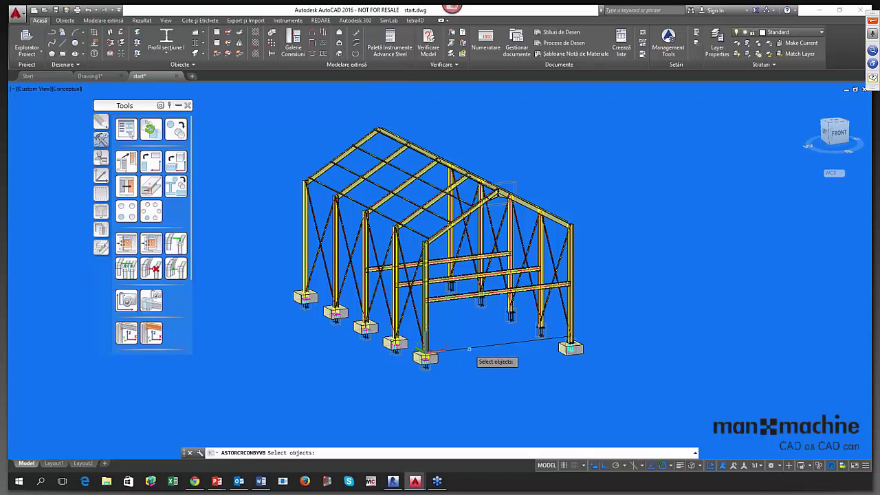
{"action": "left_click", "coordinate": [469, 348]}
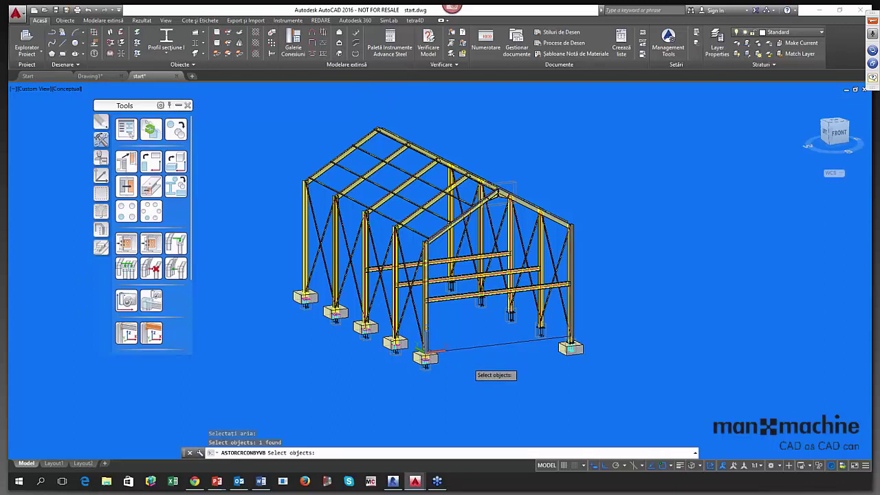
{"action": "key", "text": "Return"}
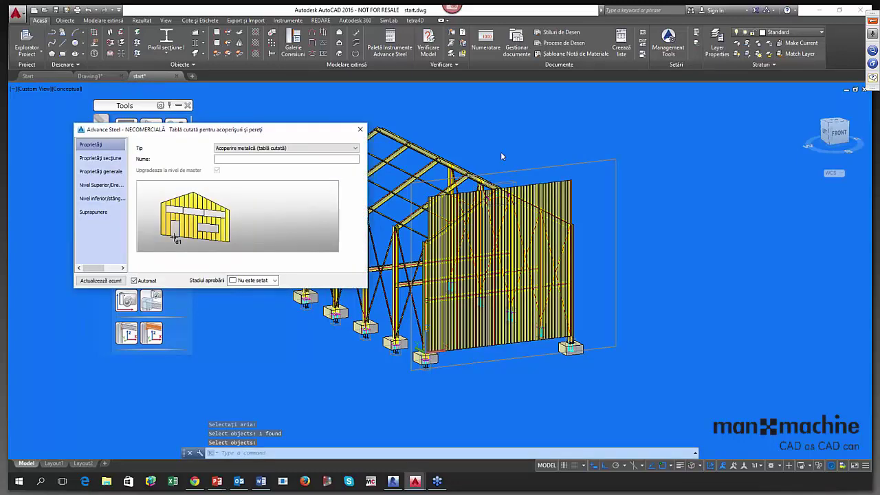
Change the front gable cladding's sheet section to Canam P 2436x0.76.
{"action": "scroll", "coordinate": [513, 136], "scroll_direction": "up", "scroll_amount": 6}
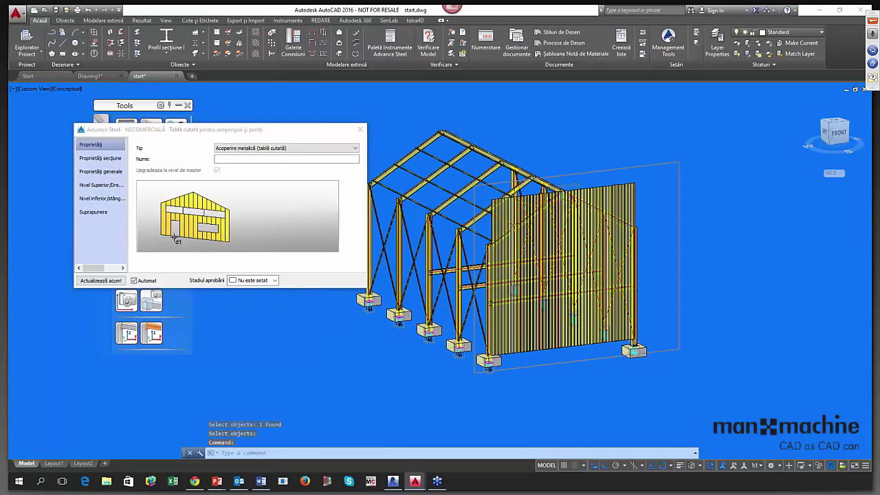
{"action": "scroll", "coordinate": [512, 228], "scroll_direction": "down", "scroll_amount": 5}
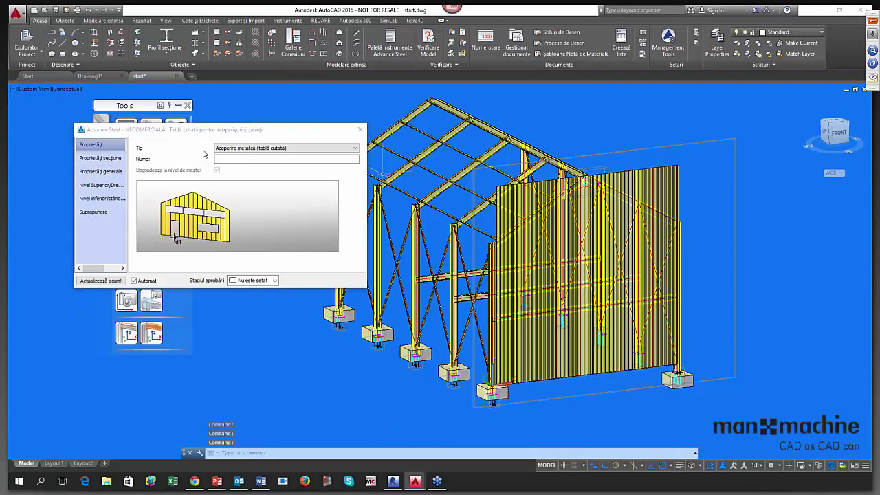
{"action": "left_click", "coordinate": [203, 154]}
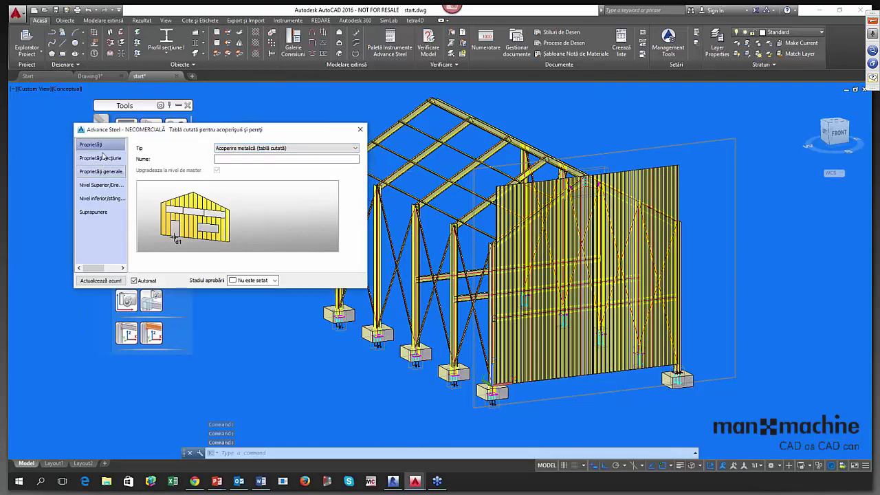
{"action": "left_click", "coordinate": [103, 158]}
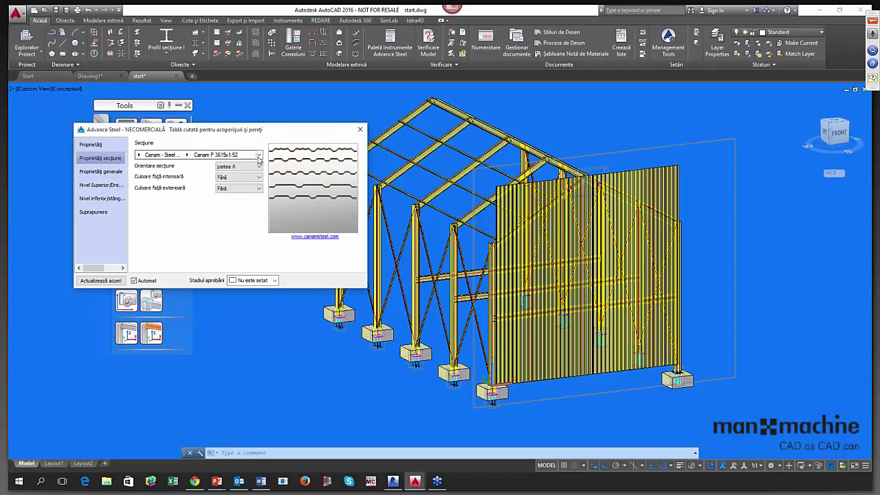
{"action": "left_click", "coordinate": [186, 154]}
{"action": "scroll", "coordinate": [208, 286], "scroll_direction": "down", "scroll_amount": 1}
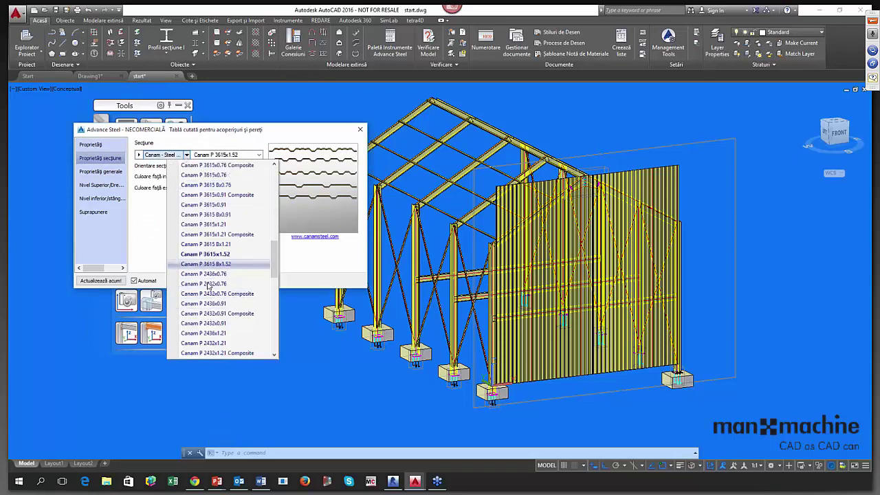
{"action": "scroll", "coordinate": [207, 285], "scroll_direction": "down", "scroll_amount": 2}
{"action": "scroll", "coordinate": [209, 275], "scroll_direction": "up", "scroll_amount": 1}
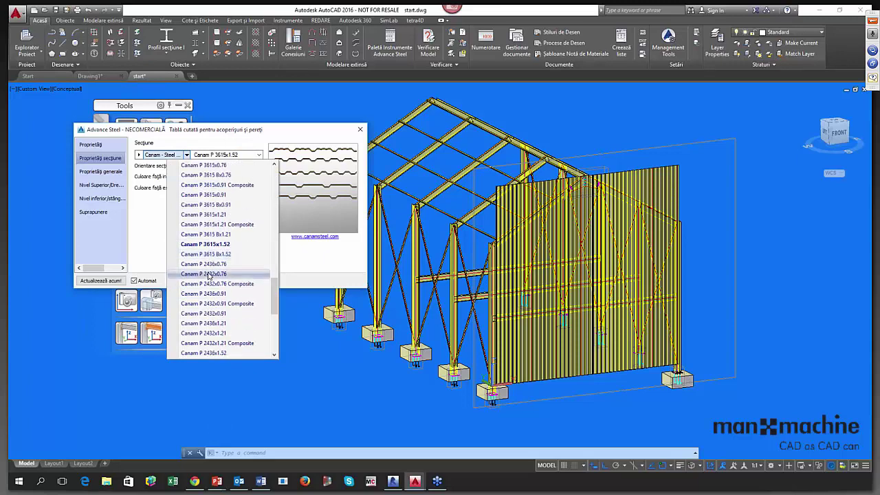
{"action": "left_click", "coordinate": [210, 263]}
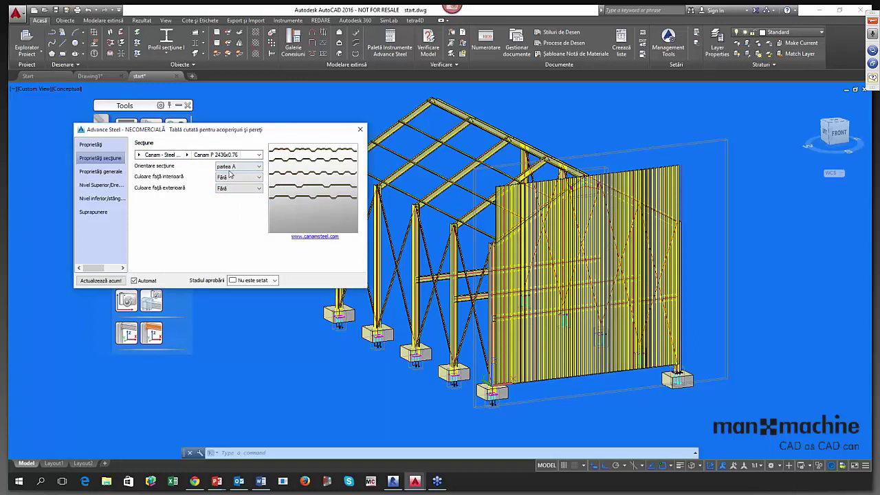
Set the gable cladding's upper level to "nivel pantă" with cuts "tăieturi după pantă", check the lower level and overlap settings, and close its properties.
{"action": "left_click", "coordinate": [100, 171]}
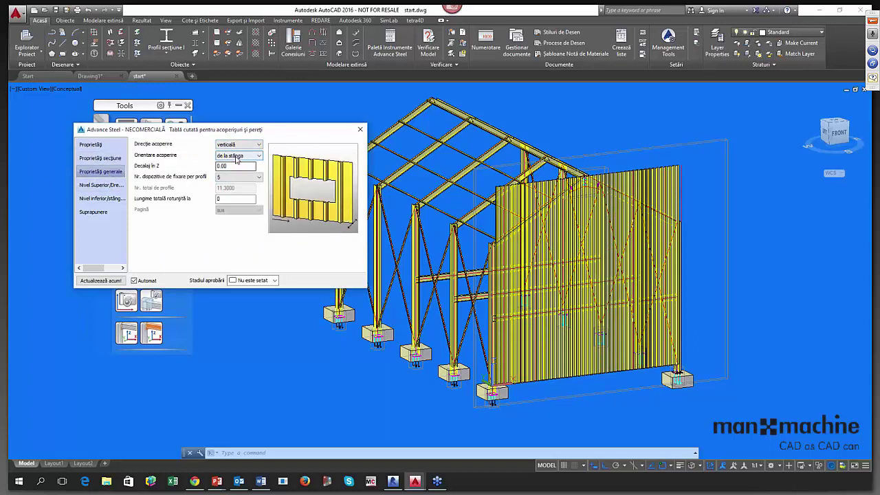
{"action": "left_click", "coordinate": [100, 185]}
{"action": "left_click", "coordinate": [233, 144]}
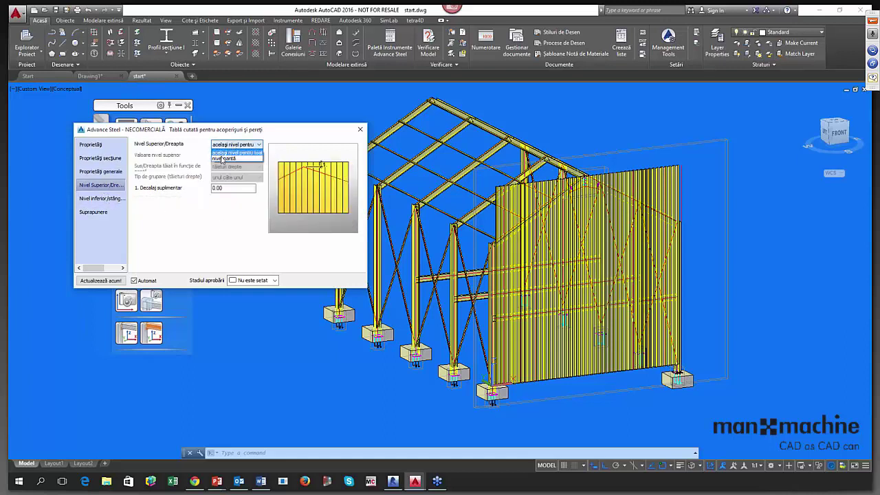
{"action": "left_click", "coordinate": [225, 155]}
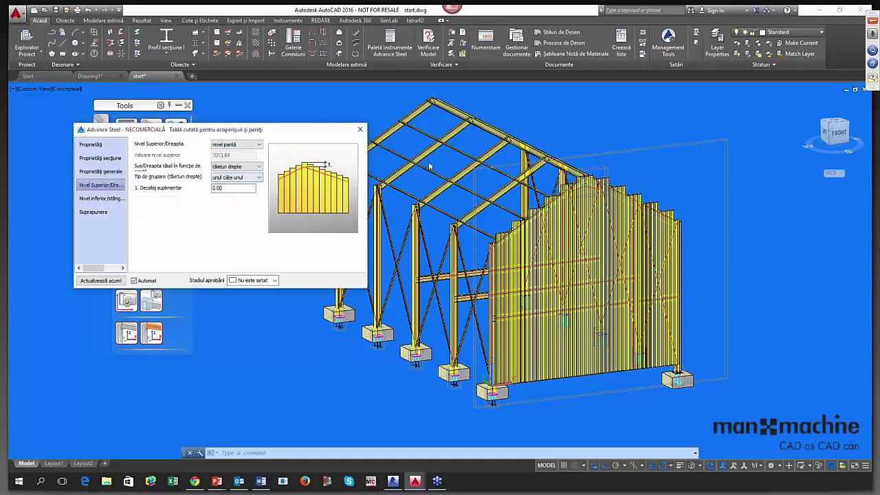
{"action": "left_click", "coordinate": [251, 167]}
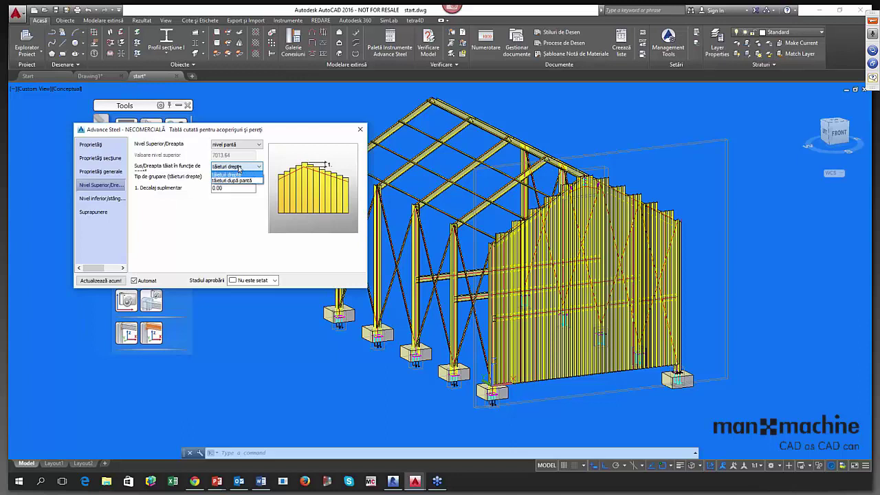
{"action": "left_click", "coordinate": [232, 181]}
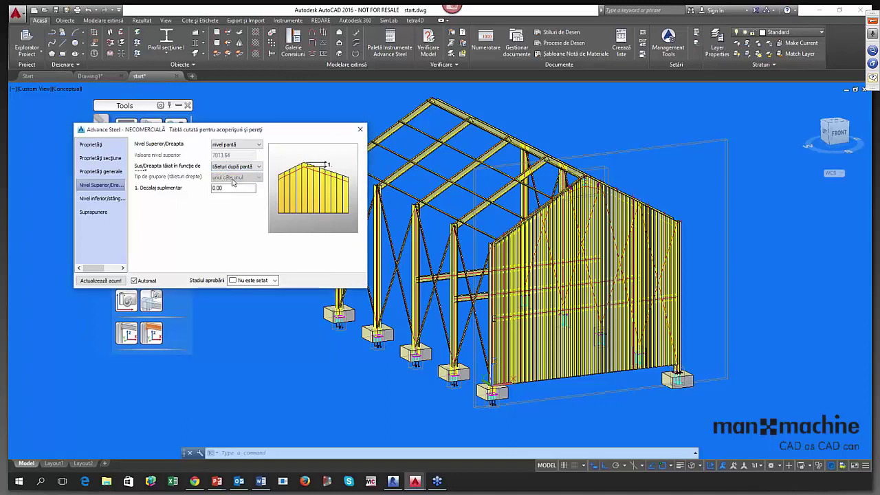
{"action": "left_click", "coordinate": [231, 189]}
{"action": "left_click", "coordinate": [101, 198]}
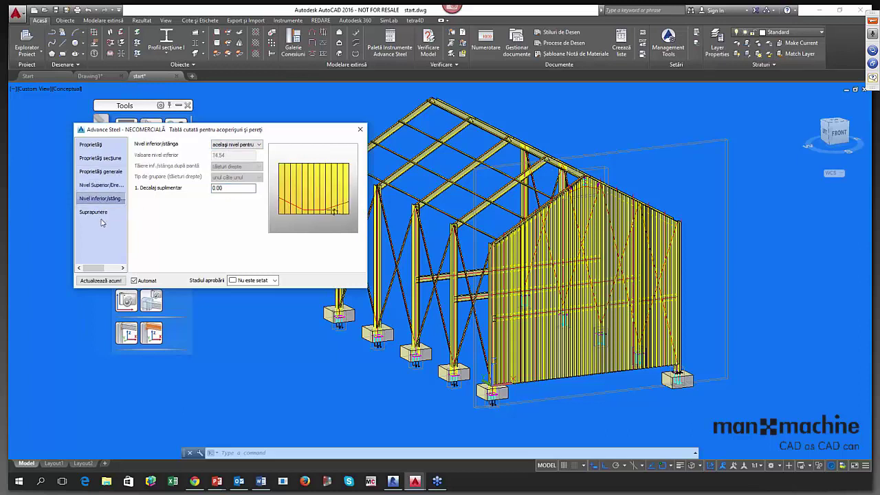
{"action": "left_click", "coordinate": [102, 213]}
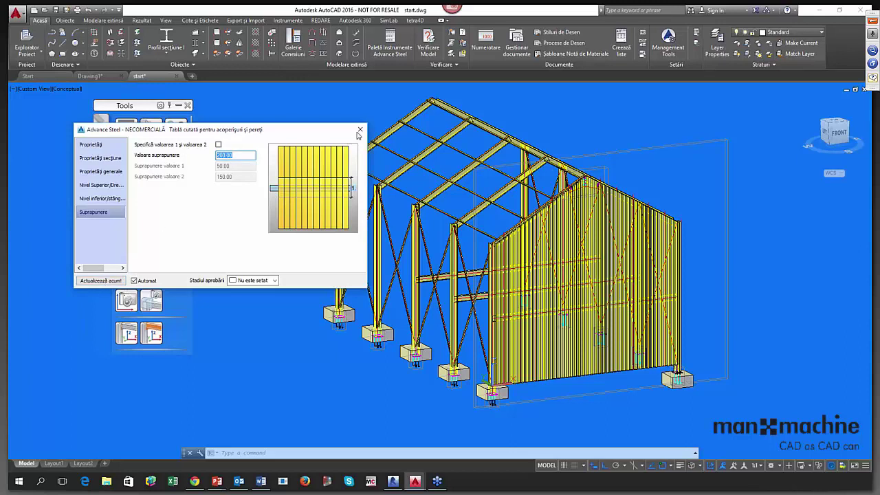
{"action": "left_click", "coordinate": [359, 131]}
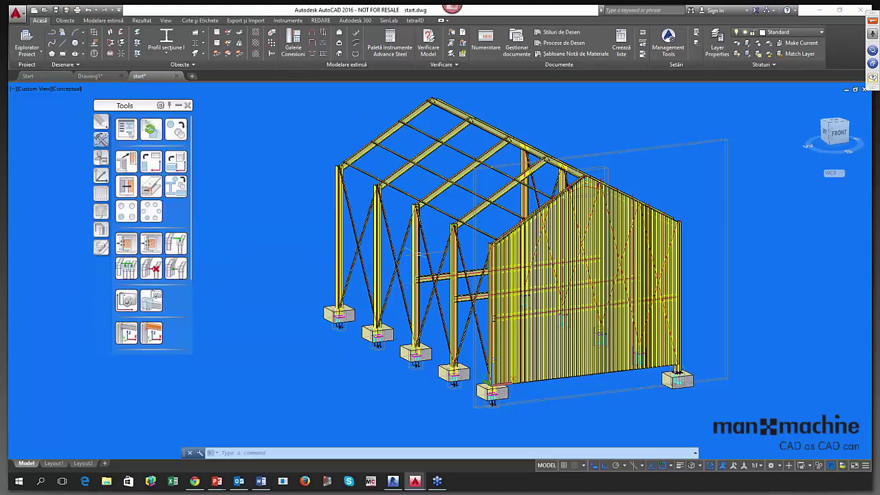
Try to create a rectangular opening (Dreptunghiular) in the front gable cladding by selecting its contour at the lower edge.
{"action": "middle_click_drag", "start_coordinate": [418, 255], "coordinate": [416, 92], "text": "shift"}
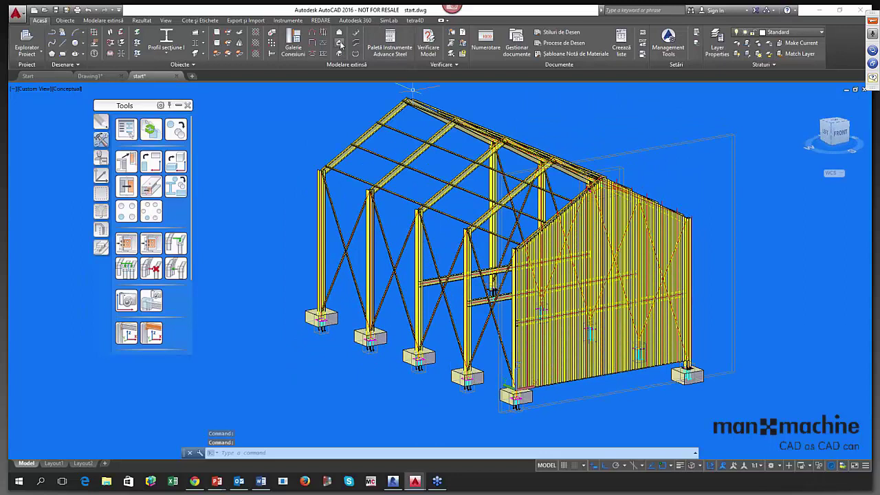
{"action": "left_click", "coordinate": [338, 46]}
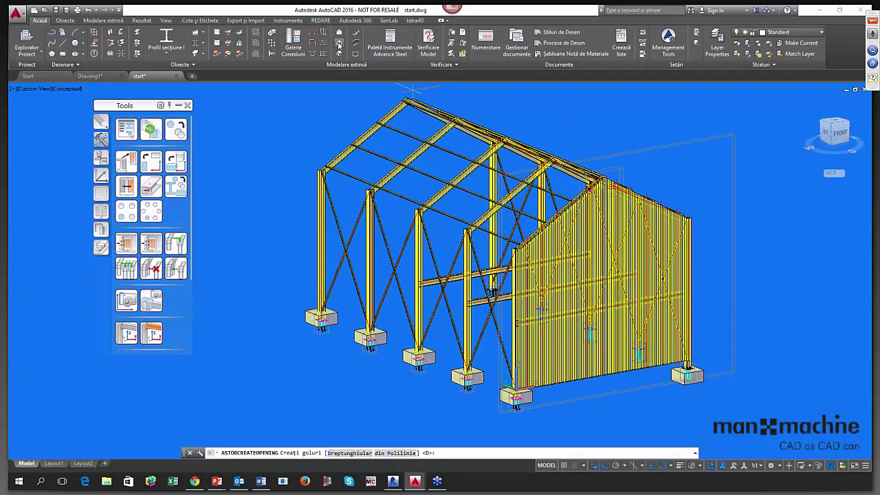
{"action": "type", "text": "D"}
{"action": "key", "text": "Return"}
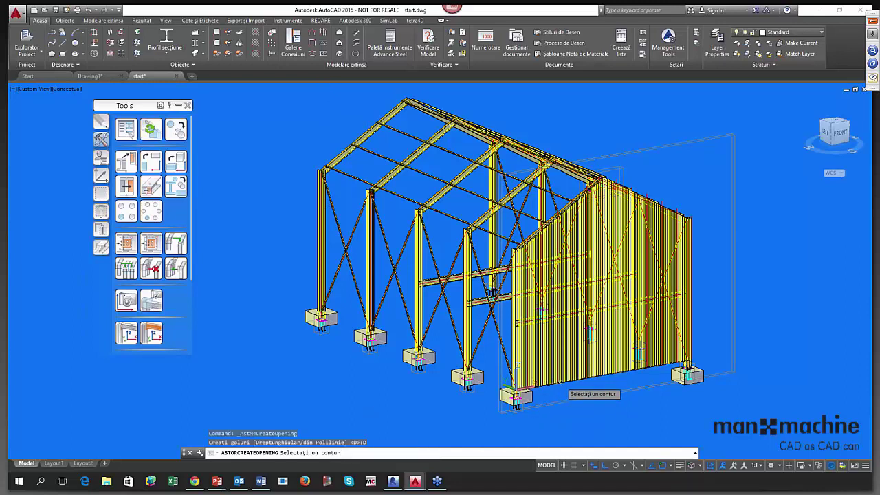
{"action": "left_click", "coordinate": [563, 387]}
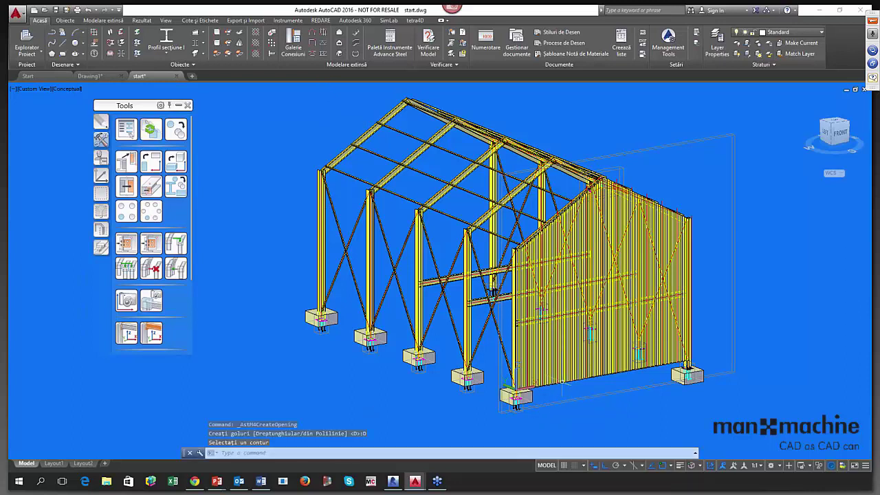
{"action": "key", "text": "Escape"}
{"action": "key", "text": "Escape"}
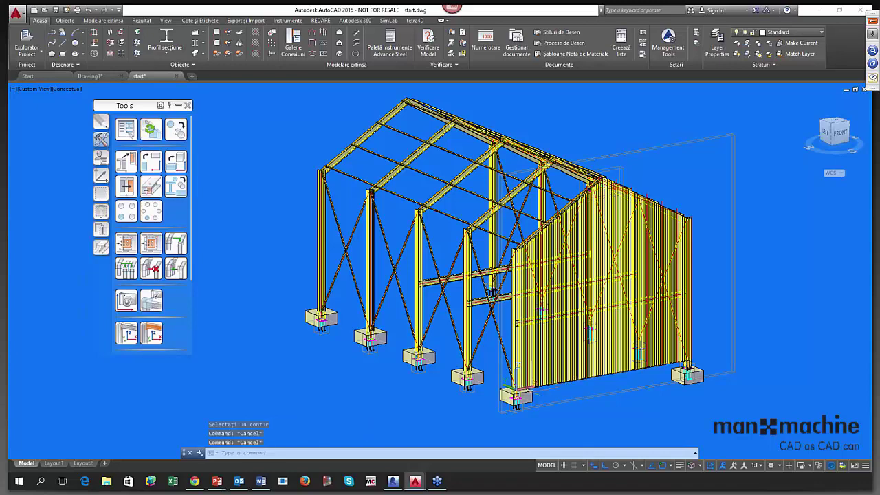
{"action": "scroll", "coordinate": [533, 386], "scroll_direction": "up", "scroll_amount": 5}
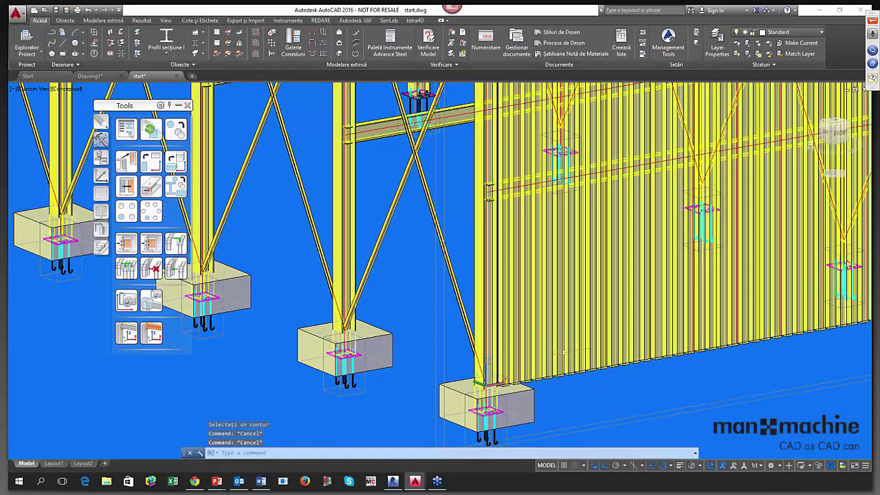
Create a middle-aligned stair by start and end points, from inside the hall up to a horizontal cross beam, about 3050 long and 2666 high.
{"action": "scroll", "coordinate": [484, 381], "scroll_direction": "down", "scroll_amount": 6}
{"action": "middle_click_drag", "start_coordinate": [485, 381], "coordinate": [742, 274], "text": "shift"}
{"action": "scroll", "coordinate": [661, 364], "scroll_direction": "down", "scroll_amount": 5}
{"action": "scroll", "coordinate": [581, 262], "scroll_direction": "up", "scroll_amount": 6}
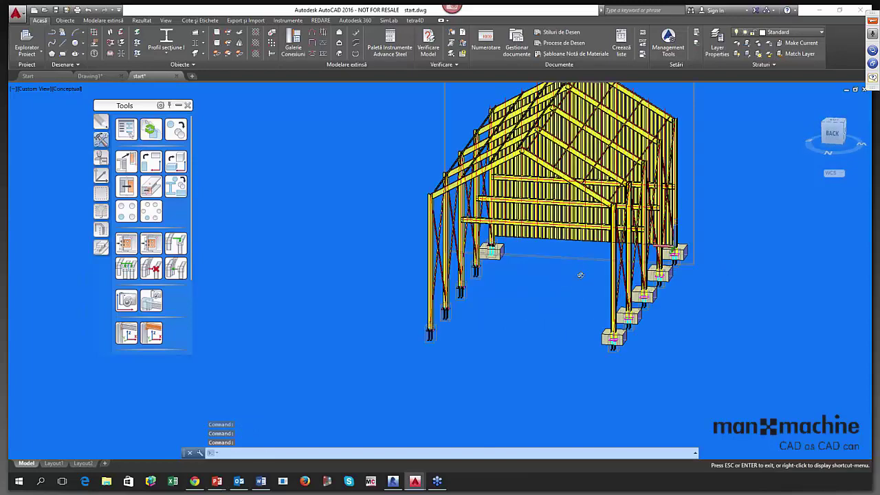
{"action": "middle_click_drag", "start_coordinate": [581, 262], "coordinate": [581, 318], "text": "shift"}
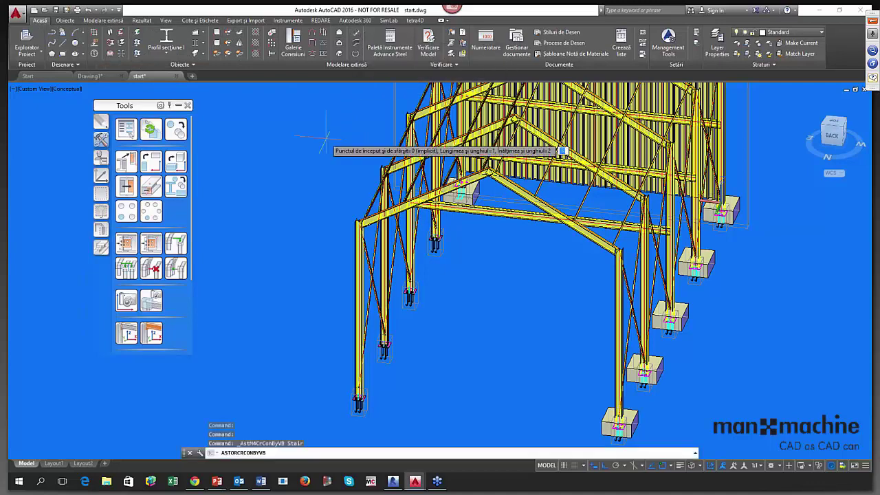
{"action": "key", "text": "Return"}
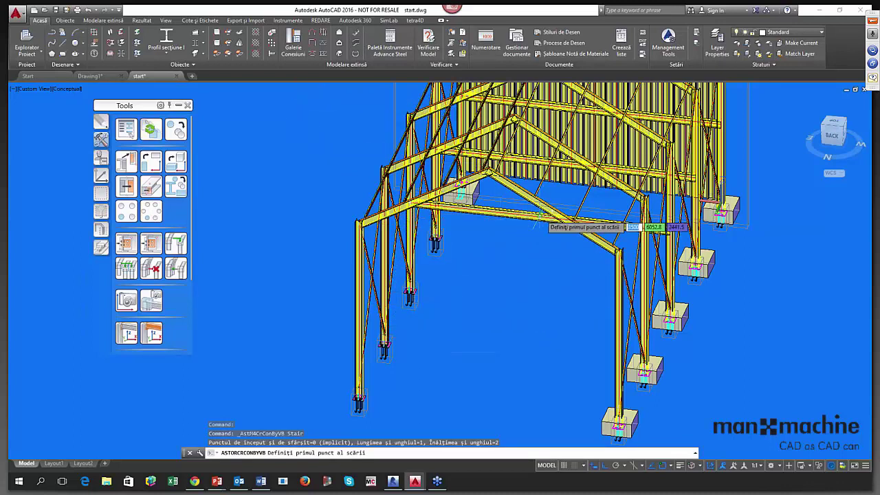
{"action": "left_click", "coordinate": [539, 306]}
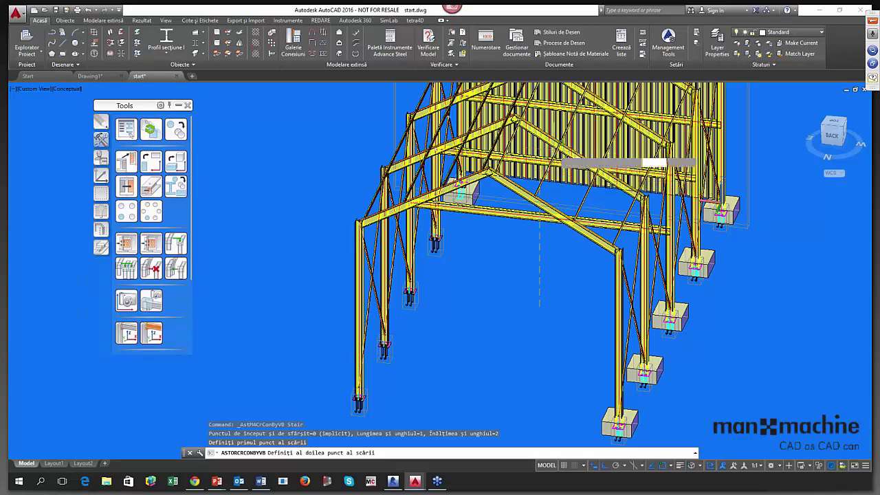
{"action": "scroll", "coordinate": [562, 143], "scroll_direction": "up", "scroll_amount": 2}
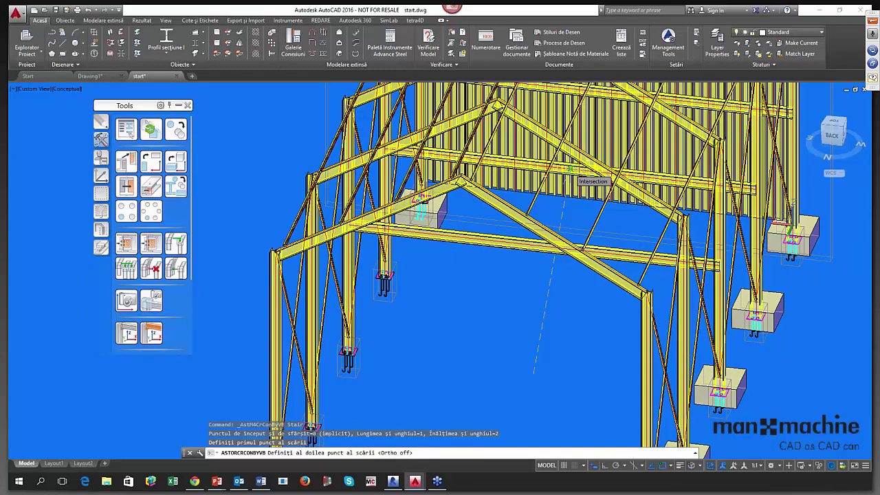
{"action": "left_click", "coordinate": [569, 169]}
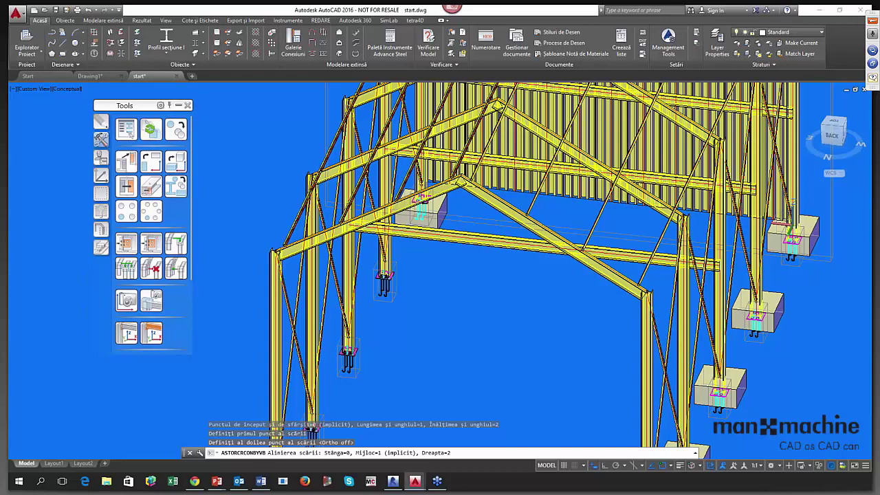
{"action": "key", "text": "Return"}
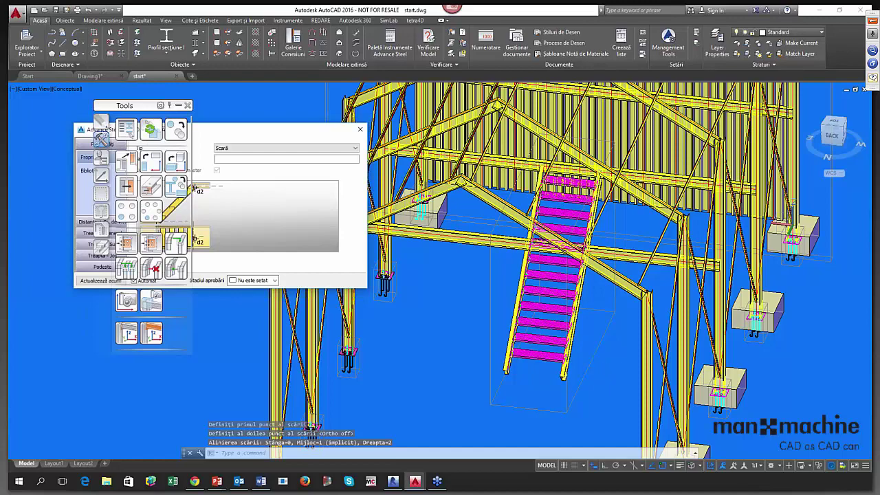
Examine the stair's treads and their bolted connections, then review its distance and stringer beam settings.
{"action": "middle_click_drag", "start_coordinate": [529, 237], "coordinate": [529, 365], "text": "shift"}
{"action": "scroll", "coordinate": [493, 256], "scroll_direction": "up", "scroll_amount": 5}
{"action": "scroll", "coordinate": [517, 280], "scroll_direction": "up", "scroll_amount": 2}
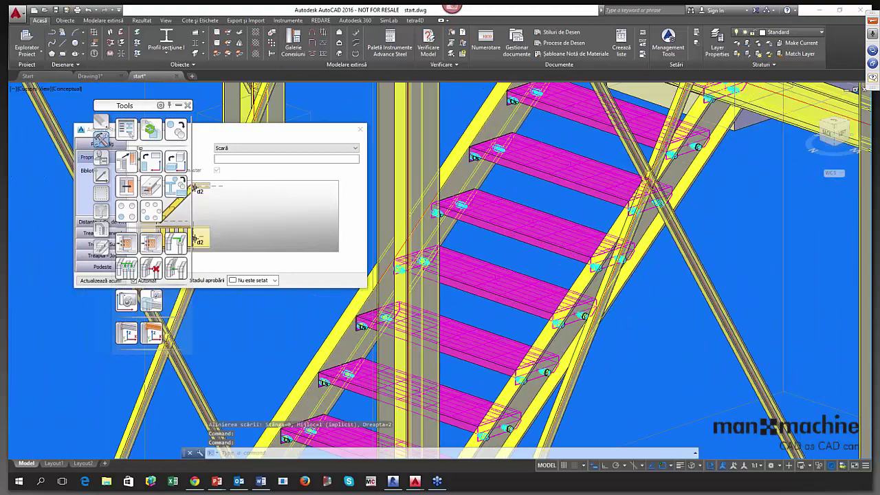
{"action": "scroll", "coordinate": [581, 323], "scroll_direction": "up", "scroll_amount": 3}
{"action": "mouse_move", "coordinate": [580, 323]}
{"action": "middle_mouse_down", "text": "shift"}
{"action": "mouse_move", "coordinate": [570, 302]}
{"action": "mouse_move", "coordinate": [591, 343]}
{"action": "mouse_move", "coordinate": [584, 323]}
{"action": "middle_mouse_up", "text": "shift"}
{"action": "scroll", "coordinate": [552, 319], "scroll_direction": "down", "scroll_amount": 6}
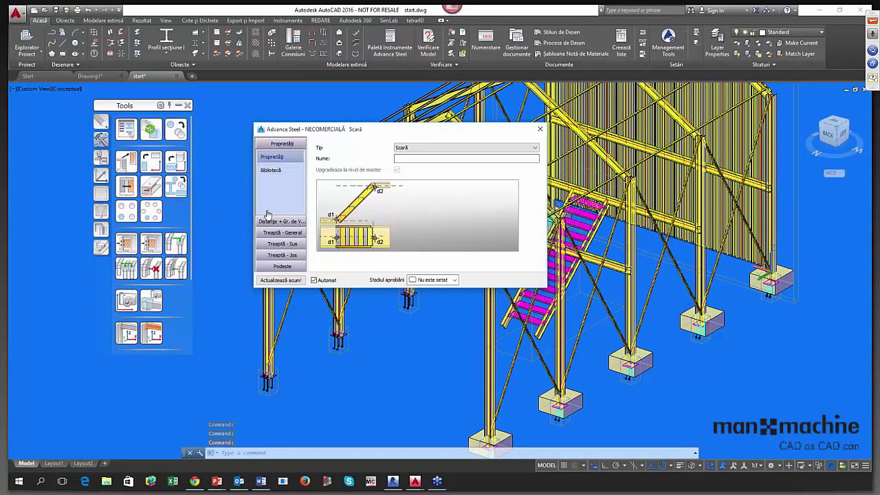
{"action": "left_click", "coordinate": [278, 222]}
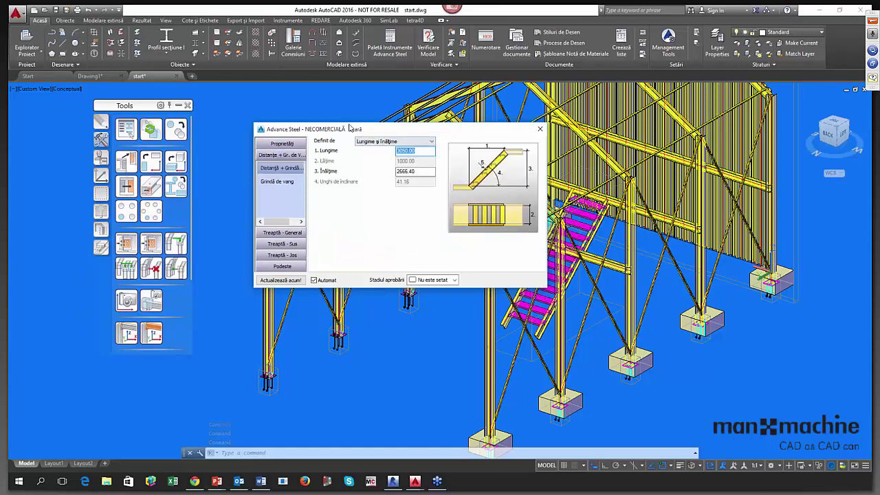
{"action": "left_click_drag", "start_coordinate": [349, 128], "coordinate": [195, 103]}
{"action": "left_click", "coordinate": [136, 157]}
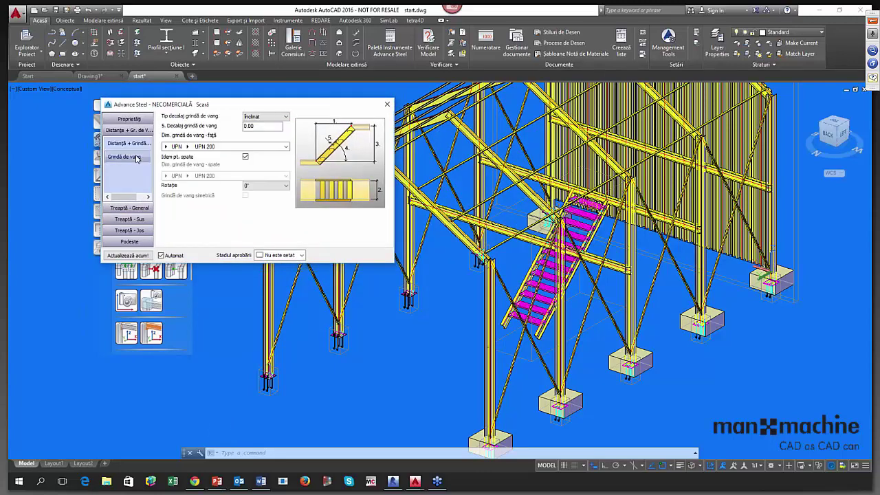
Add a lower landing to the stair by enabling the UPN 200 landing profile at the front (În față) and back (În spate).
{"action": "left_click", "coordinate": [125, 243]}
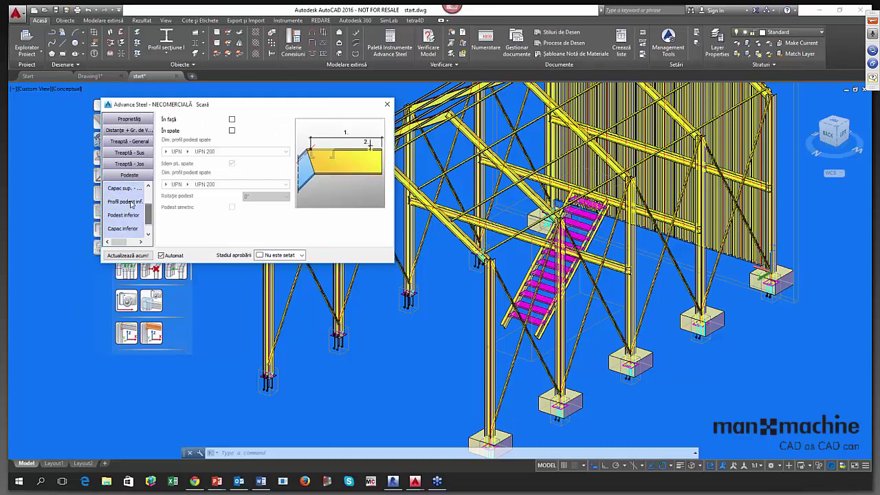
{"action": "left_click", "coordinate": [126, 201]}
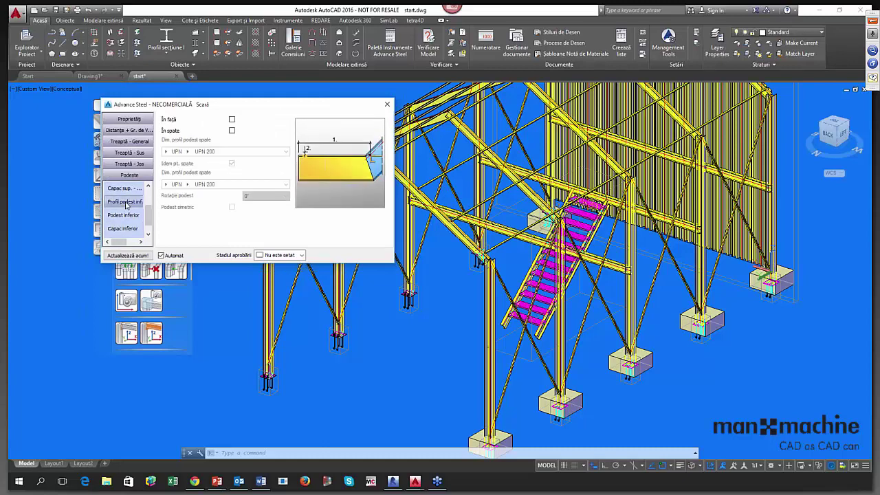
{"action": "left_click", "coordinate": [231, 120]}
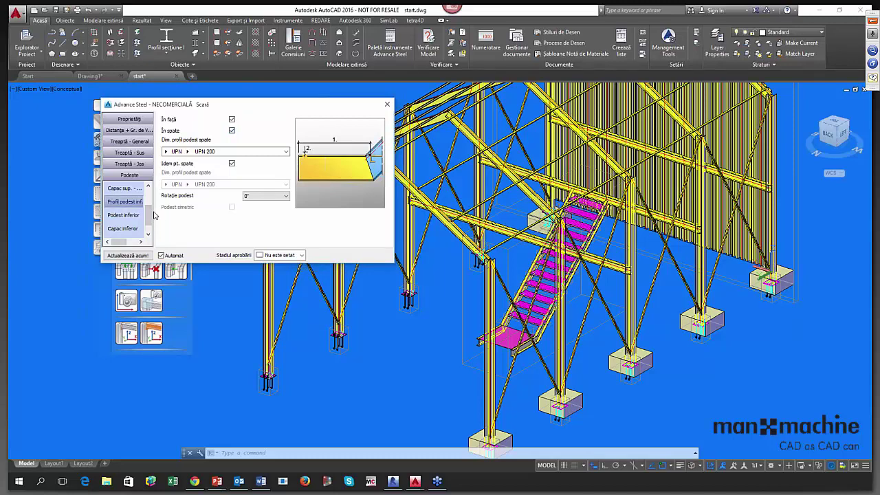
Change the stair's general tread type (Tip treaptă) to Tip 5 and inspect the resulting treads up close.
{"action": "left_click", "coordinate": [129, 141]}
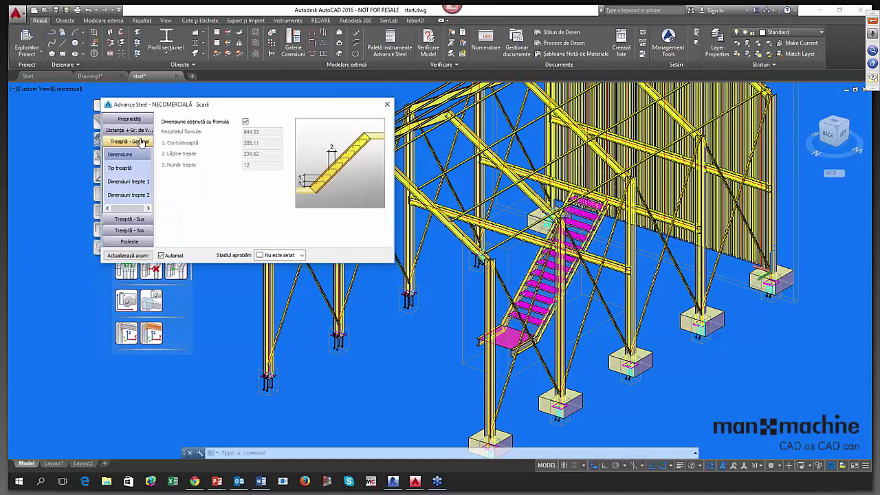
{"action": "left_click", "coordinate": [122, 167]}
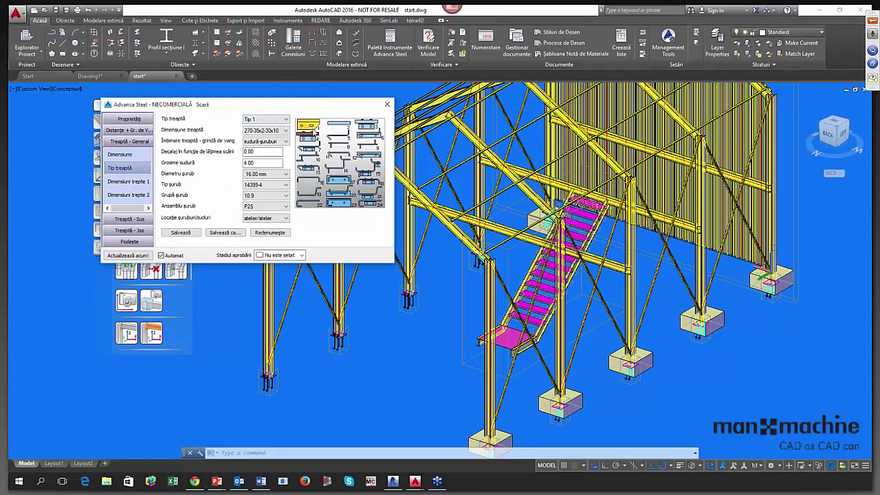
{"action": "left_click", "coordinate": [284, 122]}
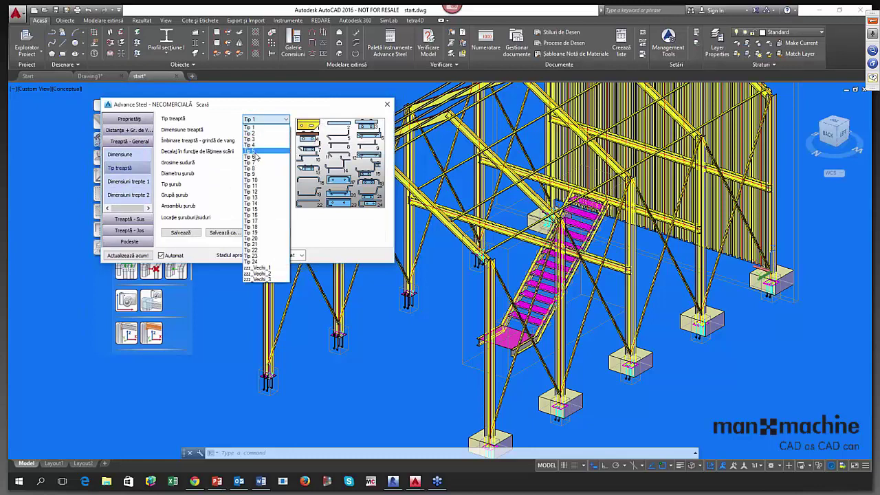
{"action": "left_click", "coordinate": [253, 152]}
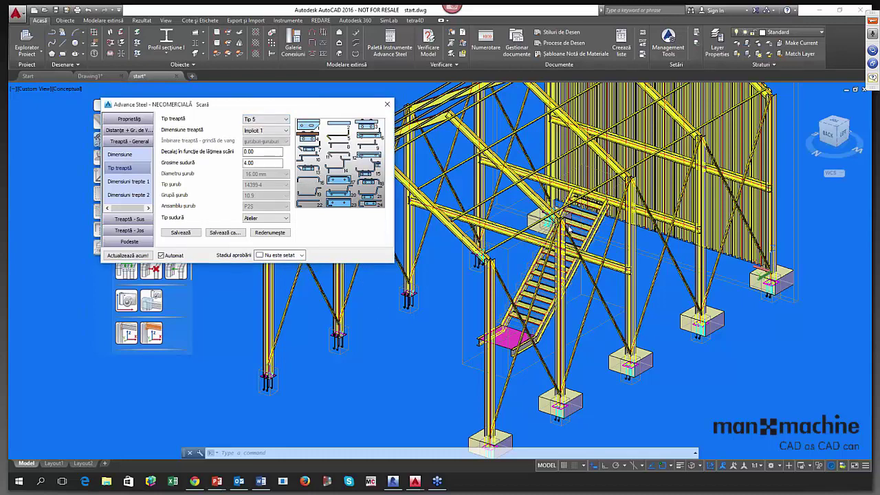
{"action": "scroll", "coordinate": [568, 232], "scroll_direction": "up", "scroll_amount": 5}
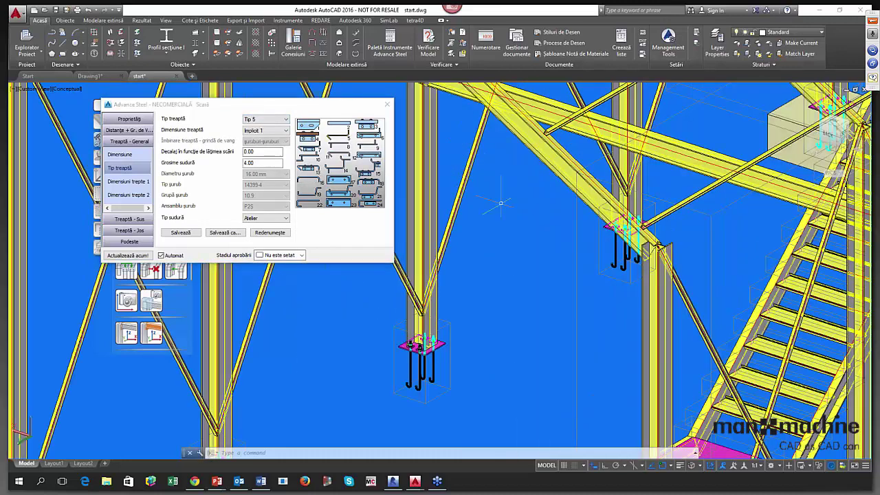
{"action": "middle_click_drag", "start_coordinate": [731, 246], "coordinate": [421, 177]}
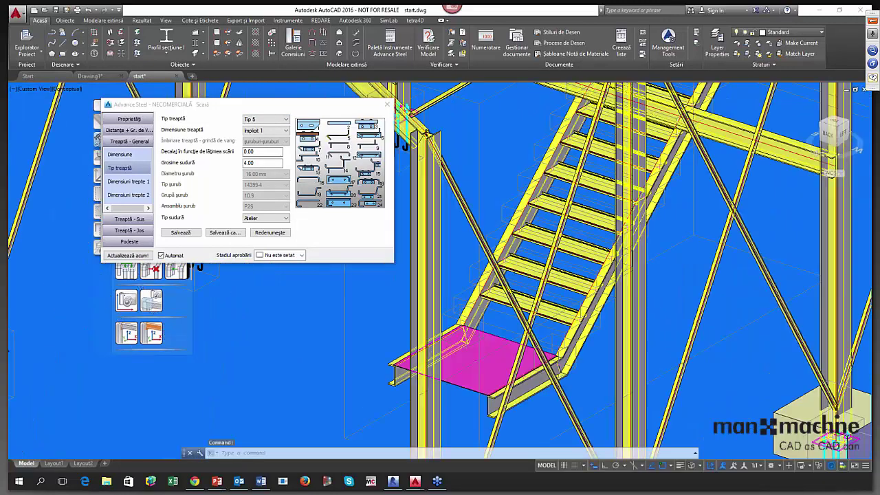
{"action": "scroll", "coordinate": [405, 152], "scroll_direction": "up", "scroll_amount": 5}
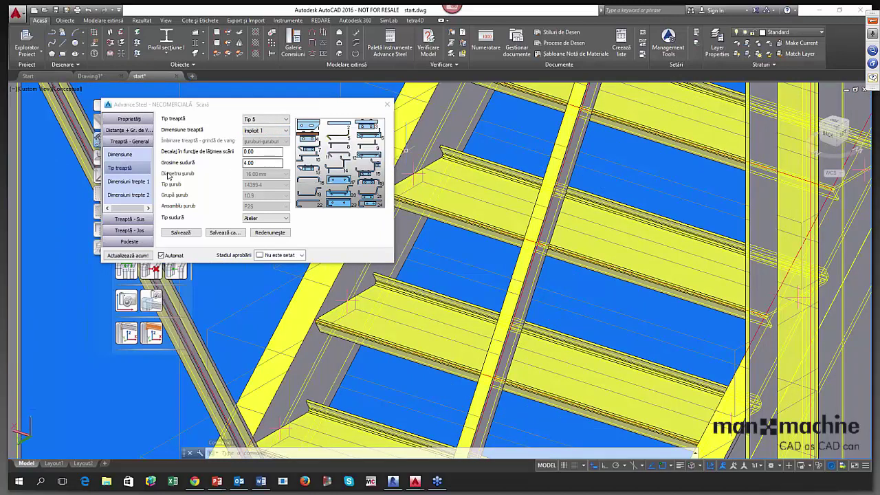
Review the tread dimensions and the upper and lower tread settings, then close the stair properties.
{"action": "left_click", "coordinate": [138, 190]}
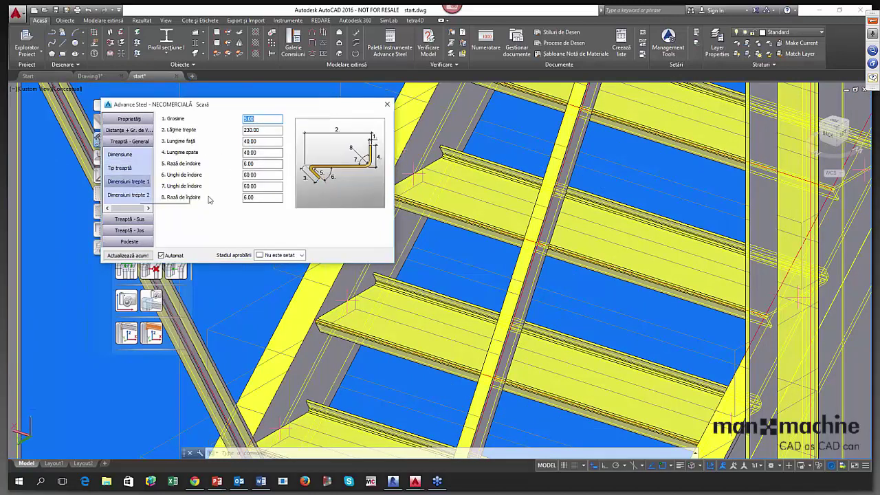
{"action": "left_click", "coordinate": [133, 220]}
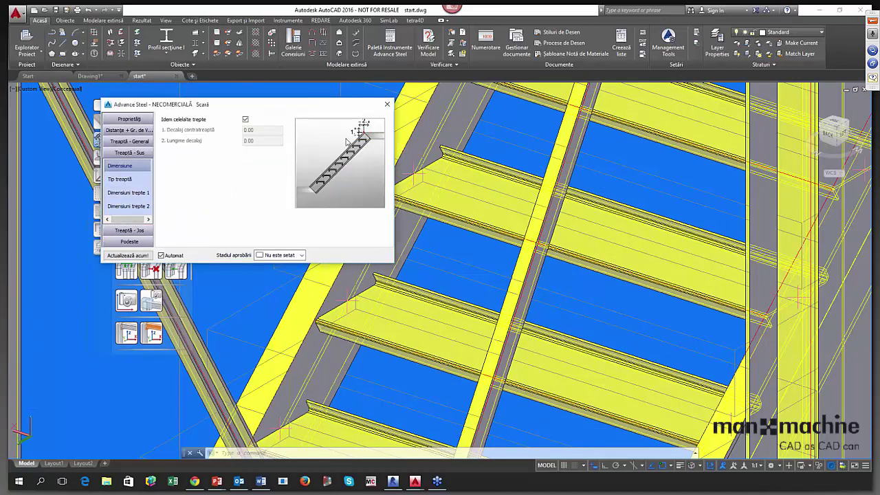
{"action": "left_click", "coordinate": [138, 231]}
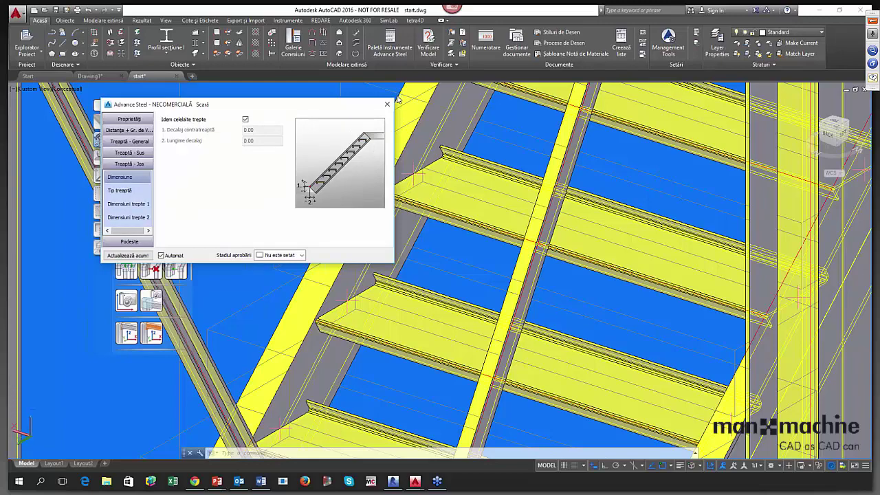
{"action": "left_click", "coordinate": [387, 106]}
{"action": "scroll", "coordinate": [417, 177], "scroll_direction": "down", "scroll_amount": 6}
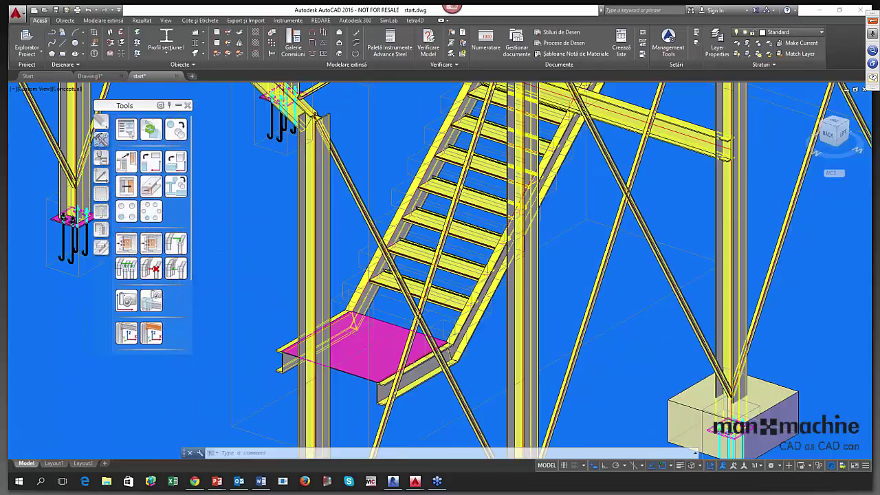
Begin a railing (Balustradă) with the side beam of the lower landing and the adjoining stair stringer as its support profiles.
{"action": "middle_click_drag", "start_coordinate": [417, 177], "coordinate": [392, 205], "text": "shift"}
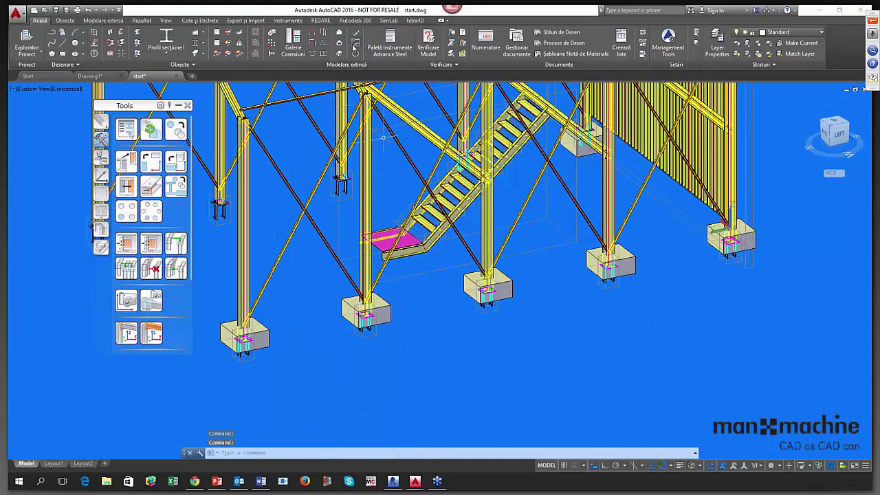
{"action": "left_click", "coordinate": [354, 47]}
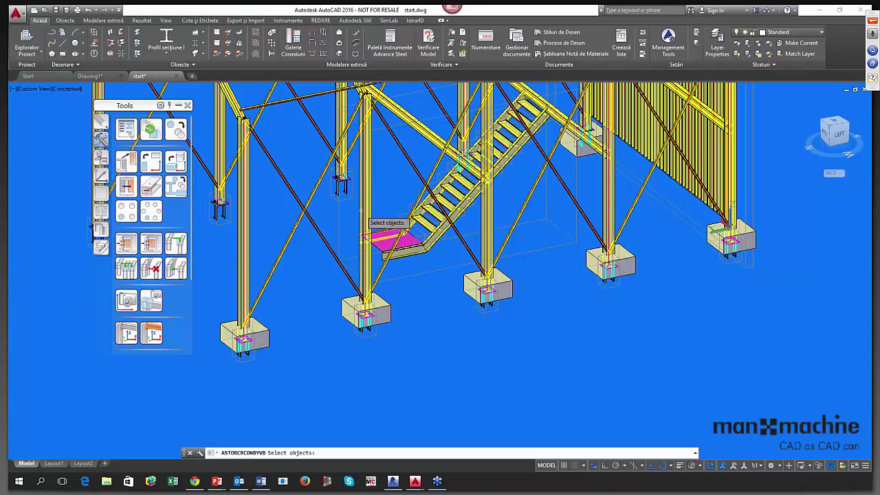
{"action": "scroll", "coordinate": [364, 218], "scroll_direction": "up", "scroll_amount": 2}
{"action": "middle_click_drag", "start_coordinate": [364, 219], "coordinate": [474, 275], "text": "shift"}
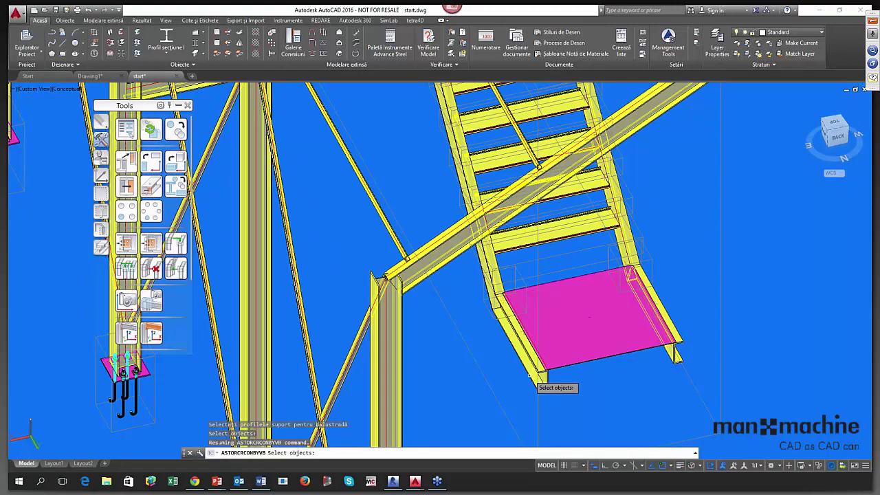
{"action": "left_click", "coordinate": [527, 375]}
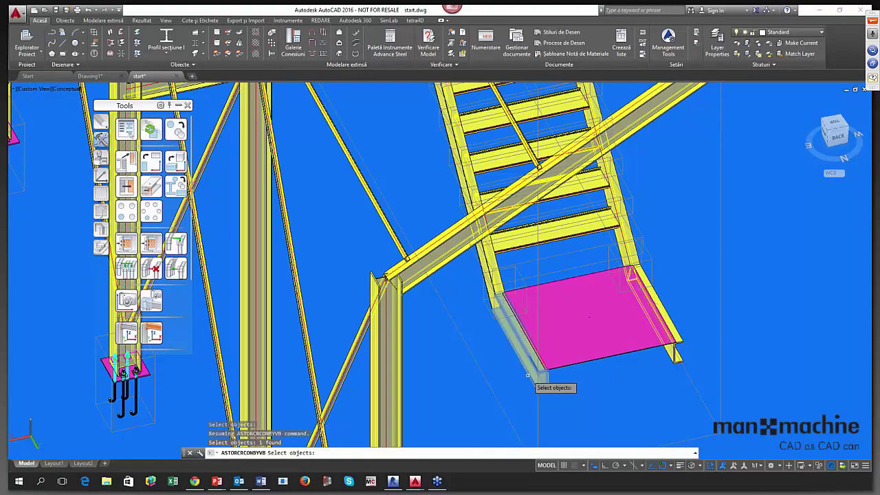
{"action": "left_click", "coordinate": [490, 270]}
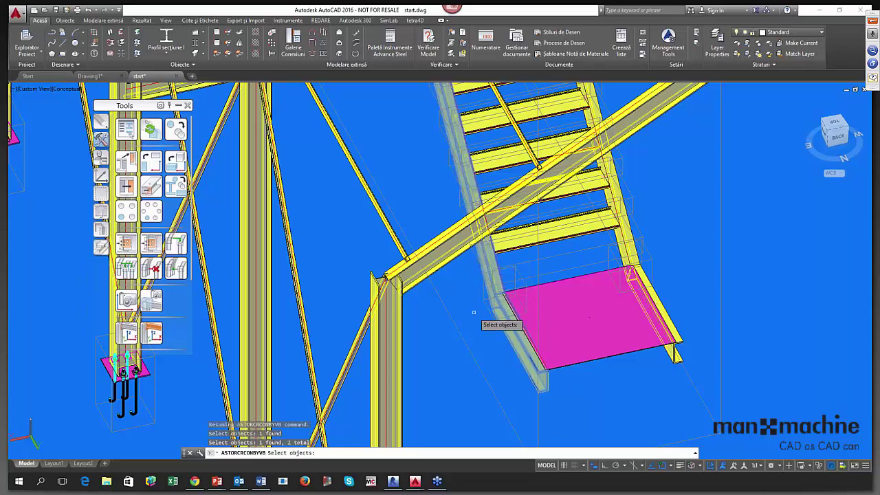
{"action": "key", "text": "Return"}
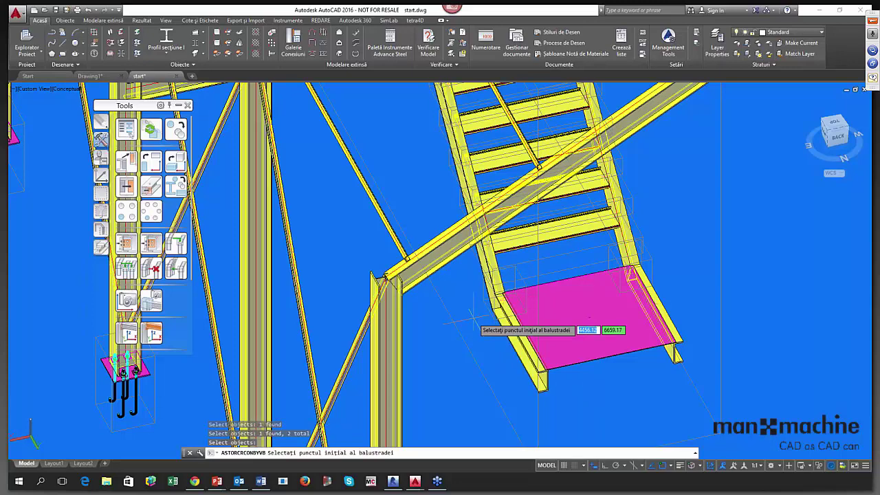
Create the railing from the landing beam's outer end to the stringer's upper-end midpoint, without an additional reference point.
{"action": "left_click", "coordinate": [539, 371]}
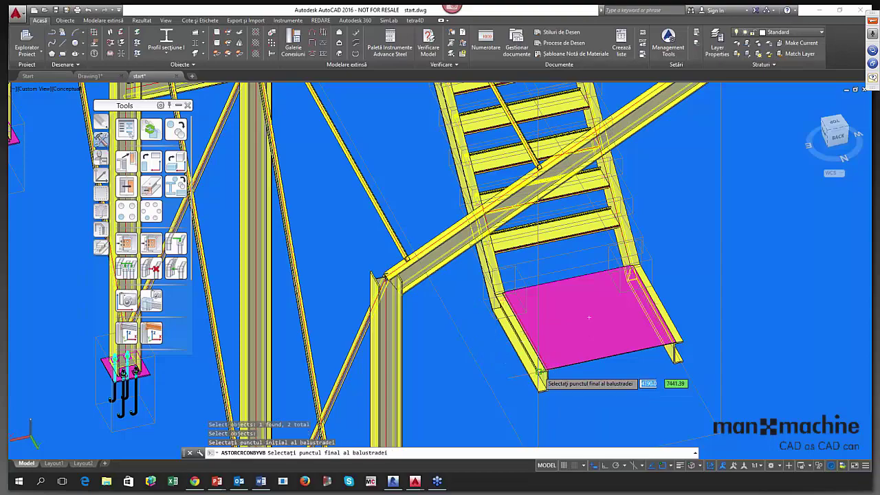
{"action": "scroll", "coordinate": [538, 373], "scroll_direction": "down", "scroll_amount": 2}
{"action": "scroll", "coordinate": [539, 374], "scroll_direction": "down", "scroll_amount": 3}
{"action": "scroll", "coordinate": [605, 237], "scroll_direction": "up", "scroll_amount": 6}
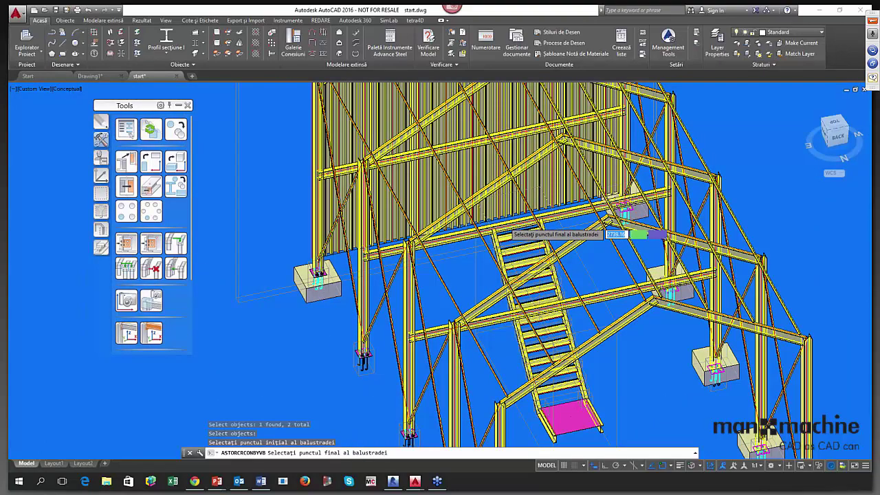
{"action": "scroll", "coordinate": [502, 246], "scroll_direction": "up", "scroll_amount": 3}
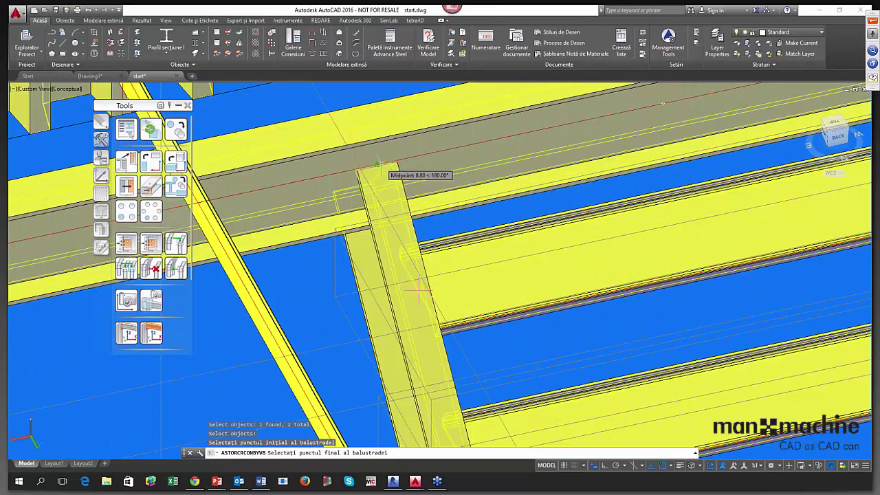
{"action": "left_click", "coordinate": [382, 165]}
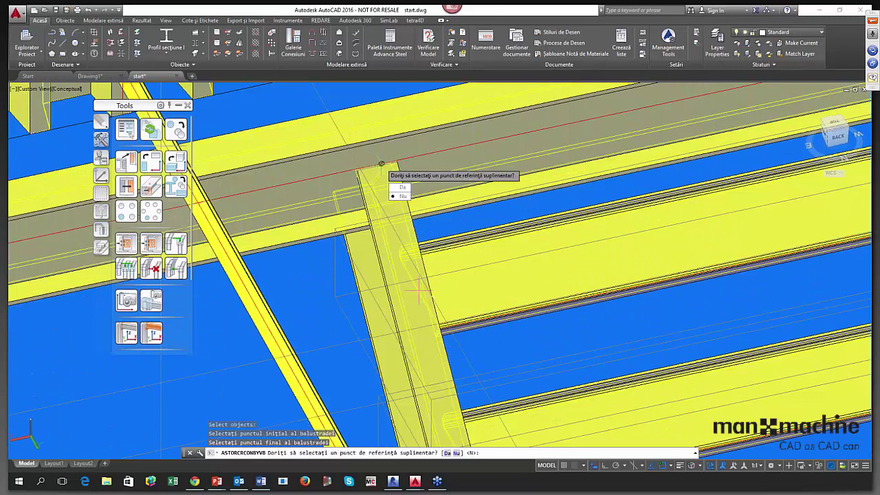
{"action": "left_click", "coordinate": [403, 196]}
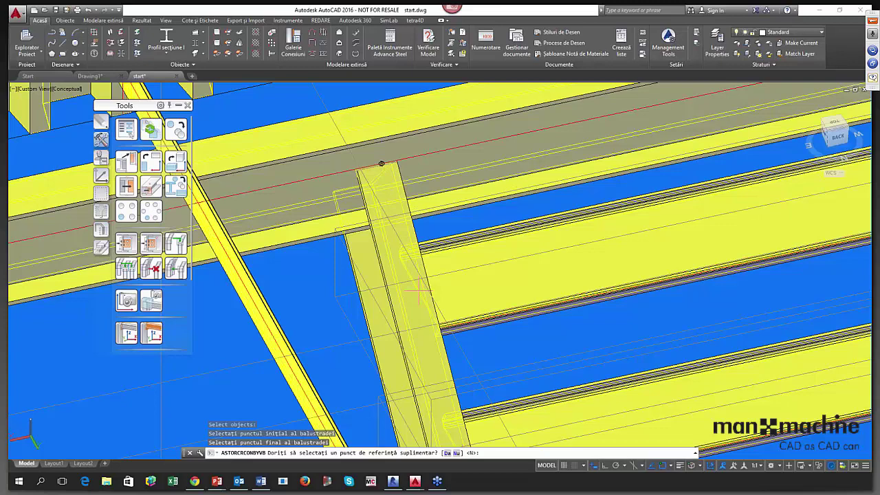
{"action": "key", "text": "Return"}
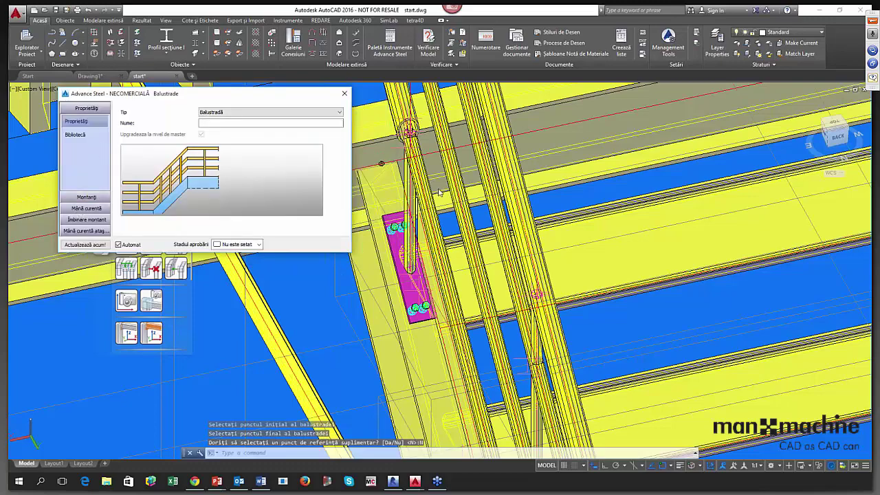
{"action": "left_click_drag", "start_coordinate": [833, 132], "coordinate": [837, 137]}
{"action": "middle_click_drag", "start_coordinate": [837, 138], "coordinate": [347, 193], "text": "shift"}
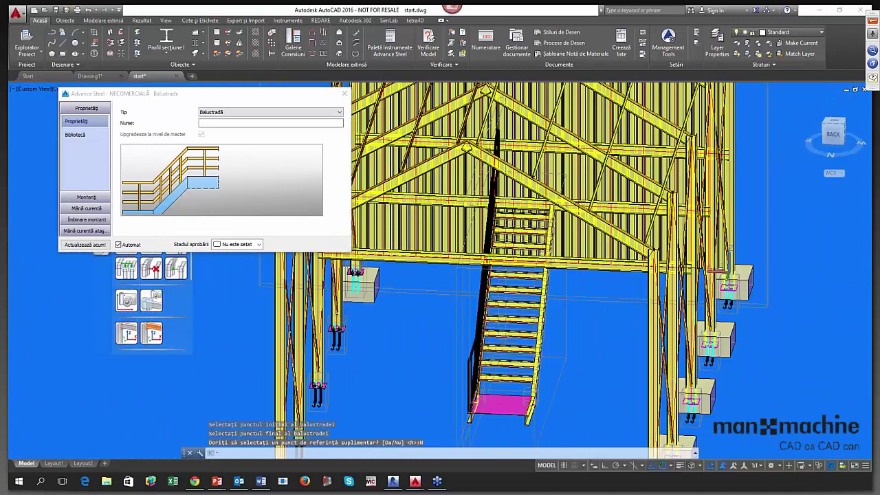
Review the railing's library, post, post-to-handrail connection and handrail settings, then close its properties.
{"action": "left_click", "coordinate": [77, 135]}
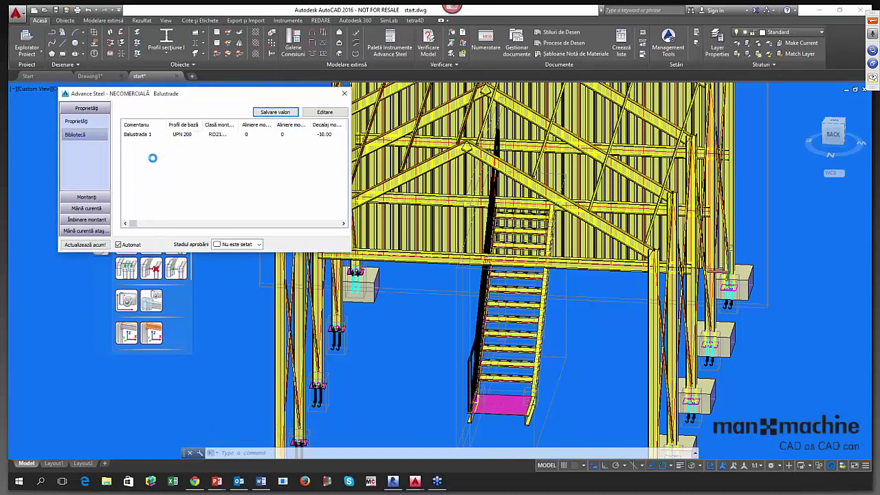
{"action": "left_click", "coordinate": [95, 197]}
{"action": "scroll", "coordinate": [107, 138], "scroll_direction": "down", "scroll_amount": 1}
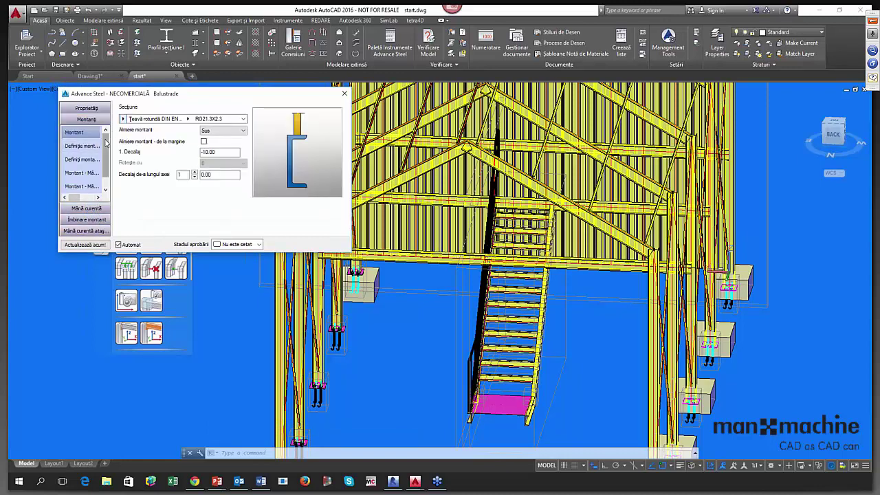
{"action": "left_click", "coordinate": [81, 159]}
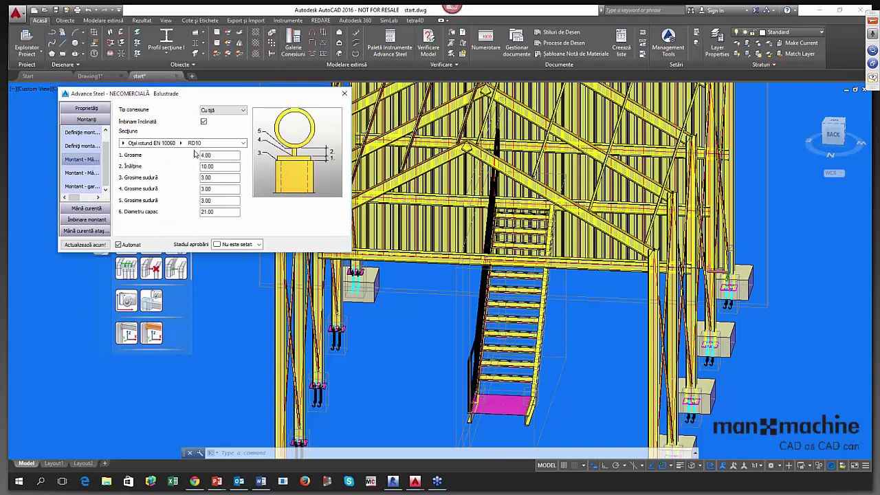
{"action": "left_click", "coordinate": [86, 208]}
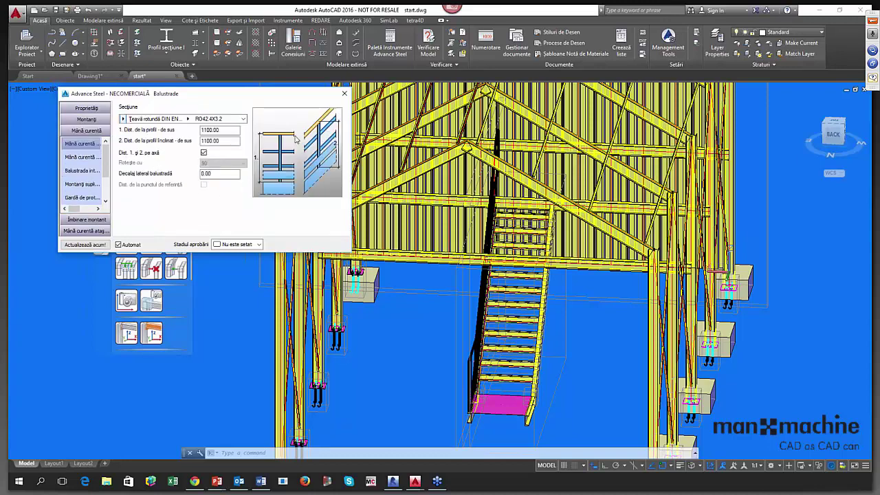
{"action": "left_click", "coordinate": [346, 94]}
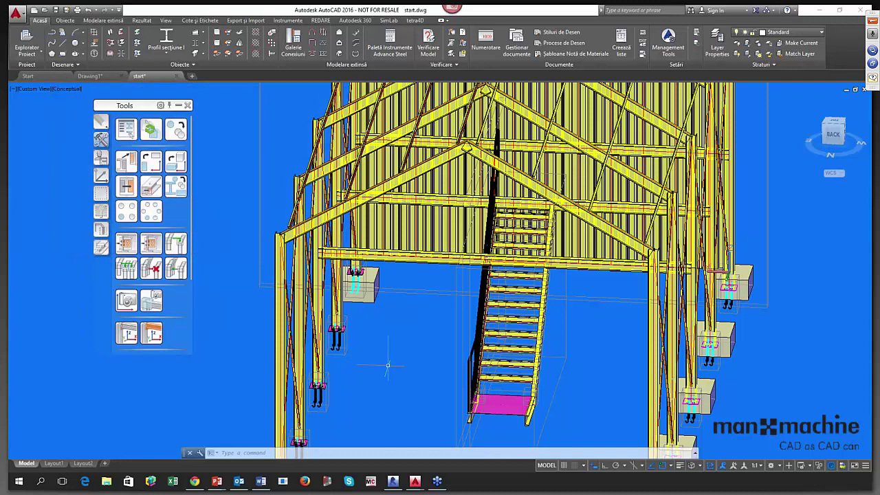
Save the drawing with the stair and railing.
{"action": "middle_click_drag", "start_coordinate": [329, 310], "coordinate": [315, 294]}
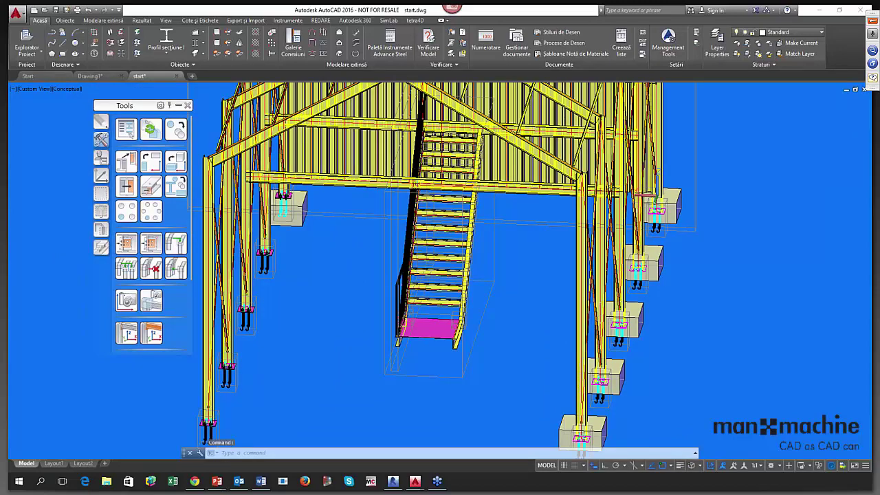
{"action": "key", "text": "ctrl+s"}
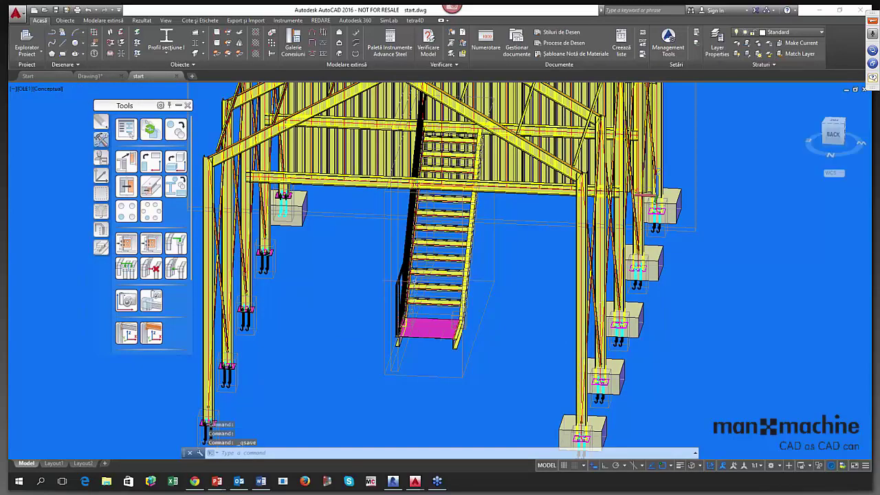
Begin numbering the model, enable subassembly numbering, and set the parts' numbering method to P: 1000,1001...;PP:1000,1,2,3.
{"action": "scroll", "coordinate": [415, 295], "scroll_direction": "down", "scroll_amount": 6}
{"action": "middle_click_drag", "start_coordinate": [415, 294], "coordinate": [417, 292], "text": "shift"}
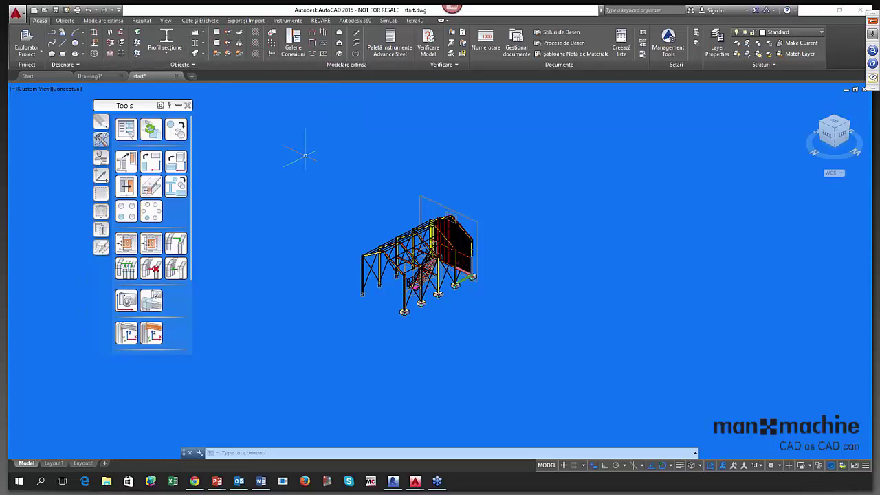
{"action": "middle_click_drag", "start_coordinate": [338, 222], "coordinate": [299, 236]}
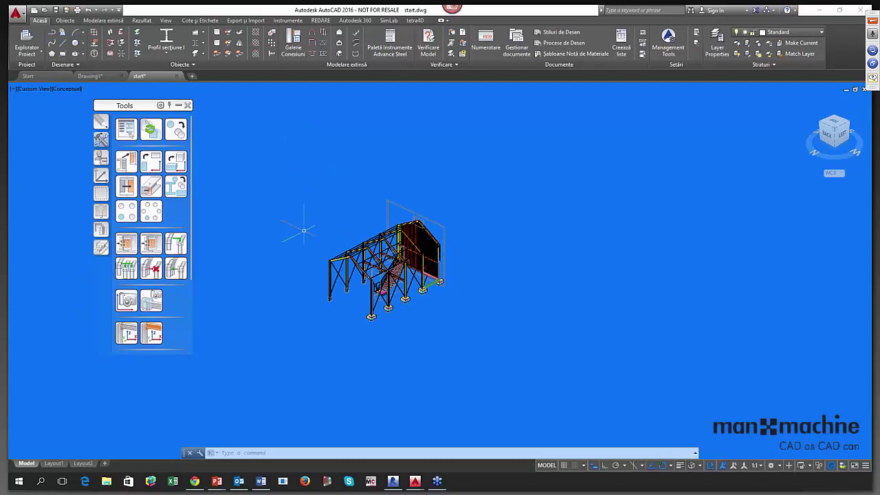
{"action": "left_click", "coordinate": [483, 48]}
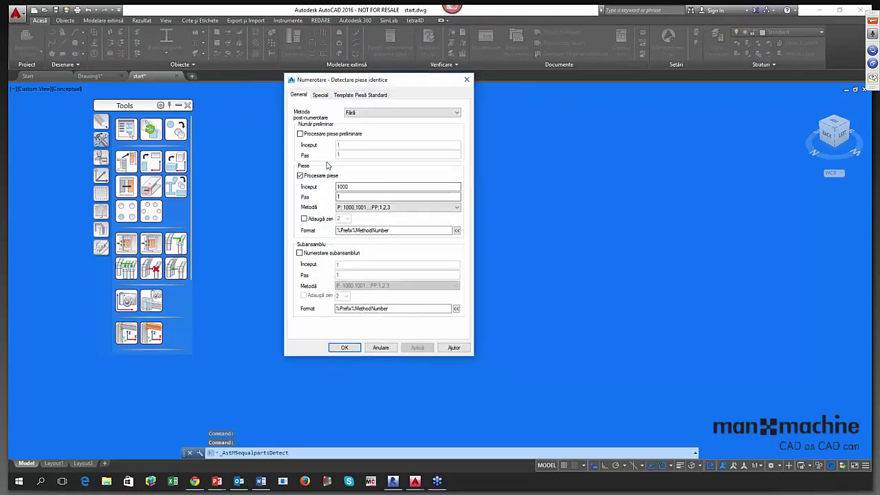
{"action": "left_click", "coordinate": [311, 257]}
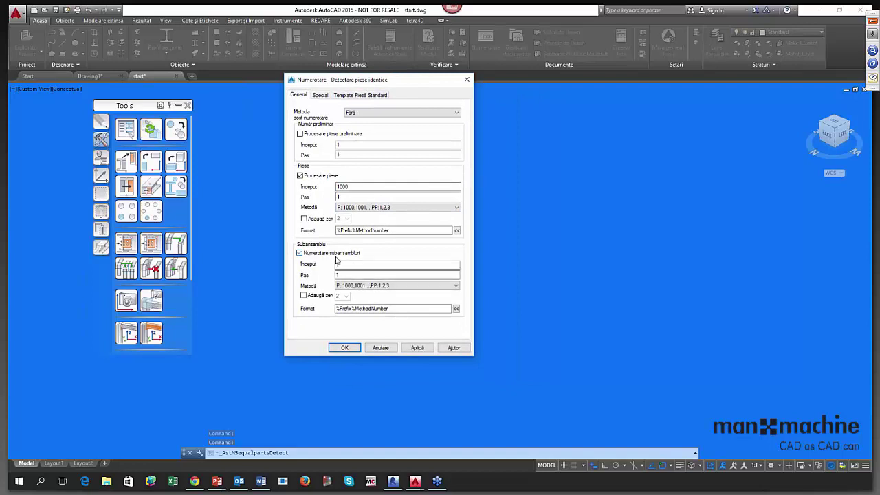
{"action": "left_click", "coordinate": [391, 208]}
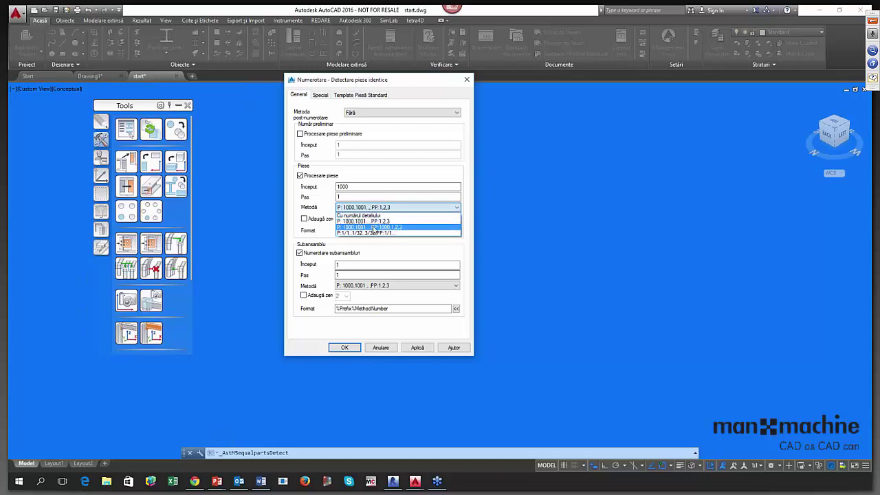
{"action": "left_click", "coordinate": [373, 227]}
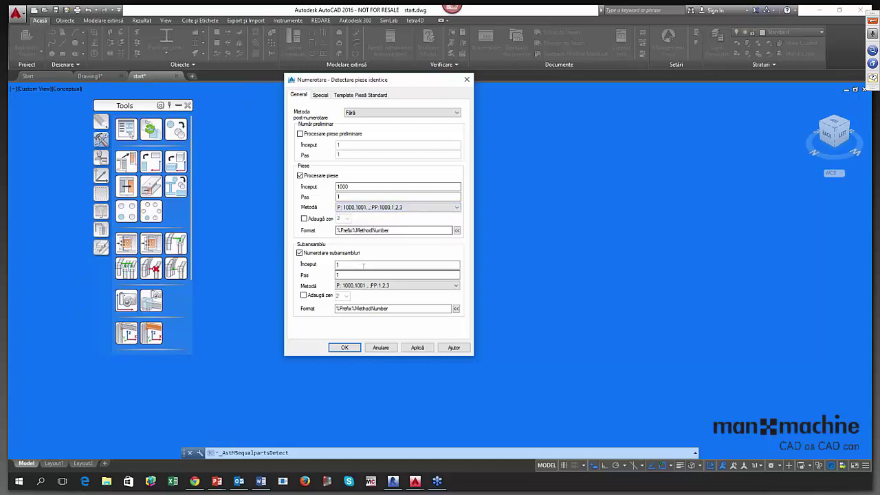
Set the subassembly numbering method to P: 1000,1001...;PP:1000,1,2,3, check the special options and run the numbering.
{"action": "left_click", "coordinate": [347, 267]}
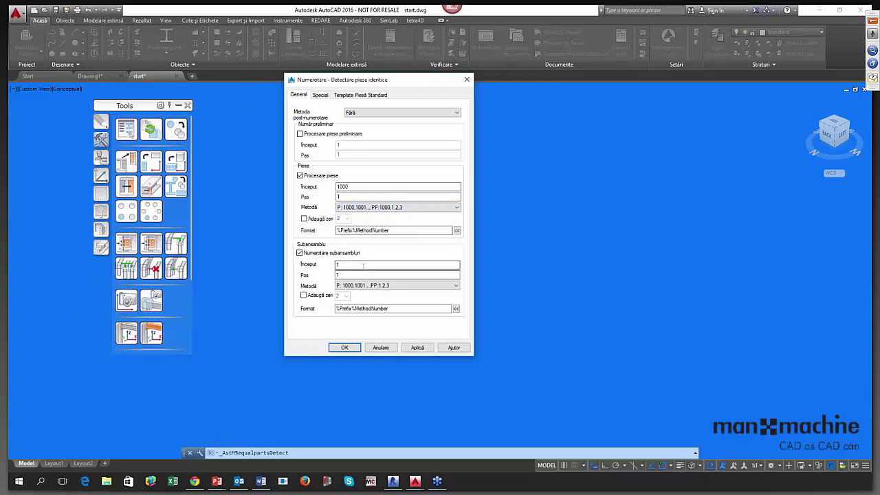
{"action": "left_click", "coordinate": [352, 285]}
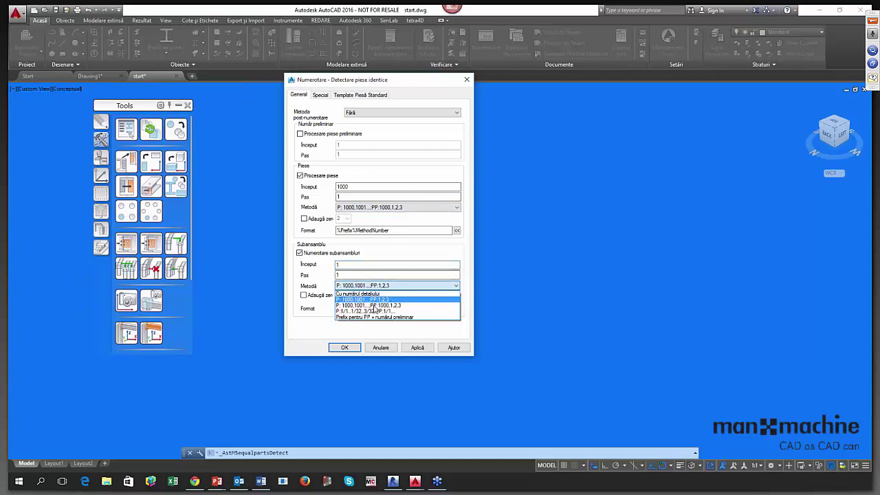
{"action": "left_click", "coordinate": [387, 306]}
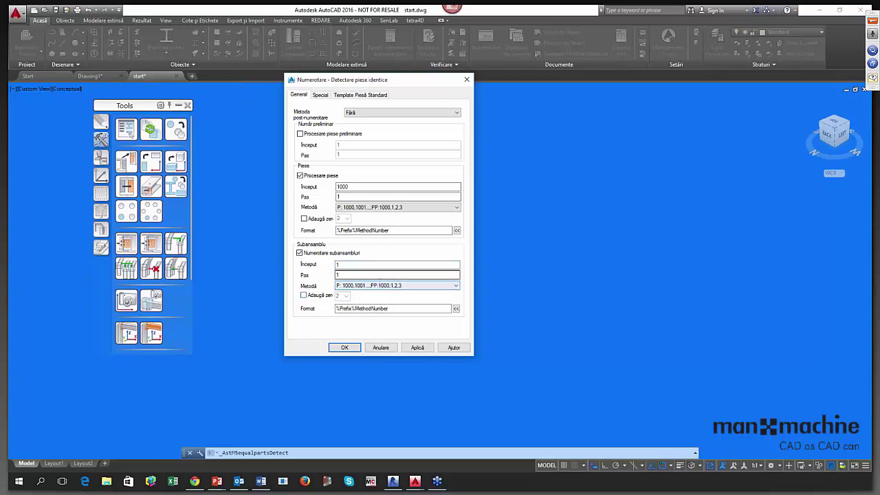
{"action": "left_click", "coordinate": [319, 97]}
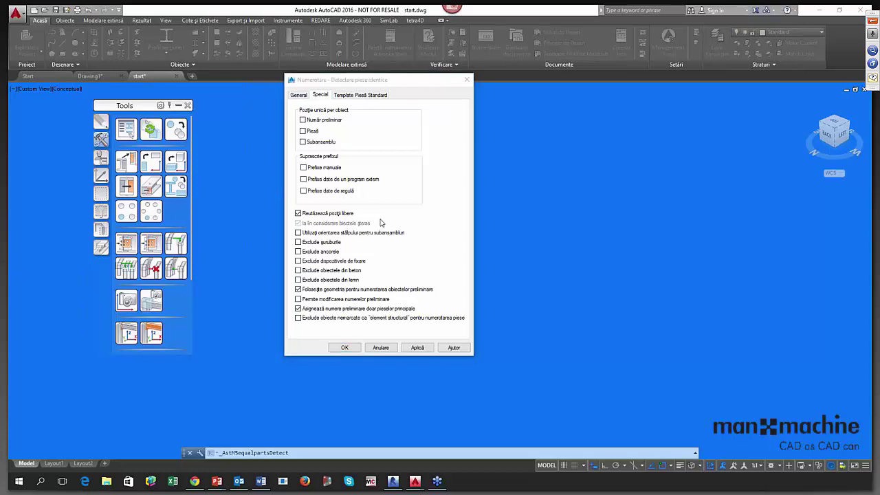
{"action": "left_click", "coordinate": [345, 348]}
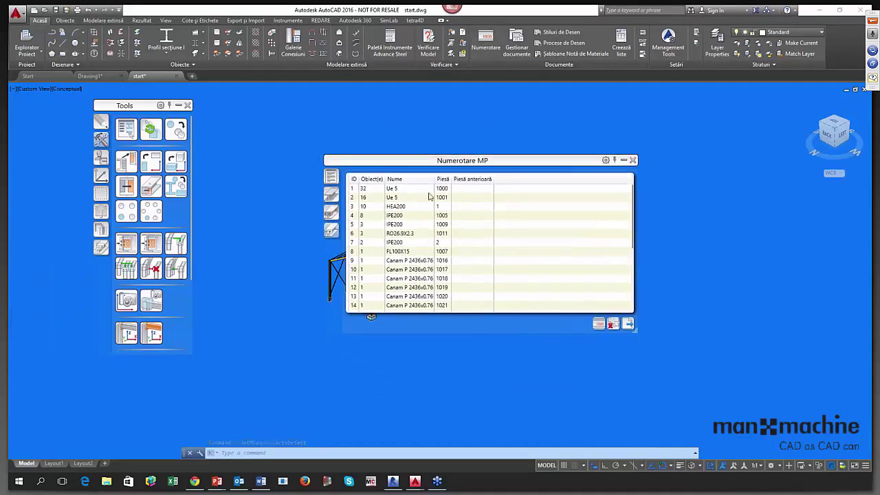
Examine the main-part numbering results from first to last, widening the name column and marking the Ue 5 entry 1001.
{"action": "left_click_drag", "start_coordinate": [433, 179], "coordinate": [457, 180]}
{"action": "left_click", "coordinate": [416, 198]}
{"action": "scroll", "coordinate": [418, 220], "scroll_direction": "down", "scroll_amount": 4}
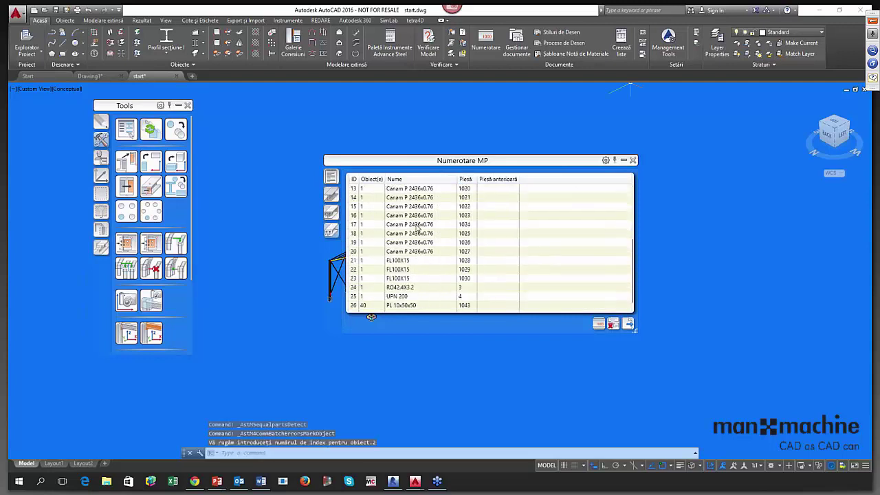
{"action": "scroll", "coordinate": [417, 228], "scroll_direction": "down", "scroll_amount": 1}
{"action": "scroll", "coordinate": [413, 269], "scroll_direction": "up", "scroll_amount": 5}
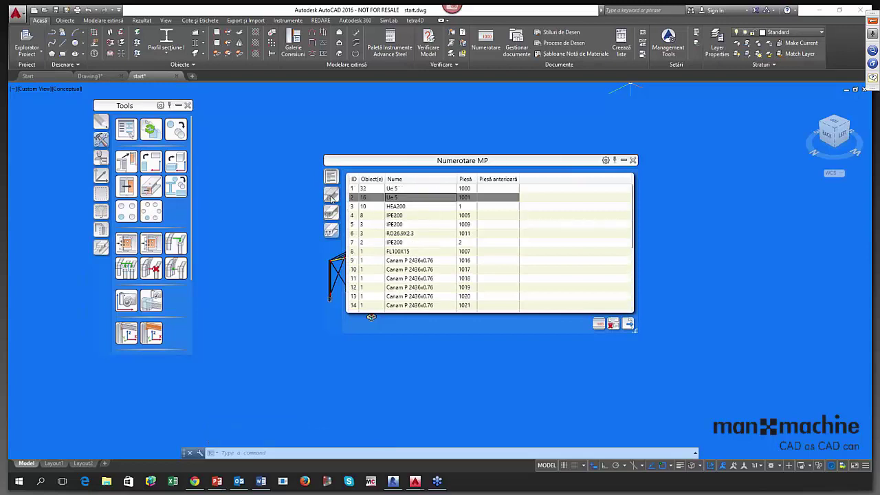
Compare the single-part and main-part numbering lists, mark the Canam P 2436x0.76 entry 1027, and close the results.
{"action": "left_click", "coordinate": [332, 212]}
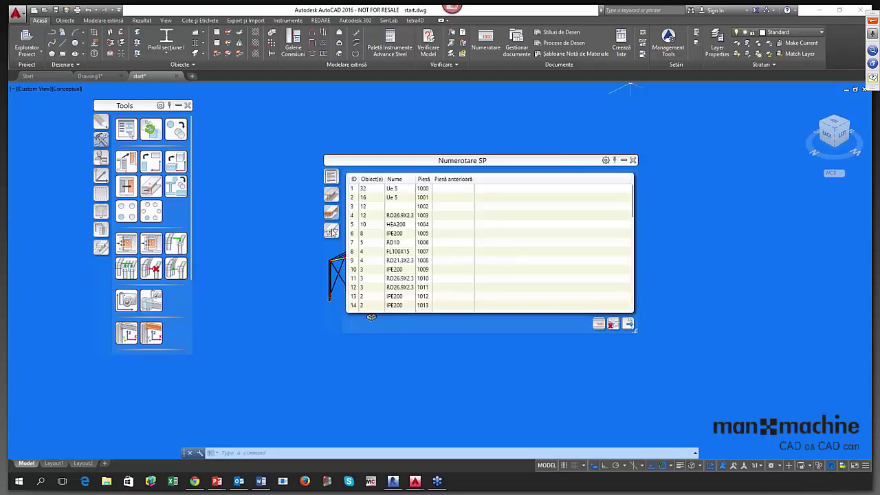
{"action": "left_click", "coordinate": [332, 232]}
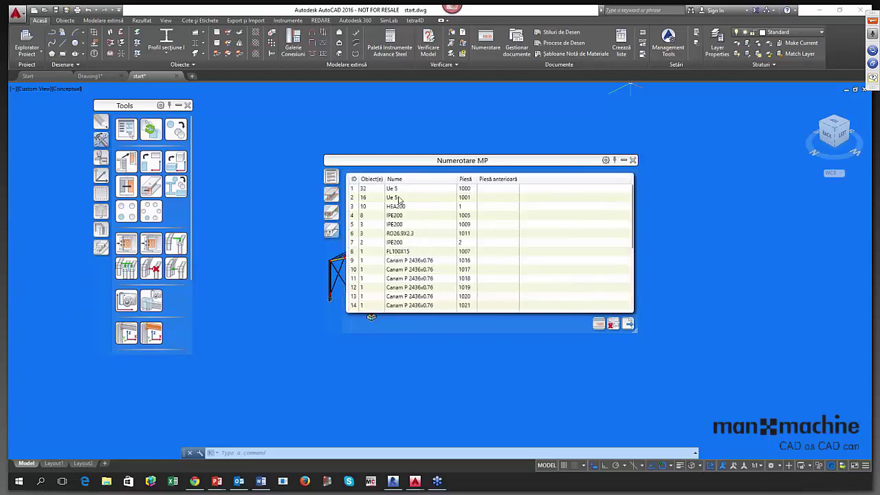
{"action": "scroll", "coordinate": [399, 245], "scroll_direction": "down", "scroll_amount": 5}
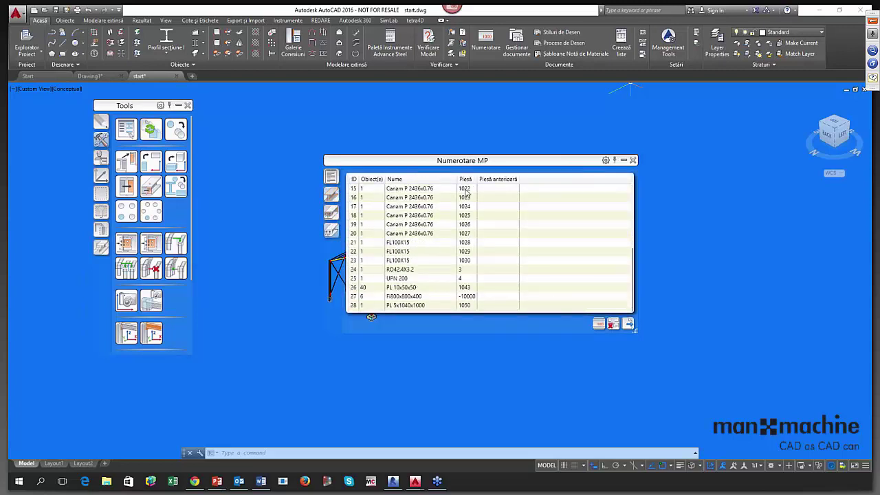
{"action": "left_click_drag", "start_coordinate": [509, 165], "coordinate": [259, 141]}
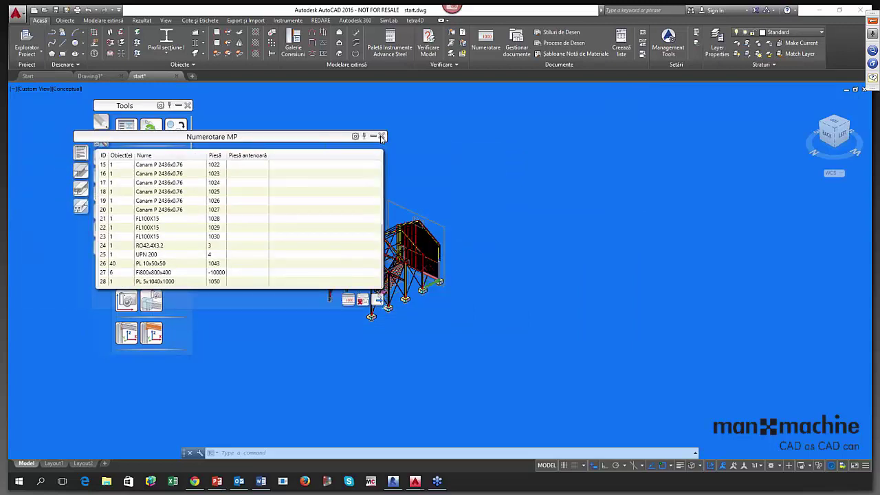
{"action": "left_click", "coordinate": [161, 210]}
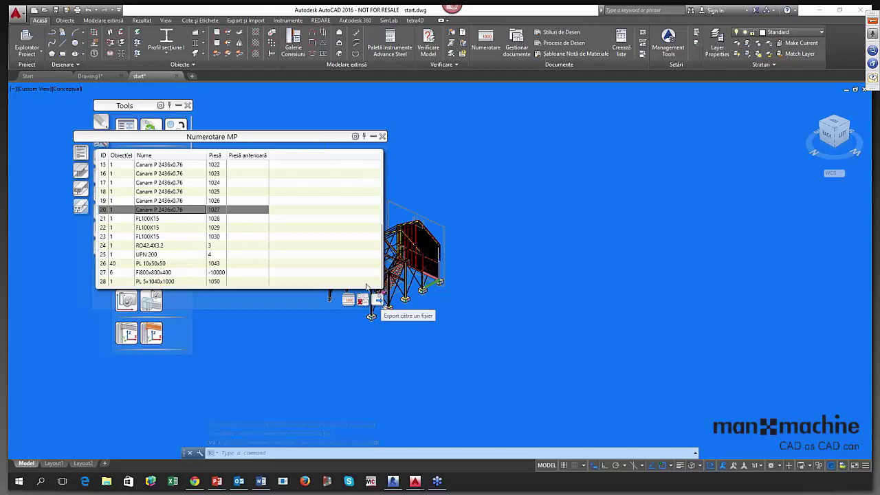
{"action": "left_click_drag", "start_coordinate": [266, 137], "coordinate": [269, 115]}
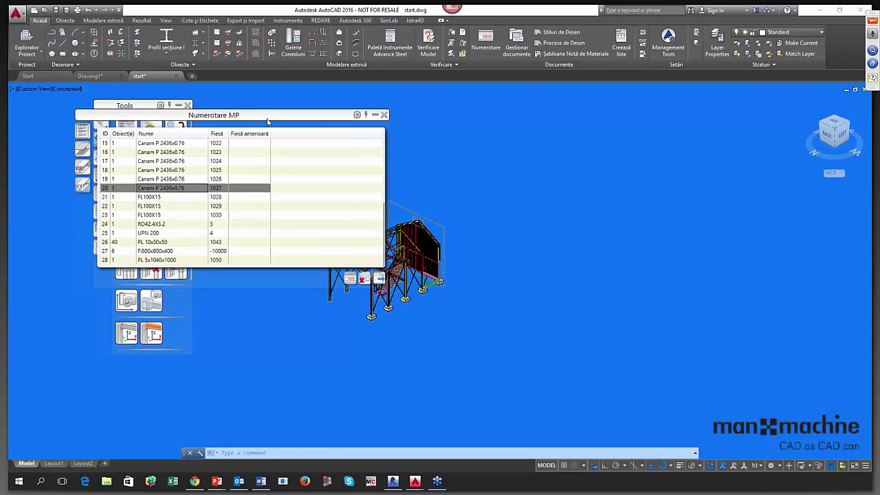
{"action": "left_click", "coordinate": [383, 115]}
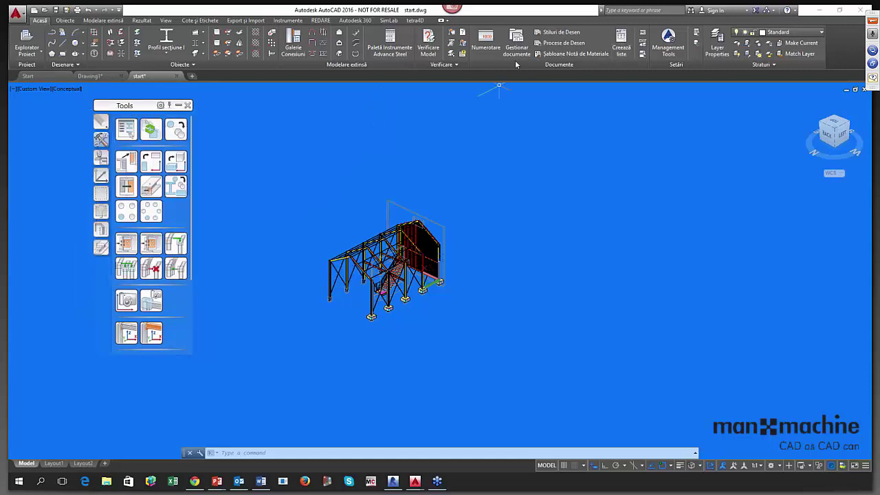
Start a bill of materials for the complete model, with filtering by model object type enabled.
{"action": "left_click", "coordinate": [627, 52]}
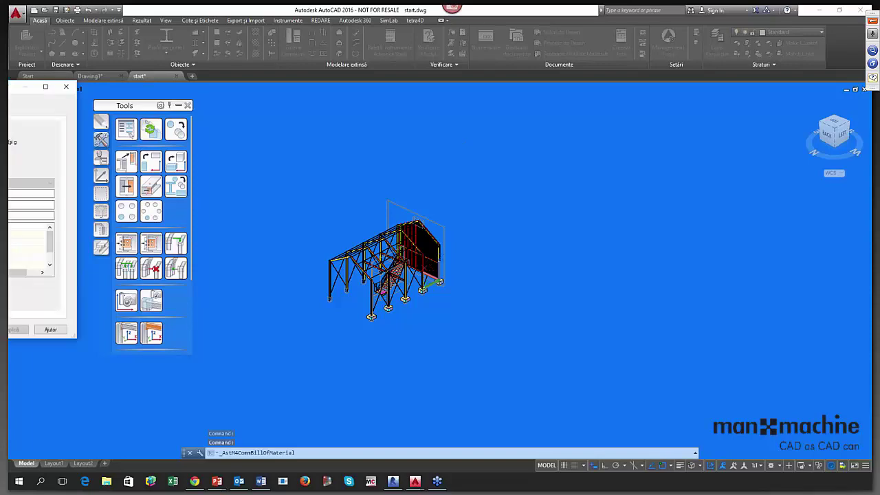
{"action": "left_click_drag", "start_coordinate": [0, 87], "coordinate": [364, 110]}
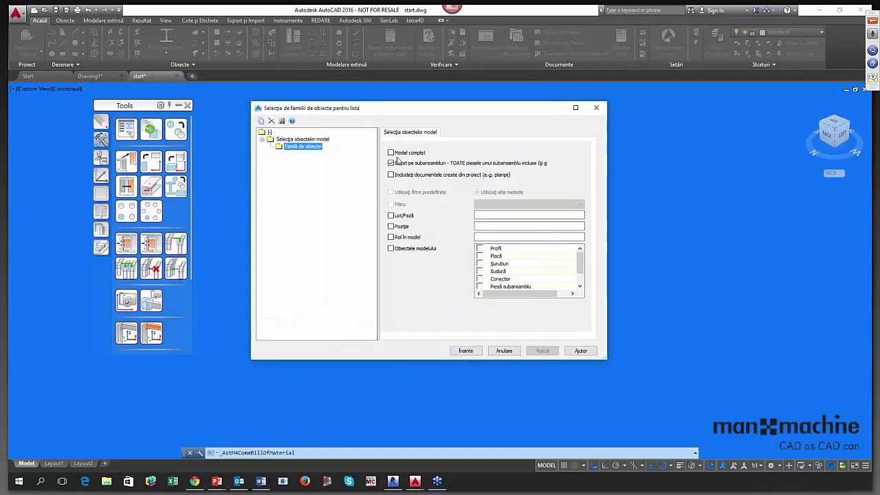
{"action": "left_click", "coordinate": [392, 153]}
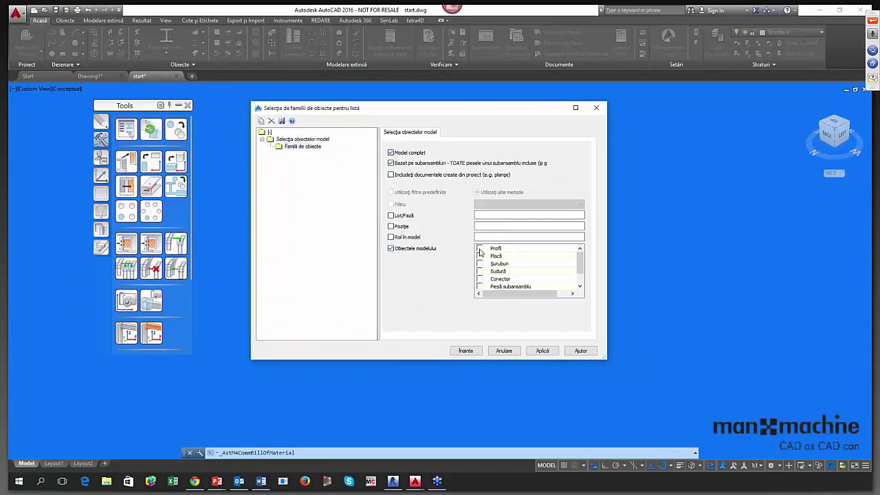
Include profiles, plates, bolts, welds, connectors, subassembly parts and special parts in the list, and save the extract under the proposed file name.
{"action": "left_click", "coordinate": [480, 248]}
{"action": "left_click", "coordinate": [479, 256]}
{"action": "left_click", "coordinate": [479, 263]}
{"action": "left_click", "coordinate": [479, 278]}
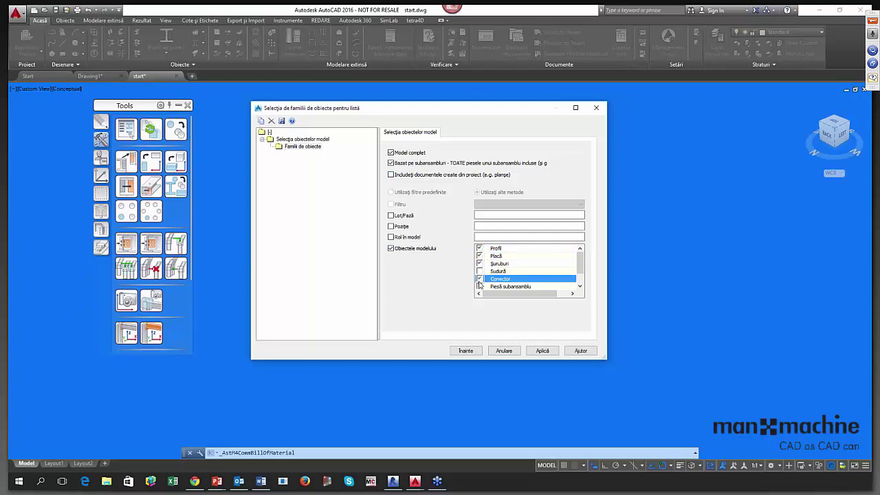
{"action": "left_click", "coordinate": [480, 286]}
{"action": "scroll", "coordinate": [480, 289], "scroll_direction": "down", "scroll_amount": 1}
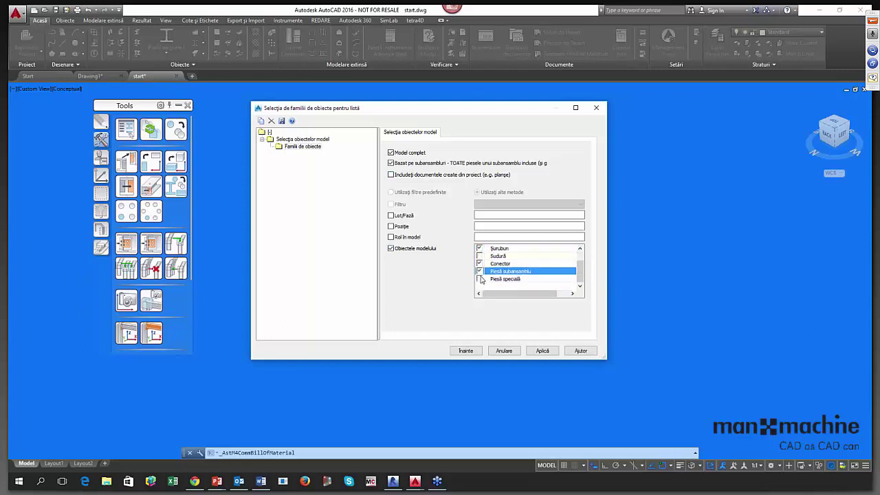
{"action": "left_click", "coordinate": [478, 277]}
{"action": "left_click", "coordinate": [479, 256]}
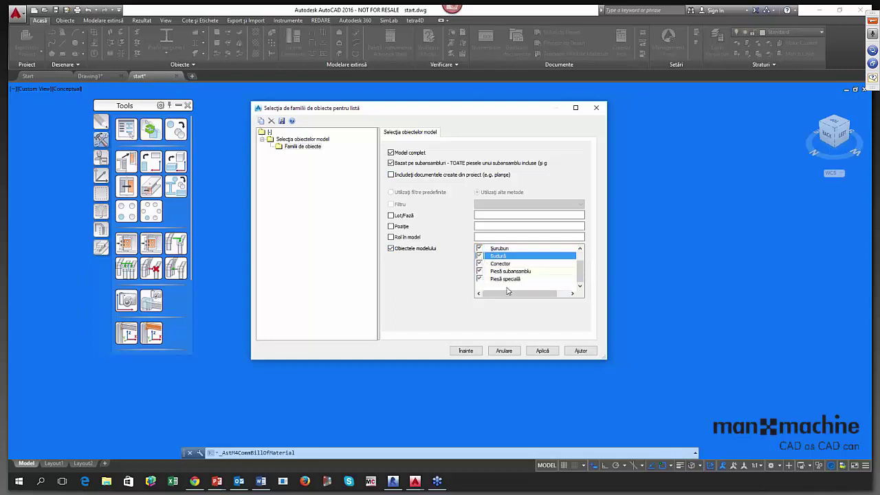
{"action": "left_click", "coordinate": [465, 351]}
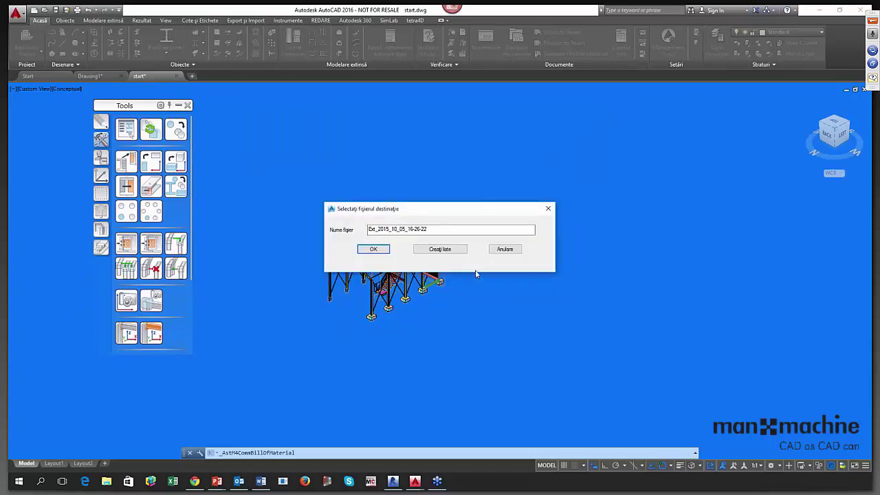
{"action": "left_click", "coordinate": [374, 250]}
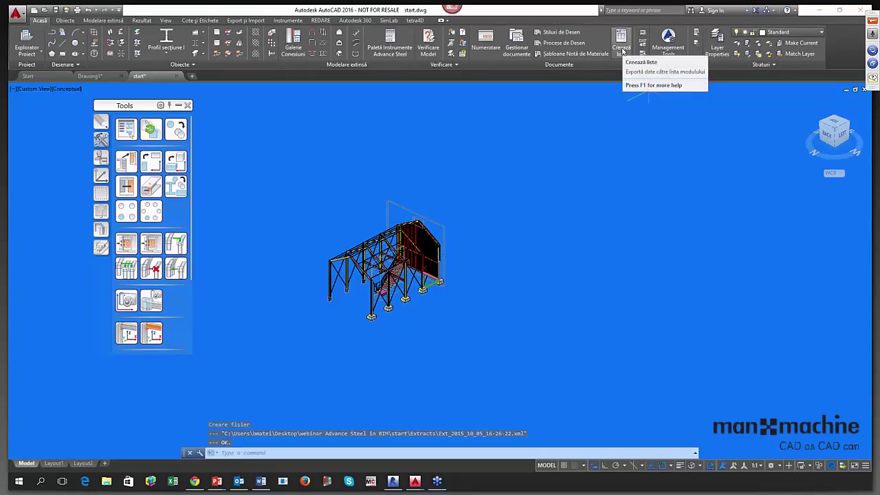
{"action": "left_click", "coordinate": [565, 55]}
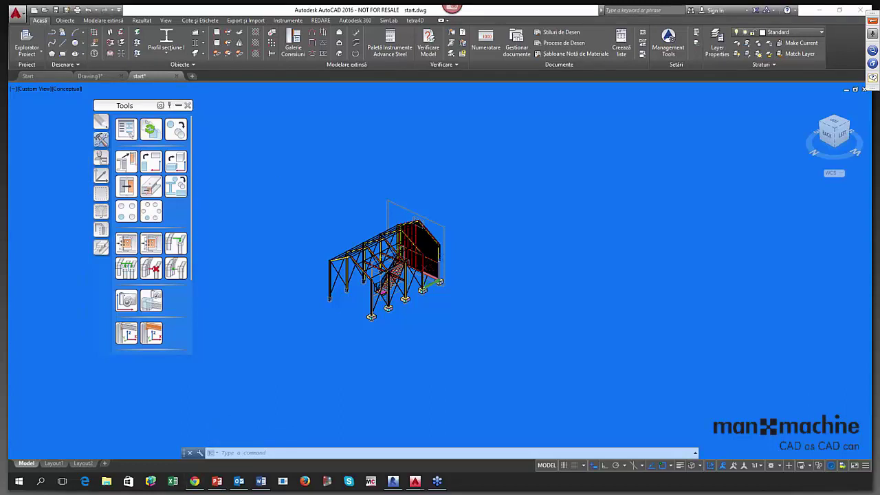
{"action": "left_click_drag", "start_coordinate": [134, 105], "coordinate": [181, 110]}
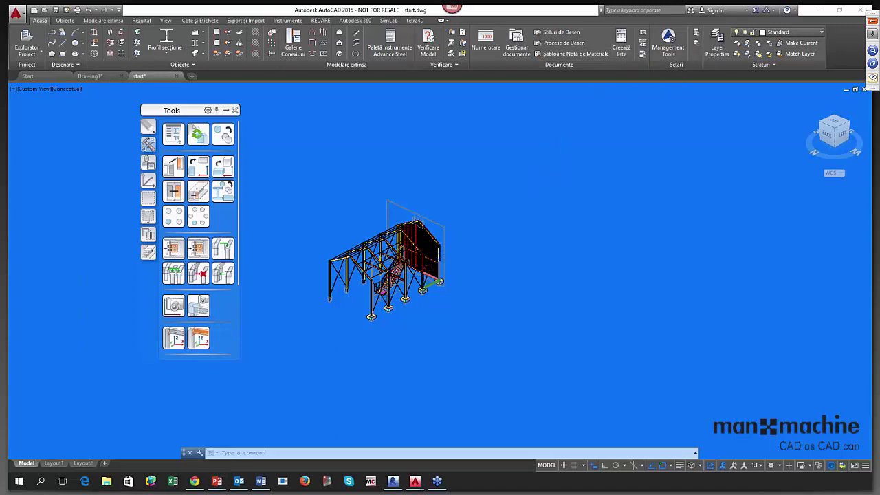
{"action": "scroll", "coordinate": [373, 296], "scroll_direction": "down", "scroll_amount": 4}
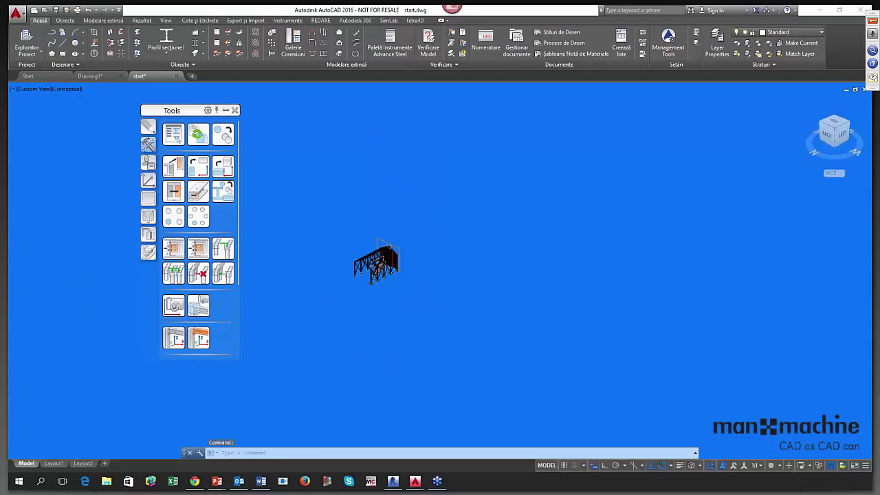
{"action": "mouse_move", "coordinate": [417, 485]}
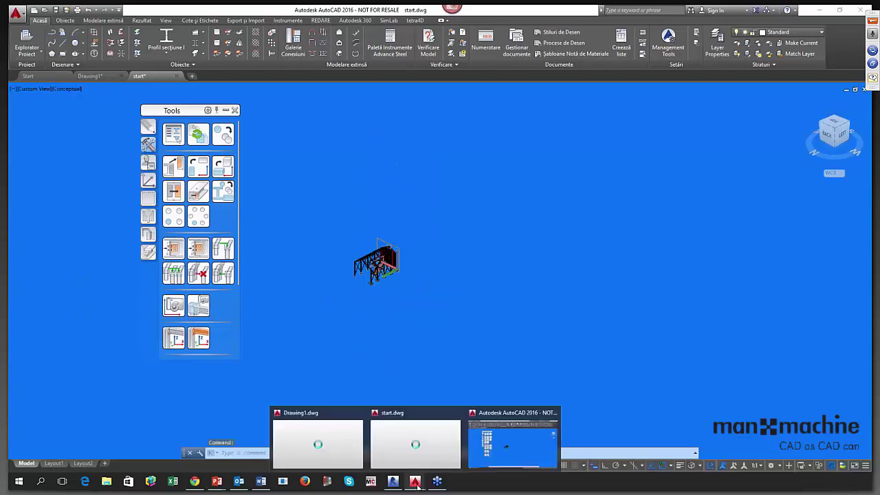
{"action": "left_click", "coordinate": [512, 447]}
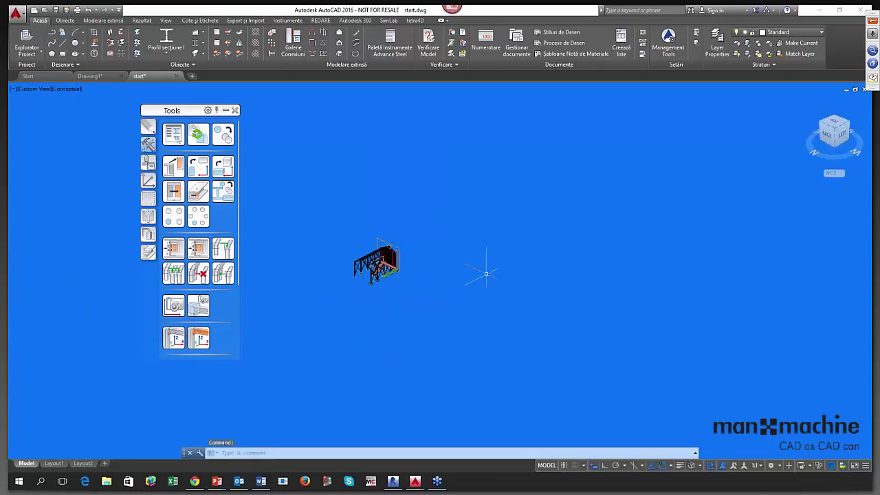
Check the model's documents with the document manager and inspect the hall from its front and left sides.
{"action": "middle_click_drag", "start_coordinate": [429, 275], "coordinate": [329, 301], "text": "shift"}
{"action": "left_click", "coordinate": [516, 44]}
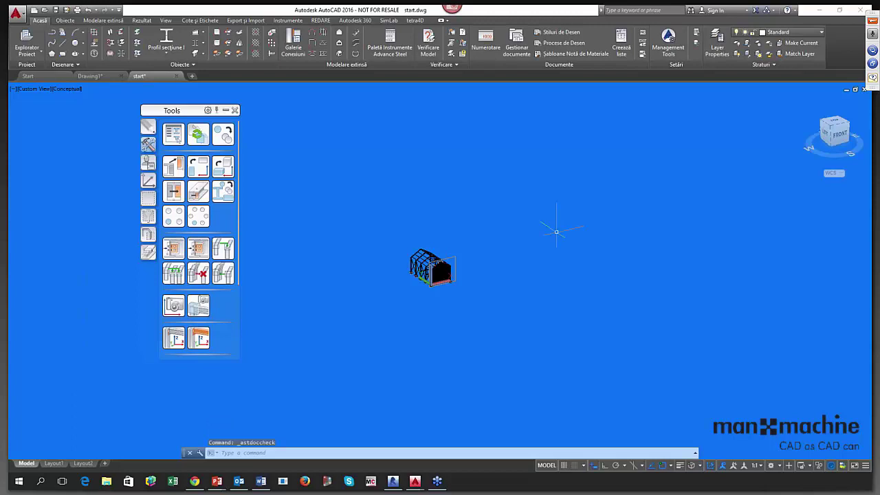
{"action": "left_click", "coordinate": [524, 226]}
{"action": "middle_click_drag", "start_coordinate": [524, 226], "coordinate": [598, 231], "text": "shift"}
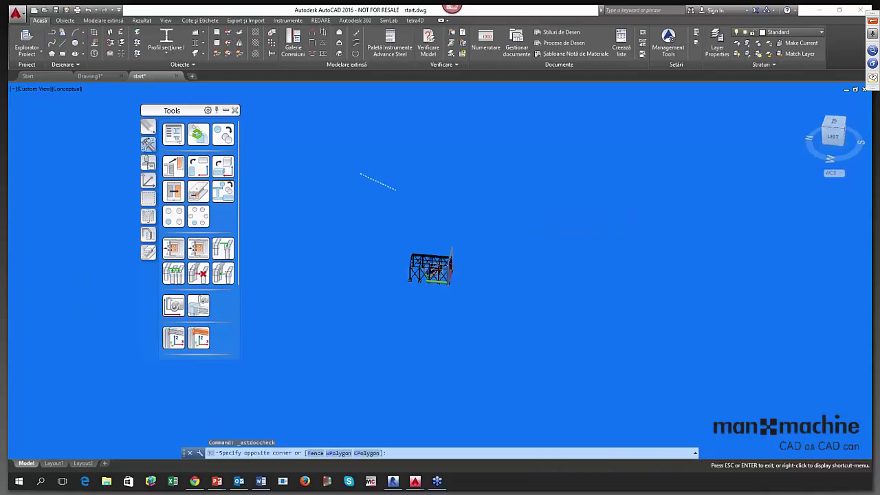
Generate the subassembly list from the bill of materials template Extras subansambluri for the model and open the resulting report.
{"action": "left_click", "coordinate": [468, 187]}
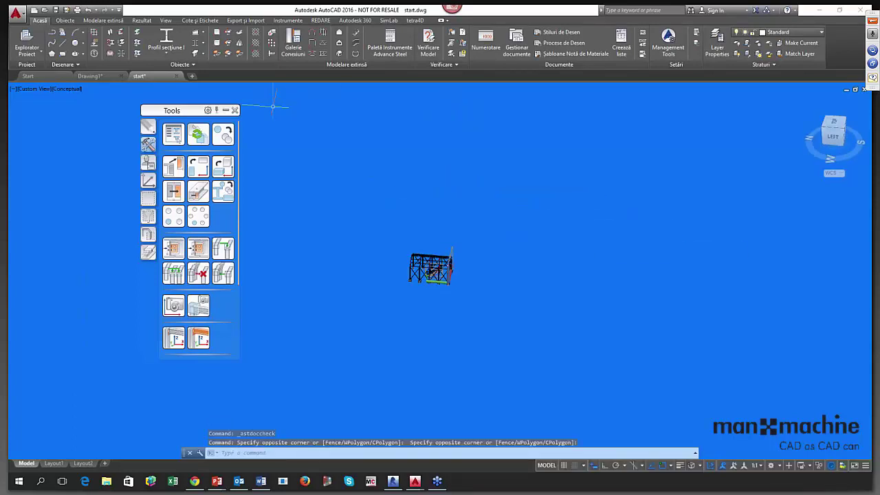
{"action": "left_click", "coordinate": [234, 110]}
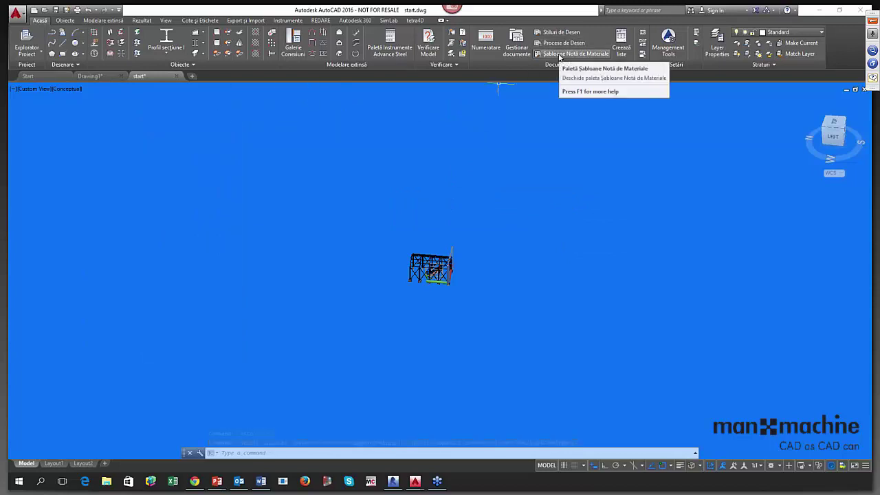
{"action": "left_click", "coordinate": [560, 57]}
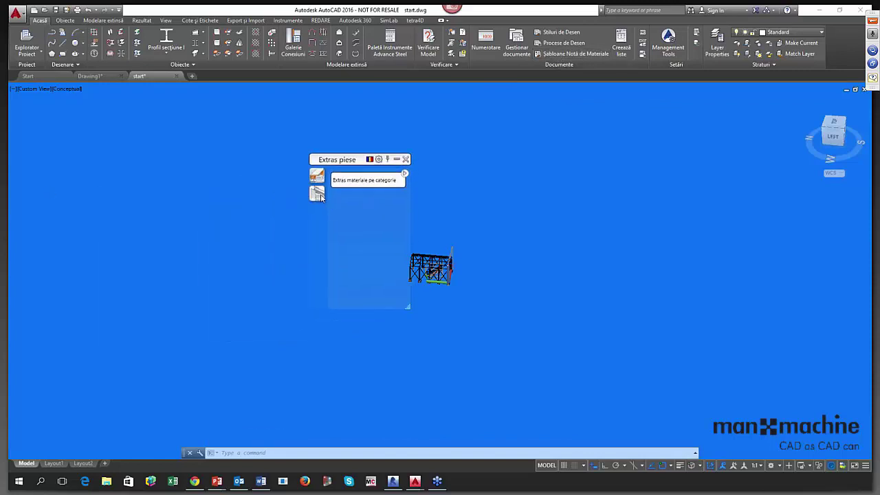
{"action": "left_click", "coordinate": [320, 197]}
{"action": "left_click", "coordinate": [365, 183]}
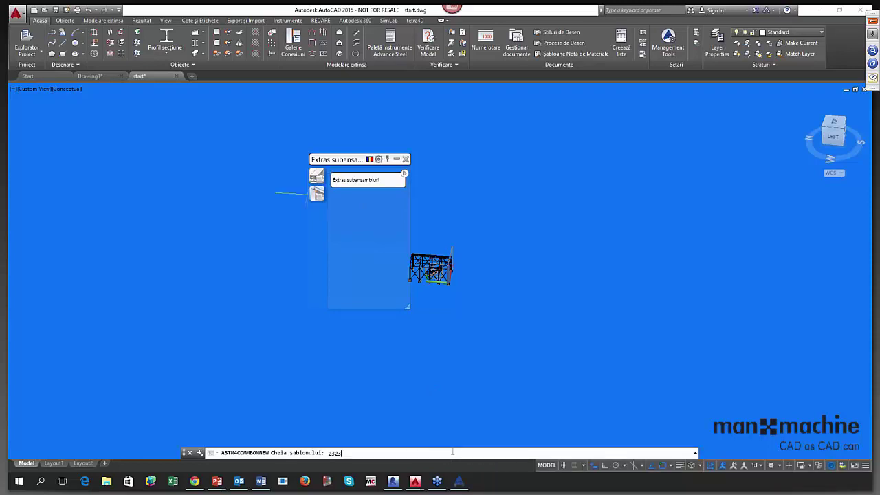
{"action": "key", "text": "Return"}
{"action": "key", "text": "Escape"}
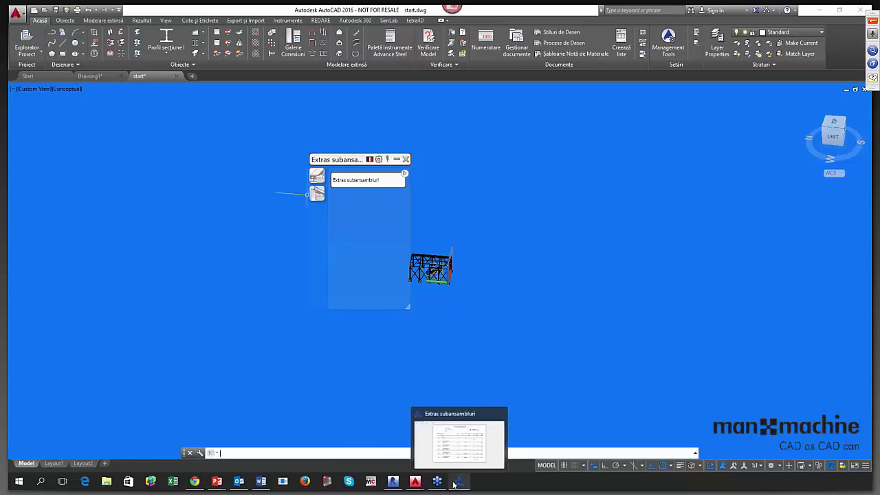
{"action": "left_click", "coordinate": [459, 444]}
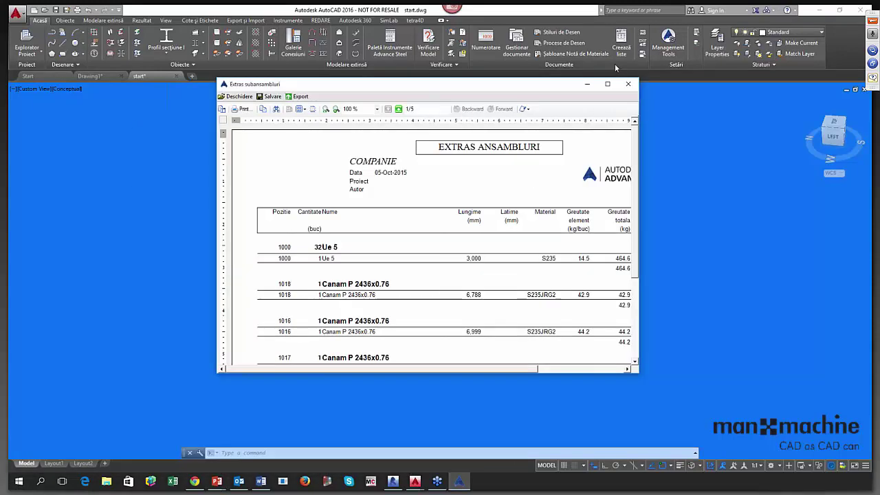
Enlarge the assembly report and page through to its last page, checking positions, lengths, materials and weights.
{"action": "left_click", "coordinate": [606, 77]}
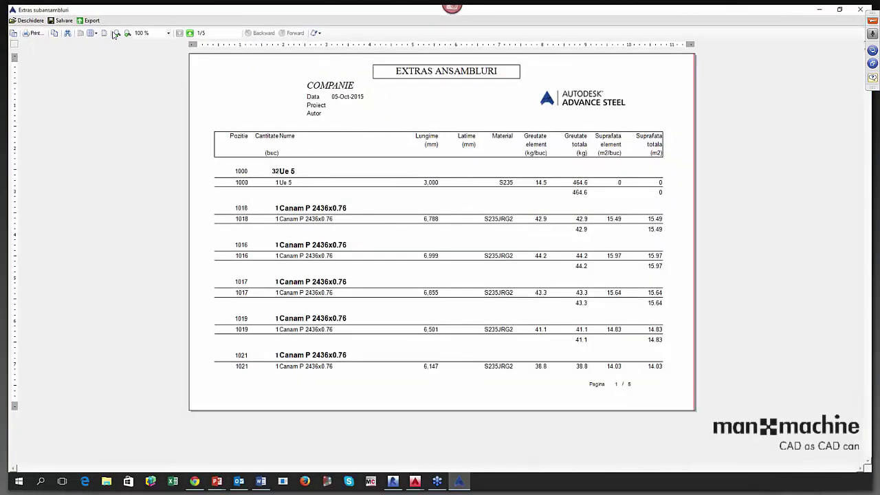
{"action": "left_click", "coordinate": [189, 34]}
{"action": "left_click", "coordinate": [190, 34]}
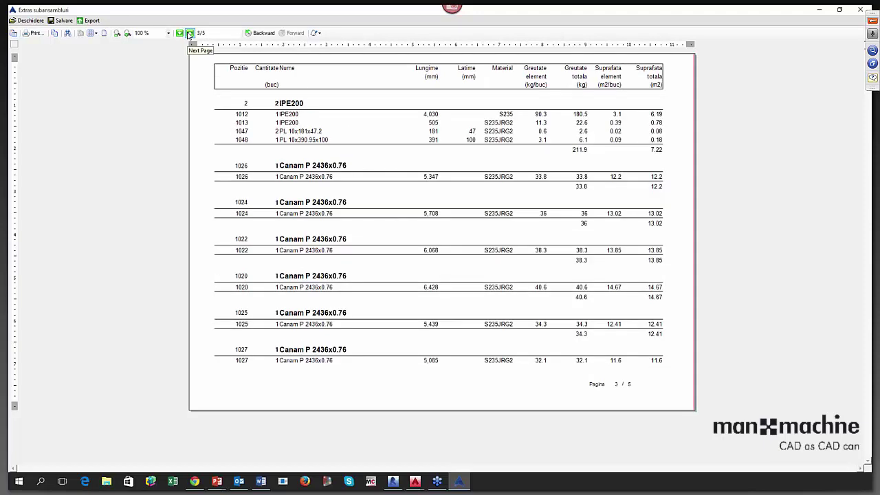
{"action": "left_click", "coordinate": [190, 33]}
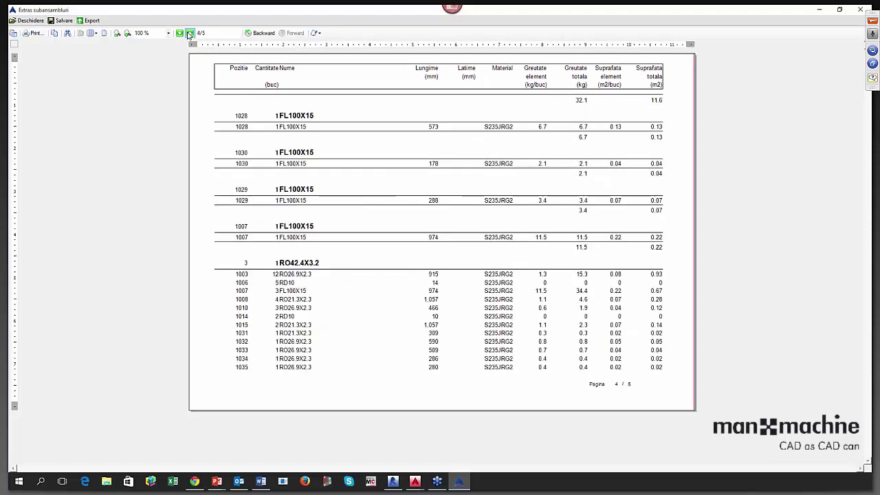
{"action": "left_click", "coordinate": [190, 34]}
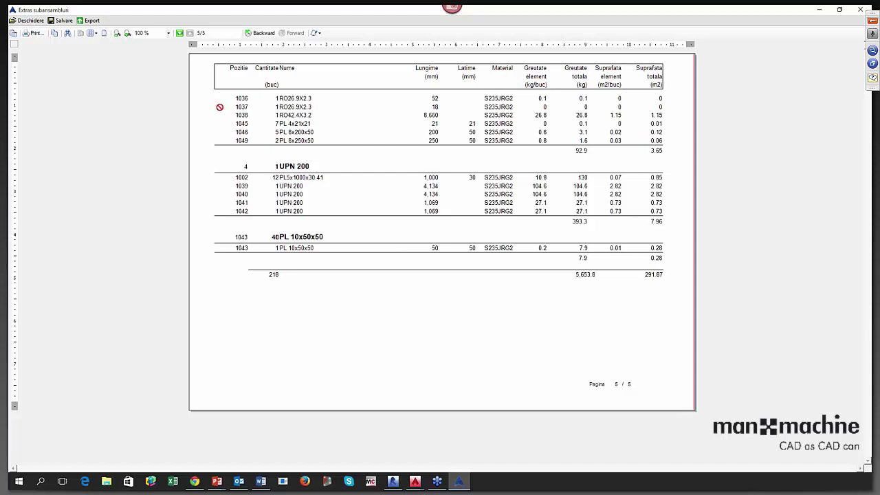
{"action": "left_click", "coordinate": [179, 33]}
{"action": "left_click", "coordinate": [180, 33]}
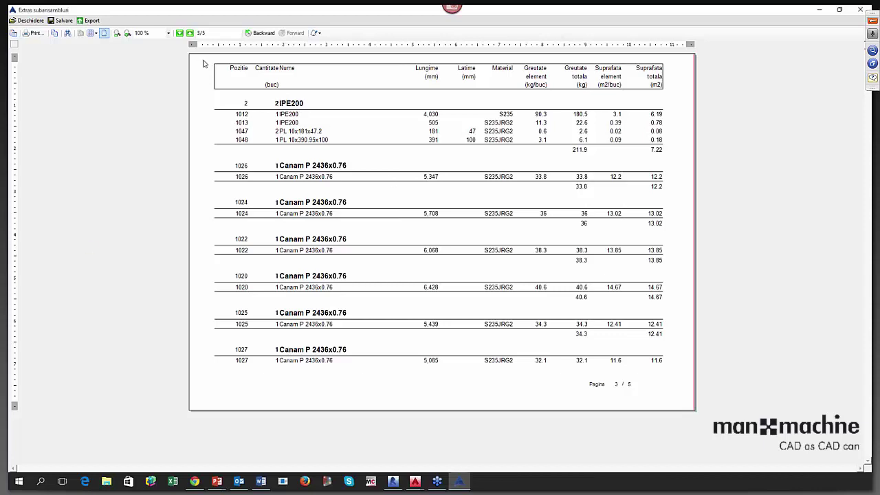
Export the assembly report in Rich Text Format to the BOM folder under the proposed name Extras subansambluri.rtf.
{"action": "left_click", "coordinate": [92, 21]}
{"action": "left_click_drag", "start_coordinate": [338, 57], "coordinate": [392, 75]}
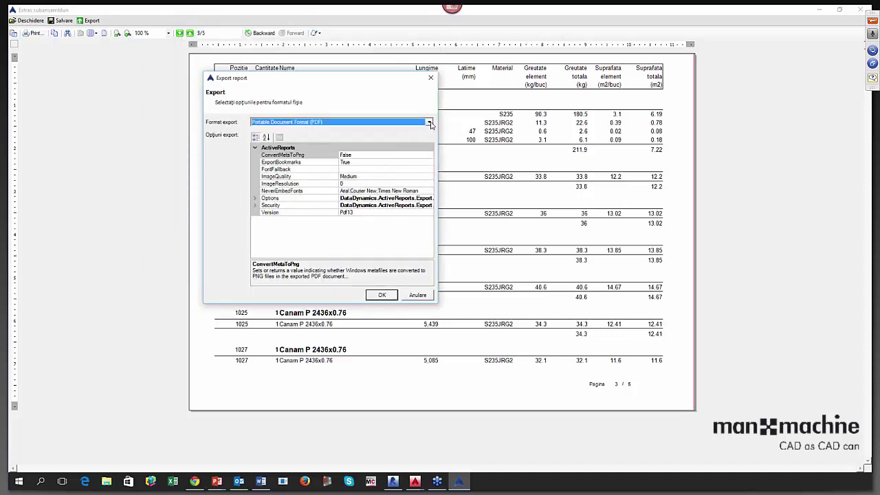
{"action": "left_click", "coordinate": [429, 123]}
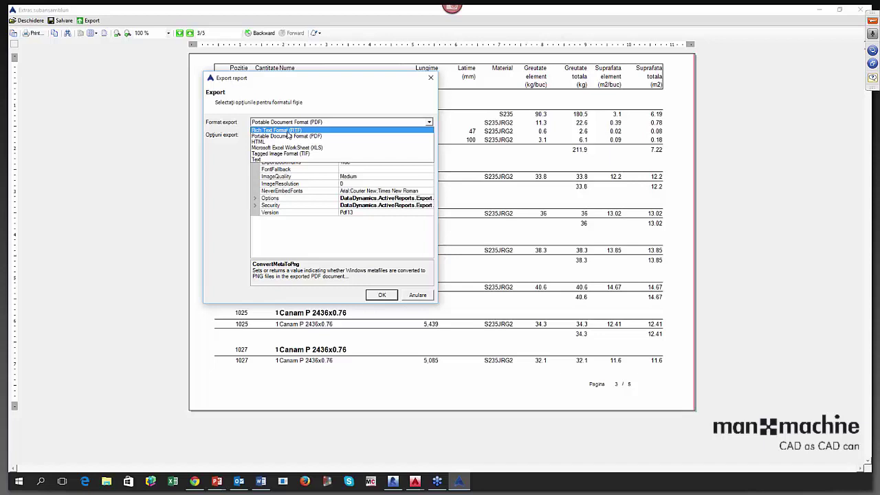
{"action": "left_click", "coordinate": [288, 131]}
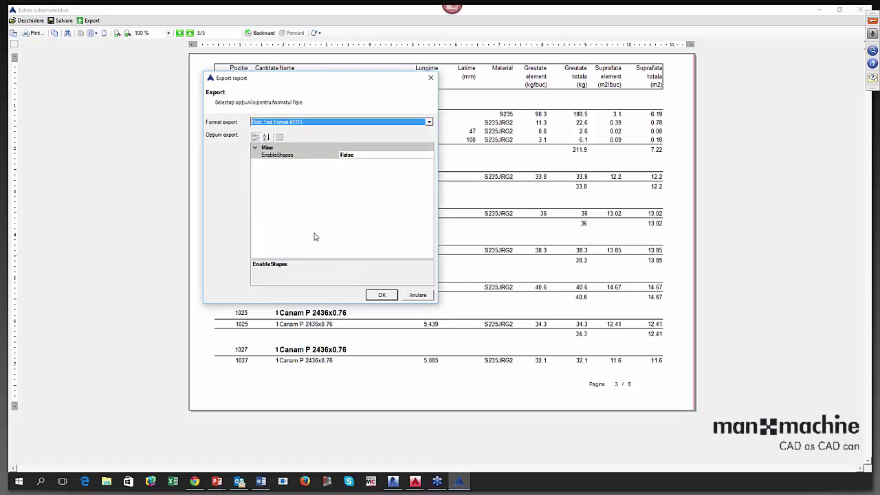
{"action": "left_click", "coordinate": [380, 294]}
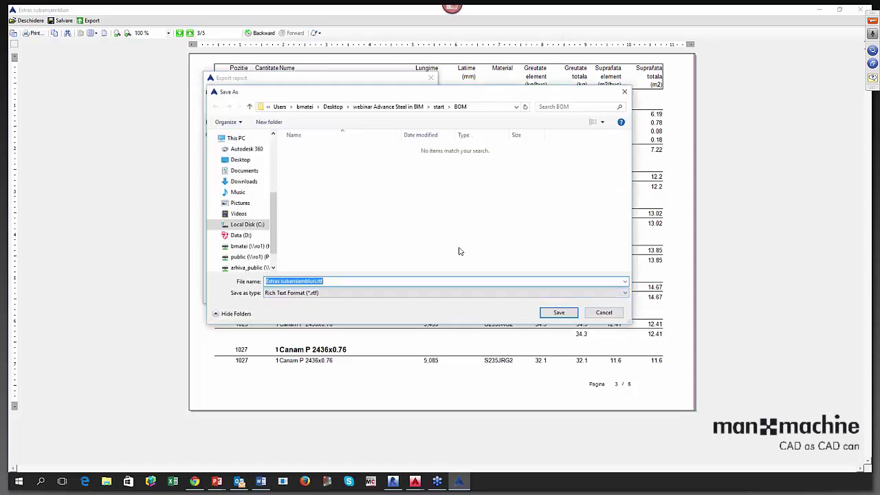
{"action": "left_click", "coordinate": [559, 313]}
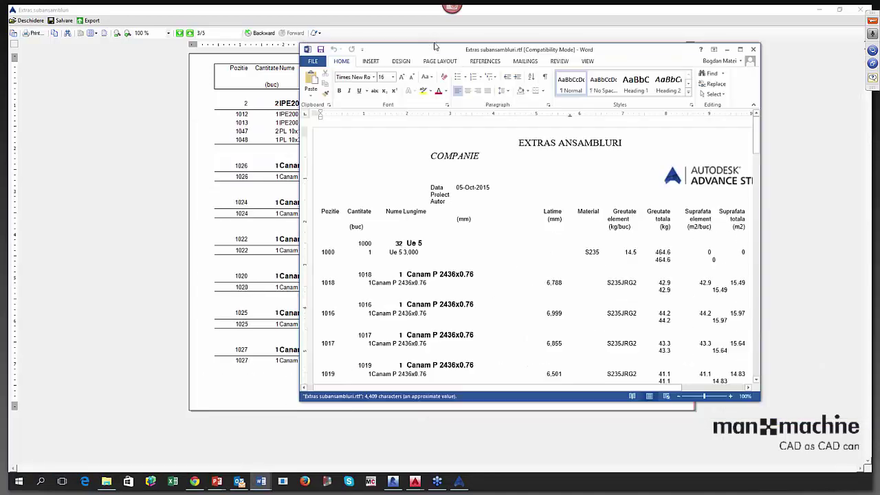
Read through the exported assembly list in Word and close both the document and the report viewer.
{"action": "left_click", "coordinate": [683, 53]}
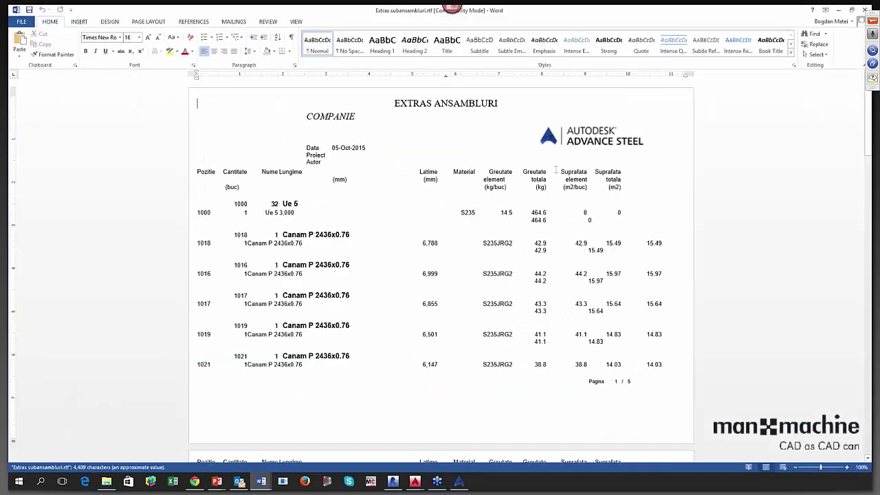
{"action": "scroll", "coordinate": [434, 154], "scroll_direction": "down", "scroll_amount": 5}
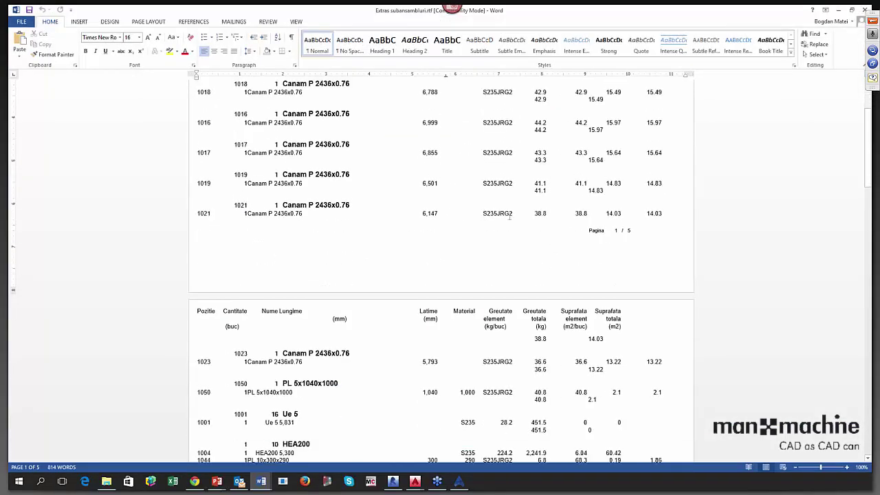
{"action": "left_click", "coordinate": [508, 210]}
{"action": "scroll", "coordinate": [422, 227], "scroll_direction": "down", "scroll_amount": 20}
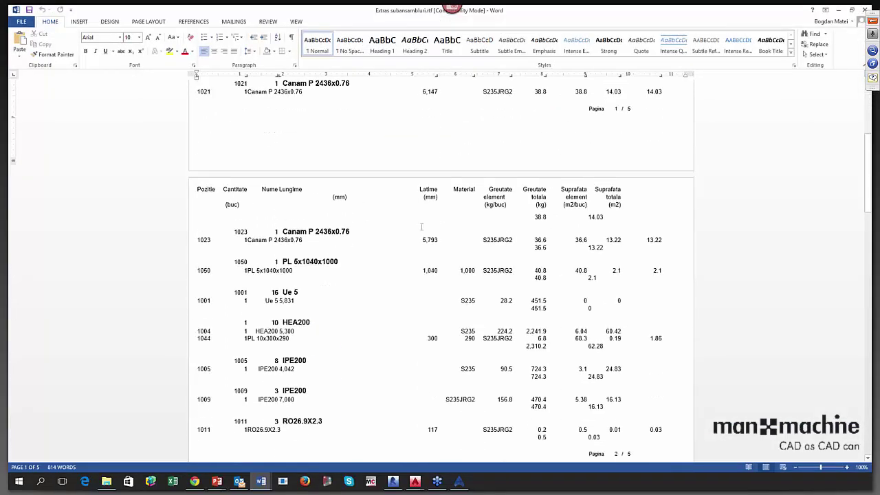
{"action": "scroll", "coordinate": [421, 226], "scroll_direction": "down", "scroll_amount": 20}
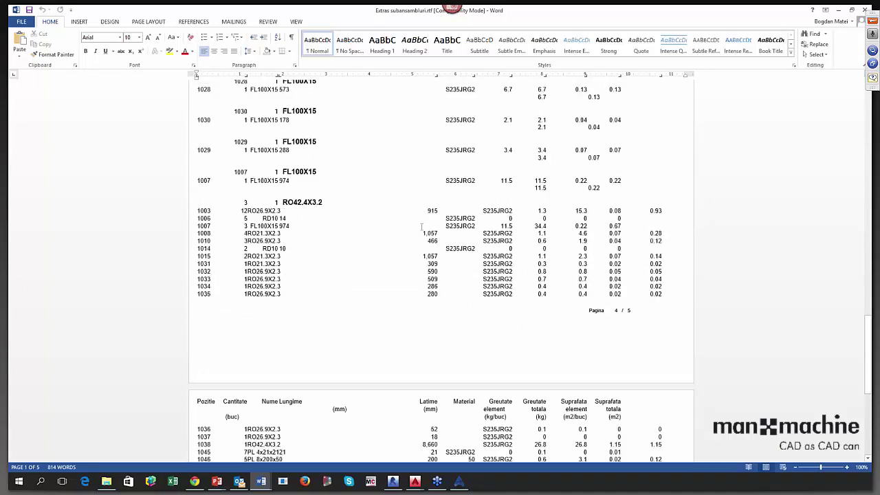
{"action": "left_click", "coordinate": [864, 9]}
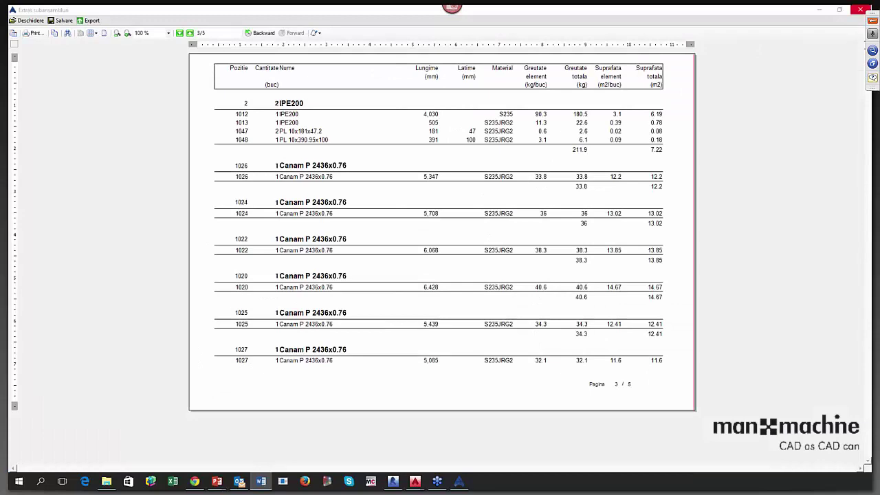
{"action": "left_click", "coordinate": [860, 10]}
{"action": "left_click", "coordinate": [465, 276]}
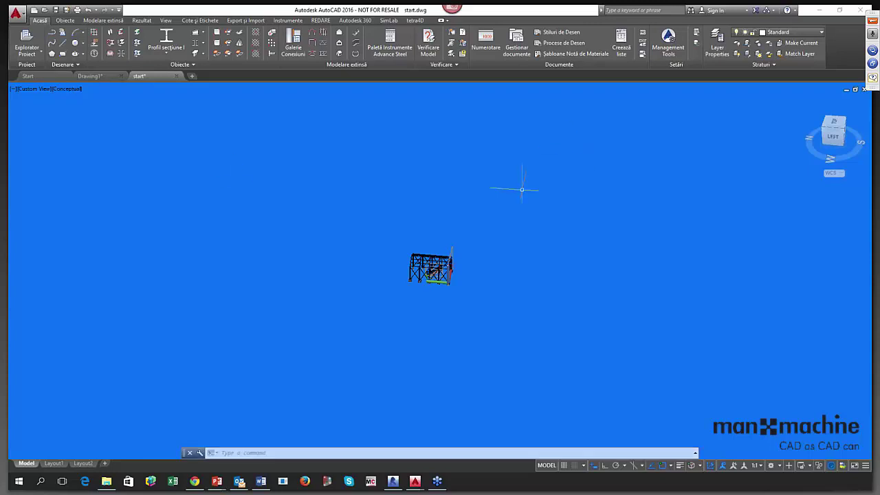
Examine the Liste and Detalii categories in the document manager and close it.
{"action": "middle_click_drag", "start_coordinate": [518, 188], "coordinate": [518, 222]}
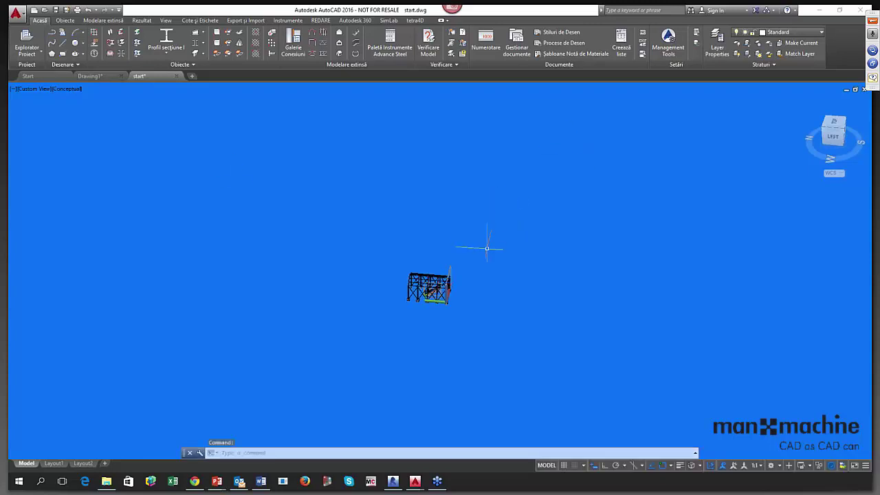
{"action": "left_click", "coordinate": [523, 48]}
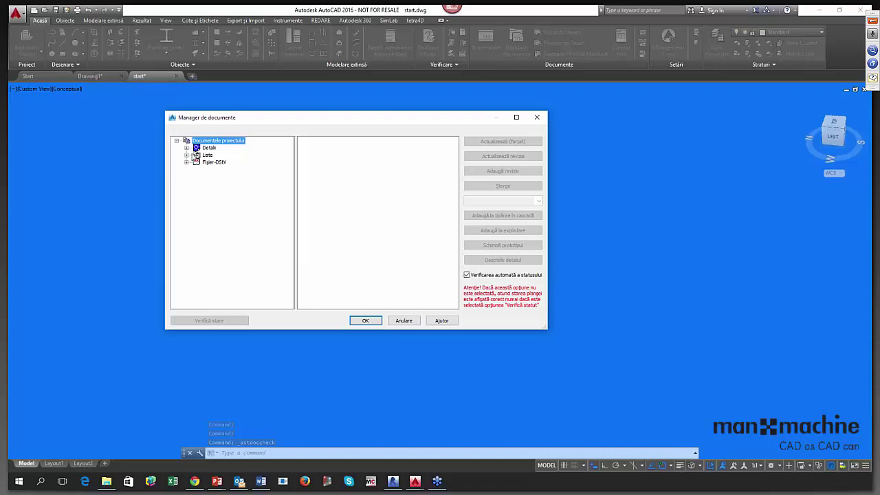
{"action": "left_click", "coordinate": [186, 156]}
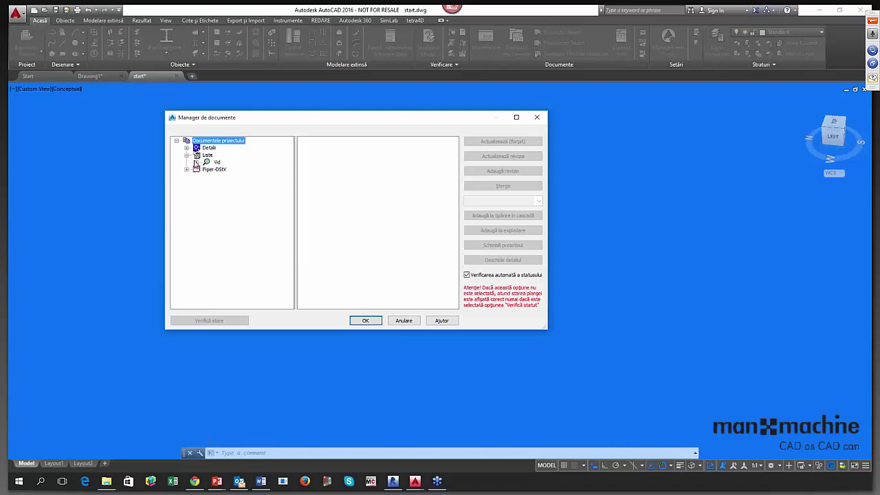
{"action": "left_click", "coordinate": [186, 155]}
{"action": "left_click", "coordinate": [187, 149]}
{"action": "left_click", "coordinate": [186, 148]}
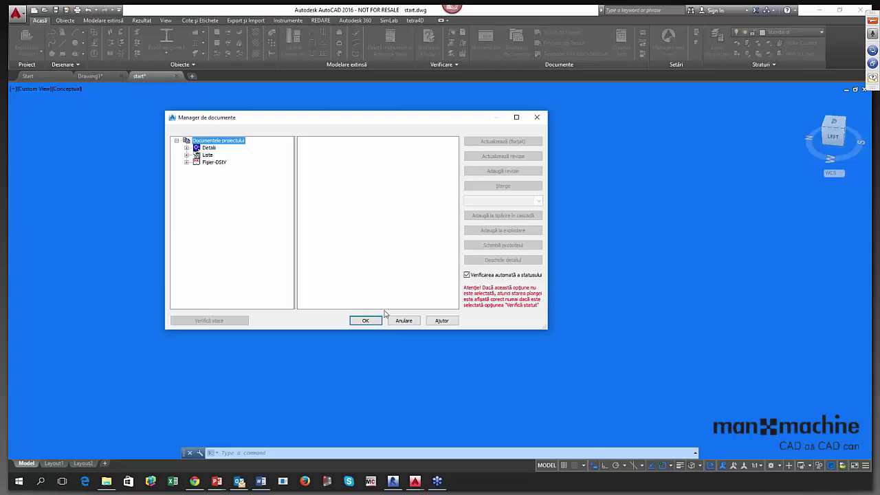
{"action": "left_click", "coordinate": [365, 320]}
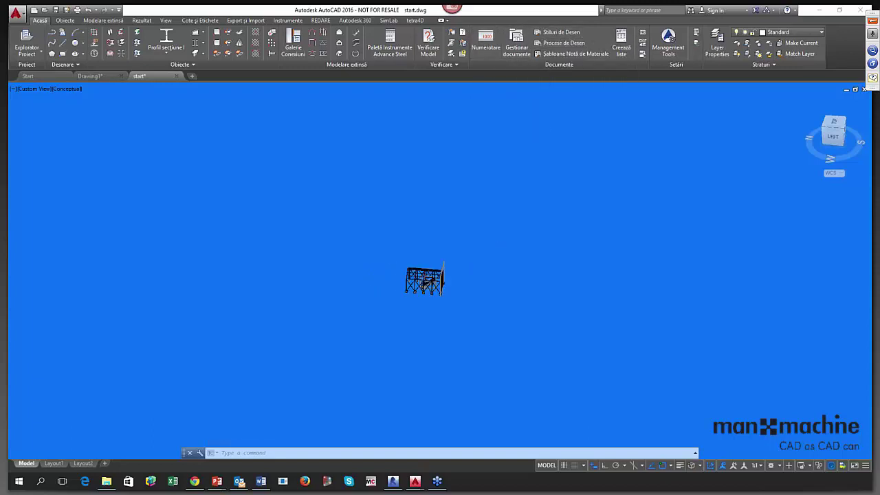
Open the drawing styles palette, move it clear of the hall's frame and browse the node detail styles.
{"action": "scroll", "coordinate": [426, 238], "scroll_direction": "up", "scroll_amount": 4}
{"action": "middle_click_drag", "start_coordinate": [426, 239], "coordinate": [336, 251]}
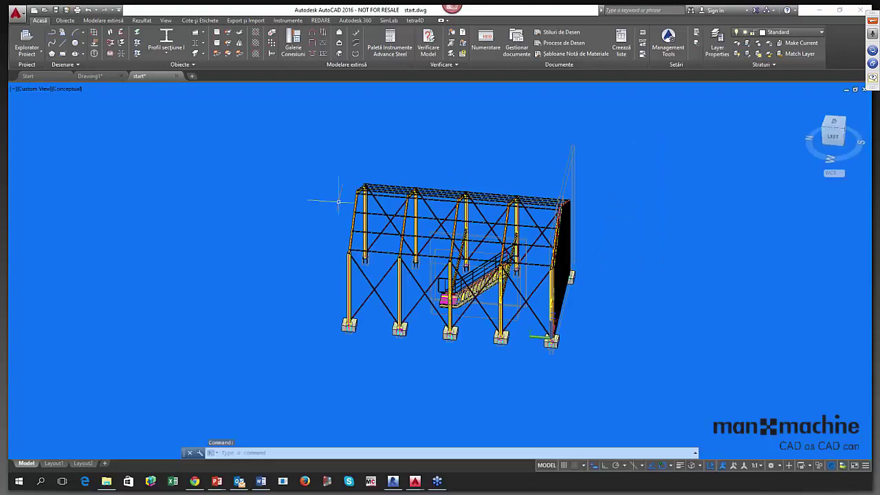
{"action": "scroll", "coordinate": [360, 192], "scroll_direction": "up", "scroll_amount": 5}
{"action": "middle_click_drag", "start_coordinate": [335, 168], "coordinate": [268, 131]}
{"action": "middle_click_drag", "start_coordinate": [435, 169], "coordinate": [268, 158]}
{"action": "scroll", "coordinate": [539, 115], "scroll_direction": "up", "scroll_amount": 5}
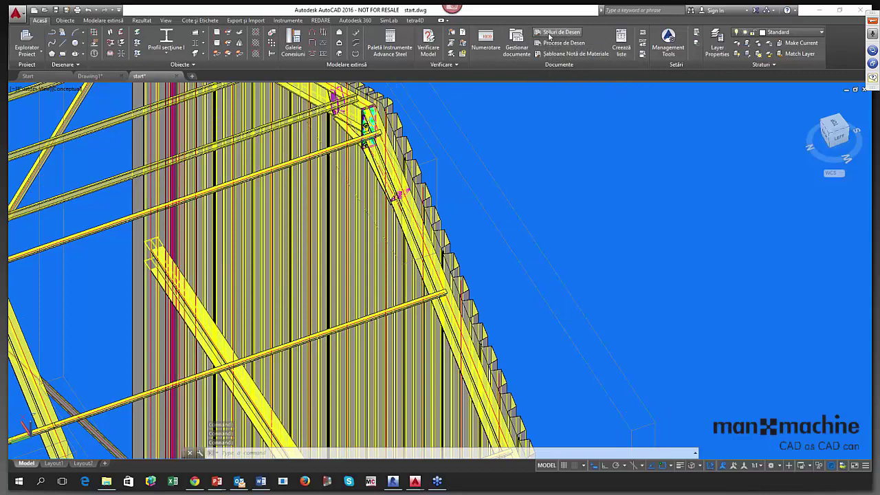
{"action": "left_click", "coordinate": [549, 35]}
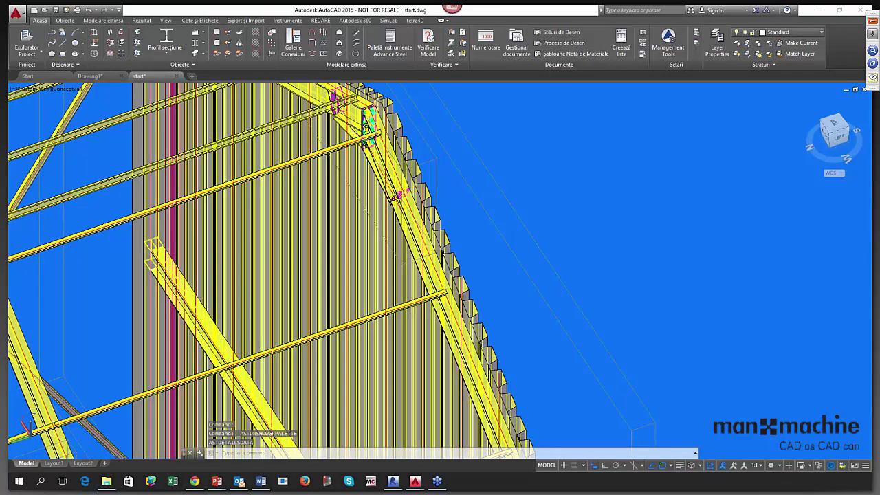
{"action": "left_click_drag", "start_coordinate": [105, 89], "coordinate": [666, 95]}
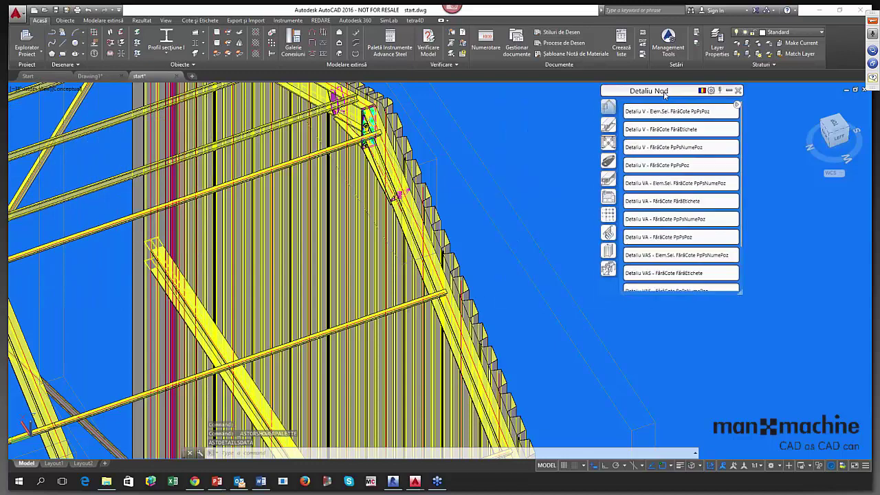
{"action": "scroll", "coordinate": [686, 154], "scroll_direction": "down", "scroll_amount": 1}
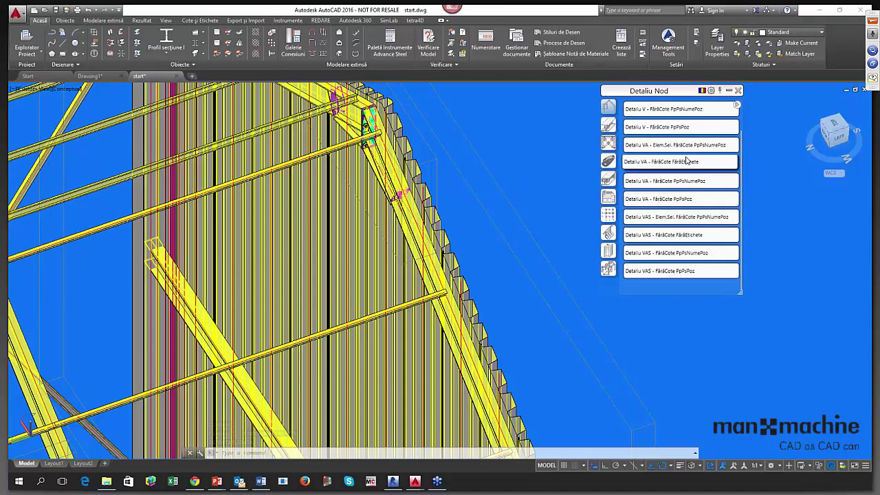
{"action": "scroll", "coordinate": [686, 158], "scroll_direction": "up", "scroll_amount": 1}
{"action": "scroll", "coordinate": [686, 160], "scroll_direction": "down", "scroll_amount": 1}
{"action": "scroll", "coordinate": [686, 160], "scroll_direction": "up", "scroll_amount": 1}
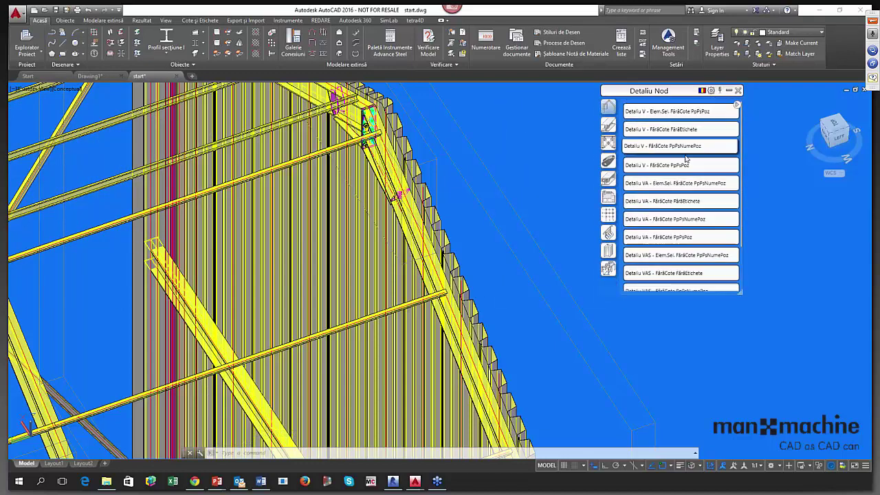
Start a beam detail from the Grindă drawing styles, review its detail settings and accept them with the 1:10 scale.
{"action": "left_click", "coordinate": [606, 126]}
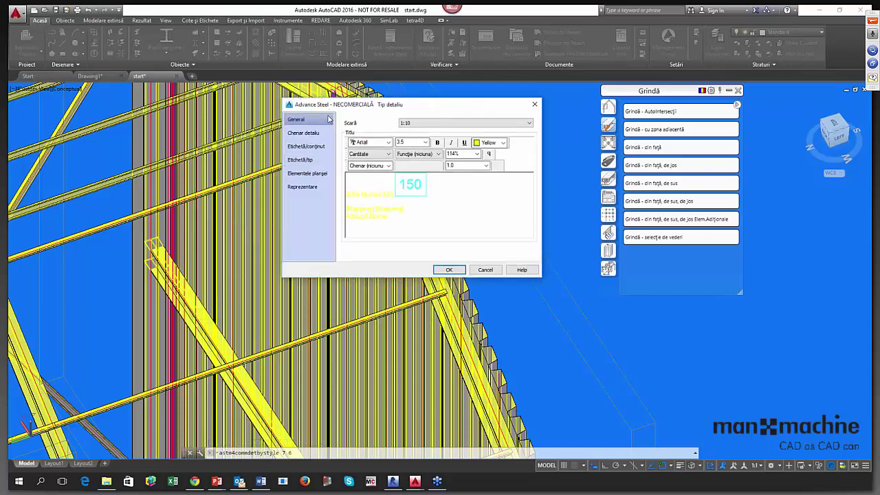
{"action": "left_click", "coordinate": [303, 133]}
{"action": "left_click", "coordinate": [307, 146]}
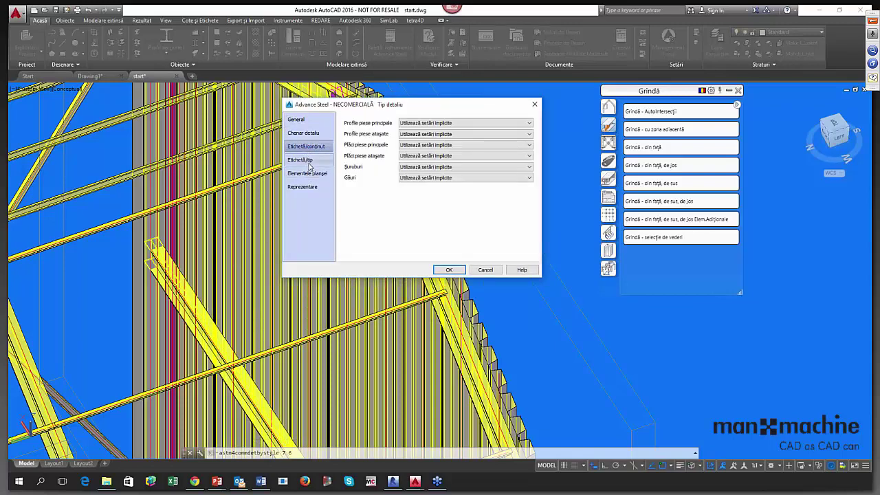
{"action": "left_click", "coordinate": [307, 173]}
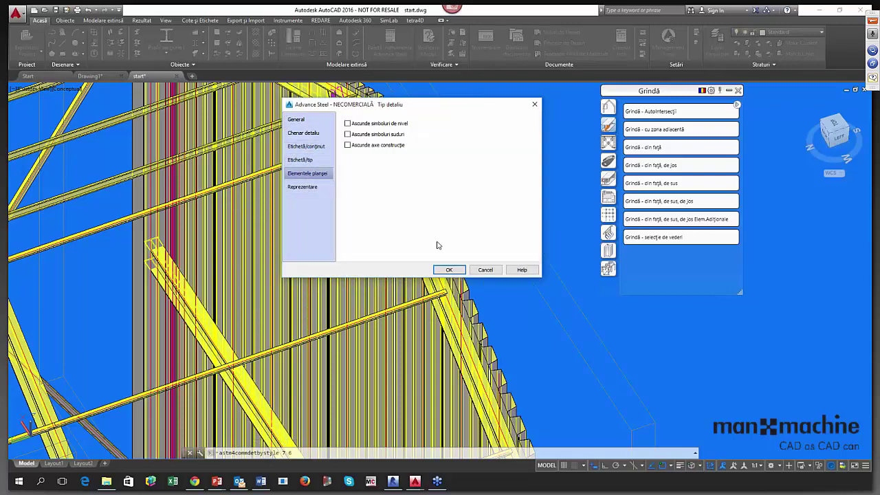
{"action": "left_click", "coordinate": [449, 269]}
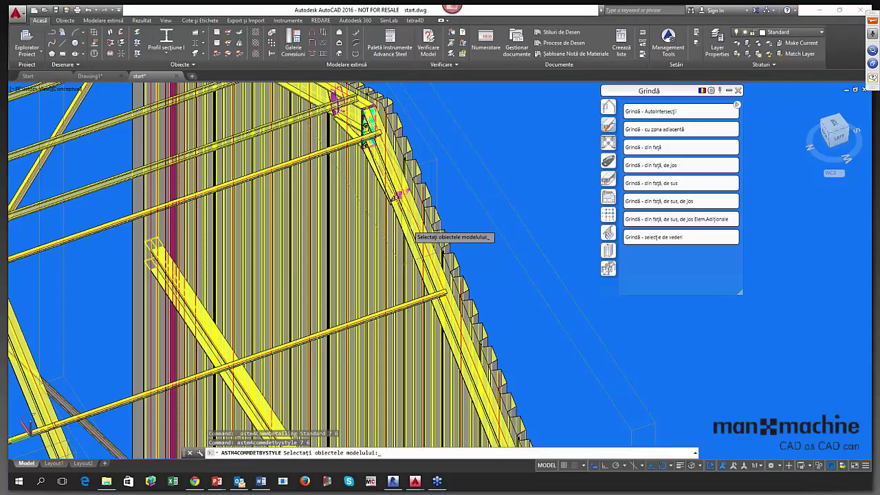
Pick the end frame's sloping beam beside the cladding and place its detail on new sheet 001 using the ASDETPROTO-A1.dwg prototype.
{"action": "scroll", "coordinate": [387, 181], "scroll_direction": "up", "scroll_amount": 2}
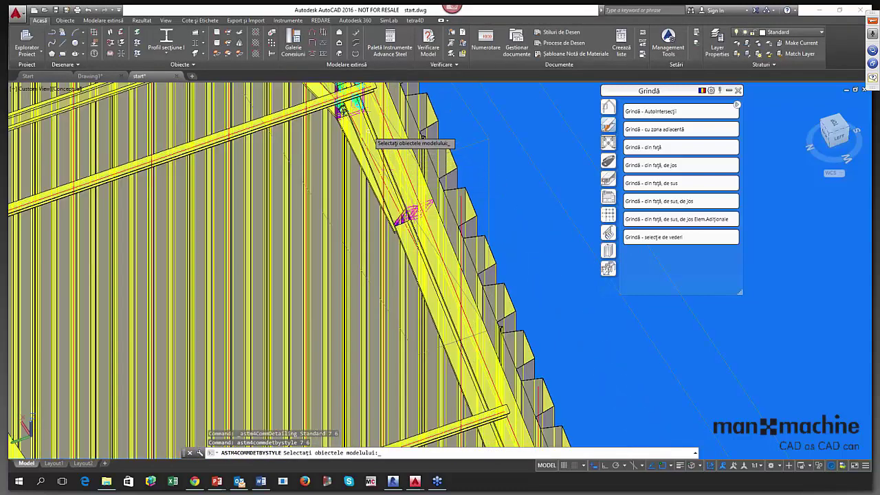
{"action": "left_click", "coordinate": [374, 129]}
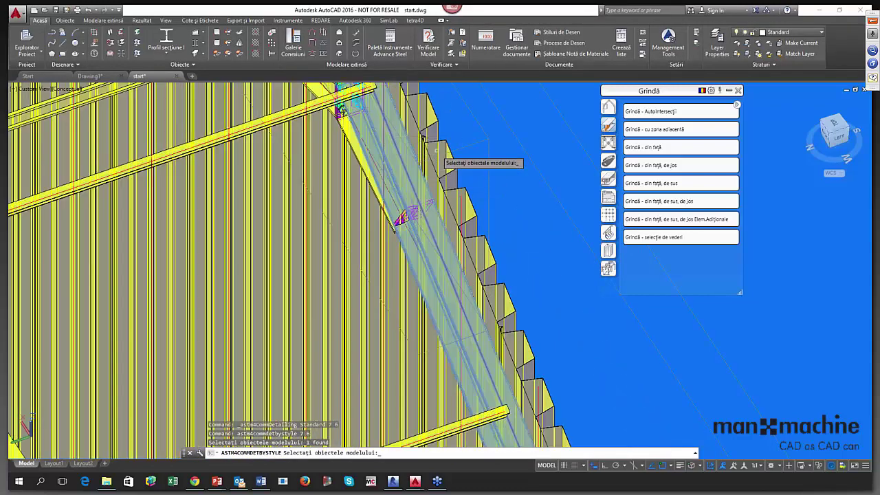
{"action": "scroll", "coordinate": [371, 156], "scroll_direction": "down", "scroll_amount": 5}
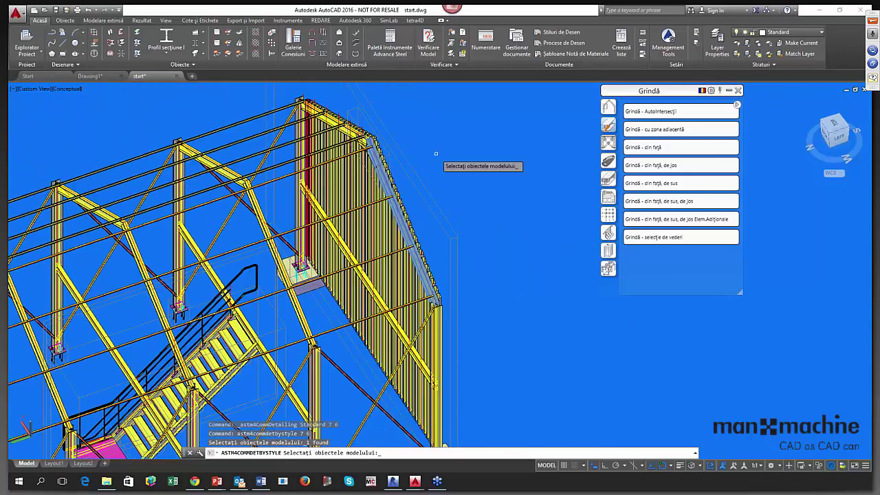
{"action": "key", "text": "Return"}
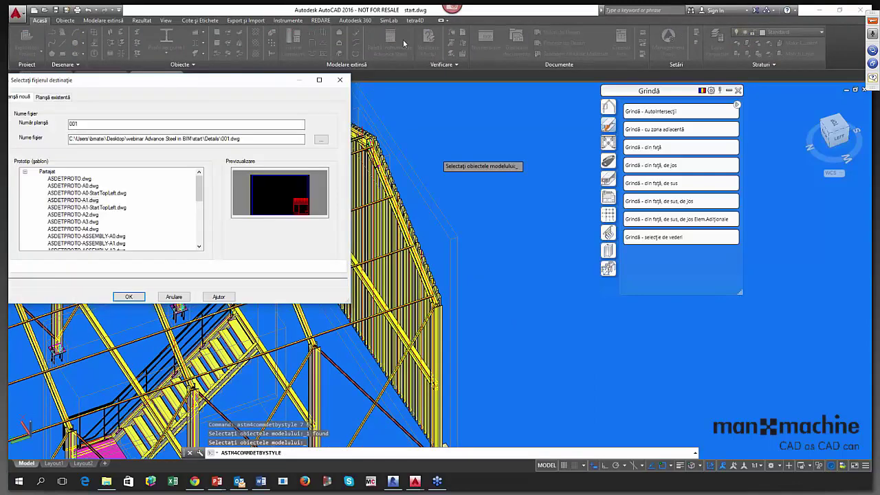
{"action": "left_click", "coordinate": [315, 178]}
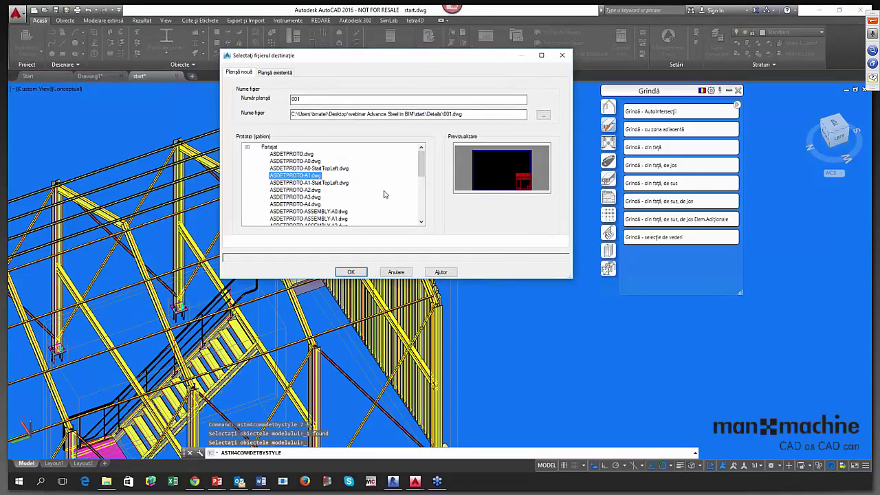
{"action": "left_click", "coordinate": [352, 273]}
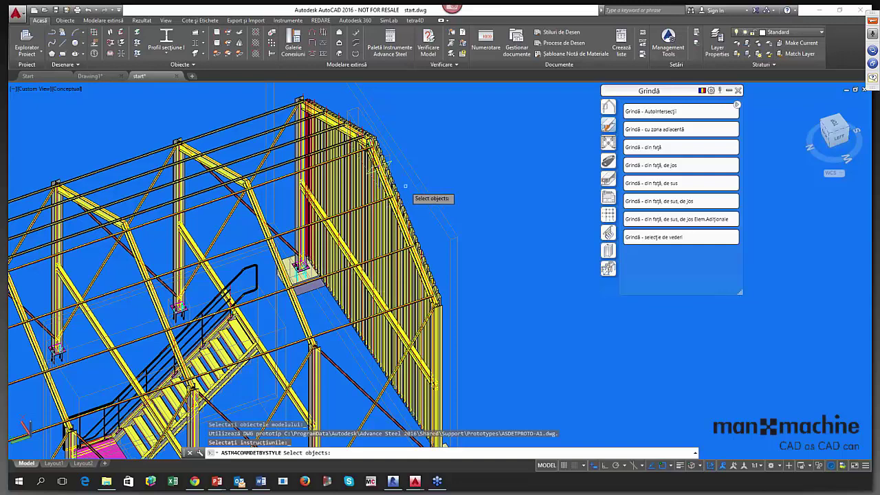
Select the same sloping beam as the style's additional object, remove the cladding piece from the selection and generate the detail.
{"action": "scroll", "coordinate": [395, 203], "scroll_direction": "up", "scroll_amount": 3}
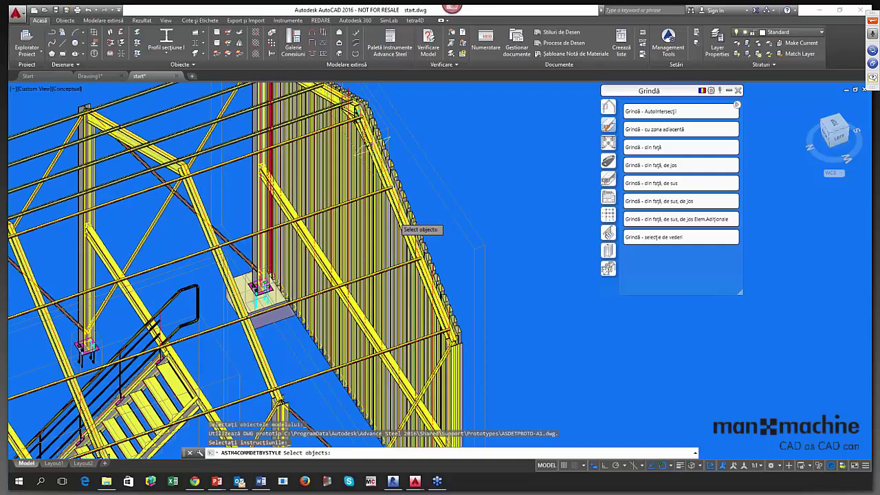
{"action": "left_click", "coordinate": [399, 213]}
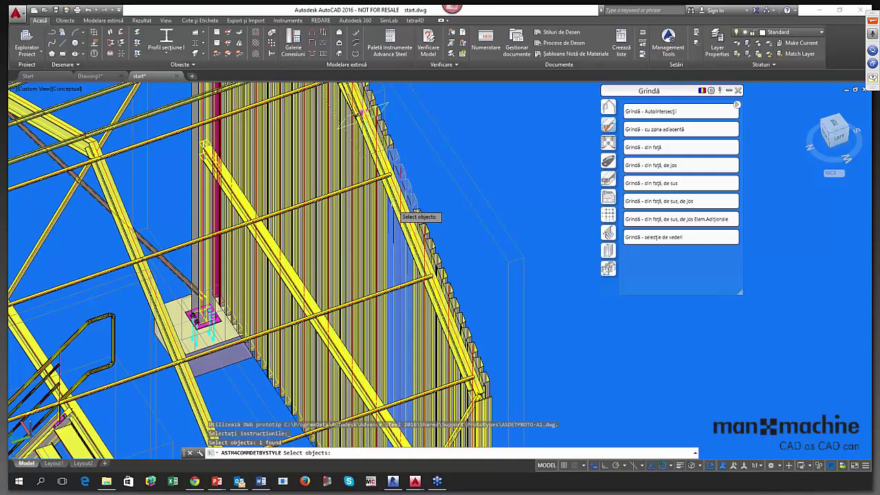
{"action": "left_click", "coordinate": [399, 213]}
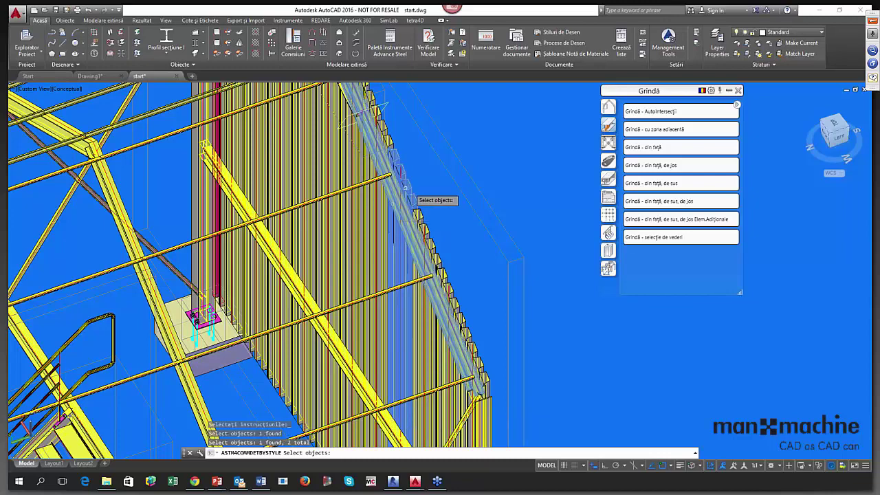
{"action": "left_click", "coordinate": [407, 193], "text": "shift"}
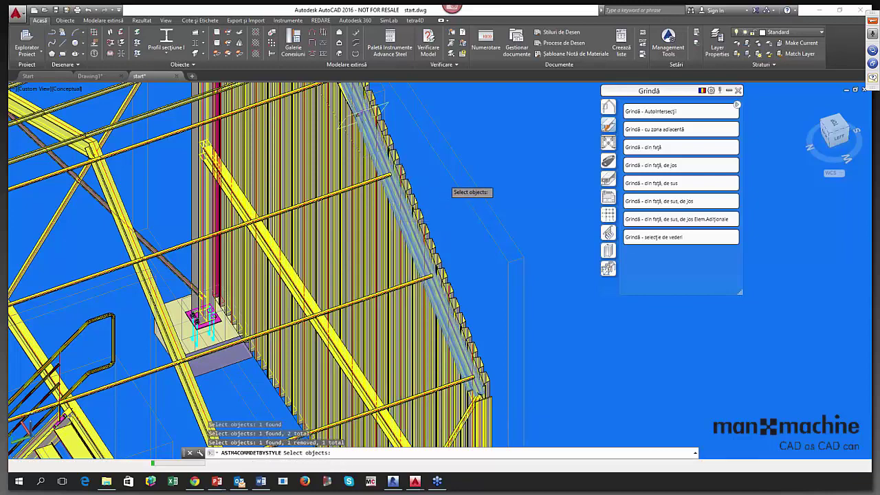
{"action": "key", "text": "Return"}
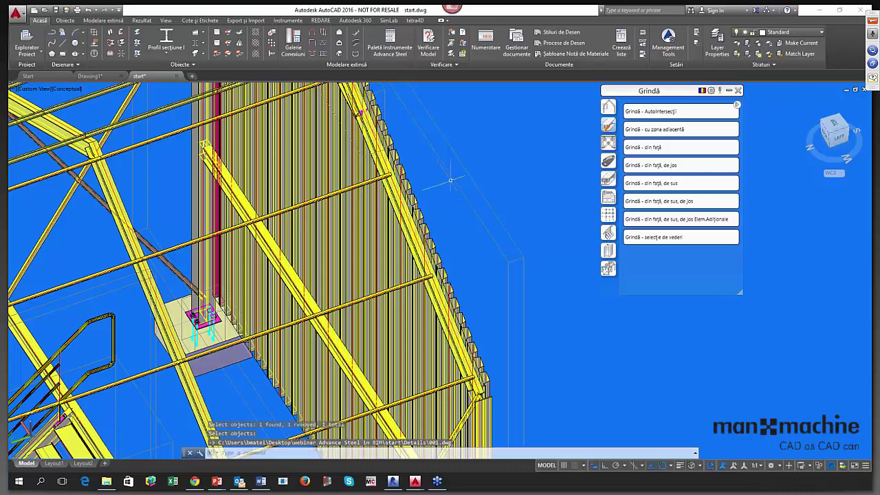
Open the current detail drawing 001.dwg from the document manager.
{"action": "left_click", "coordinate": [520, 52]}
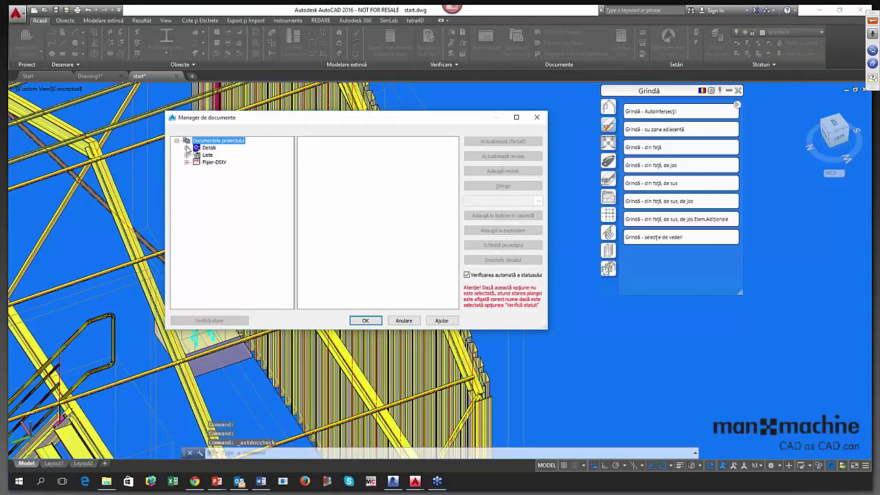
{"action": "left_click", "coordinate": [186, 148]}
{"action": "left_click", "coordinate": [196, 155]}
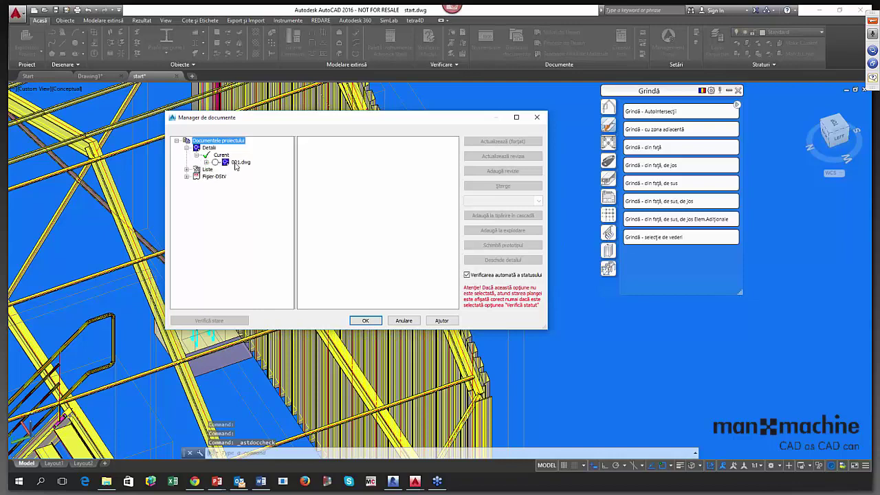
{"action": "left_click", "coordinate": [240, 163]}
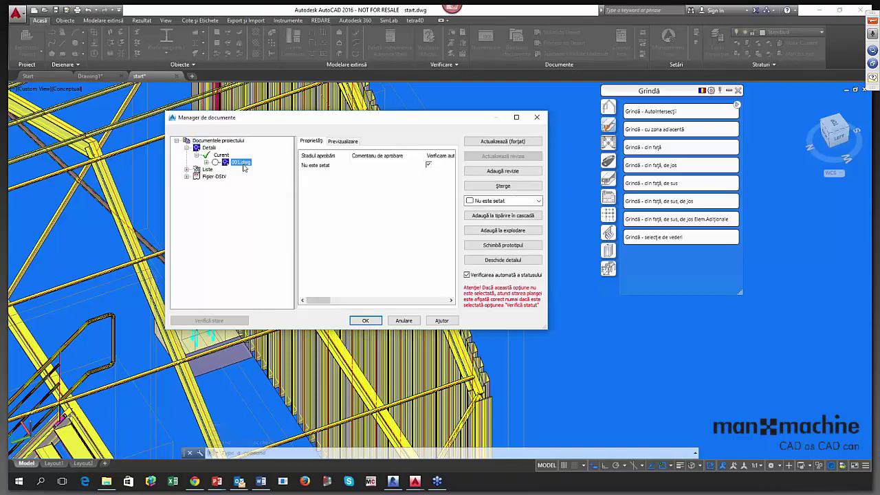
{"action": "double_click", "coordinate": [240, 162]}
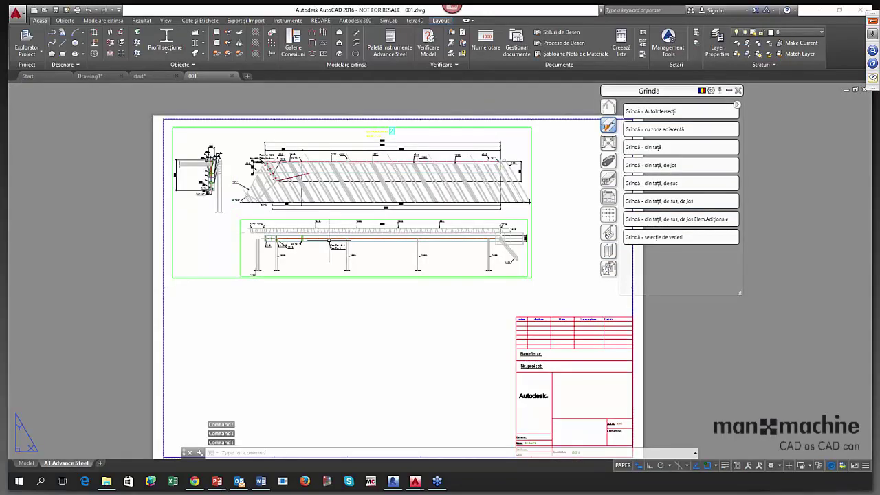
Examine the beam views, dimensions and part labels on the A1 detail sheet.
{"action": "scroll", "coordinate": [268, 178], "scroll_direction": "up", "scroll_amount": 5}
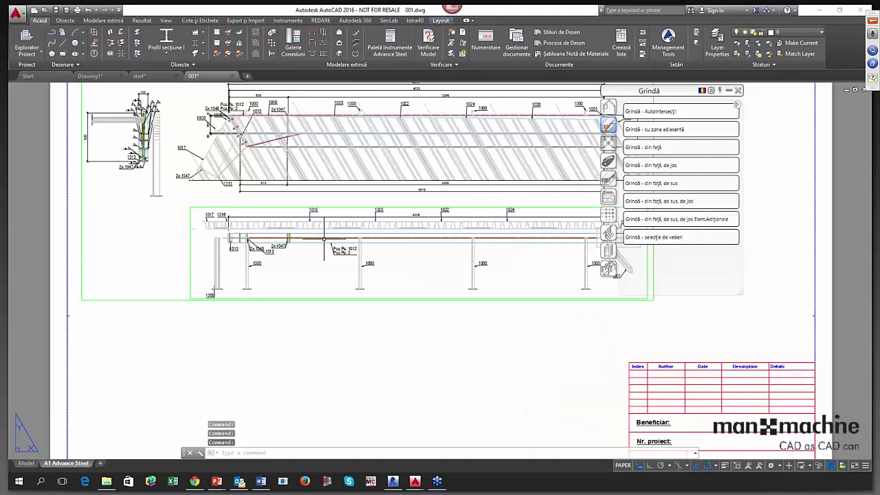
{"action": "middle_click_drag", "start_coordinate": [268, 178], "coordinate": [249, 210]}
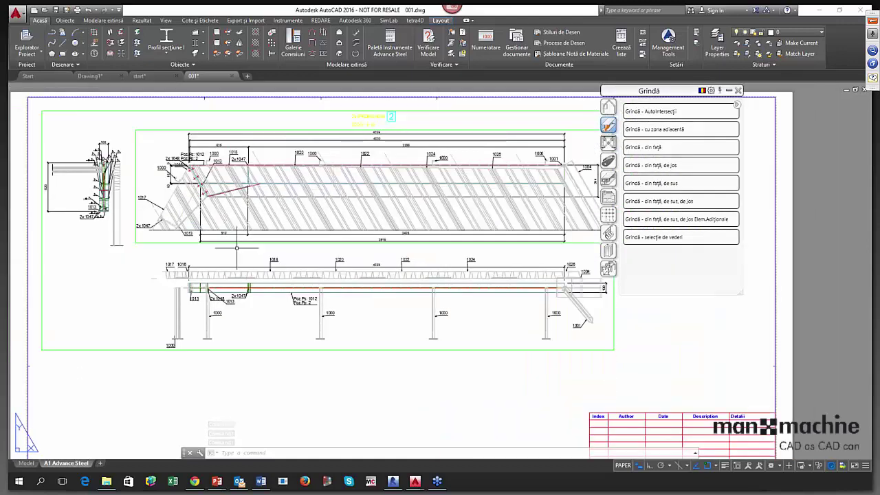
{"action": "scroll", "coordinate": [241, 125], "scroll_direction": "down", "scroll_amount": 4}
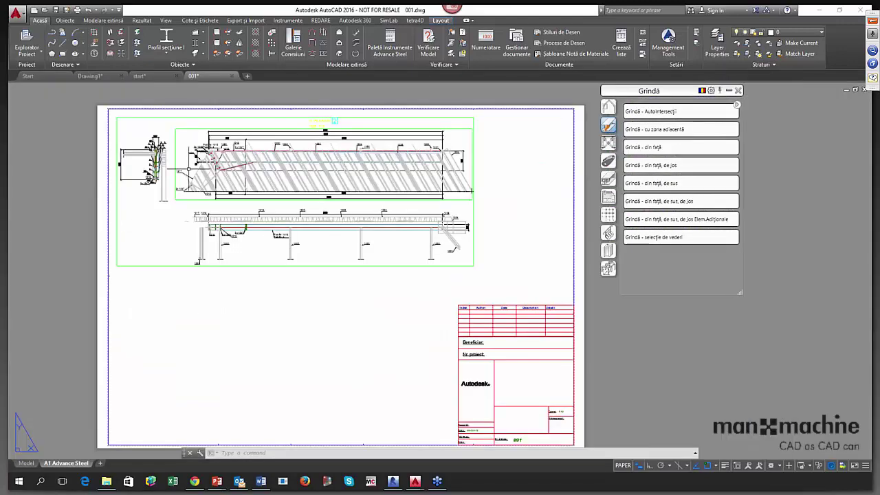
{"action": "scroll", "coordinate": [420, 227], "scroll_direction": "up", "scroll_amount": 5}
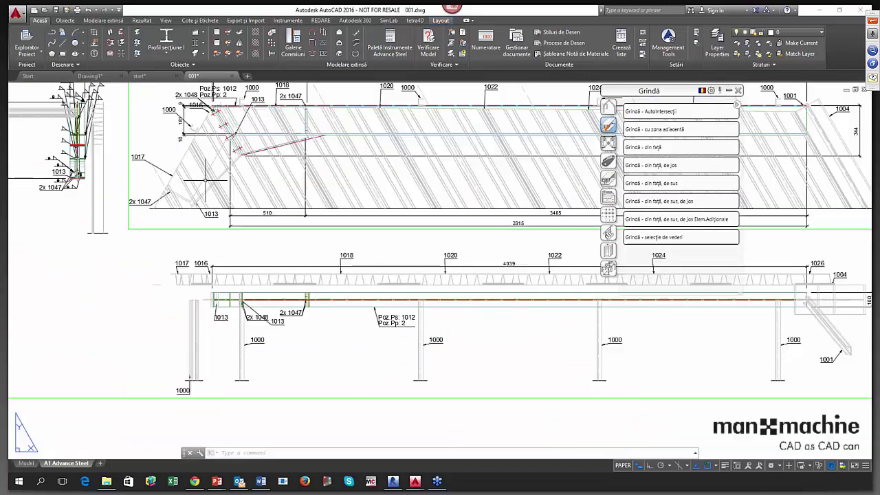
{"action": "scroll", "coordinate": [420, 227], "scroll_direction": "down", "scroll_amount": 3}
{"action": "scroll", "coordinate": [421, 227], "scroll_direction": "up", "scroll_amount": 3}
{"action": "mouse_move", "coordinate": [418, 224]}
{"action": "middle_mouse_down"}
{"action": "mouse_move", "coordinate": [251, 273]}
{"action": "mouse_move", "coordinate": [259, 330]}
{"action": "middle_mouse_up"}
{"action": "scroll", "coordinate": [347, 278], "scroll_direction": "down", "scroll_amount": 5}
{"action": "middle_click_drag", "start_coordinate": [346, 278], "coordinate": [355, 176]}
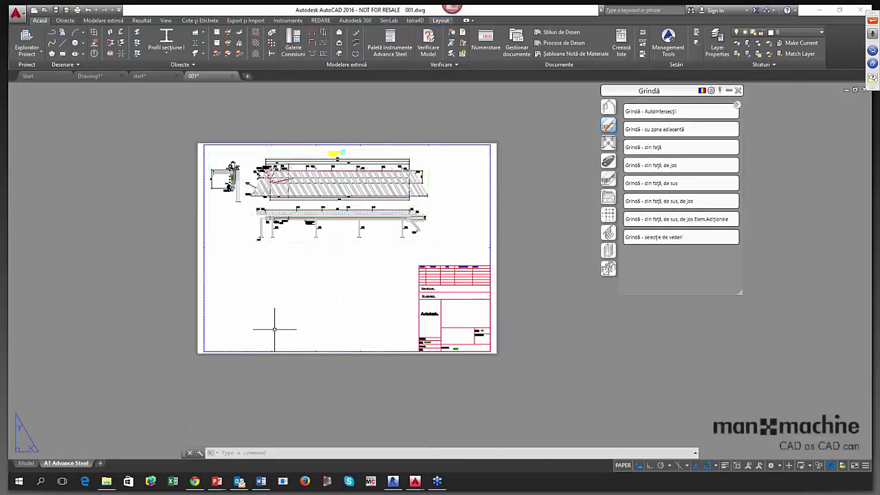
Switch drawing 001 to model space and close it without saving the changes.
{"action": "left_click", "coordinate": [29, 463]}
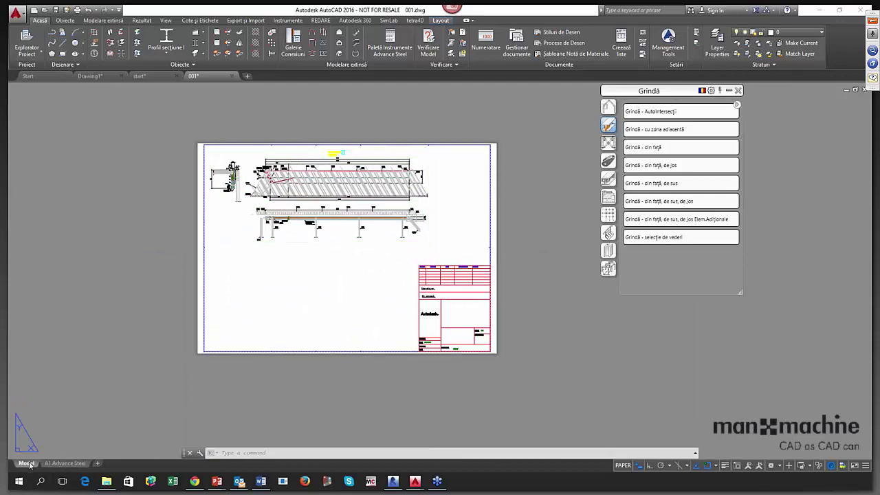
{"action": "left_click", "coordinate": [231, 76]}
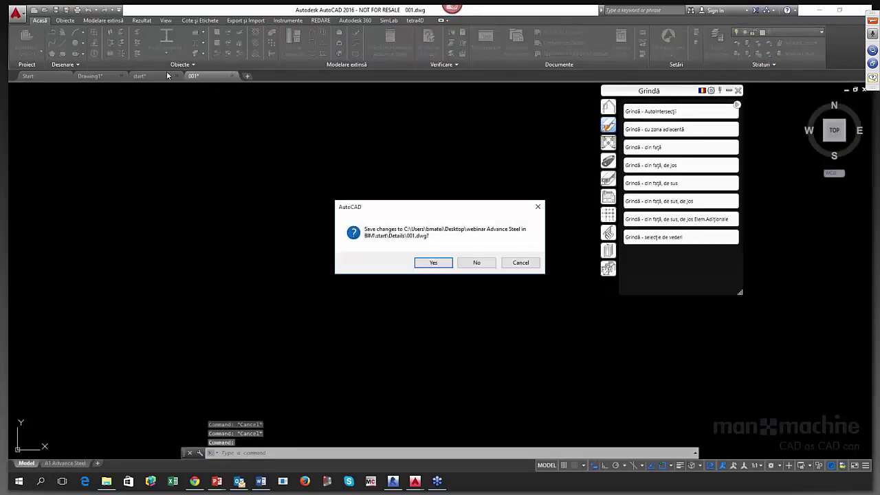
{"action": "left_click", "coordinate": [476, 263]}
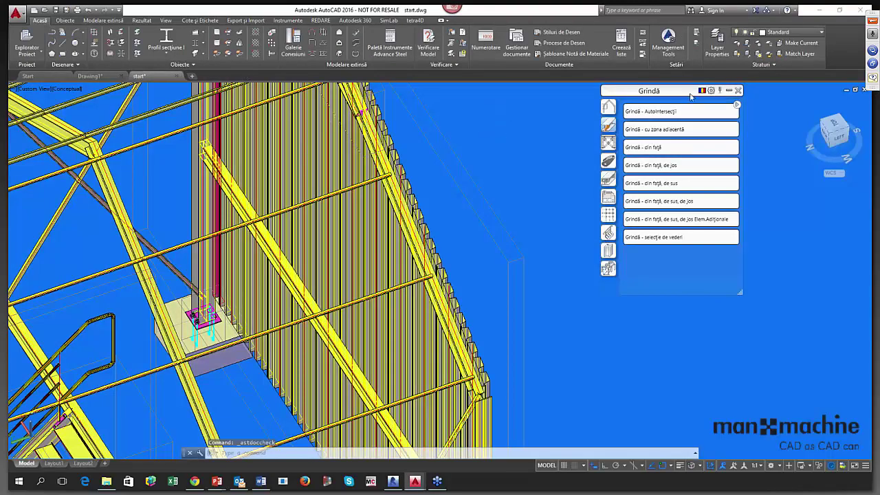
Close the drawing styles palette and check the beam listed under 001.dwg in the document manager.
{"action": "left_click_drag", "start_coordinate": [666, 94], "coordinate": [661, 96]}
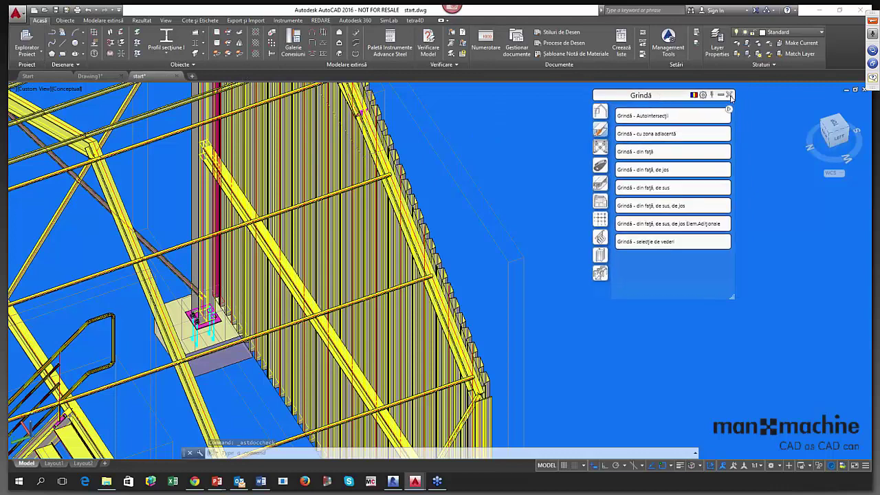
{"action": "left_click", "coordinate": [734, 92]}
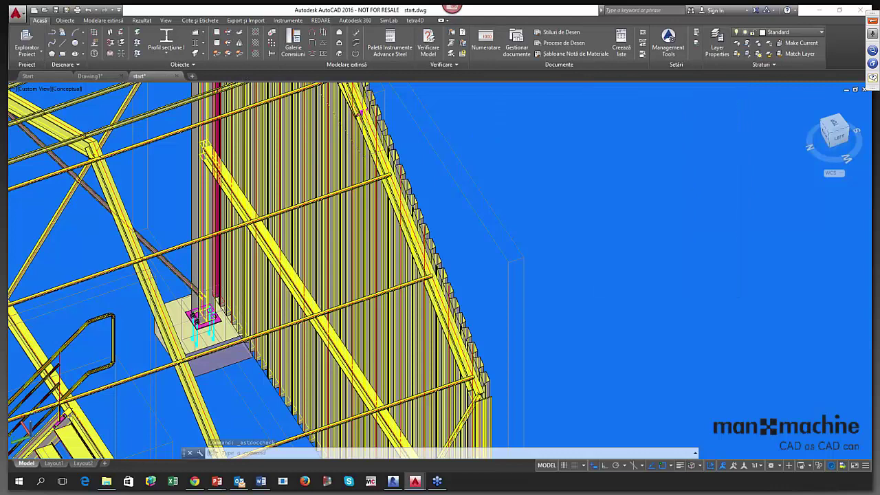
{"action": "left_click", "coordinate": [515, 41]}
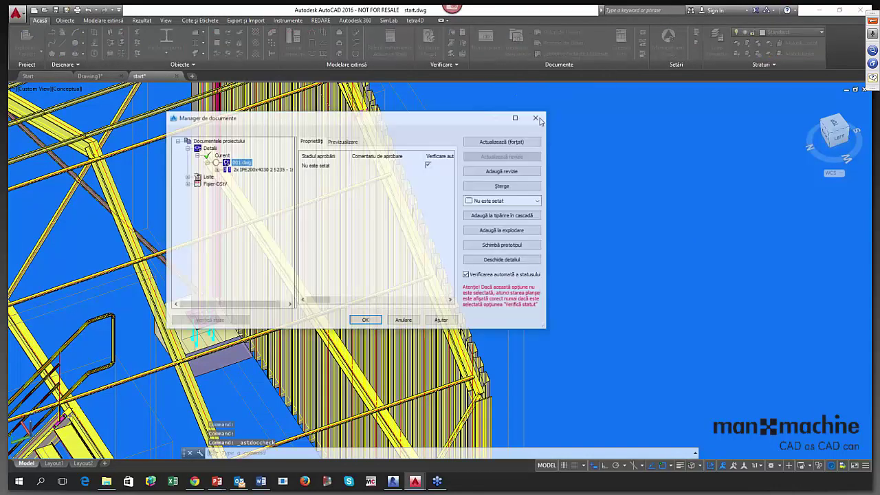
{"action": "double_click", "coordinate": [227, 169]}
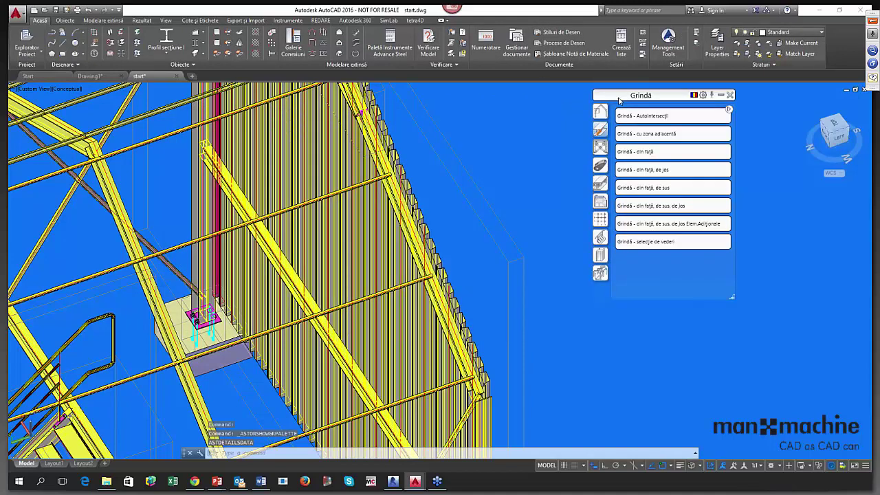
Look over the beam and node detail styles in the drawing styles palette and close the palette.
{"action": "left_click_drag", "start_coordinate": [618, 97], "coordinate": [583, 112]}
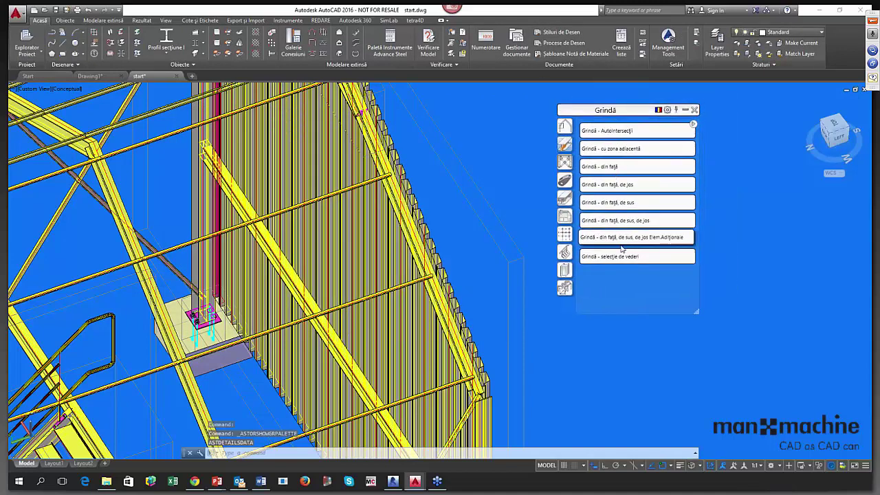
{"action": "left_click", "coordinate": [568, 128]}
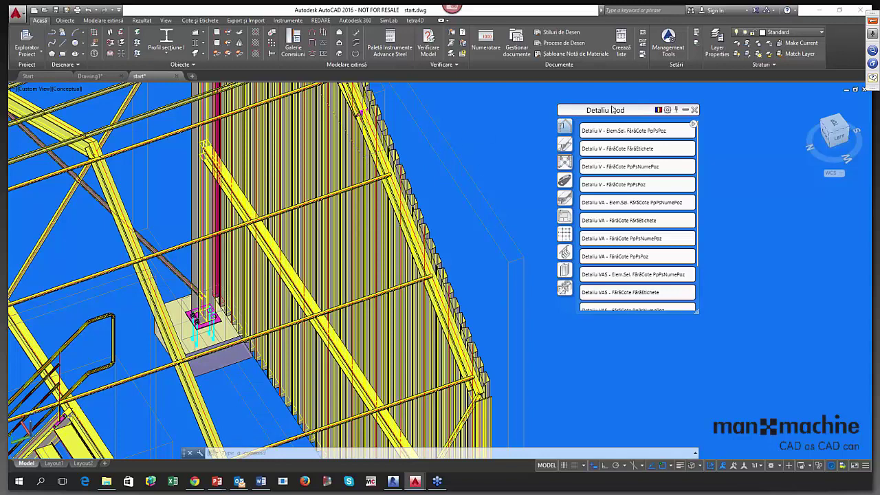
{"action": "left_click_drag", "start_coordinate": [612, 110], "coordinate": [590, 111]}
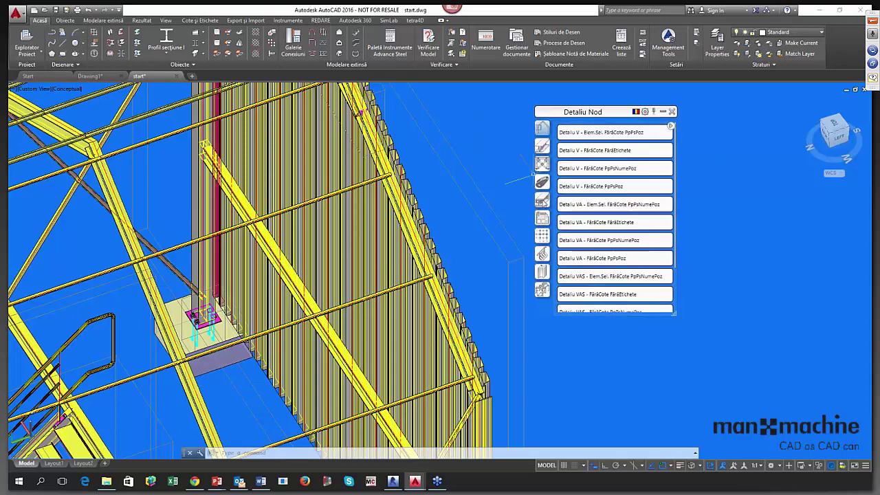
{"action": "left_click", "coordinate": [671, 112]}
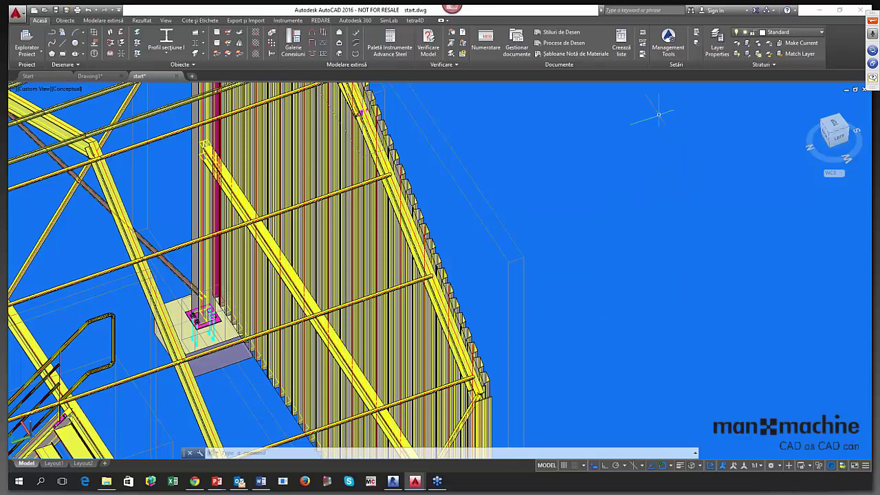
Run the all-parts, full-page A1 drawing process on all parts, starting at sheet number 2 with step 1, arranged by ascending position.
{"action": "left_click", "coordinate": [565, 43]}
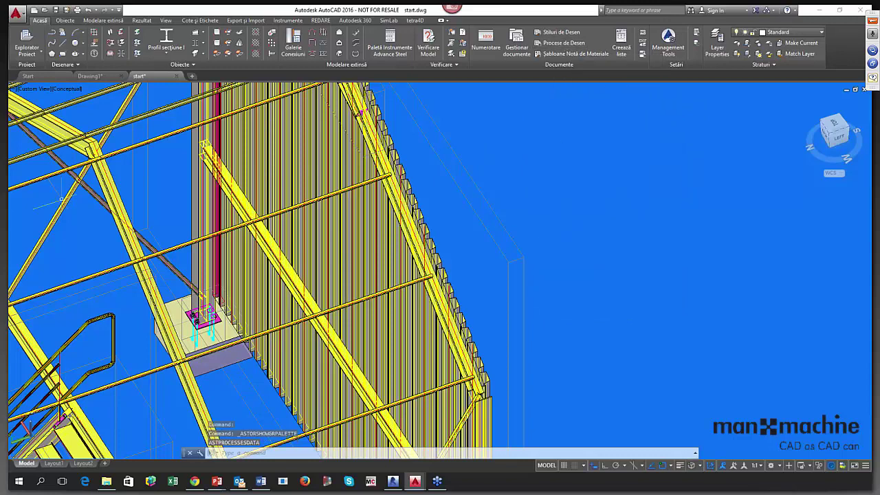
{"action": "mouse_move", "coordinate": [41, 141]}
{"action": "left_mouse_down"}
{"action": "mouse_move", "coordinate": [534, 115]}
{"action": "mouse_move", "coordinate": [533, 123]}
{"action": "left_mouse_up"}
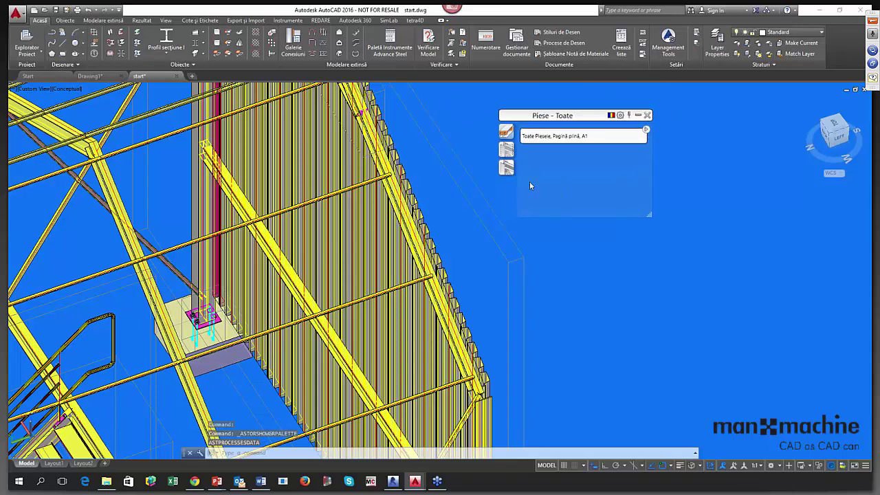
{"action": "double_click", "coordinate": [545, 136]}
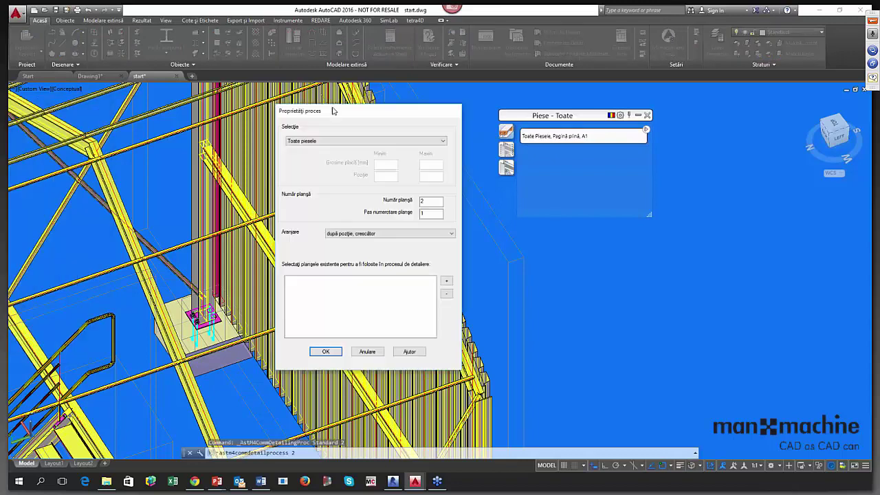
{"action": "left_click_drag", "start_coordinate": [334, 112], "coordinate": [298, 88]}
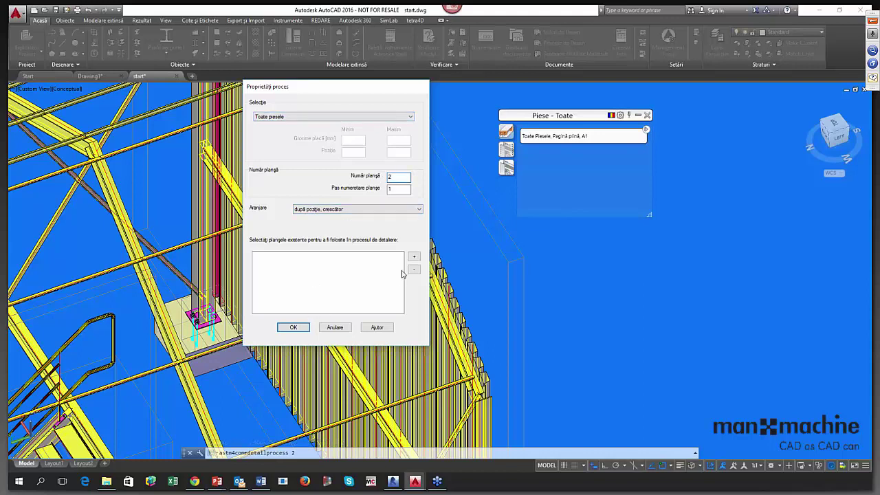
{"action": "left_click", "coordinate": [292, 328]}
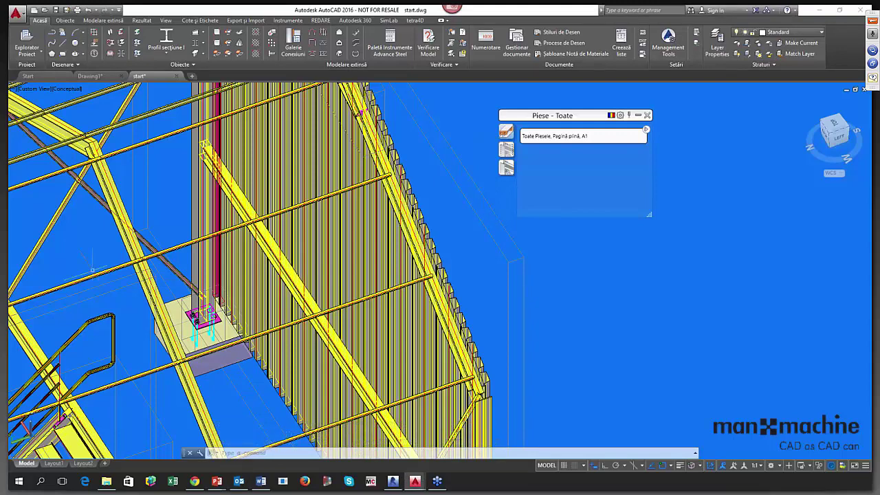
Open the 002 - Detaliu (A1).dwg detail drawing from the document manager.
{"action": "left_click", "coordinate": [517, 42]}
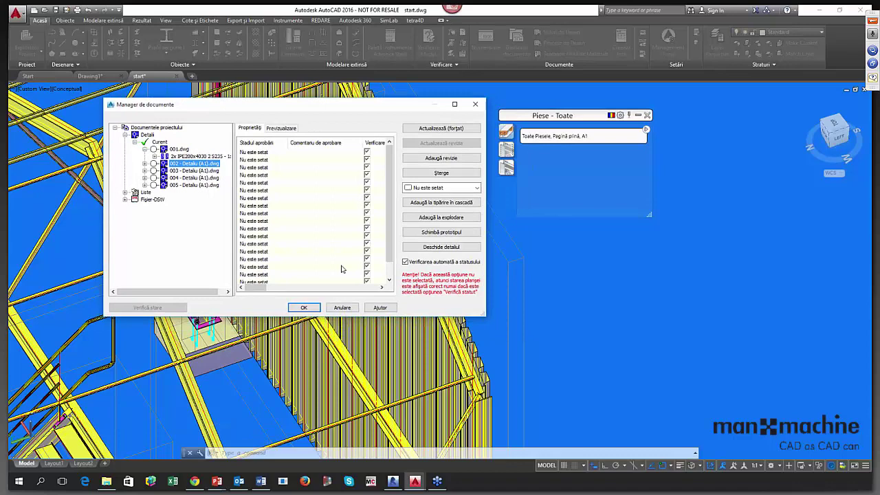
{"action": "left_click", "coordinate": [186, 163]}
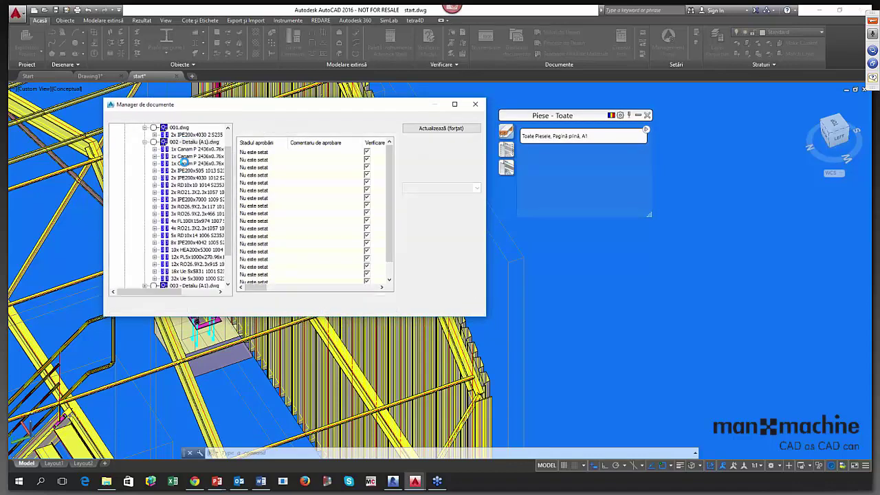